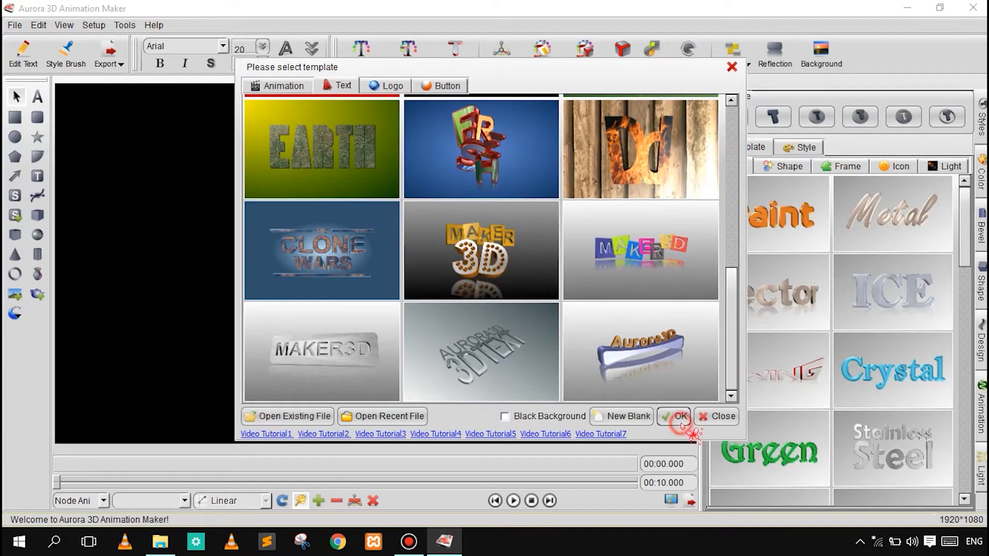
- Examine the Clone Wars template's parts by selecting its text lines and bars individually and all together, and clear the selection
left_click(407, 284)
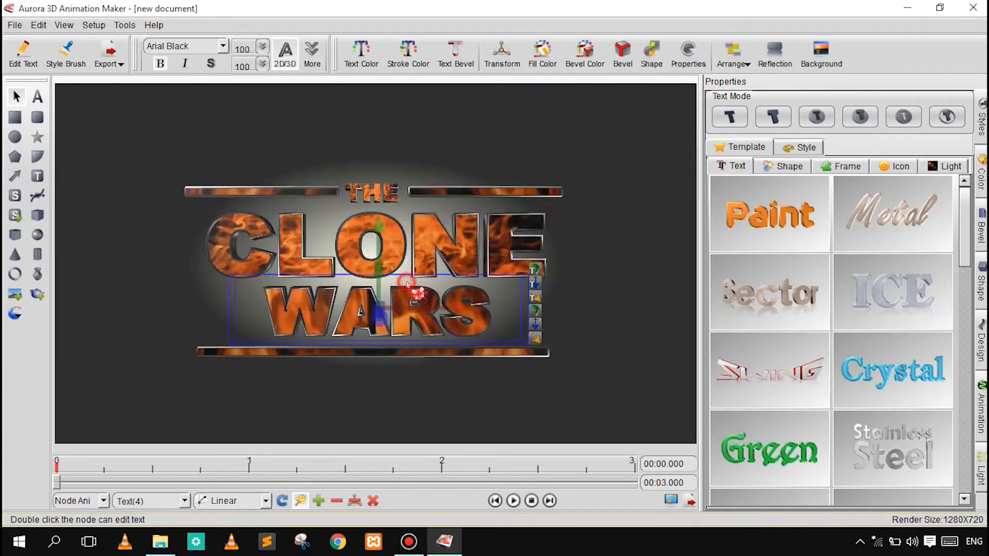
left_click(227, 266)
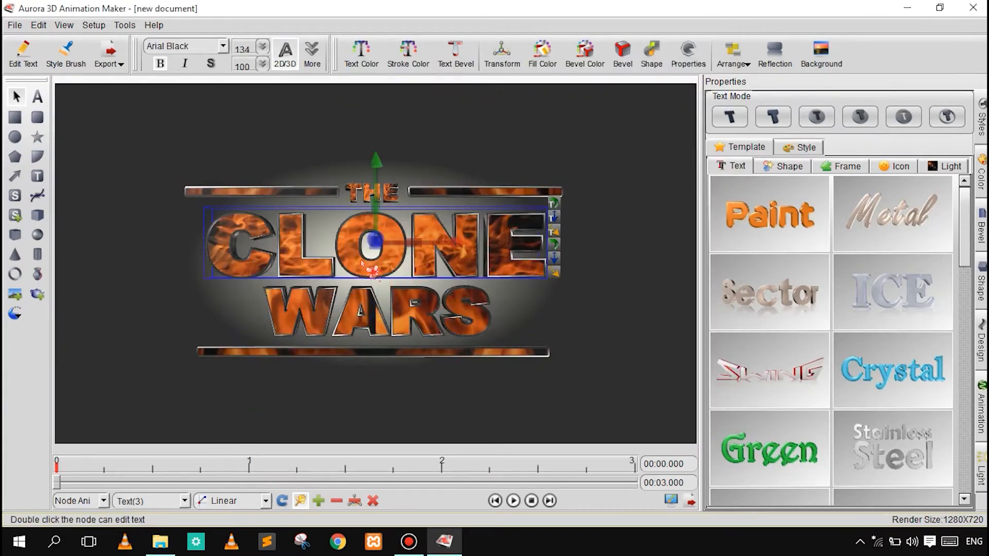
left_click(292, 193)
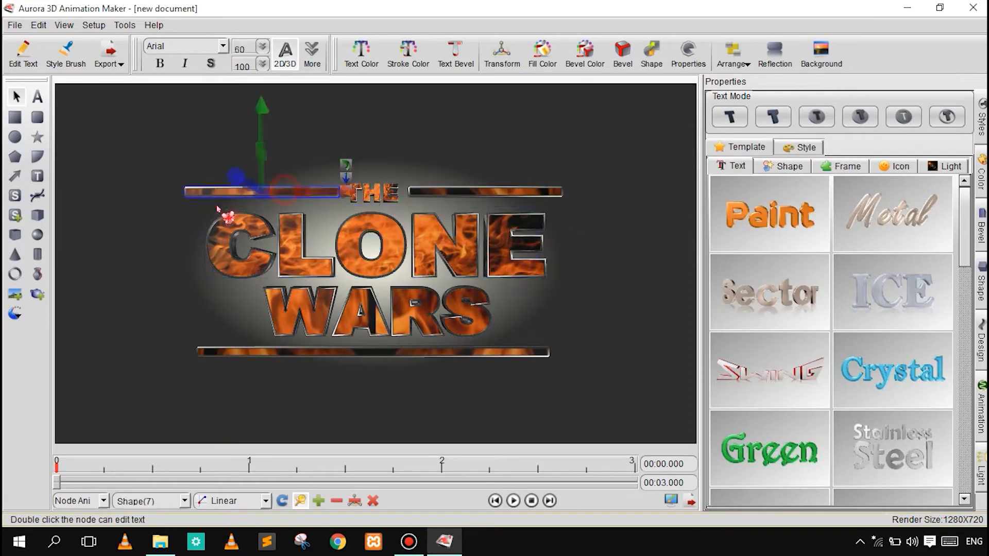
left_click(251, 355)
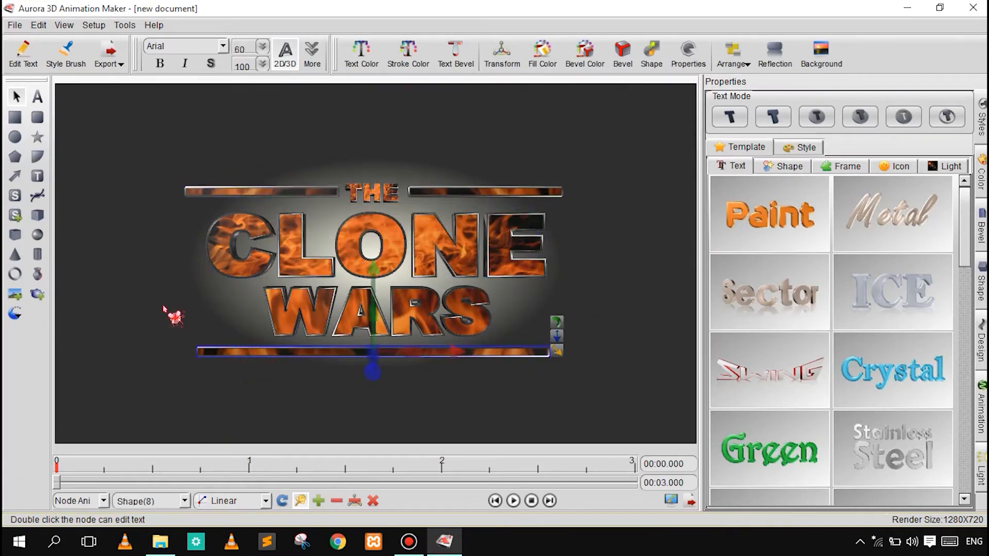
left_click(163, 271)
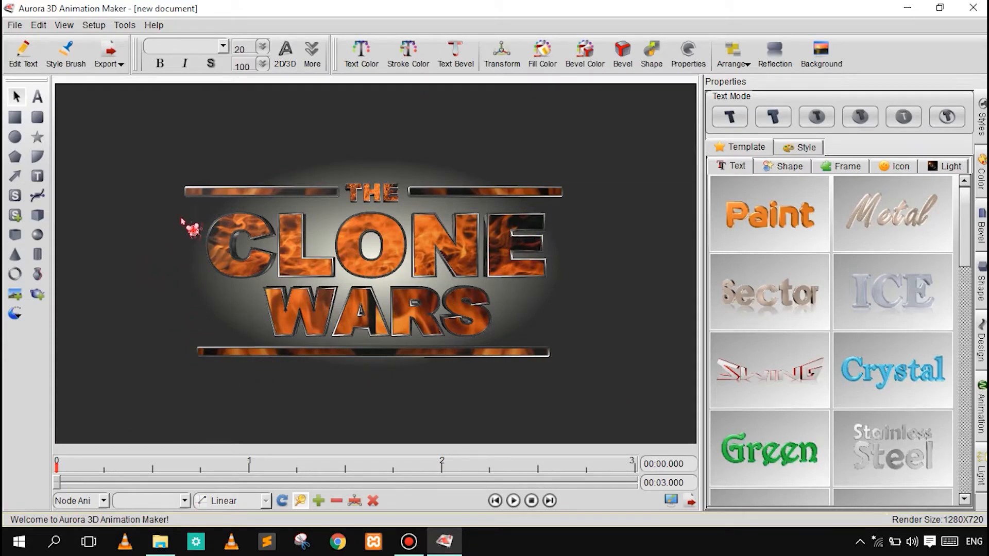
left_click_drag(154, 154, 517, 360)
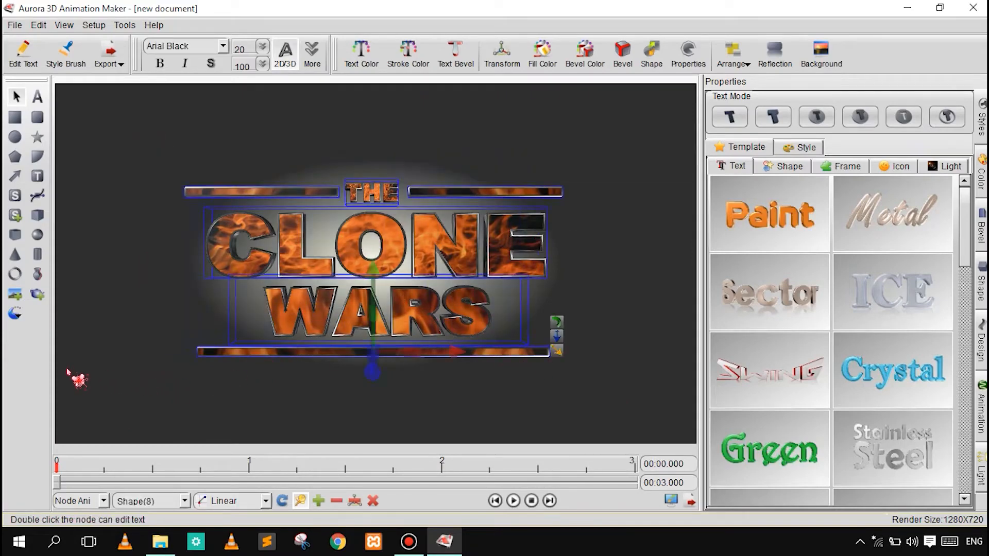
left_click(122, 309)
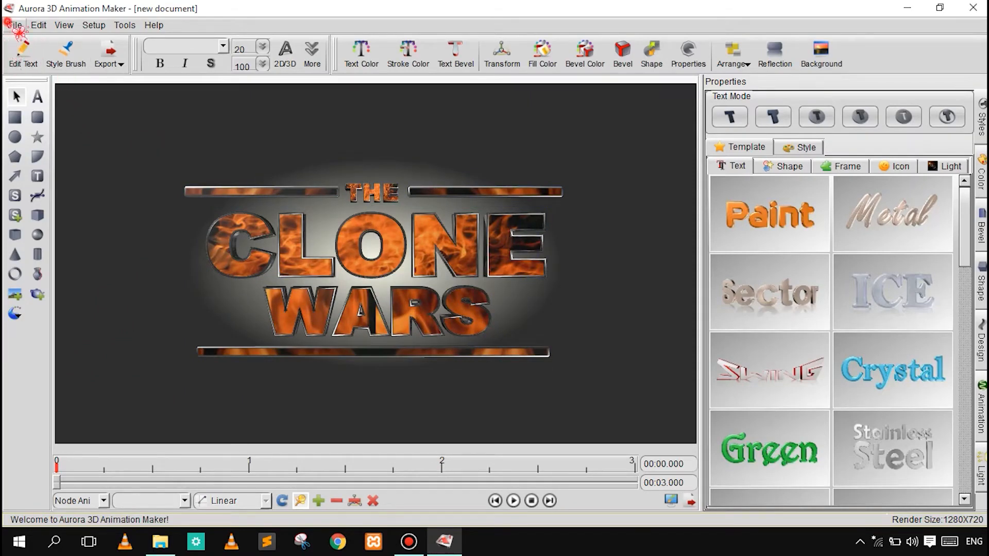
- Start a new blank document in place of the Clone Wars template
left_click(11, 24)
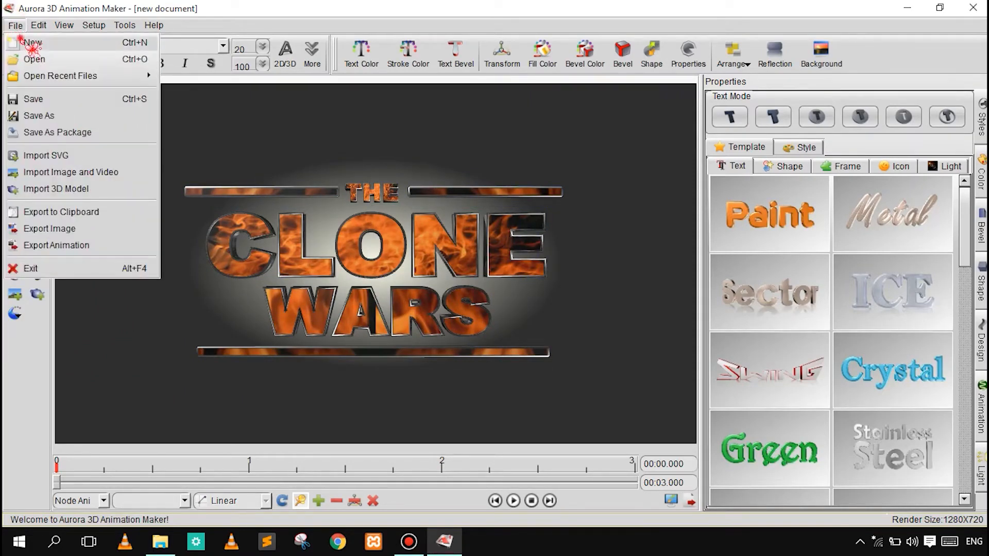
left_click(31, 43)
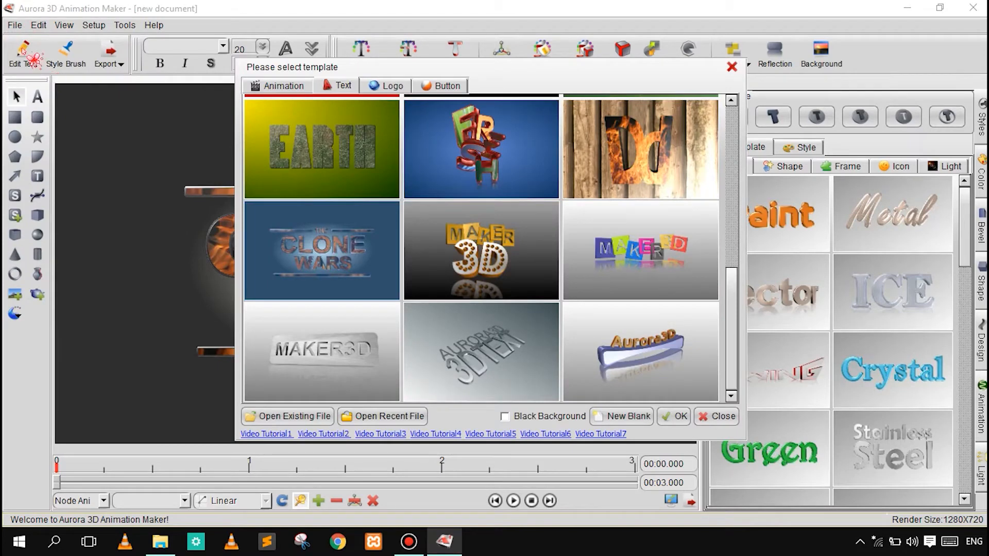
left_click(622, 417)
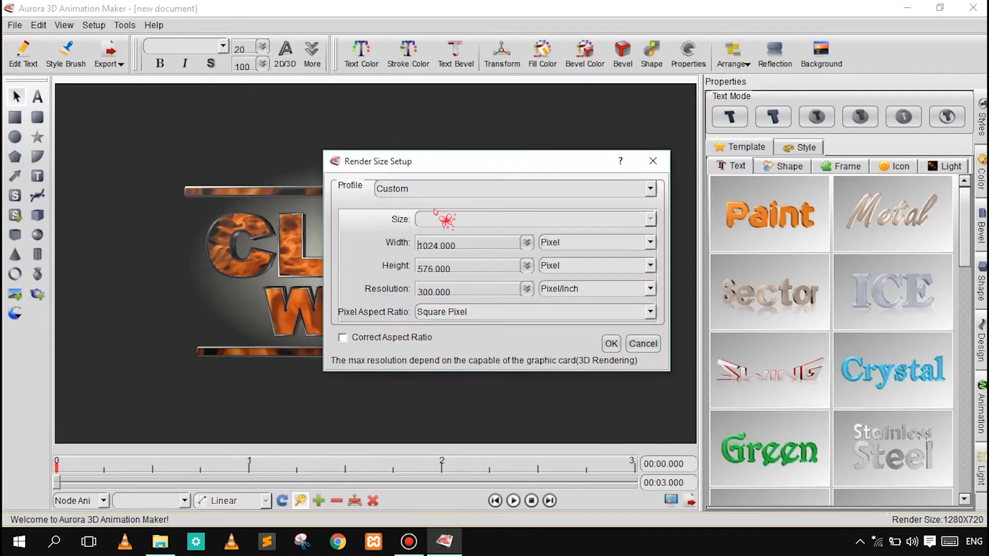
- Try the Film&Video profile in the render size setup, and dismiss the setup without applying it
left_click(412, 192)
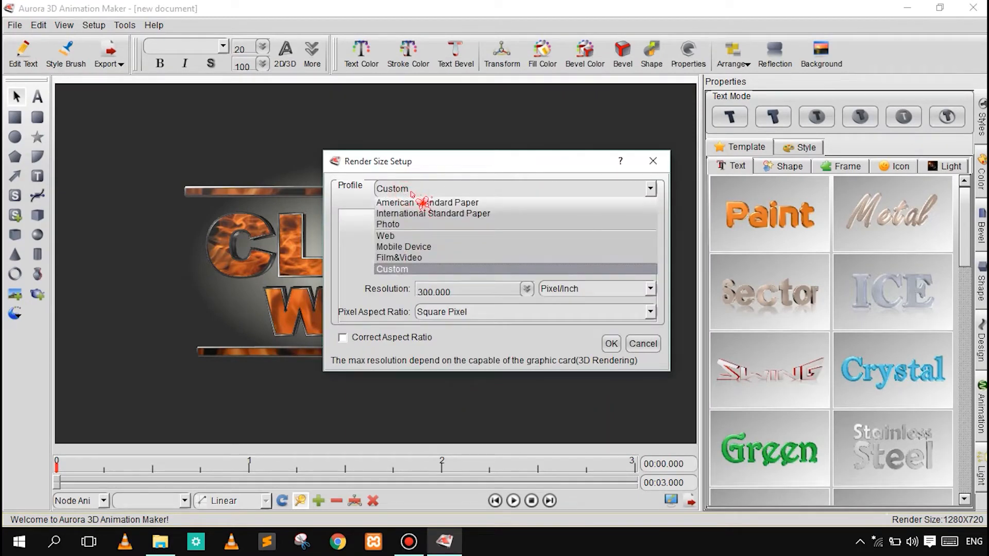
left_click(347, 195)
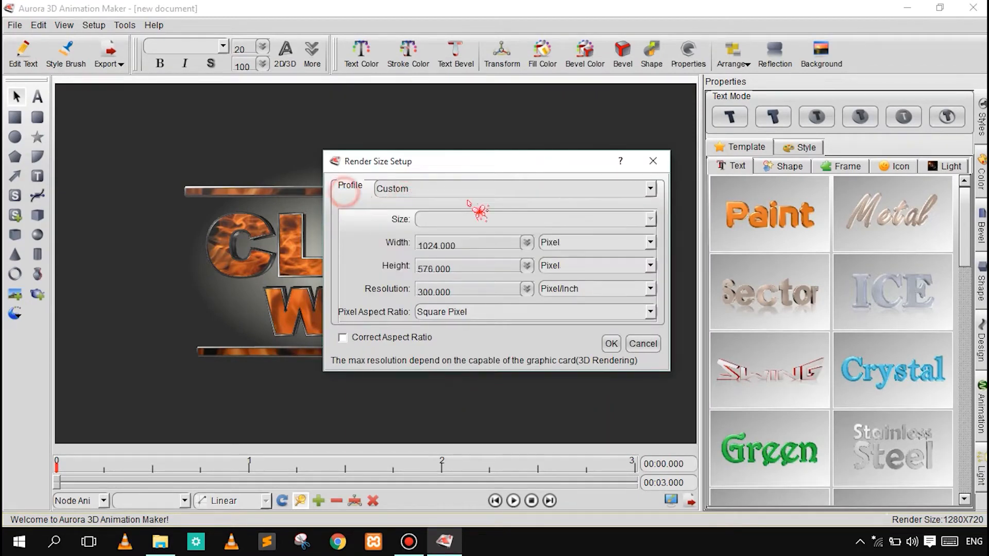
left_click(440, 218)
left_click(649, 219)
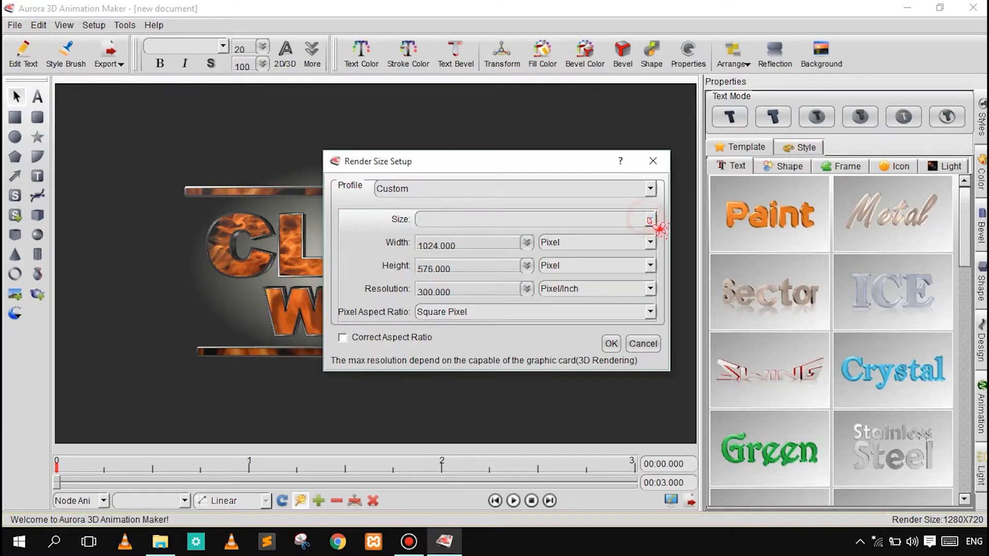
left_click(650, 189)
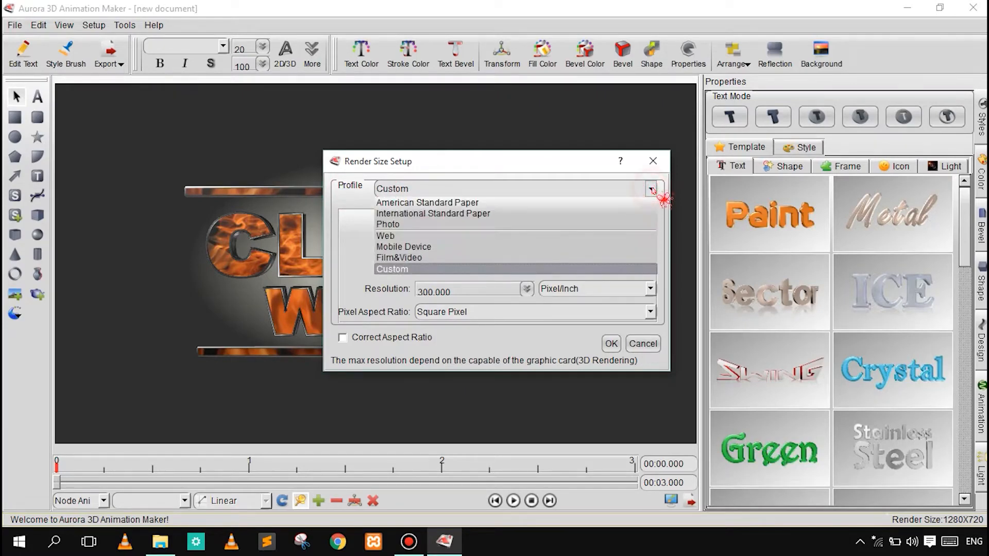
left_click(550, 258)
left_click_drag(404, 156, 405, 84)
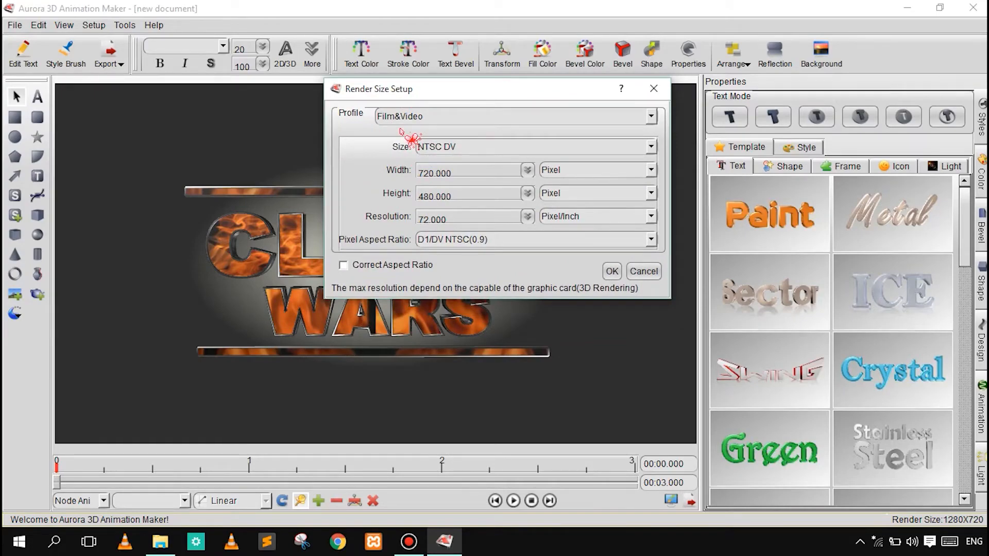
left_click_drag(450, 91, 404, 203)
mouse_move(263, 154)
left_mouse_down()
mouse_move(408, 40)
mouse_move(156, 294)
mouse_move(346, 150)
mouse_move(315, 174)
mouse_move(651, 105)
left_mouse_up()
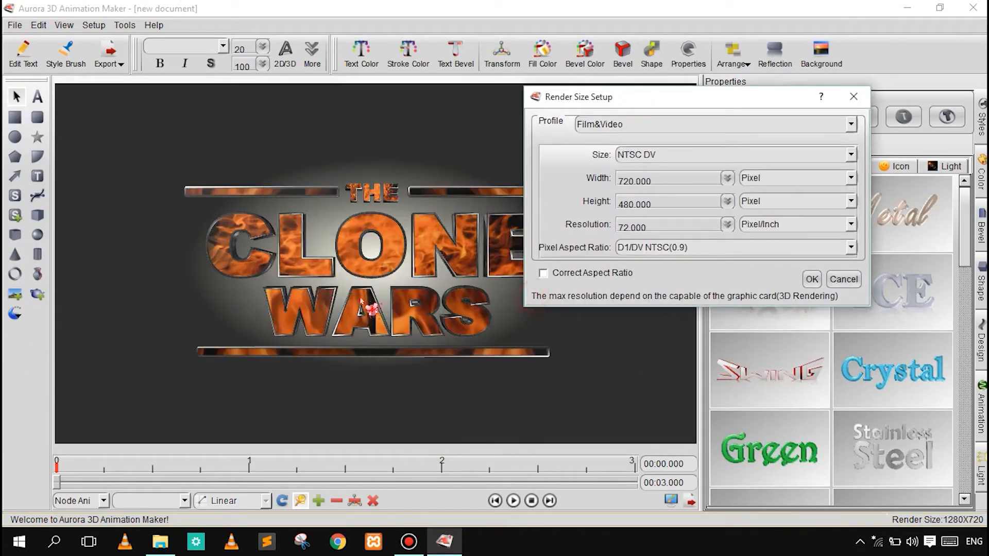
left_click_drag(750, 105, 308, 192)
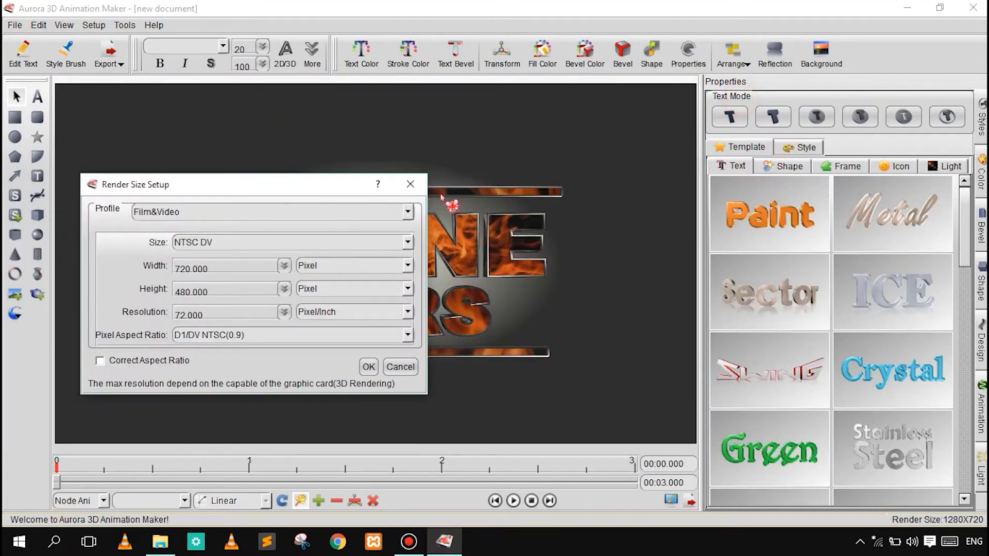
left_click(410, 189)
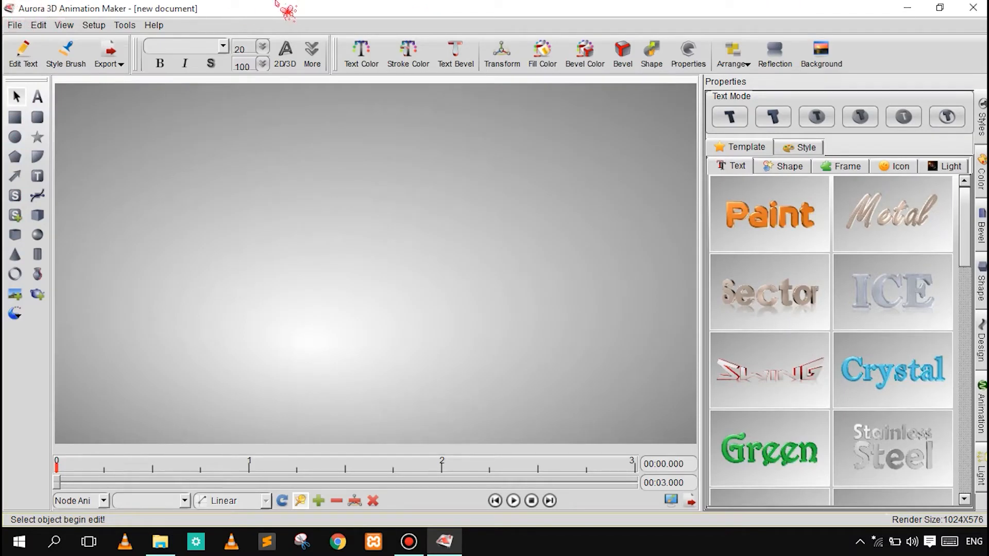
left_click(15, 24)
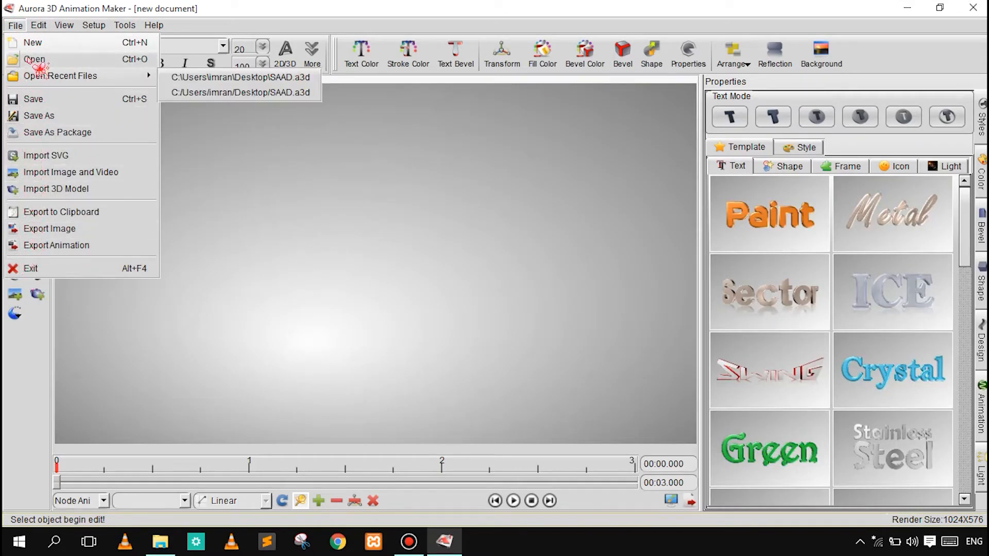
left_click(28, 30)
left_click(37, 26)
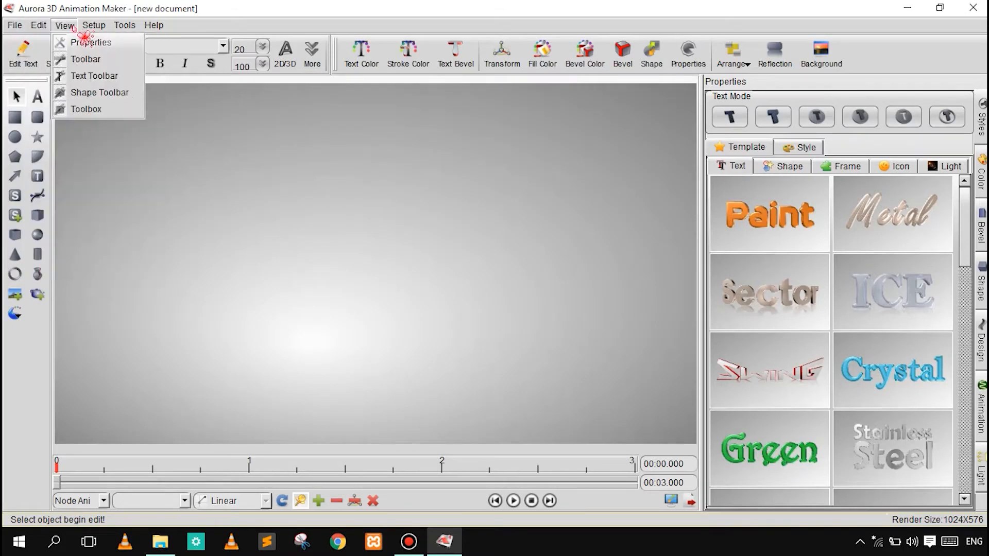
left_click(94, 25)
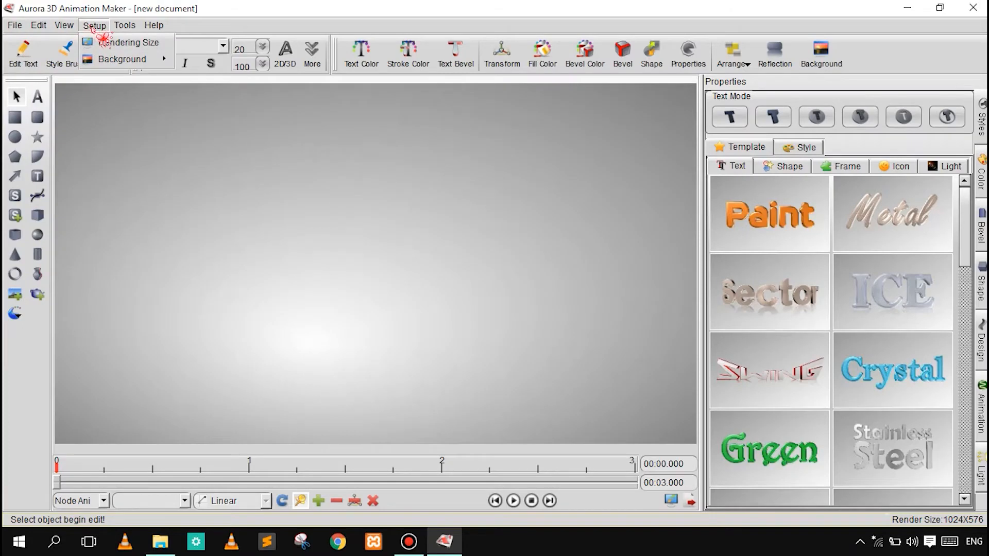
left_click(116, 28)
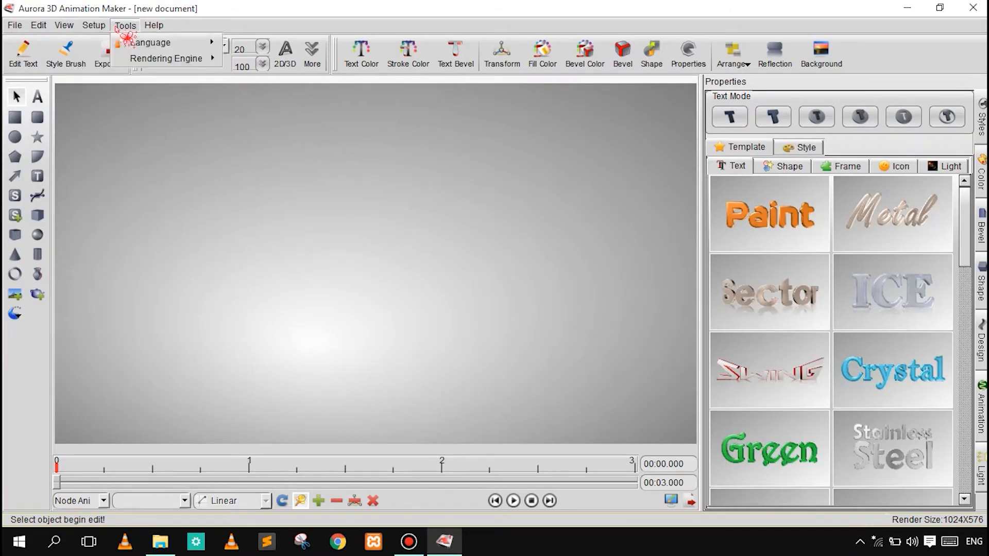
left_click(154, 26)
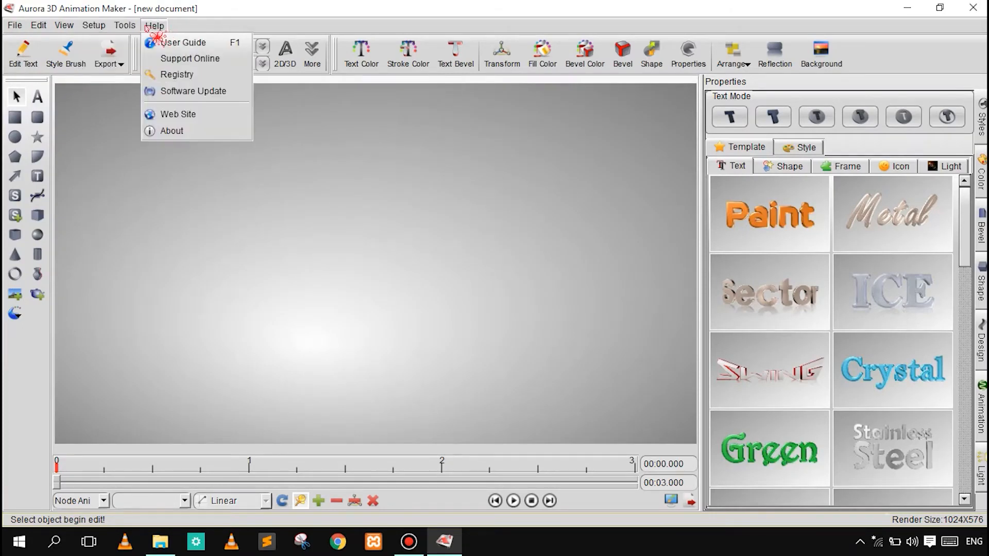
left_click(125, 25)
left_click(101, 107)
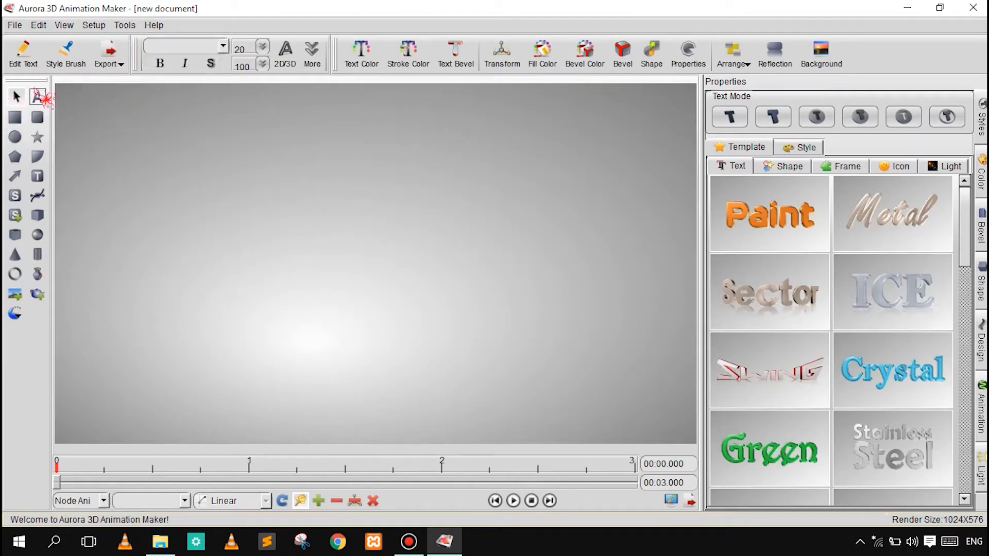
mouse_move(32, 80)
left_mouse_down()
mouse_move(650, 89)
mouse_move(119, 111)
mouse_move(4, 75)
mouse_move(5, 89)
mouse_move(13, 82)
left_mouse_up()
left_click(17, 98)
left_click(167, 122)
left_click(339, 263)
- Add a 3D text node with a large frame spanning most of the blank canvas
left_click(37, 97)
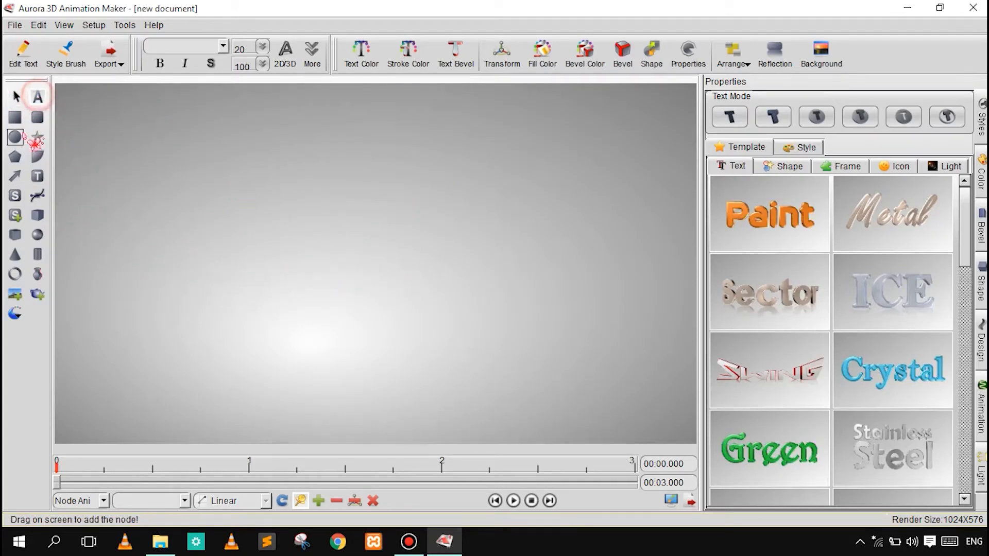
left_click_drag(110, 132, 158, 150)
left_click_drag(431, 296, 672, 396)
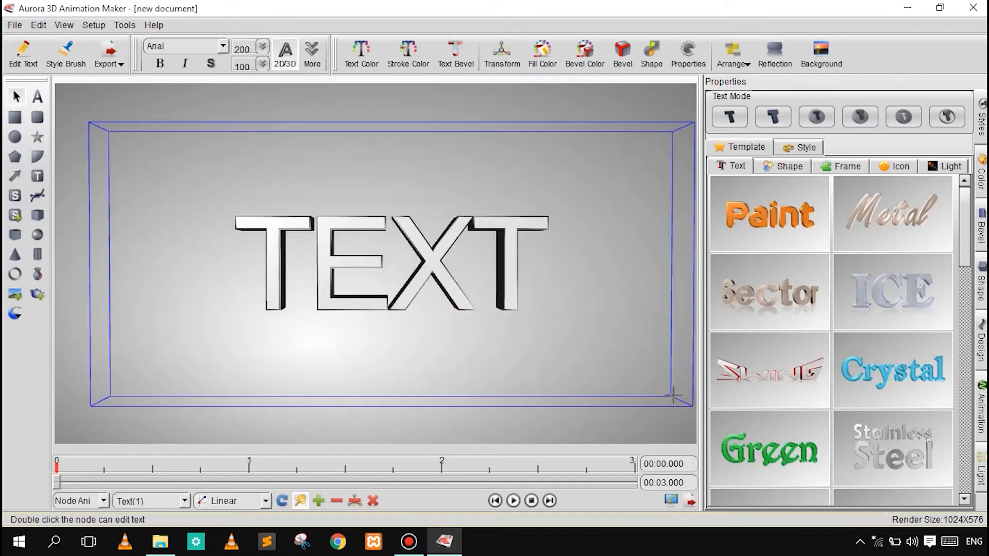
- Replace the node's placeholder text with a person's first name in capitals and finish editing the text
double_click(513, 290)
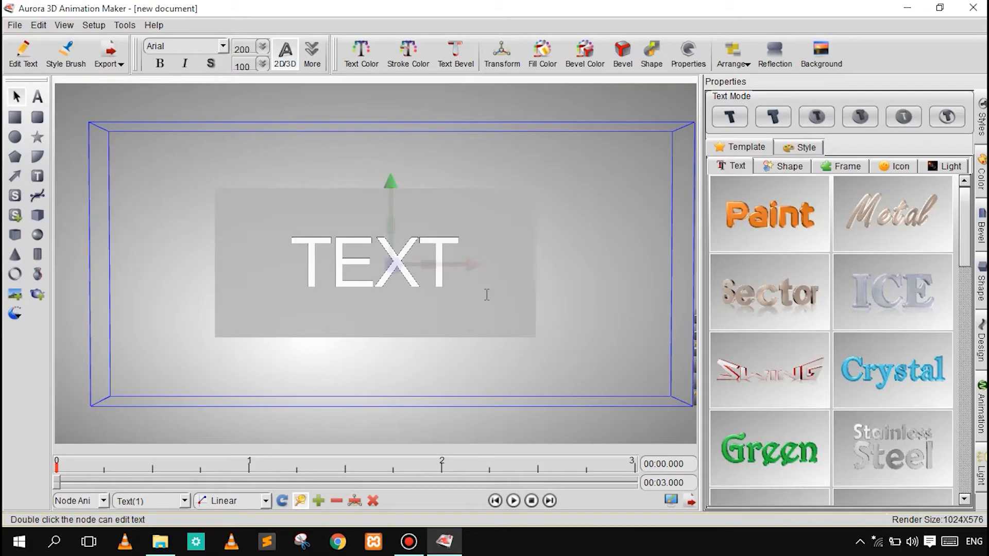
type("FAZA")
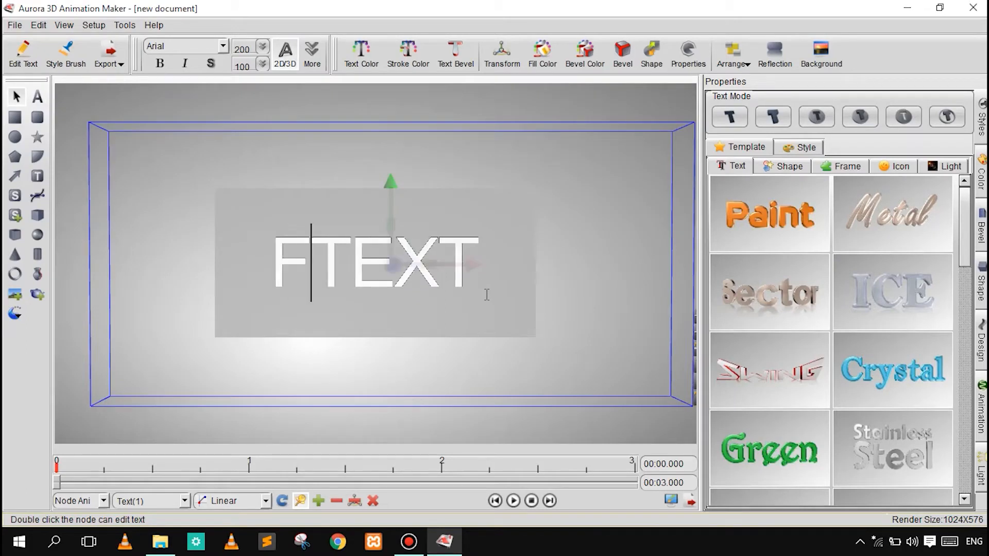
key("ctrl+a")
type("FAZA")
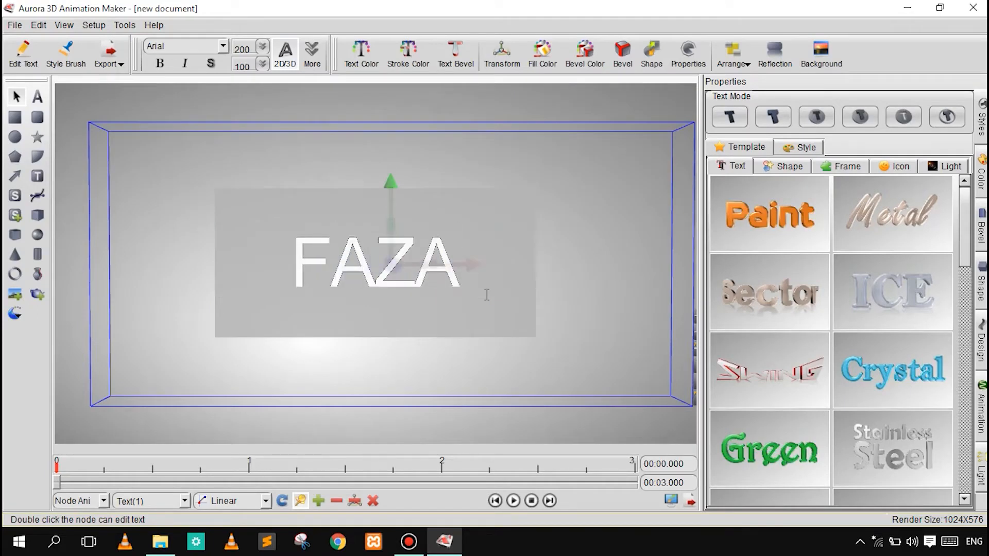
type("L")
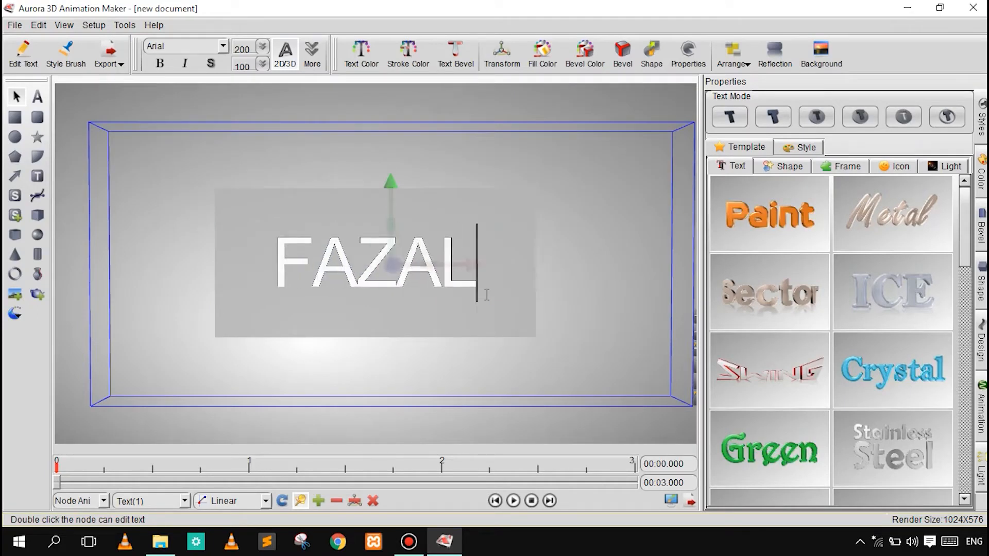
left_click(115, 100)
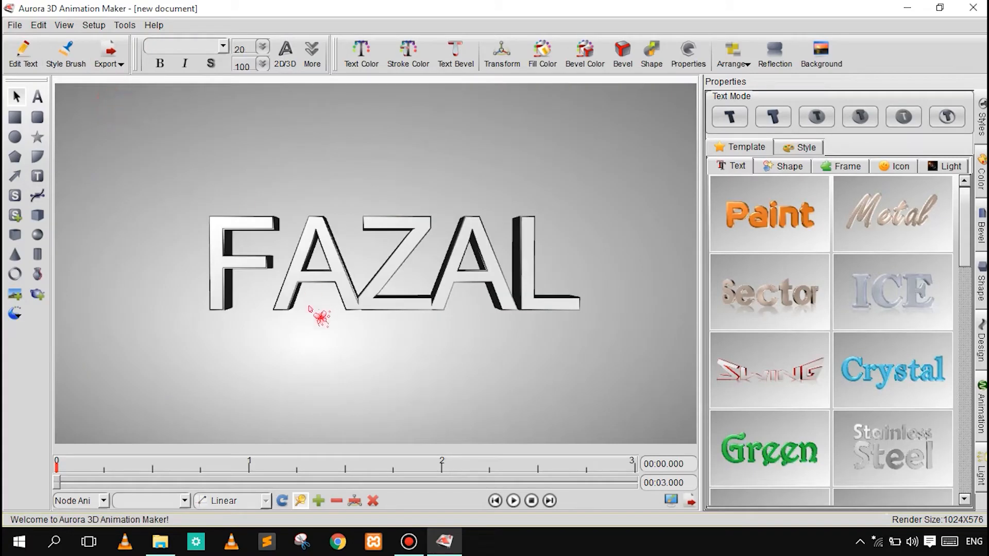
- Shrink the text node's frame so it fits more closely around the letters
left_click(348, 305)
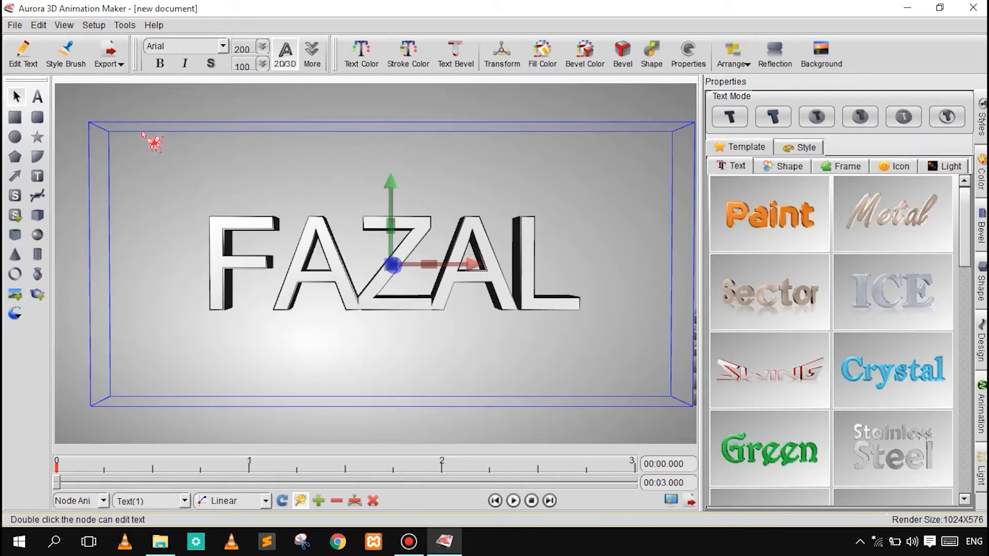
left_click_drag(89, 124, 668, 470)
left_click_drag(494, 321, 412, 289)
left_click_drag(612, 366, 536, 324)
left_click_drag(389, 278, 462, 310)
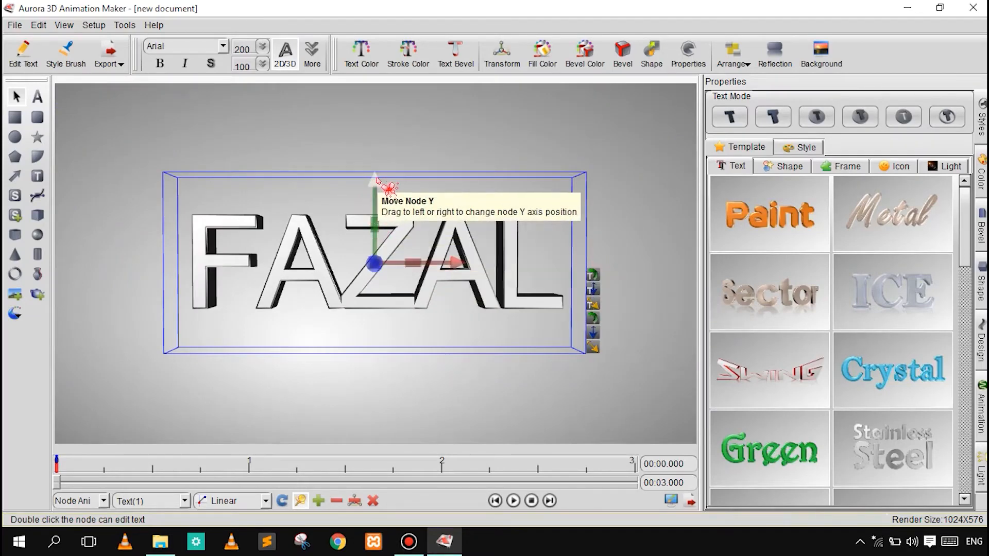
- Move the text node slightly up along the Y axis and slightly right along the X axis
left_click_drag(378, 181, 390, 135)
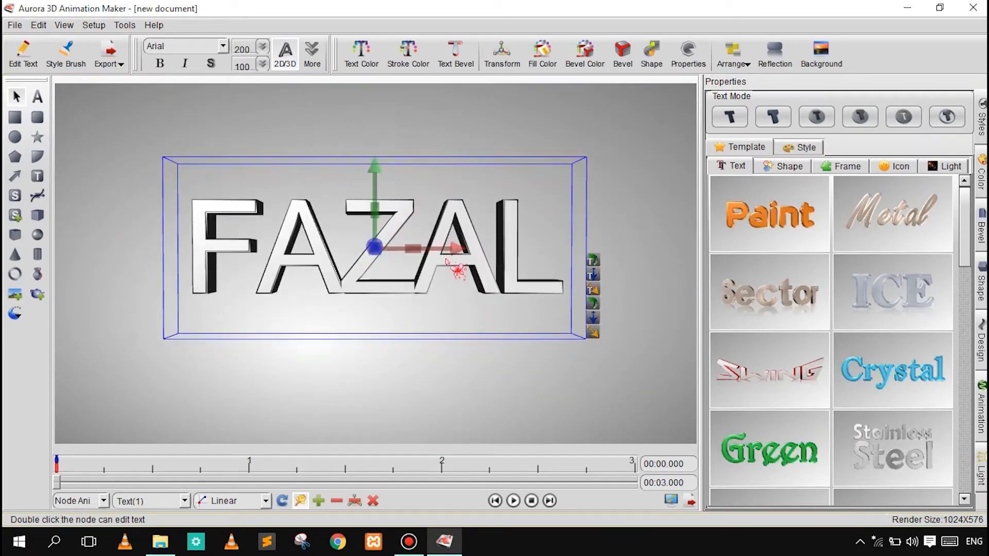
left_click_drag(455, 252, 504, 258)
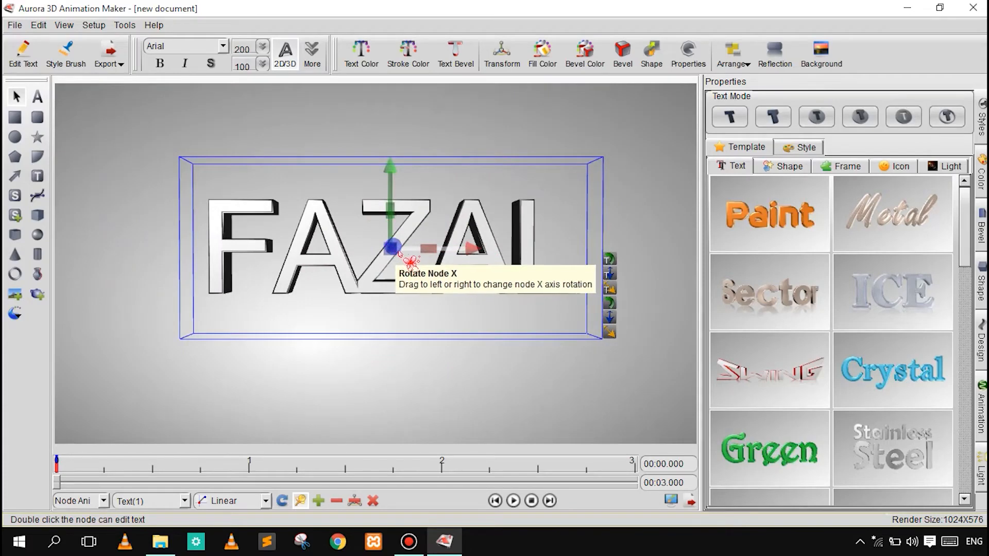
- Move the 3D text slightly toward the viewer along the Z axis
left_click_drag(396, 252, 357, 191)
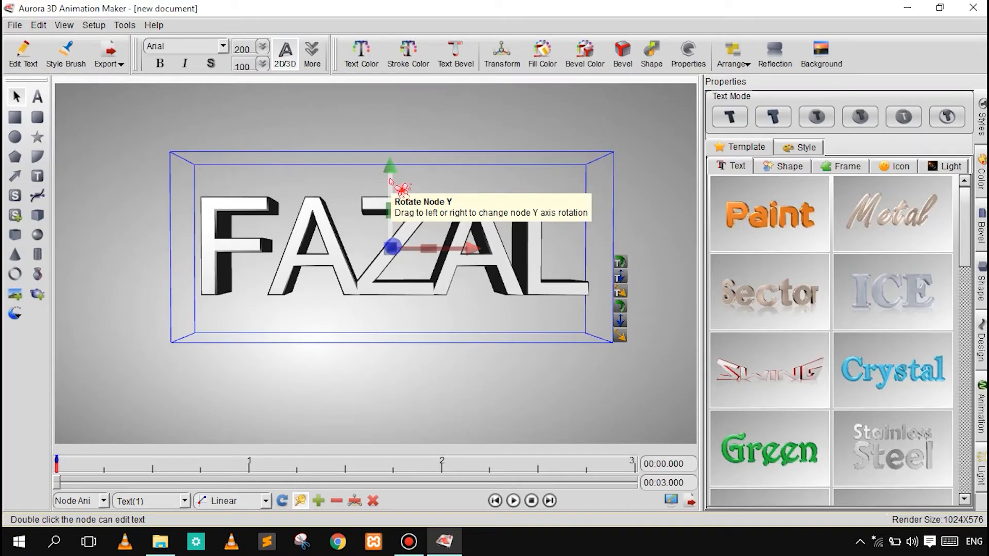
- Try rotating the 3D text about its Y, X and Z axes and reset its rotation
left_click_drag(398, 181, 241, 298)
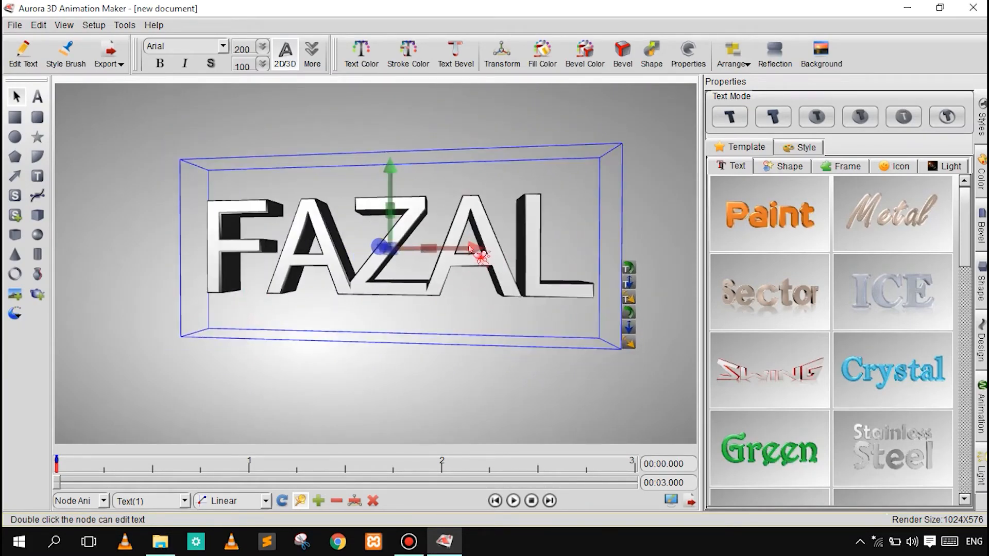
left_click_drag(447, 252, 457, 326)
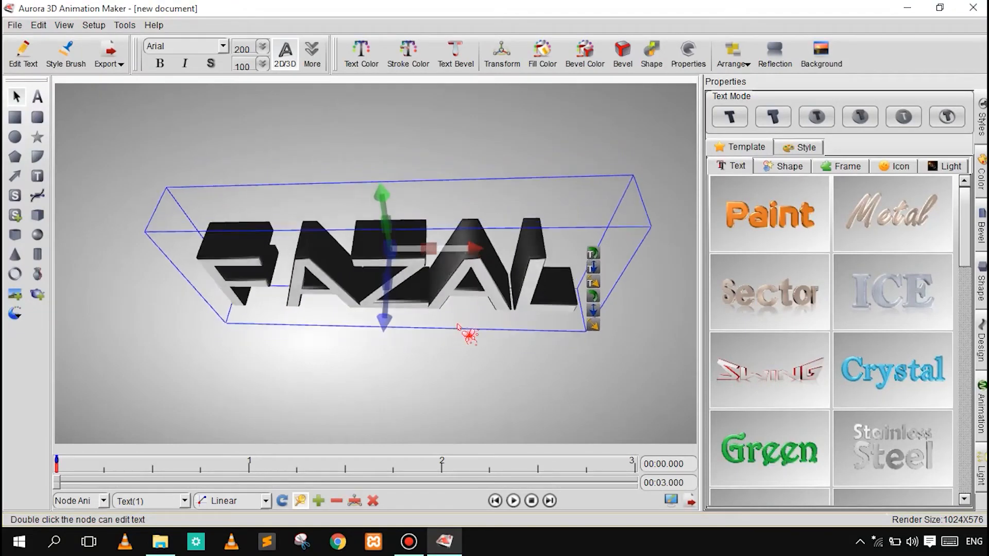
mouse_move(381, 306)
left_mouse_down()
mouse_move(438, 307)
mouse_move(407, 306)
mouse_move(393, 293)
left_mouse_up()
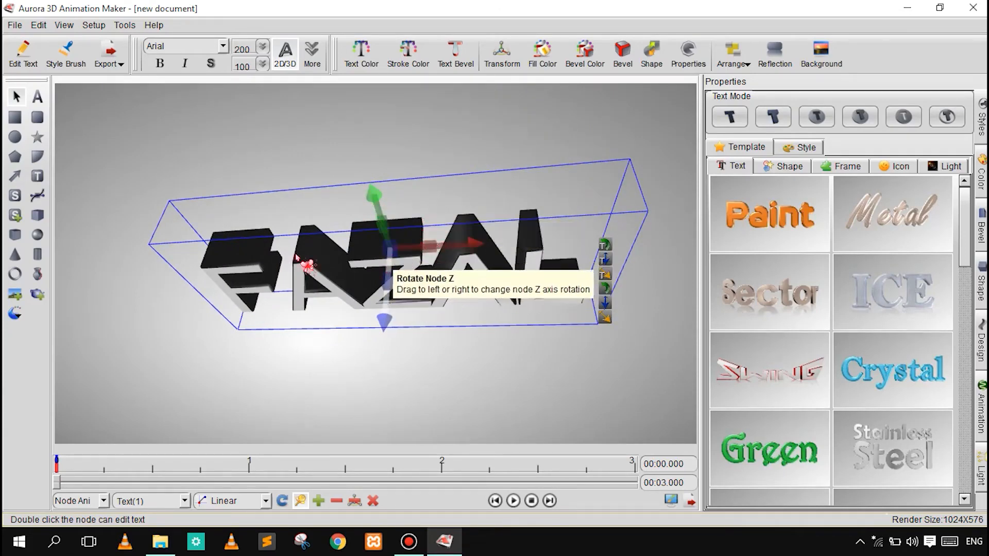
left_click(736, 57)
left_click(747, 302)
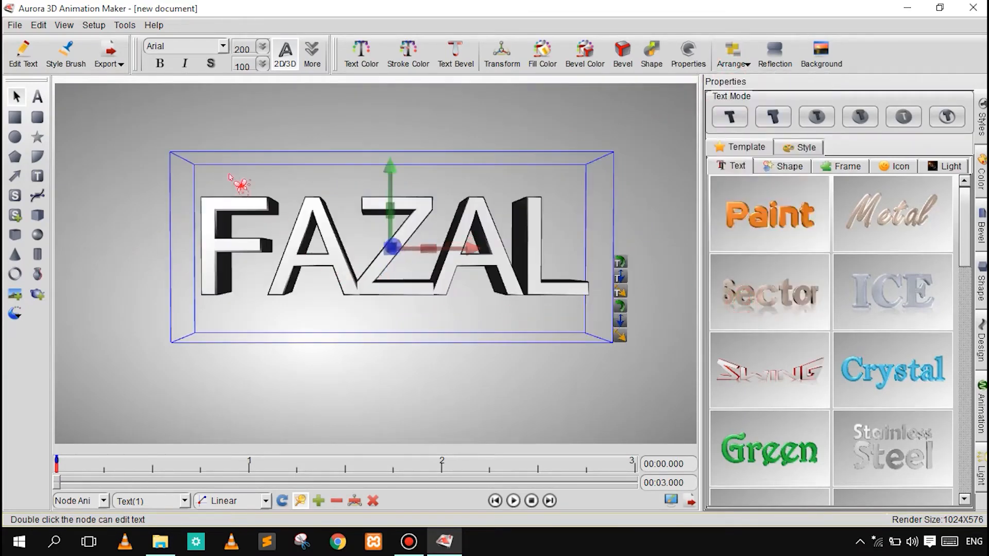
- Move the 3D text to the upper right part of the canvas and deselect it
left_click(162, 142)
left_click_drag(317, 261, 369, 195)
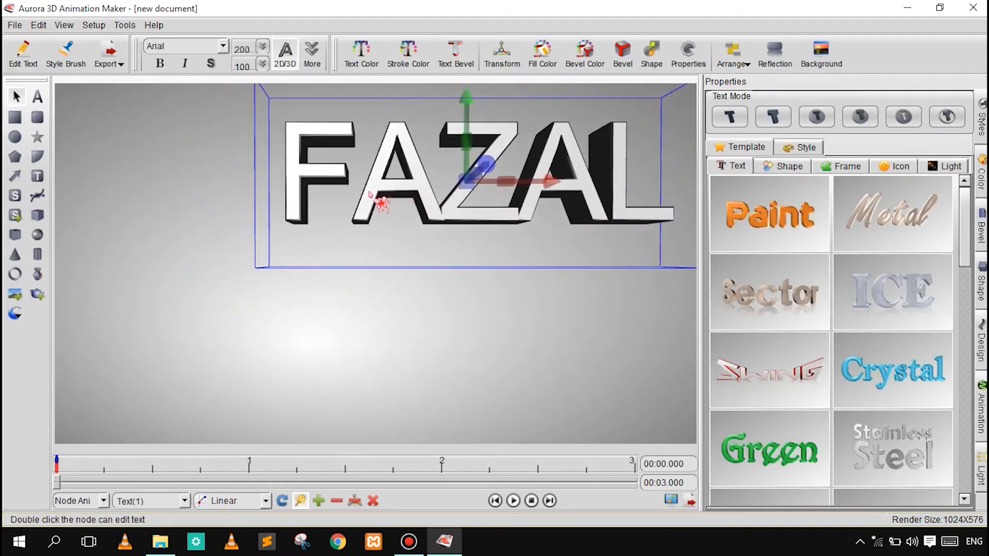
left_click(149, 192)
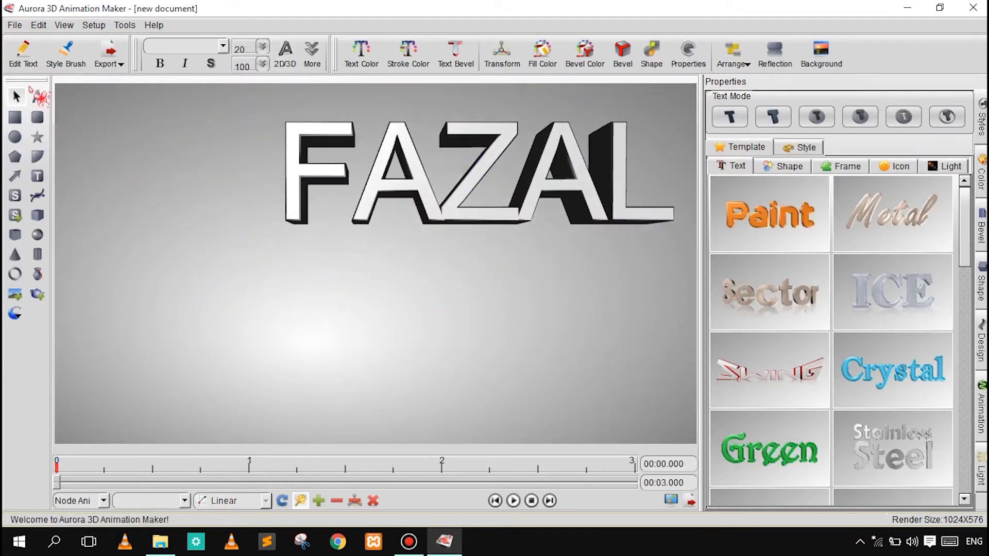
- Add a near-square rectangle beside the 3D text, turn it nearly edge-on about its Y axis and tilt it about its other axes
left_click(16, 116)
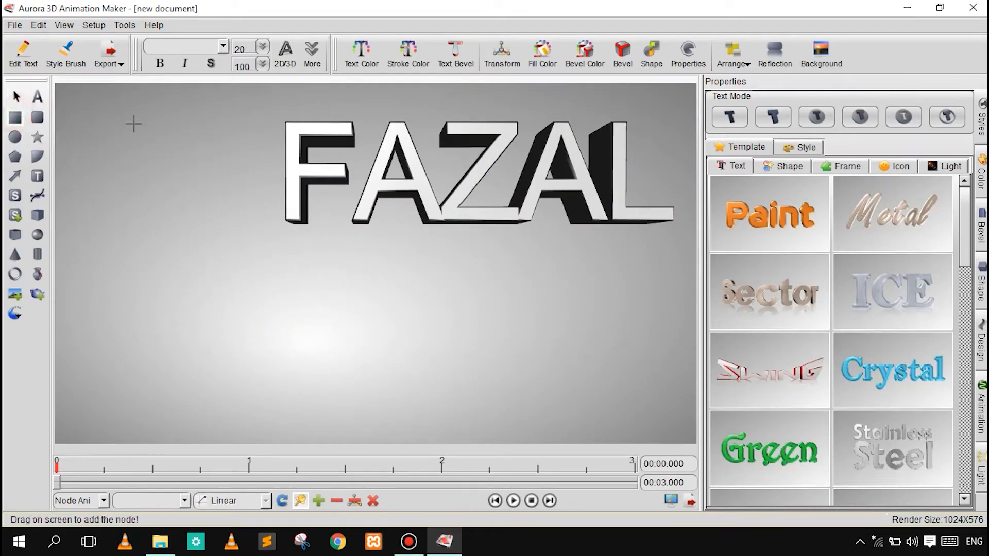
mouse_move(142, 188)
left_mouse_down()
mouse_move(219, 285)
mouse_move(265, 284)
left_mouse_up()
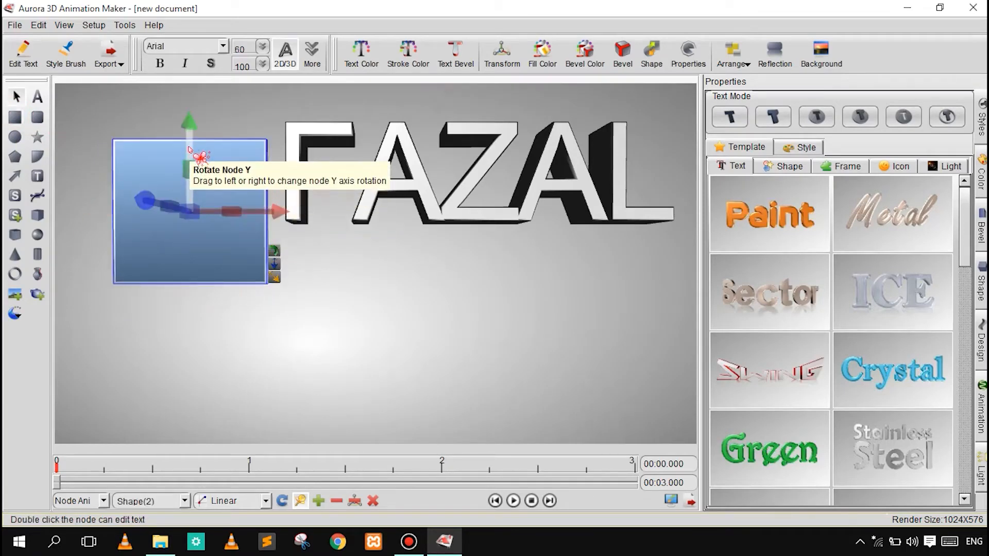
left_click_drag(191, 150, 330, 162)
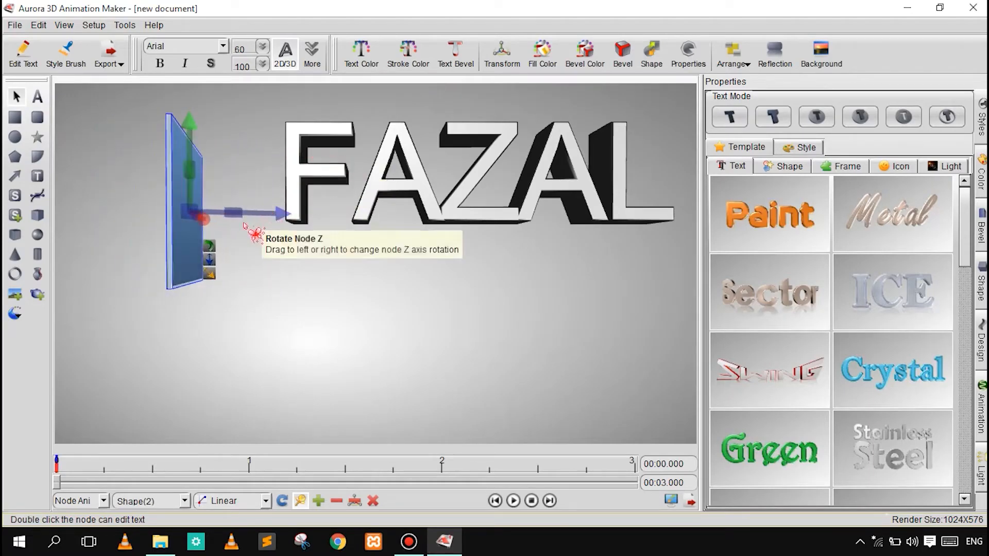
left_click_drag(254, 220, 233, 216)
left_click_drag(191, 176, 242, 207)
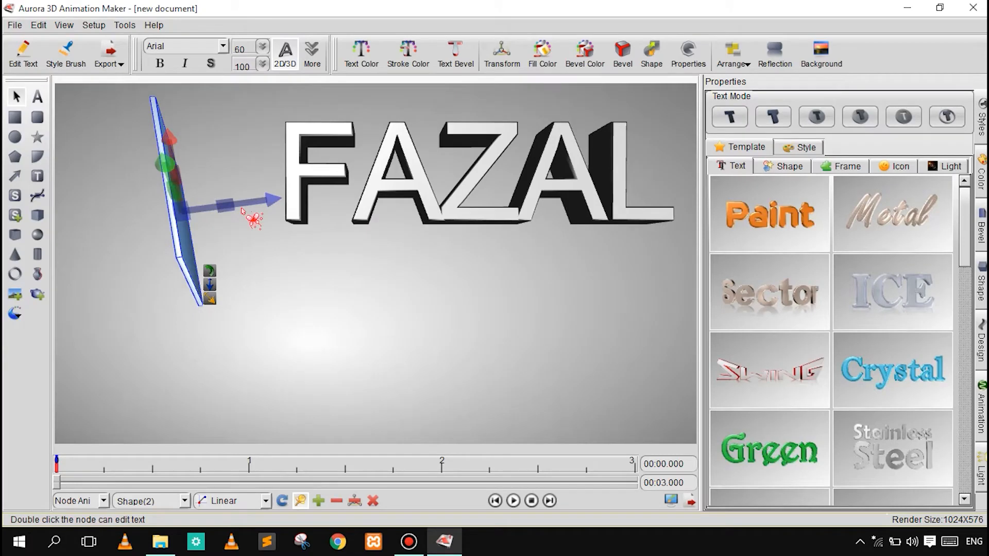
mouse_move(238, 209)
left_mouse_down()
mouse_move(268, 206)
mouse_move(231, 209)
left_mouse_up()
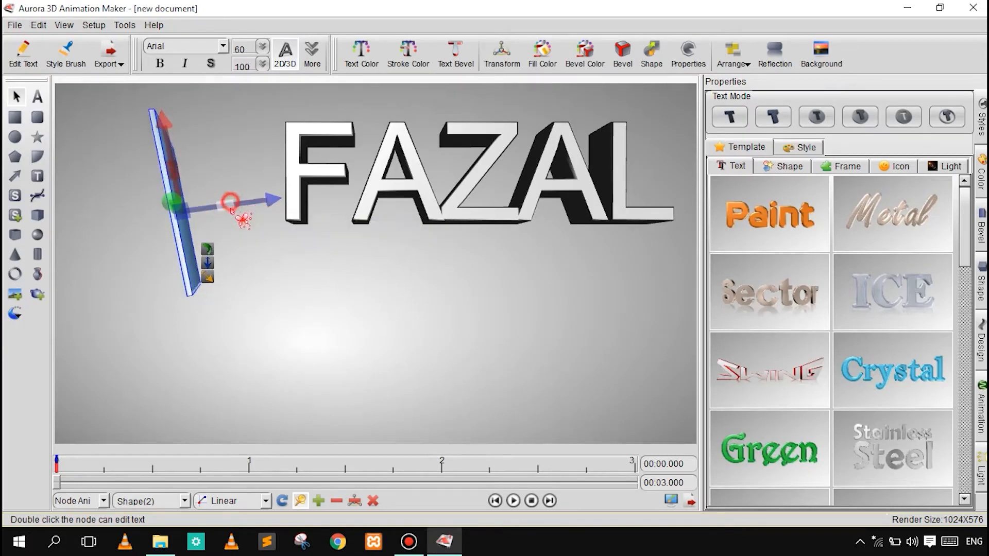
- Thicken the rectangle along its Z axis and rotate it about its X axis until its large face points at the viewer
left_click_drag(230, 250, 263, 510)
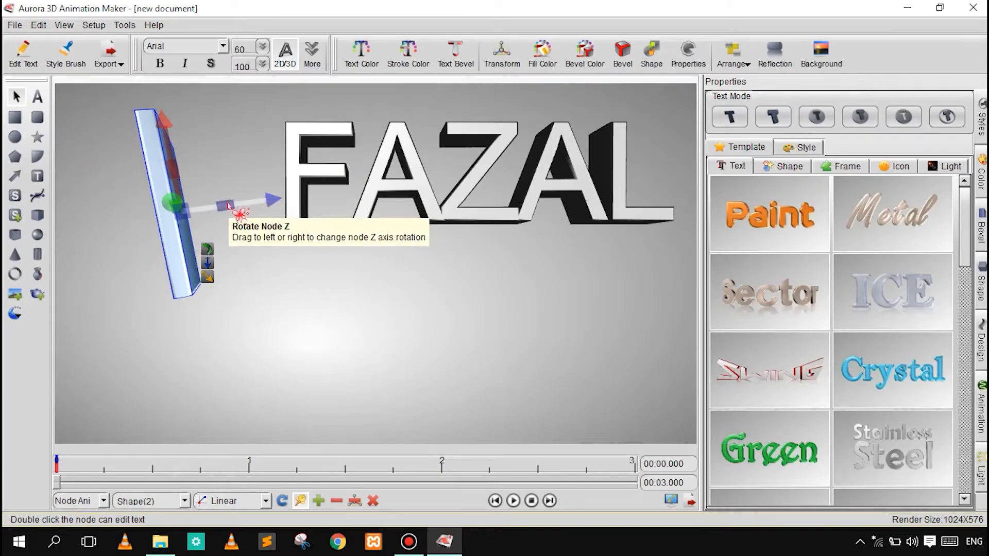
left_click_drag(236, 265, 293, 456)
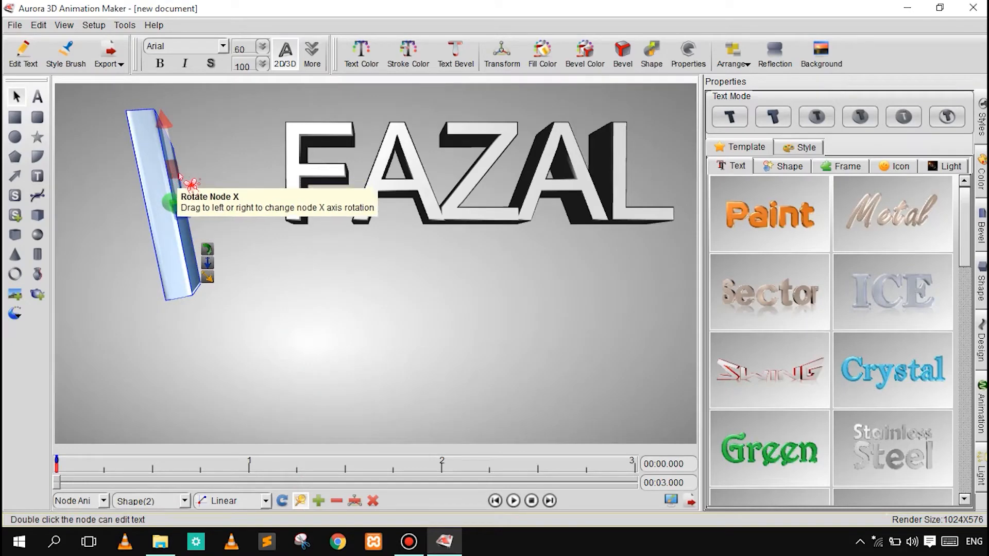
left_click_drag(180, 172, 108, 182)
left_click_drag(174, 164, 5, 156)
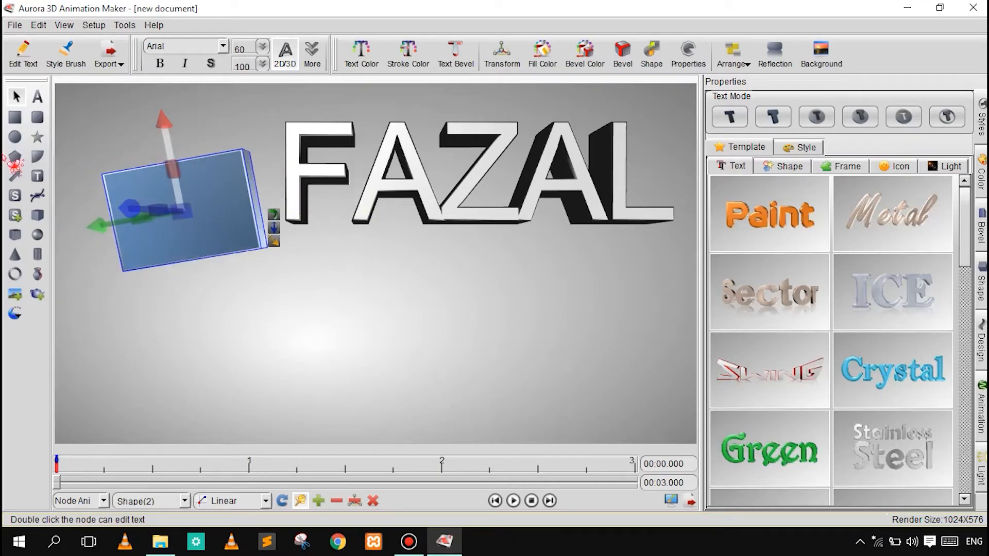
- Move the 3D text down to the lower right of the canvas and place the tilted rectangle above it
left_click_drag(481, 159, 485, 327)
left_click(163, 233)
left_click_drag(161, 246, 479, 218)
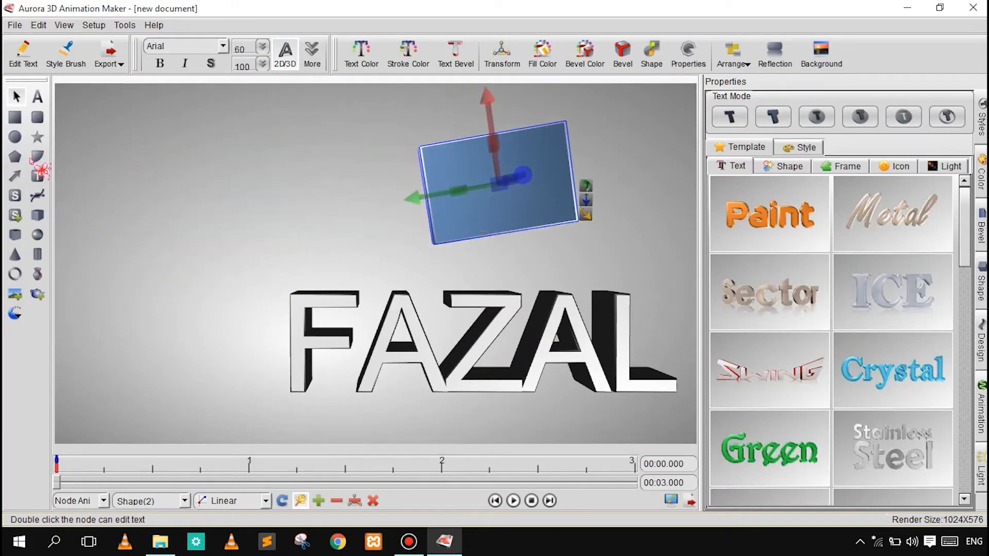
- Add a rounded rectangle in the upper left of the canvas, shift it right toward the tilted rectangle and deselect it
left_click(37, 117)
left_click_drag(93, 119, 266, 210)
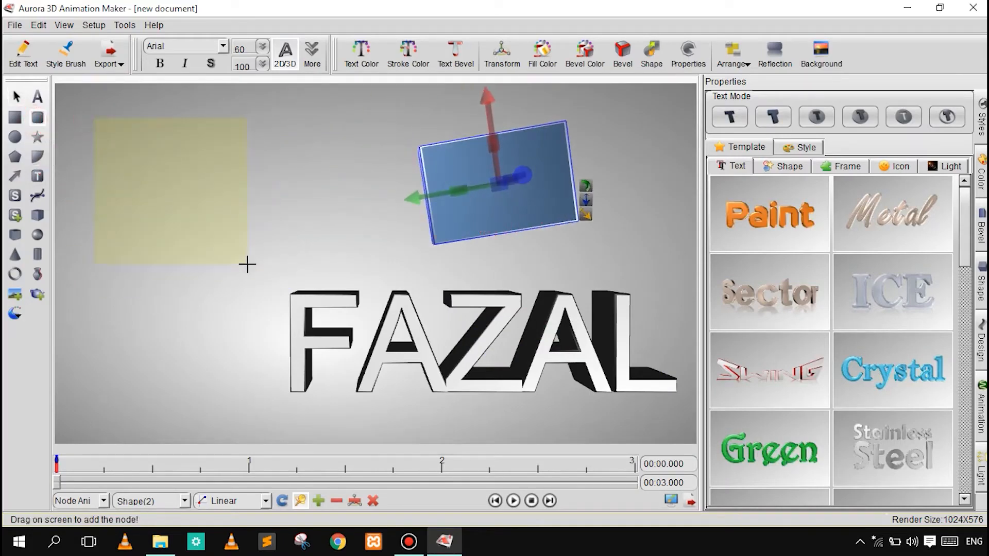
left_click_drag(247, 265, 246, 264)
left_click_drag(132, 247, 227, 258)
left_click(59, 325)
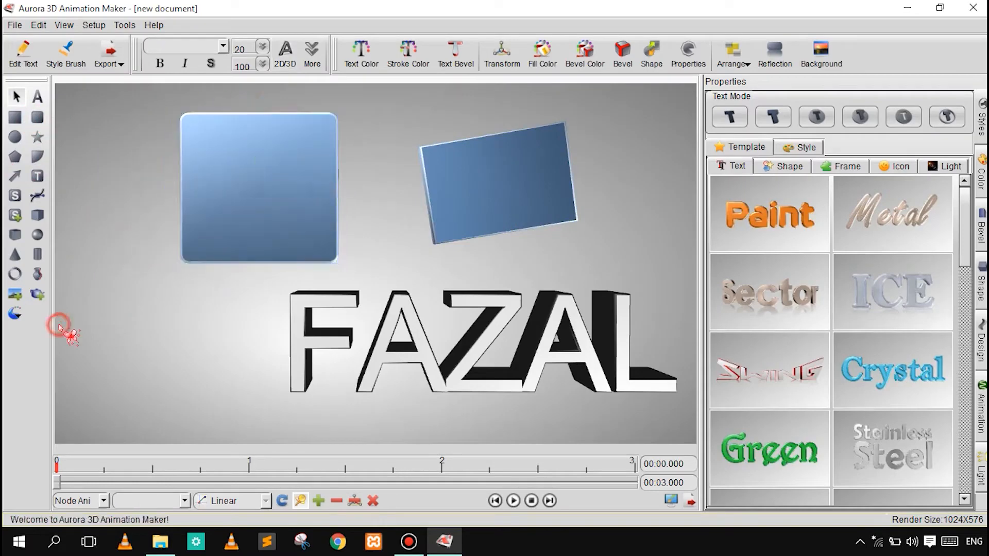
- Move the tilted rectangle slightly left toward the rounded rectangle and clear the selection
left_click(206, 205)
left_click(463, 204)
left_click_drag(484, 233, 453, 228)
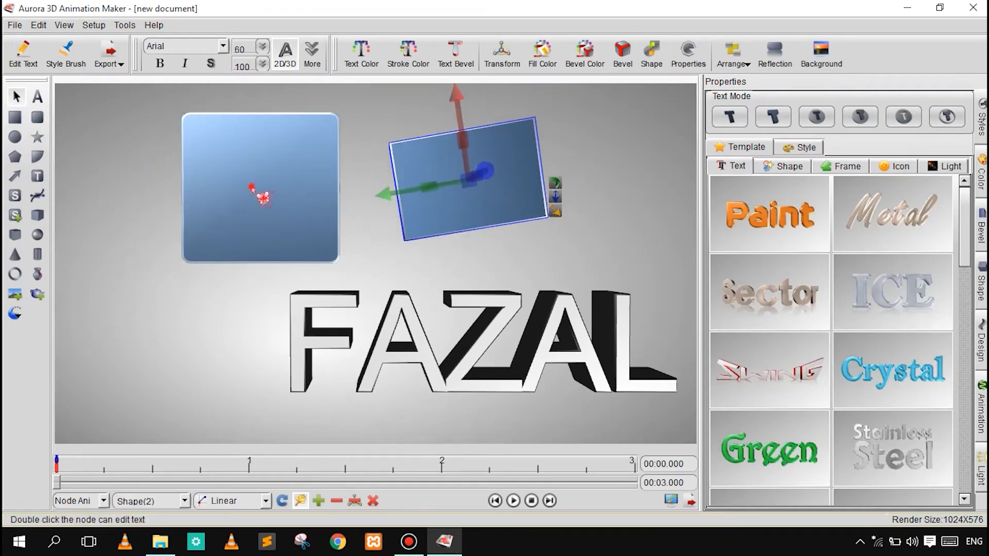
left_click(252, 190)
left_click(111, 189)
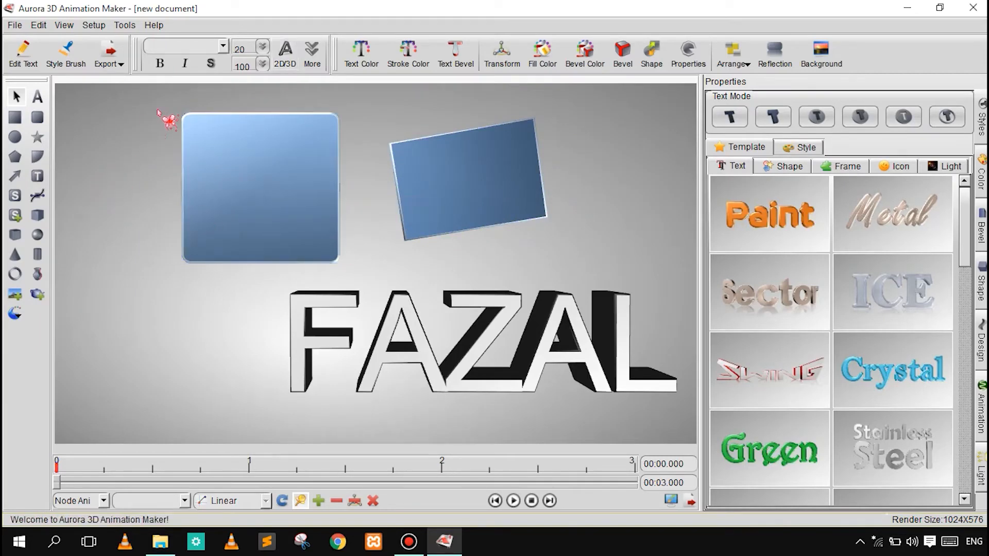
- Add an ellipse in the lower left, move it to the right of the tilted rectangle and rotate it about its Y axis
left_click(15, 138)
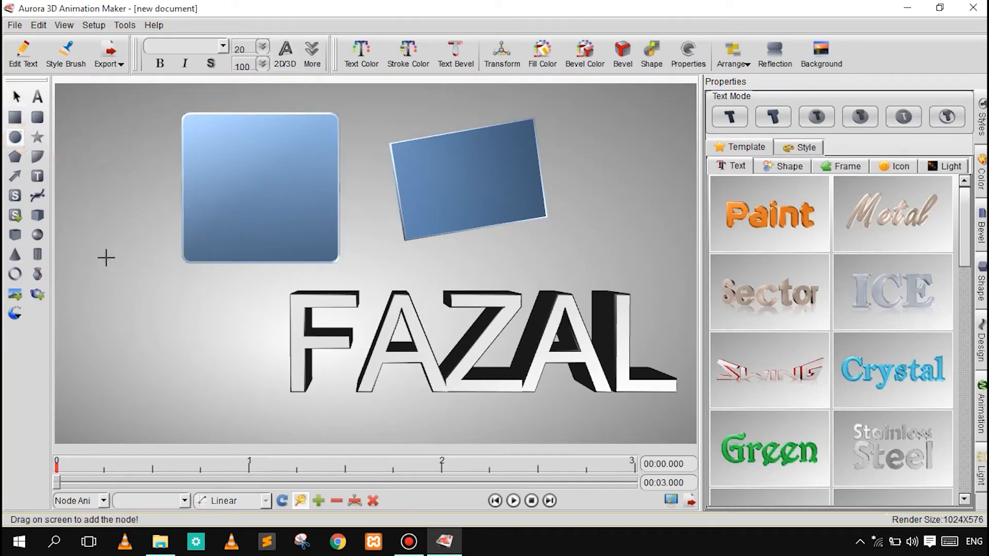
left_click_drag(189, 369, 192, 370)
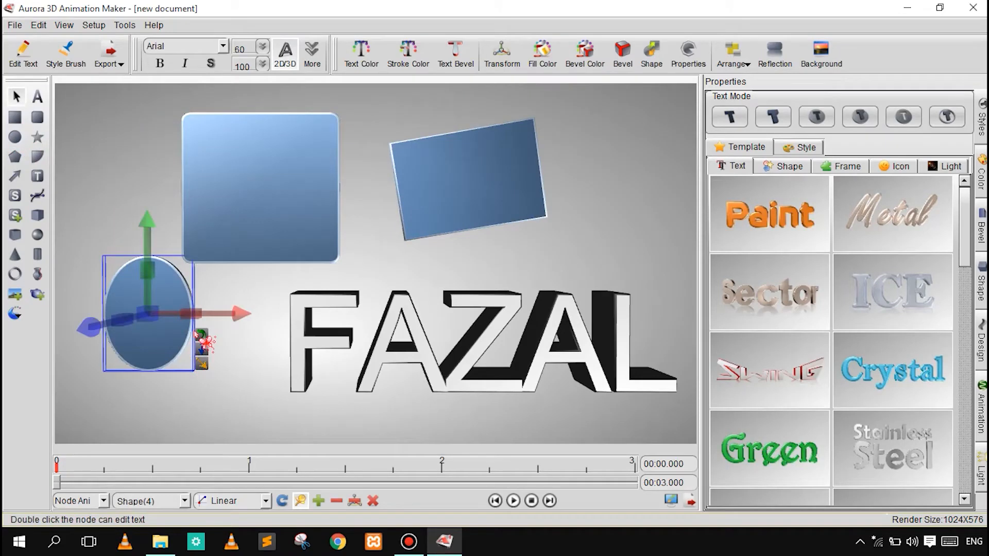
left_click_drag(149, 330, 356, 220)
left_click_drag(426, 249, 623, 207)
left_click_drag(628, 164, 30, 177)
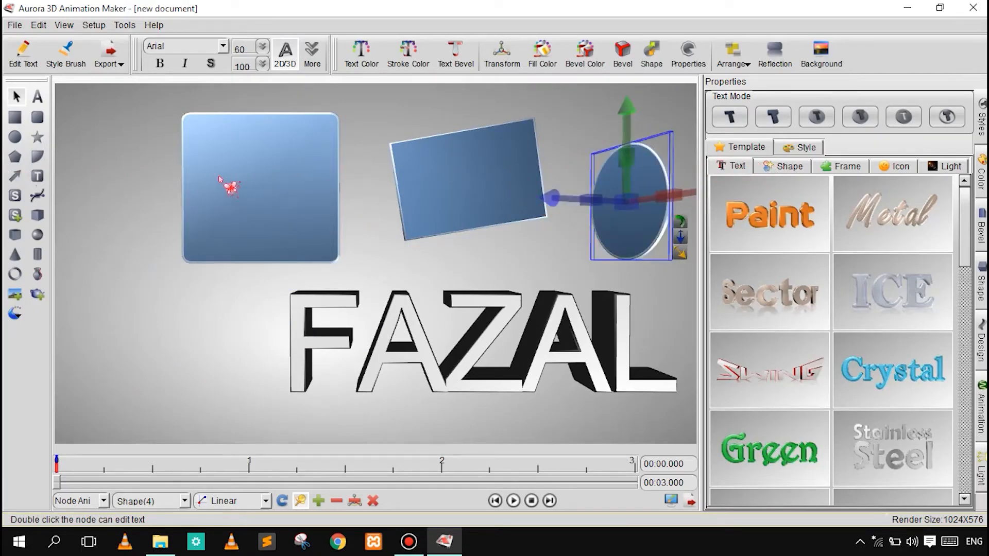
- Move the rounded rectangle over the ellipse and add a five-pointed star in the freed upper left area
left_click_drag(251, 214, 274, 179)
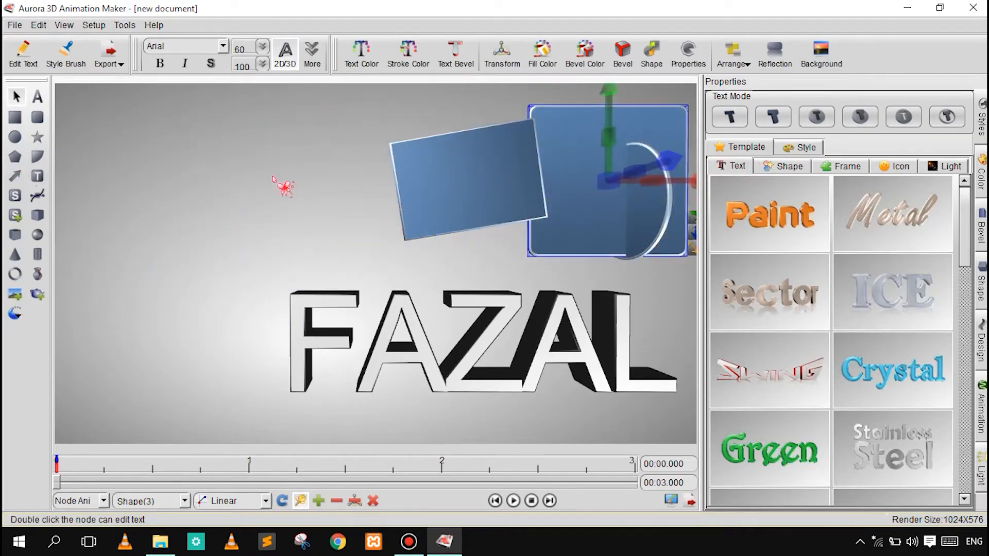
left_click(38, 138)
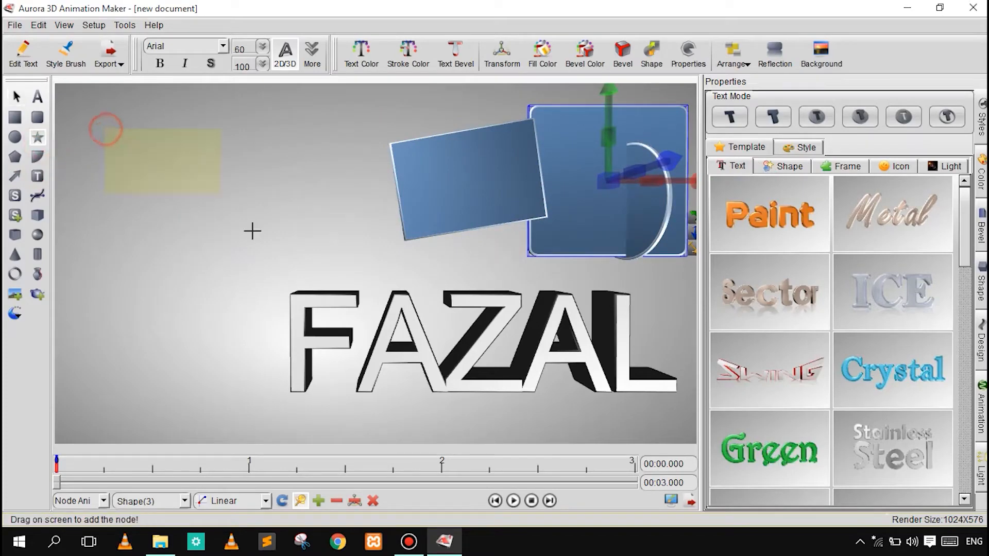
left_click_drag(224, 256, 224, 257)
left_click(290, 170)
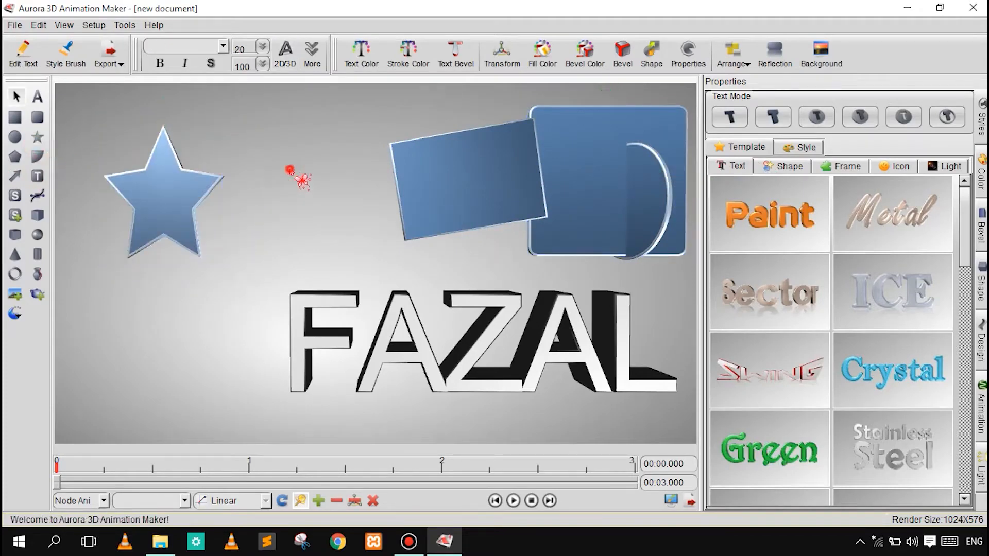
left_click(196, 177)
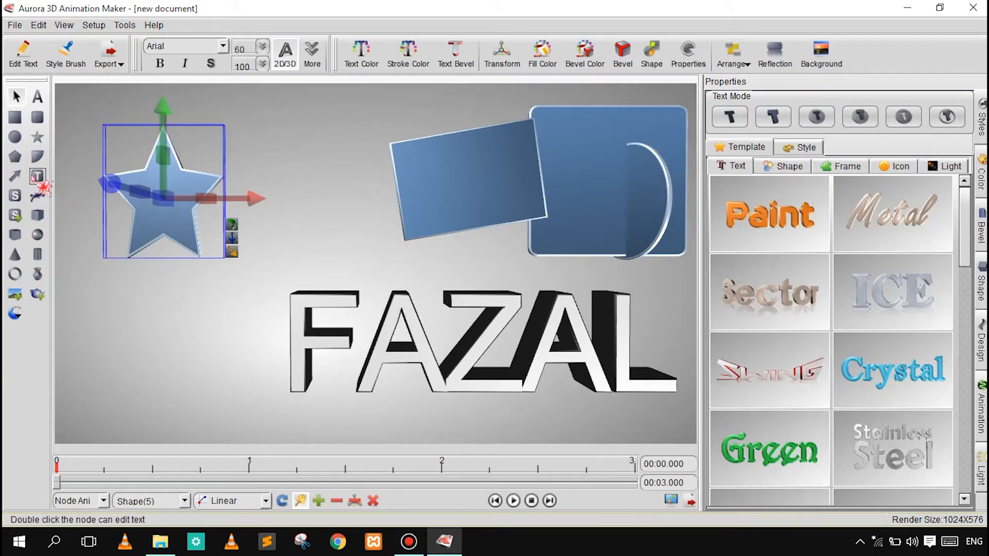
- Add a pentagon below the star, enlarge it and move it up between the star and the tilted rectangle
left_click(17, 157)
left_click(142, 335)
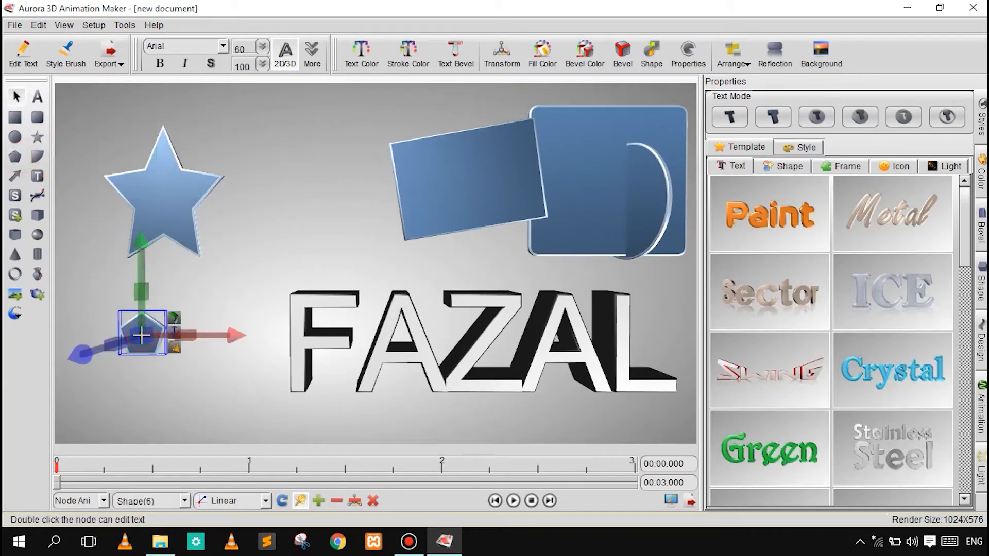
left_click_drag(143, 337, 308, 413)
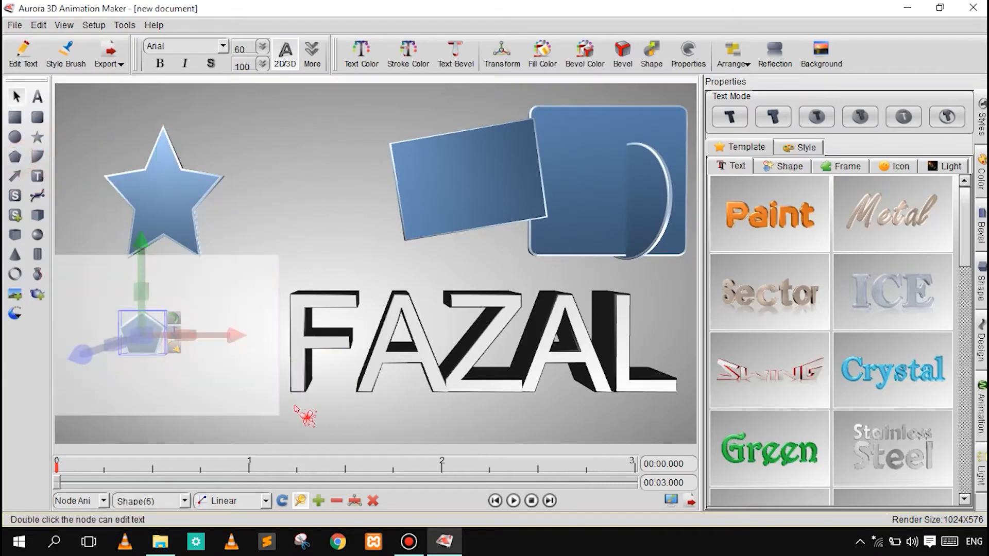
left_click_drag(138, 286, 179, 309)
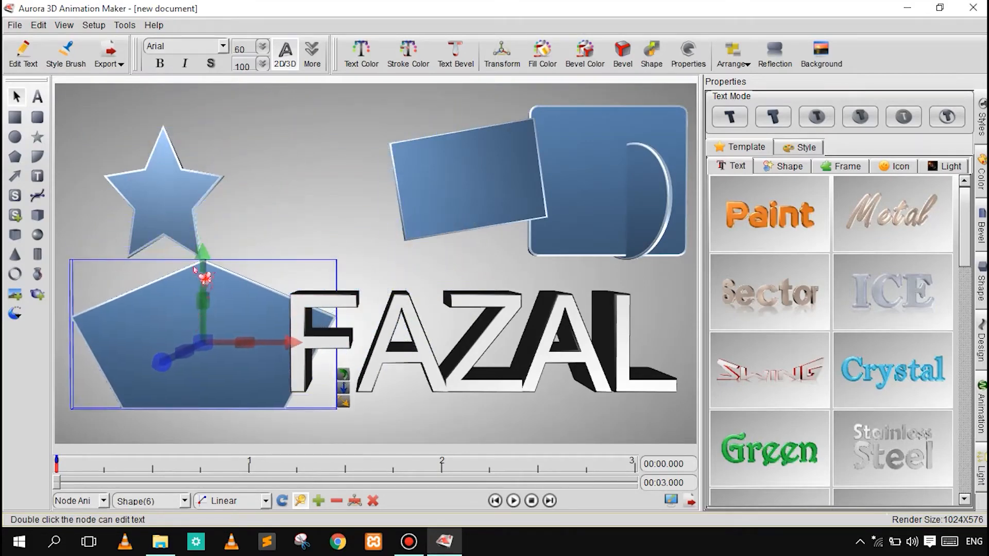
left_click_drag(238, 314, 353, 144)
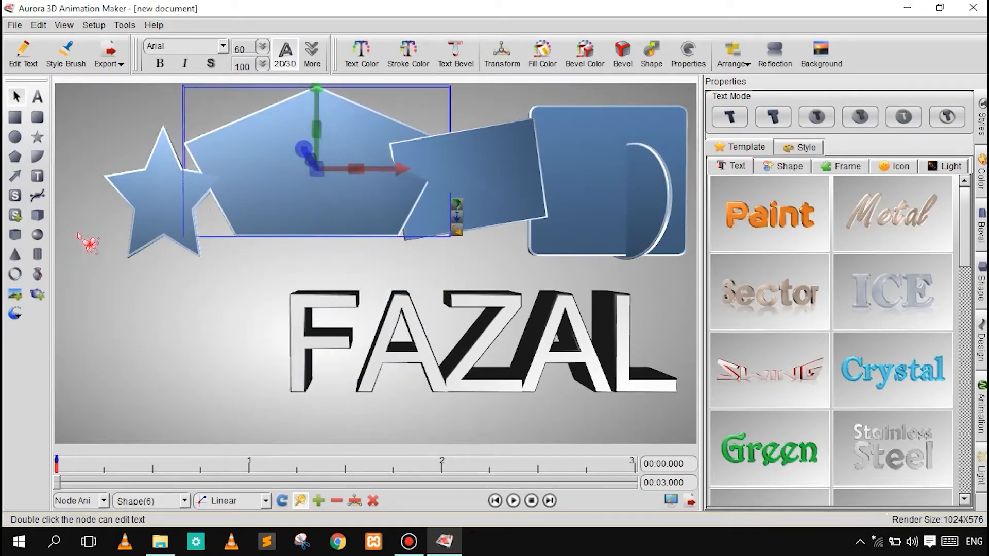
- Add a quarter-circle sector shape below the pentagon, move it up onto the pentagon and deselect it
left_click(36, 157)
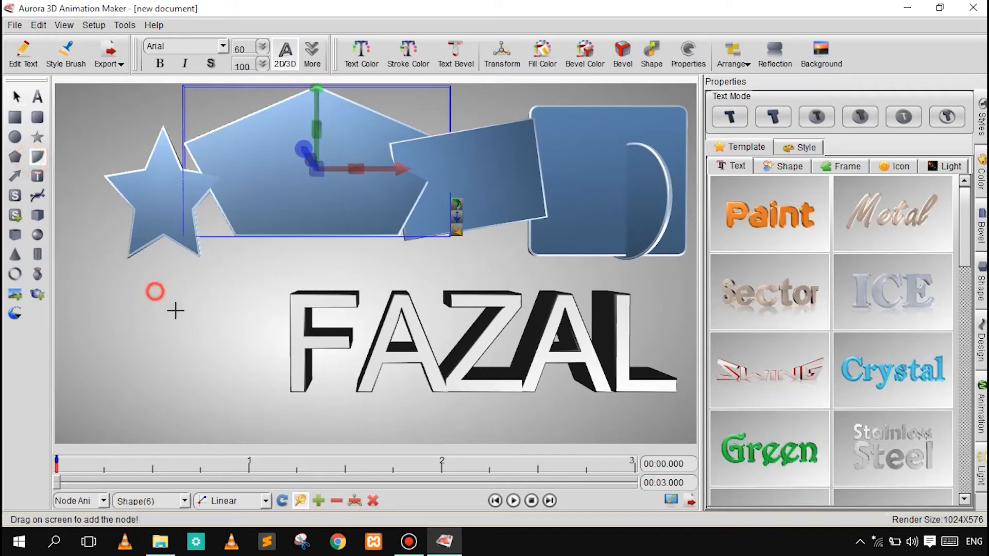
left_click(245, 367)
left_click_drag(220, 363, 333, 343)
left_click_drag(250, 302, 350, 208)
left_click(131, 383)
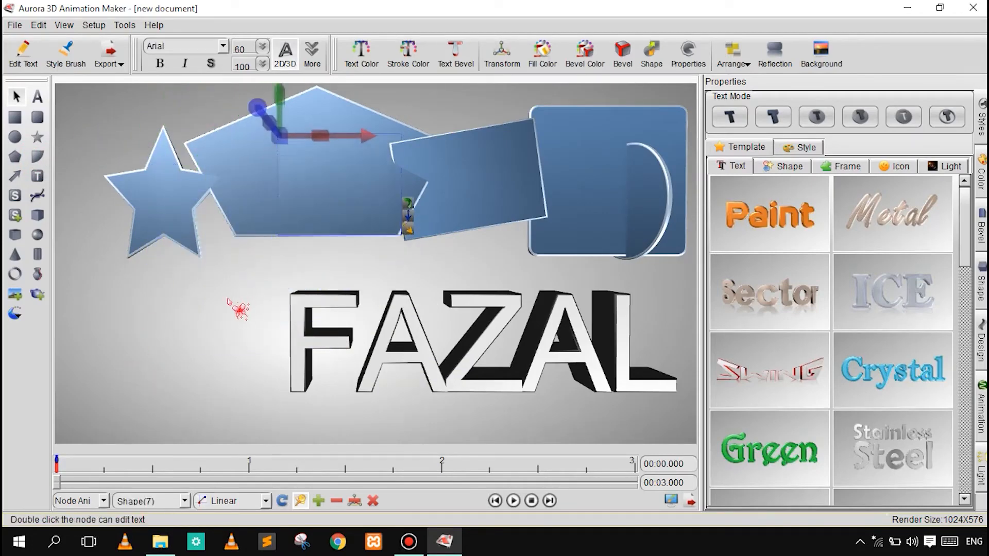
left_click(229, 301)
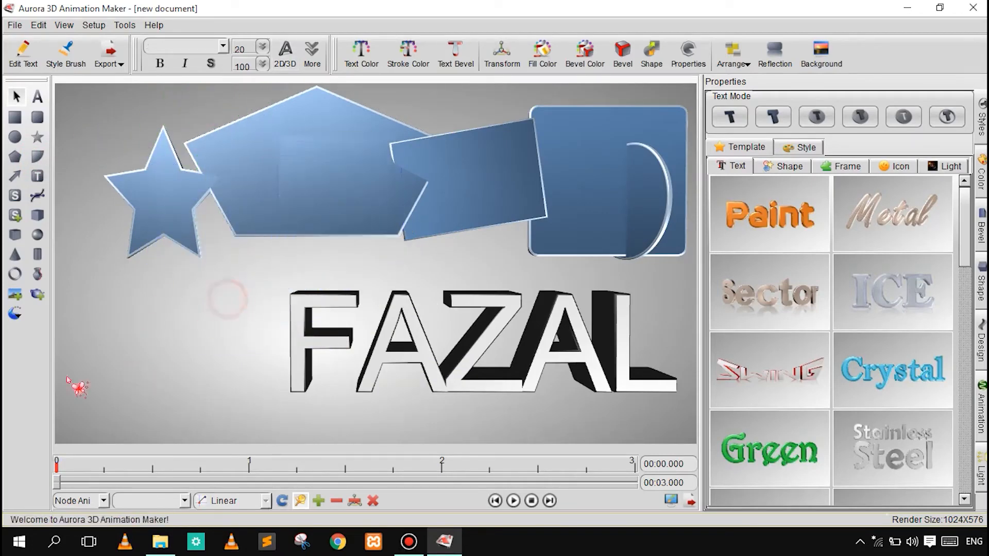
- Add a long horizontal arrow below the star, to the left of the 3D text
left_click(15, 177)
left_click_drag(262, 314, 263, 315)
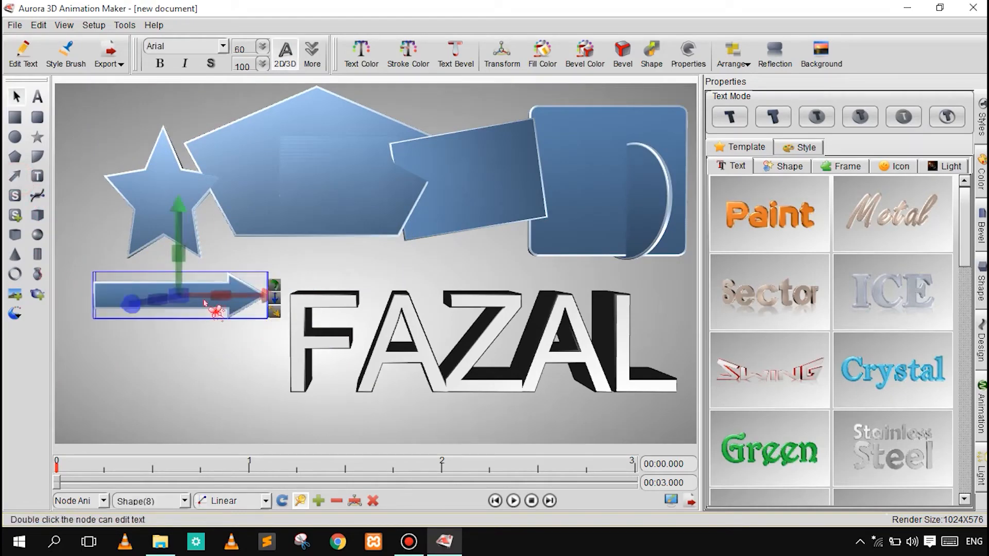
- Move the horizontal arrow up above the star and deselect it
left_click(183, 404)
left_click_drag(210, 296, 194, 123)
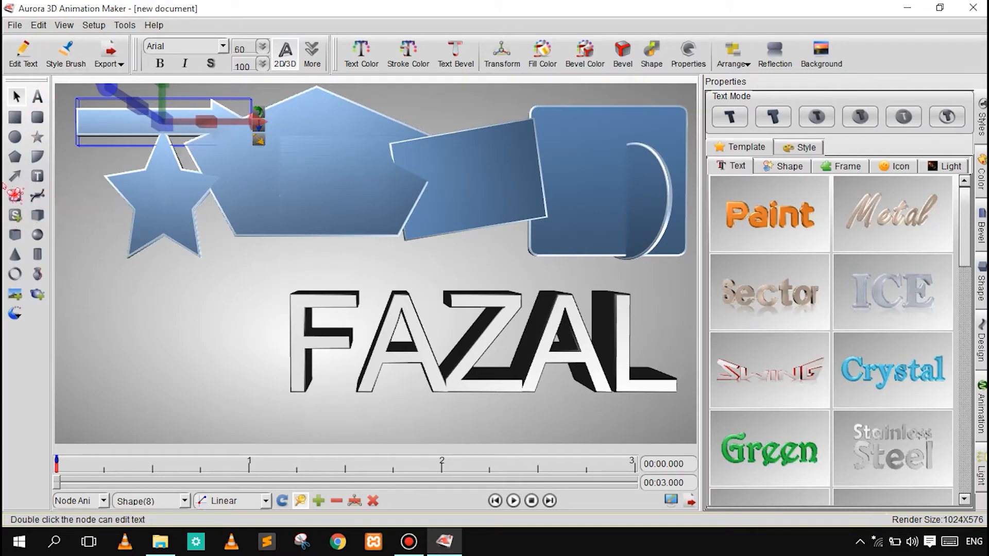
left_click(100, 203)
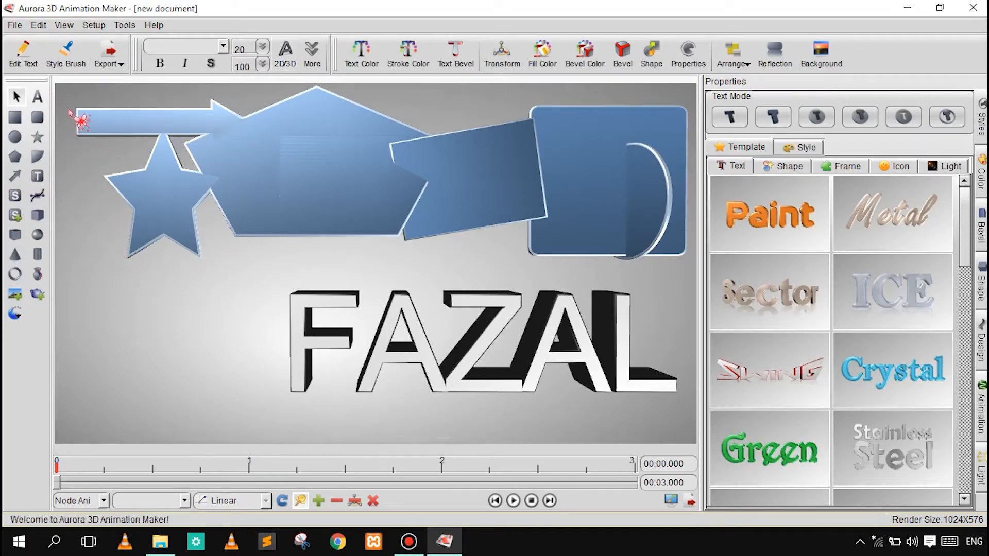
- Delete all the shapes together, keeping the 3D text, and move the text up to the upper right of the canvas
left_click_drag(68, 100, 682, 249)
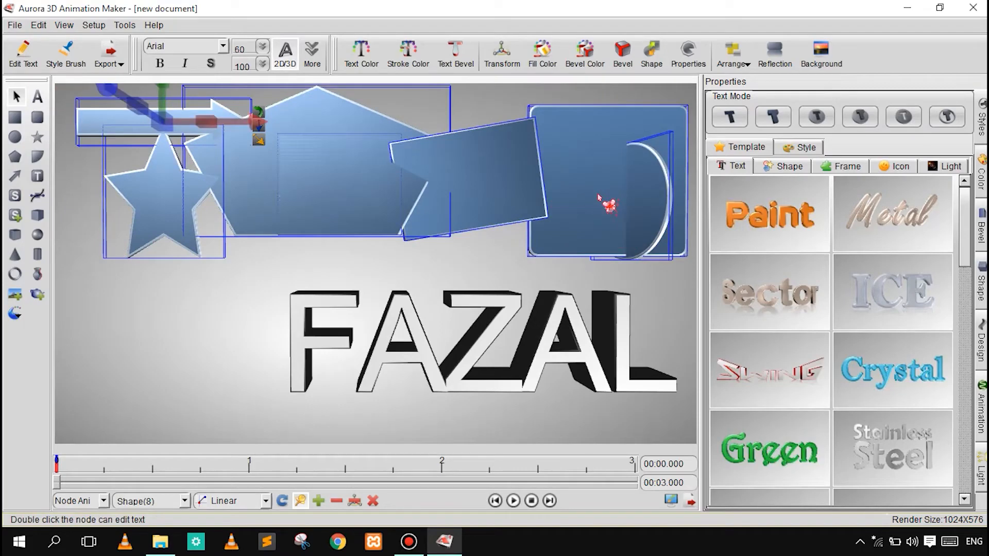
key("Delete")
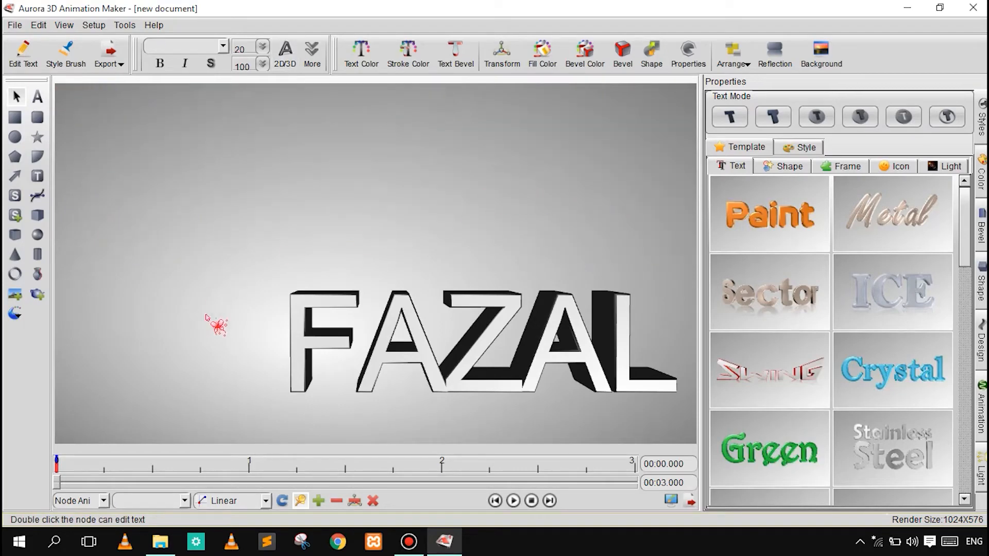
left_click_drag(437, 326, 448, 153)
left_click(218, 204)
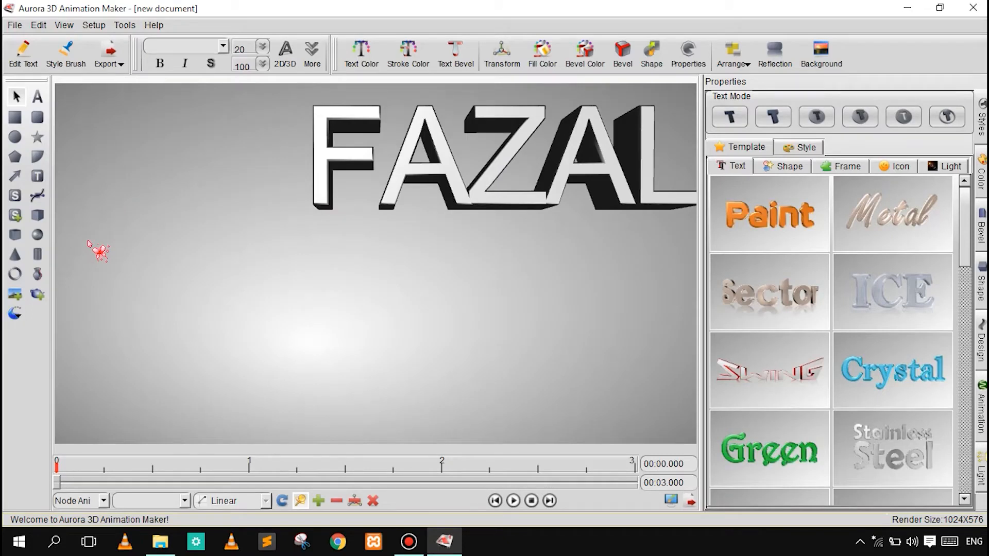
- Add a large text shape of a candle on a holder from the Commodity 2 type in the free area left of the 3D text
left_click(41, 179)
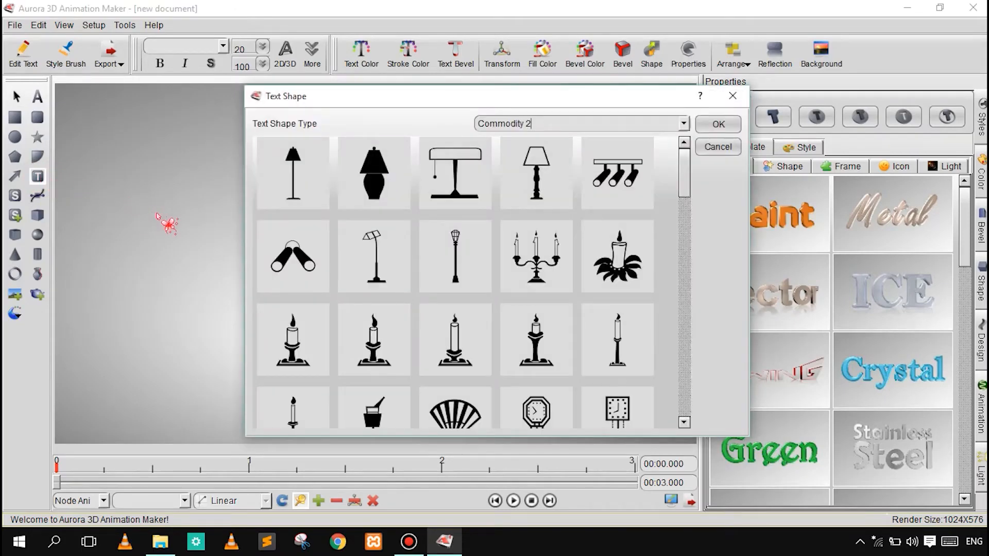
left_click_drag(687, 175, 695, 196)
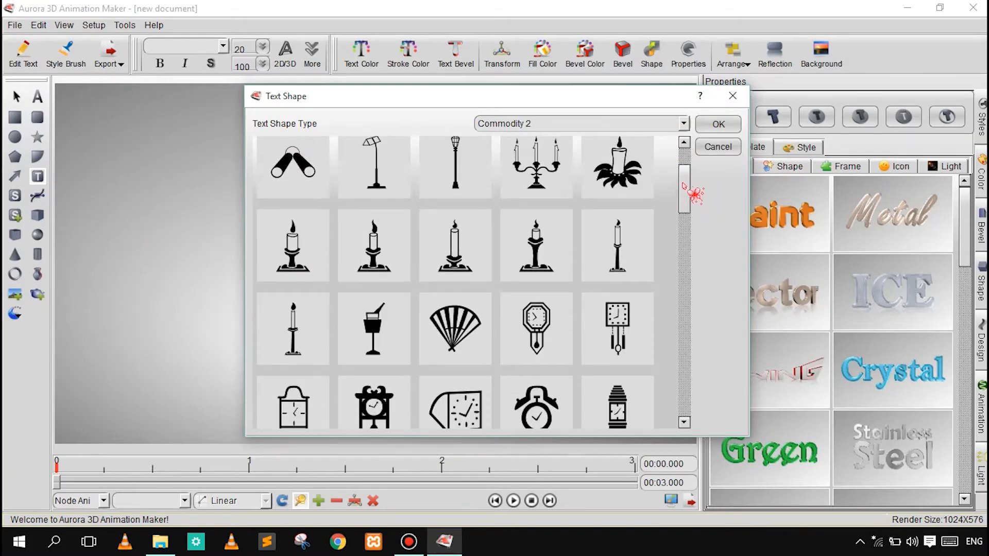
left_click(293, 239)
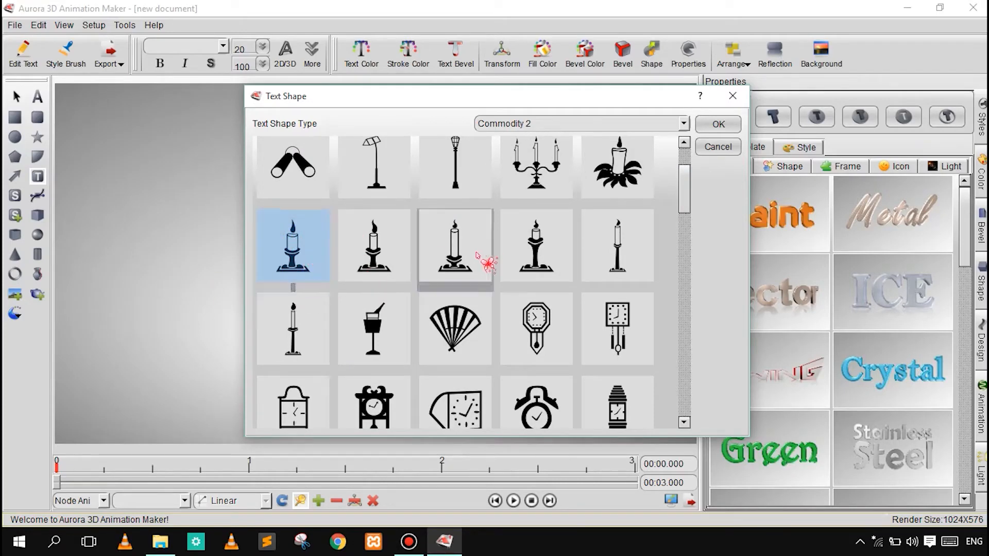
left_click_drag(688, 209, 686, 170)
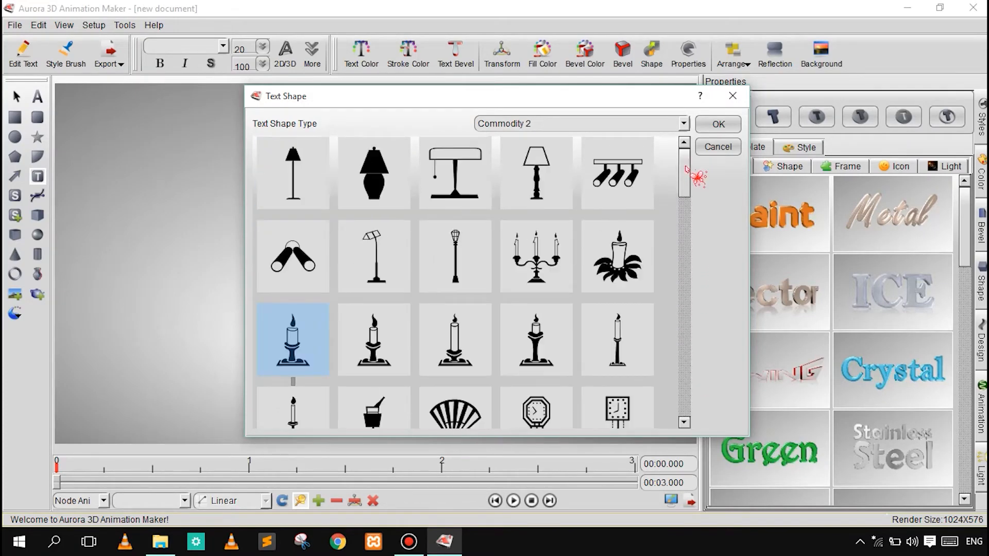
left_click(270, 353)
left_click(280, 363)
left_click(692, 117)
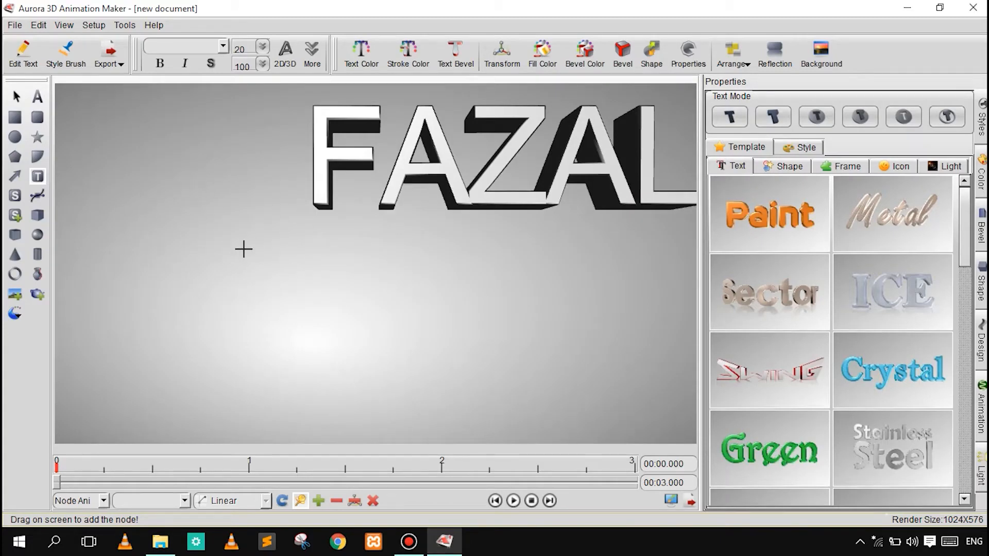
left_click(128, 122)
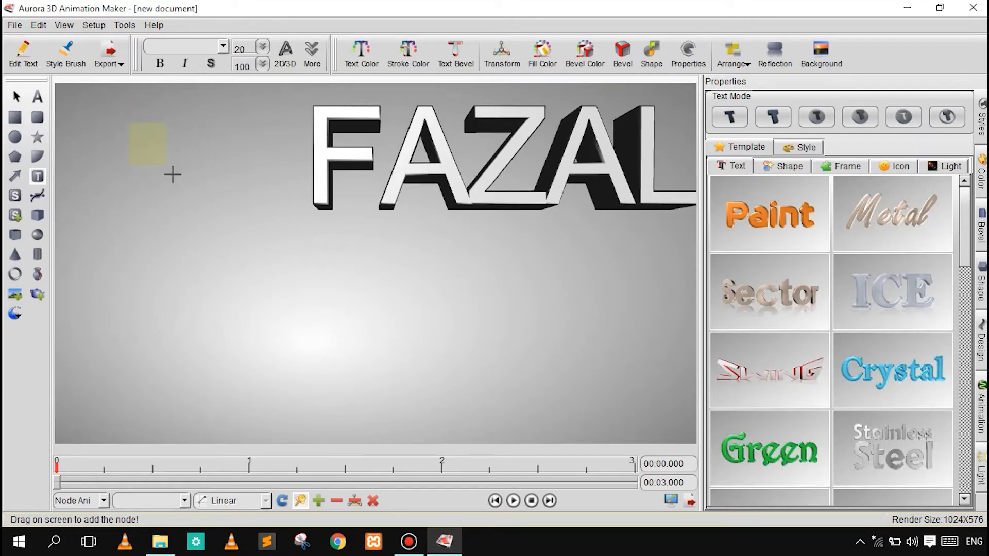
mouse_move(258, 319)
left_mouse_down()
mouse_move(285, 355)
mouse_move(284, 410)
left_mouse_up()
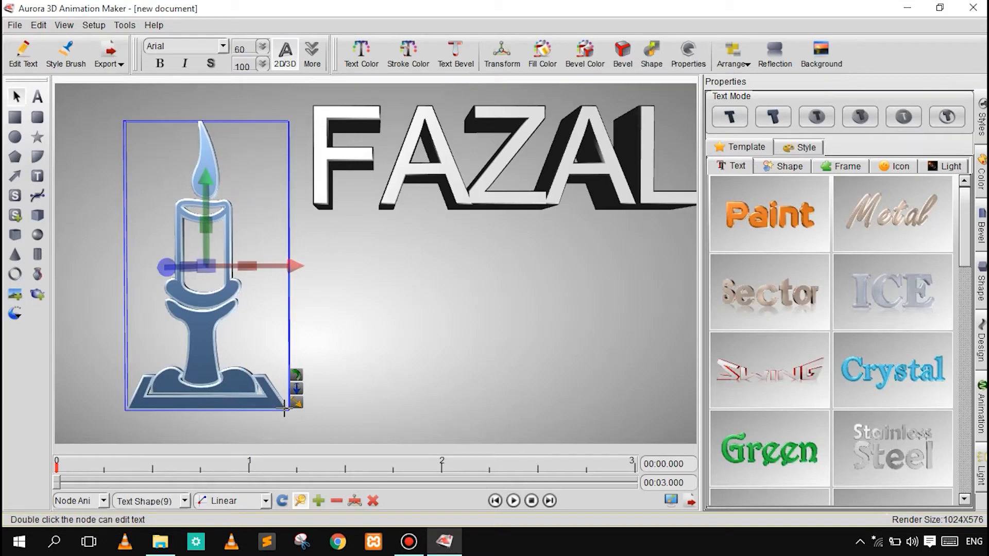
left_click(381, 337)
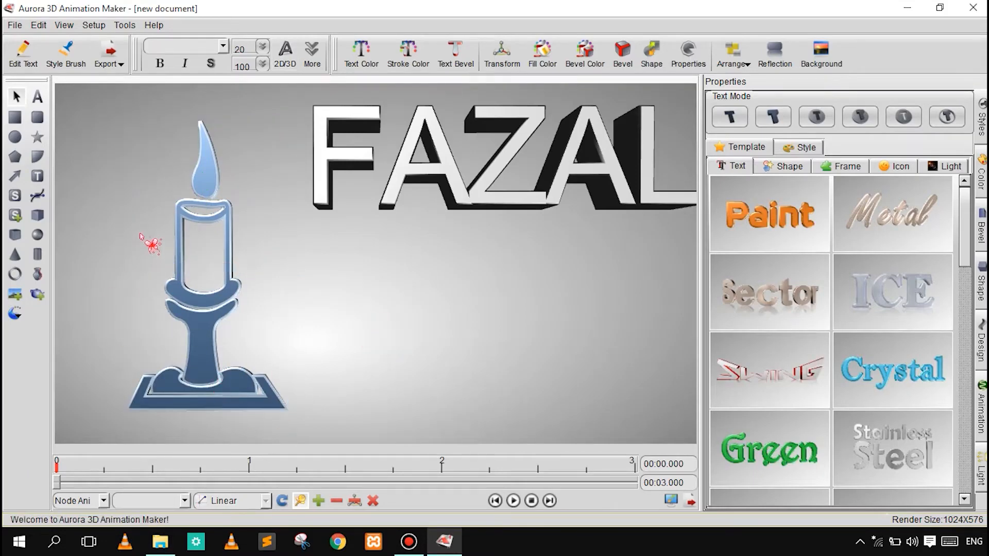
- Shrink the candle shape and move the 3D text down to the middle of the canvas, right beside the candle
left_click(198, 183)
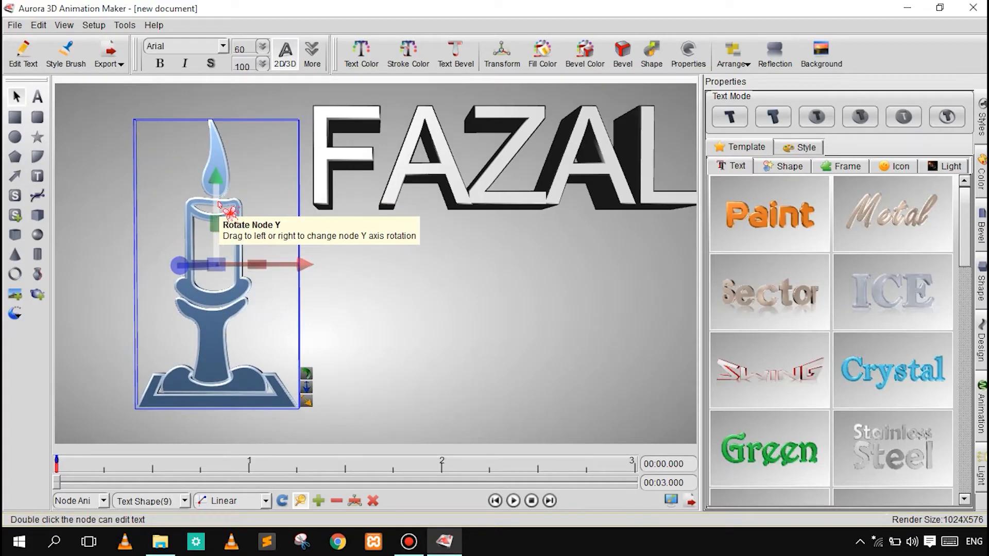
left_click_drag(212, 274, 242, 332)
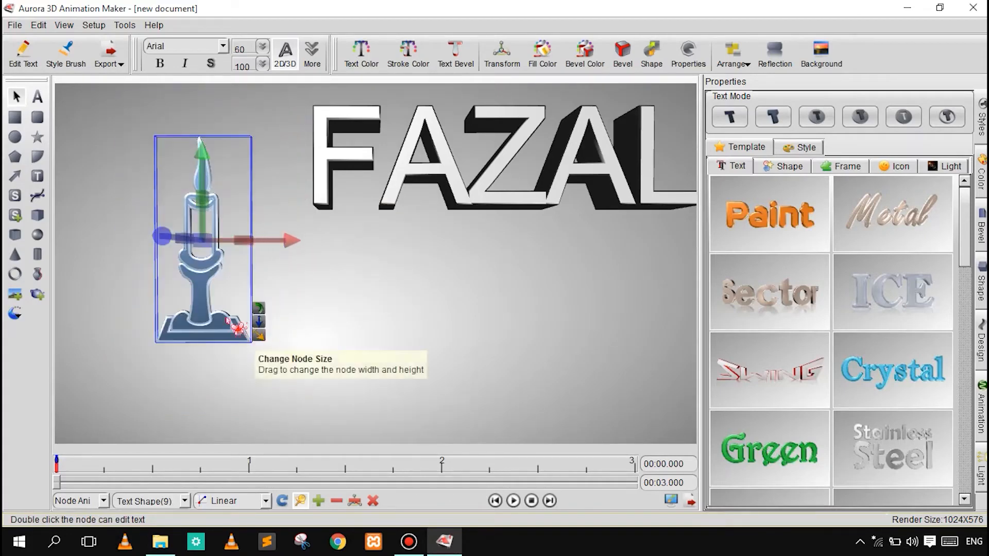
left_click(407, 200)
left_click_drag(467, 198, 396, 308)
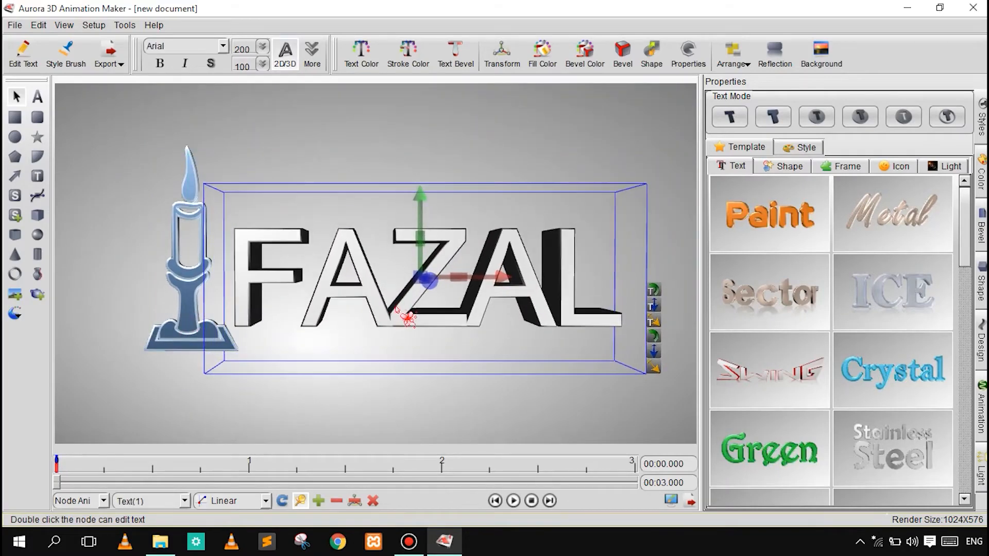
left_click(384, 400)
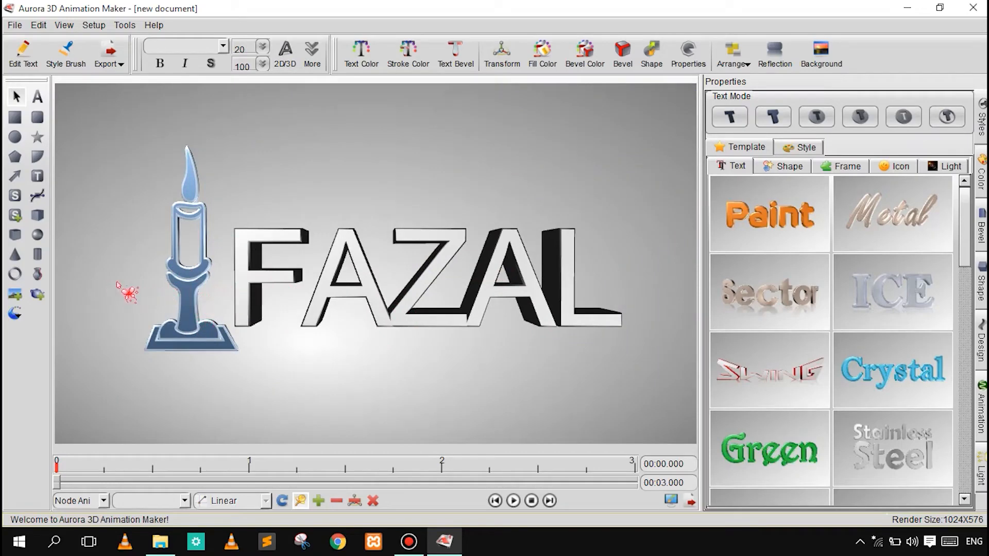
- Move the 3D text and candle up and to the right, and add the sitting kangaroo text shape from the animal type below them
left_click_drag(368, 299, 249, 248)
left_click_drag(174, 260, 221, 169)
left_click(38, 179)
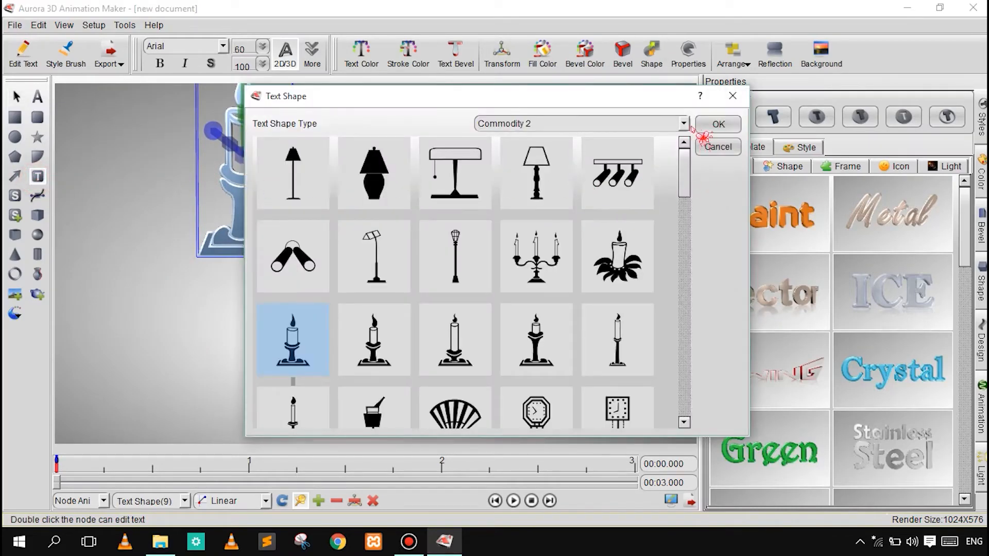
left_click(684, 124)
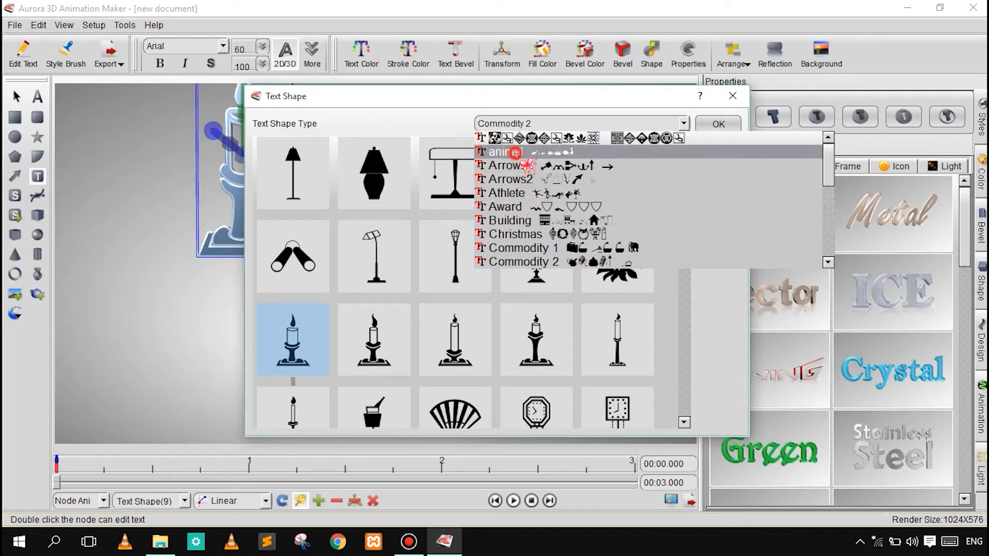
left_click(494, 152)
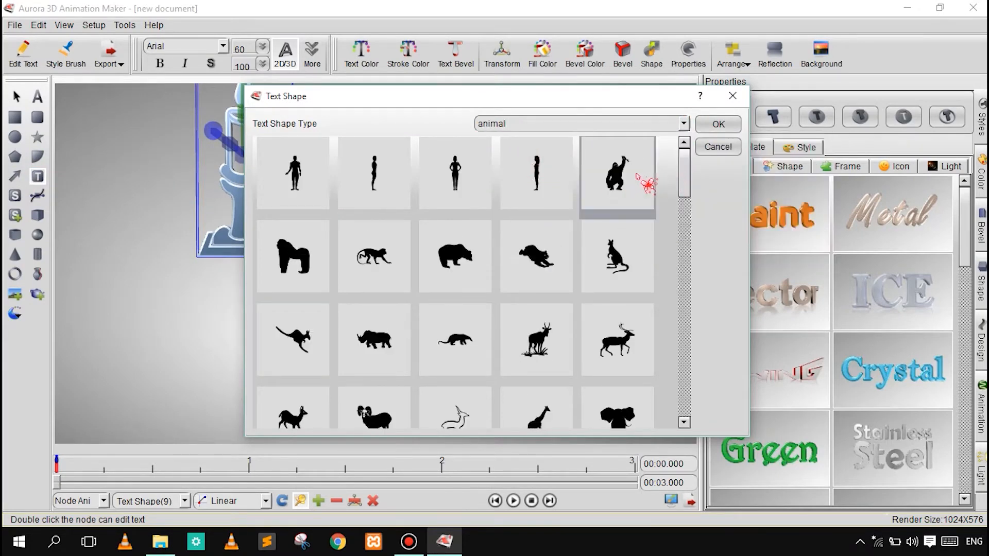
left_click(623, 258)
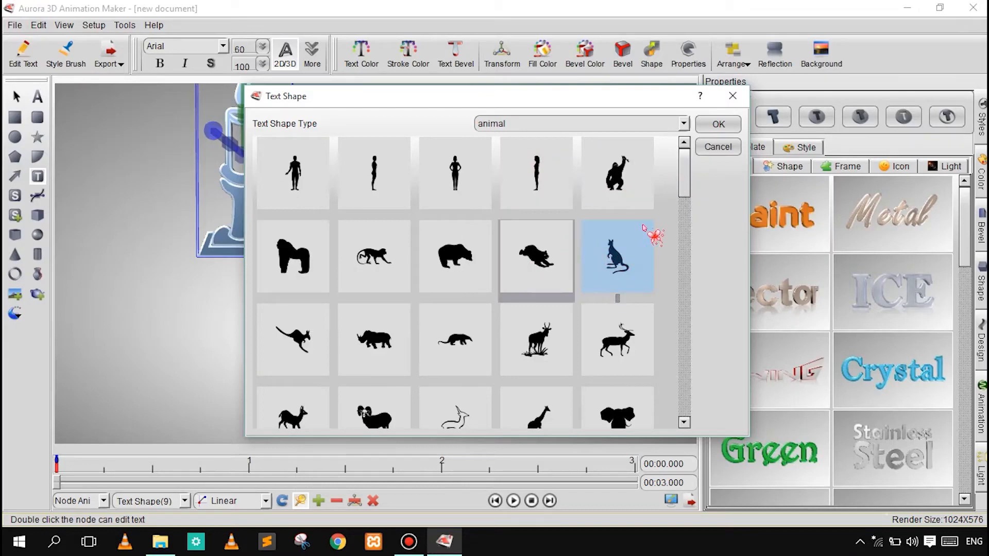
left_click(718, 124)
left_click_drag(234, 289, 551, 368)
left_click(442, 386)
- Move the kangaroo to the upper left of the canvas and shrink it so it stands beside the candle
left_click_drag(469, 363, 132, 206)
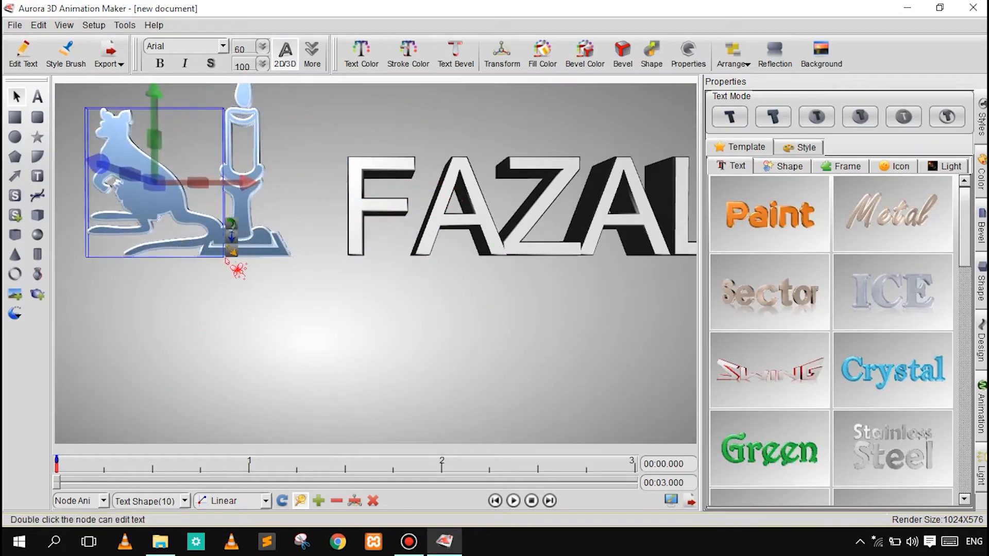
left_click_drag(230, 252, 205, 239)
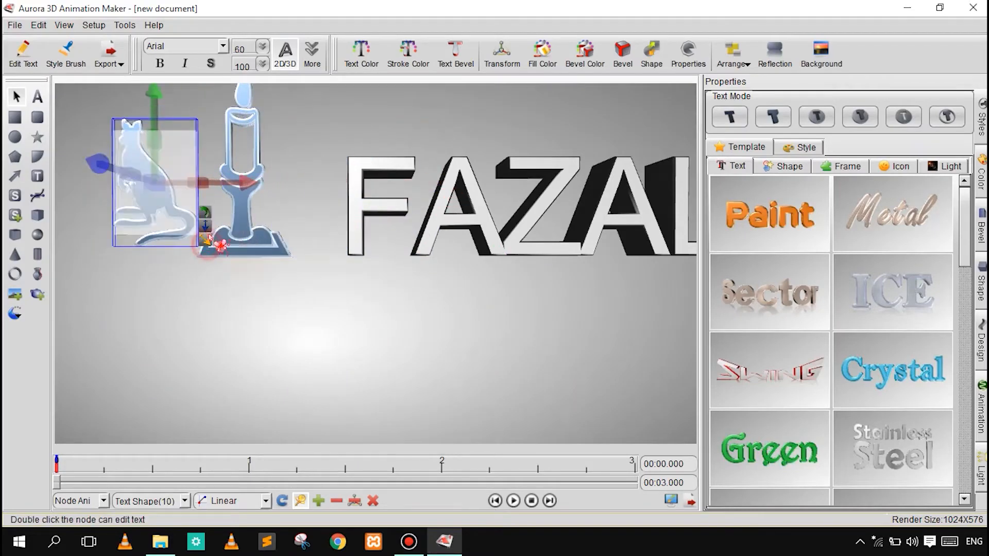
left_click(162, 290)
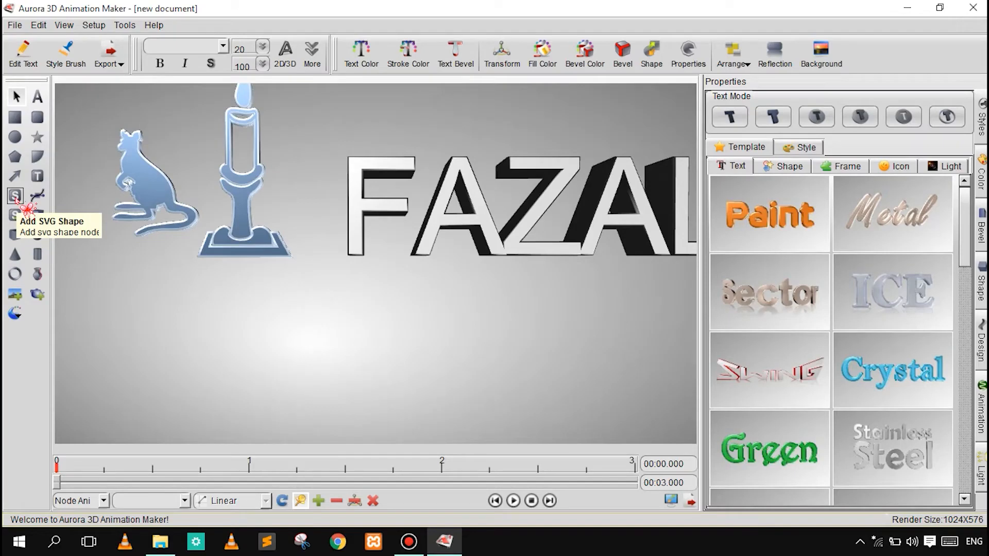
- Move the candle into the gap between the kangaroo and the 3D text, then shift it slightly down and left
left_click_drag(242, 242, 302, 264)
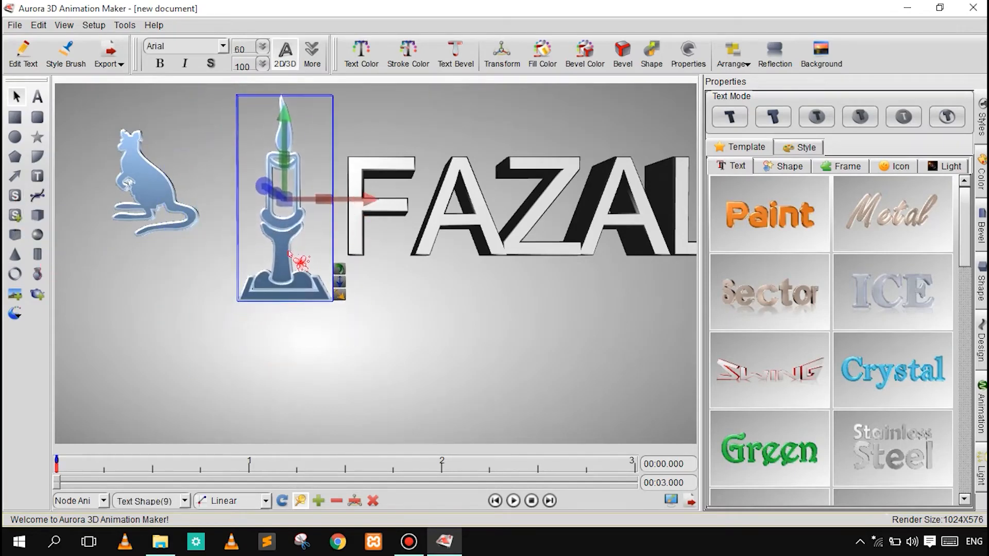
left_click(192, 278)
left_click_drag(67, 94, 349, 295)
left_click(219, 352)
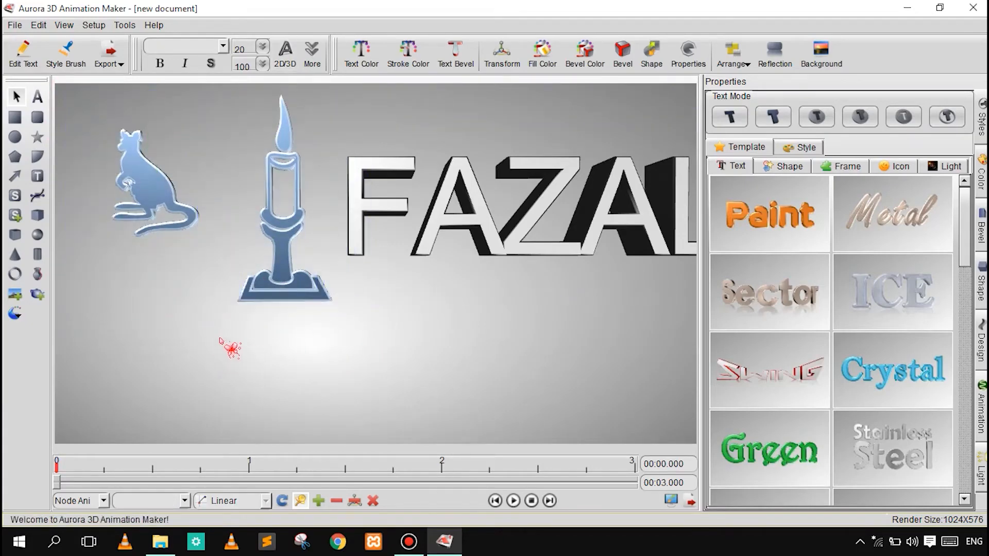
left_click_drag(297, 274, 269, 288)
left_click(160, 280)
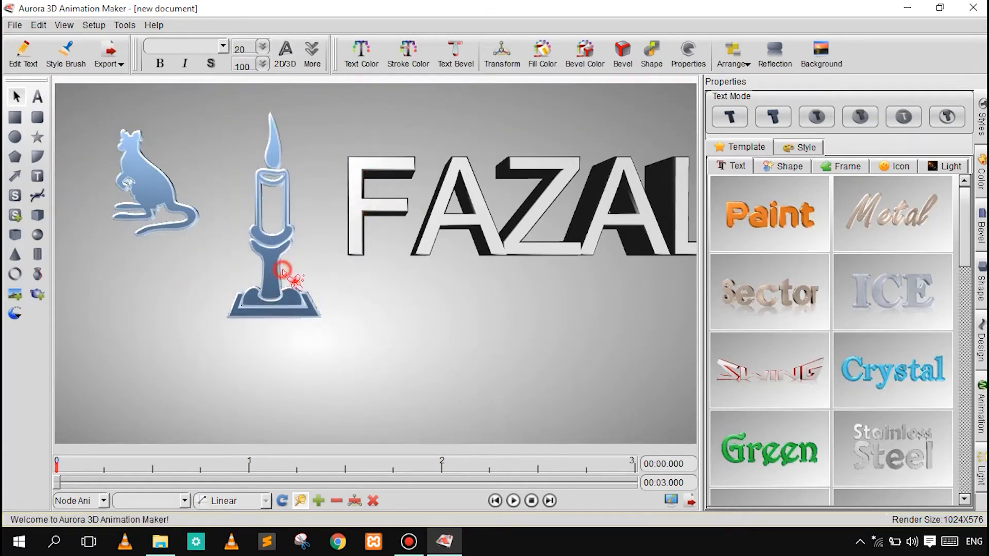
- Squeeze the candle narrow, widen it again, and move it slightly up toward the 3D text
left_click(268, 266)
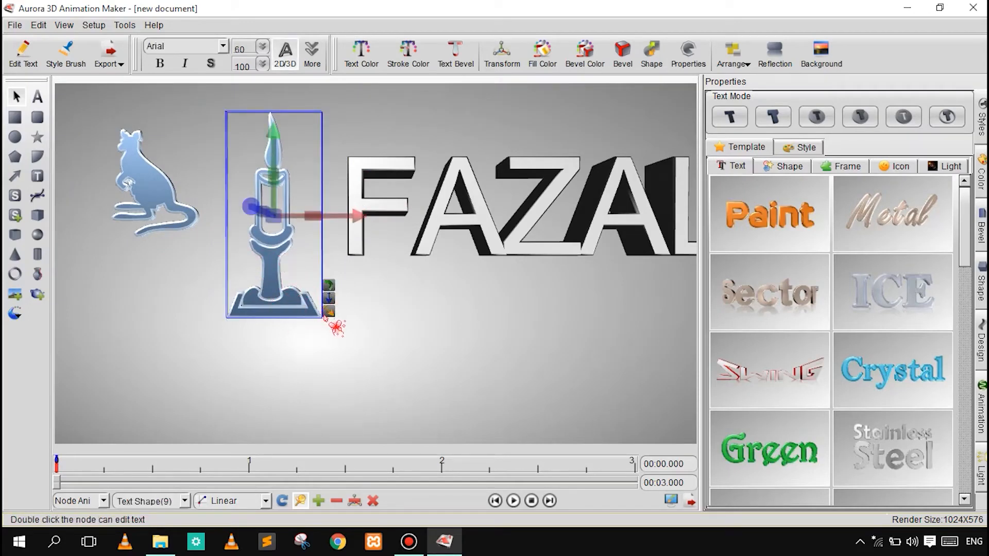
left_click_drag(282, 312, 301, 313)
left_click(285, 345)
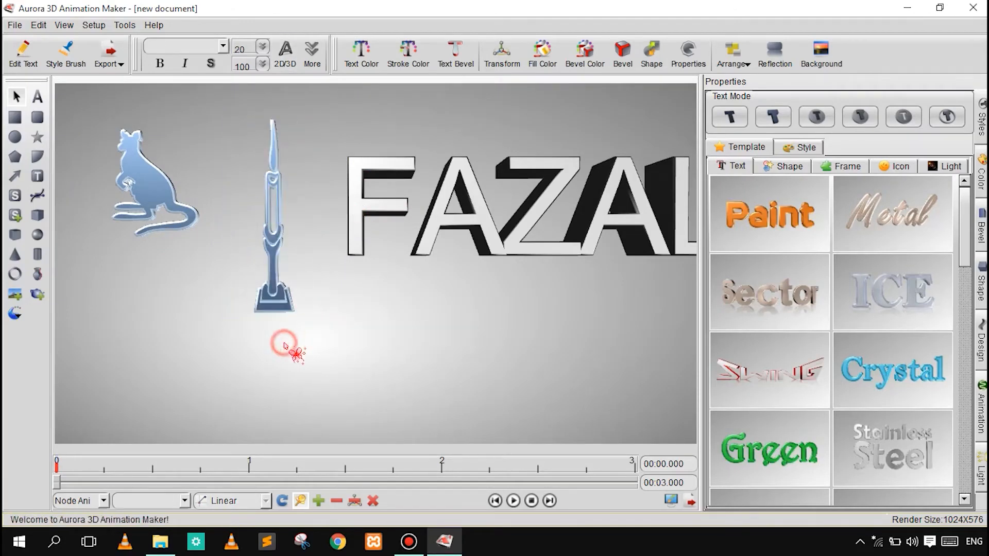
left_click(279, 292)
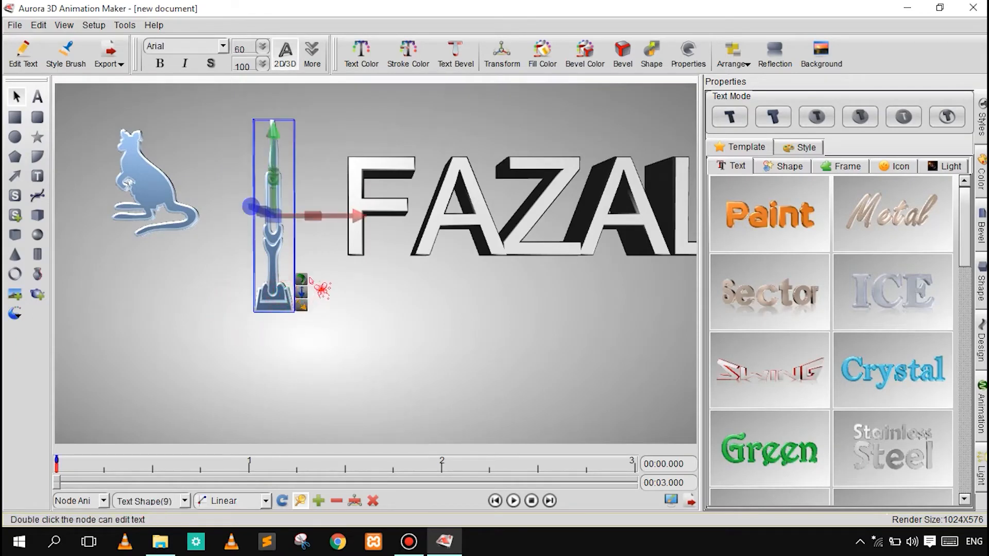
left_click_drag(308, 307, 340, 315)
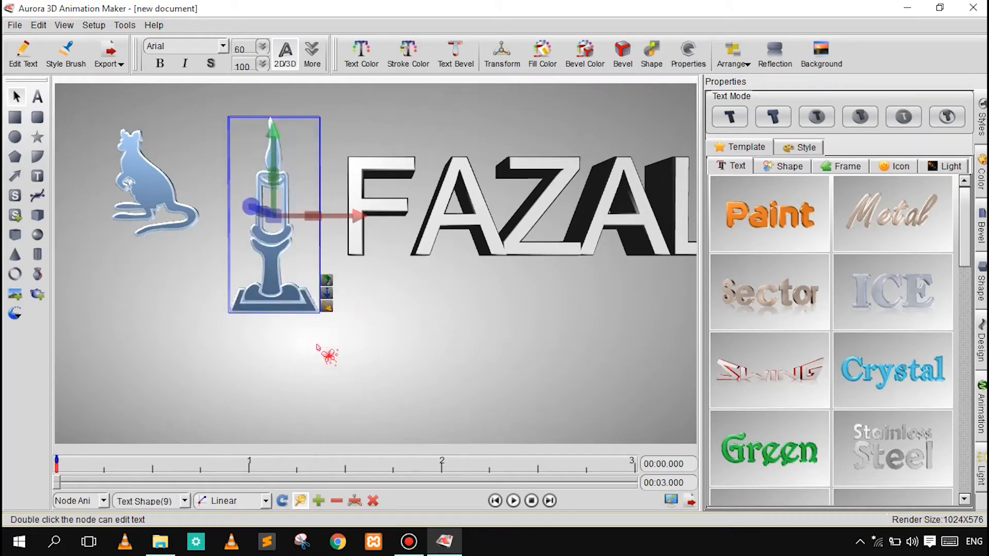
left_click_drag(266, 293, 278, 273)
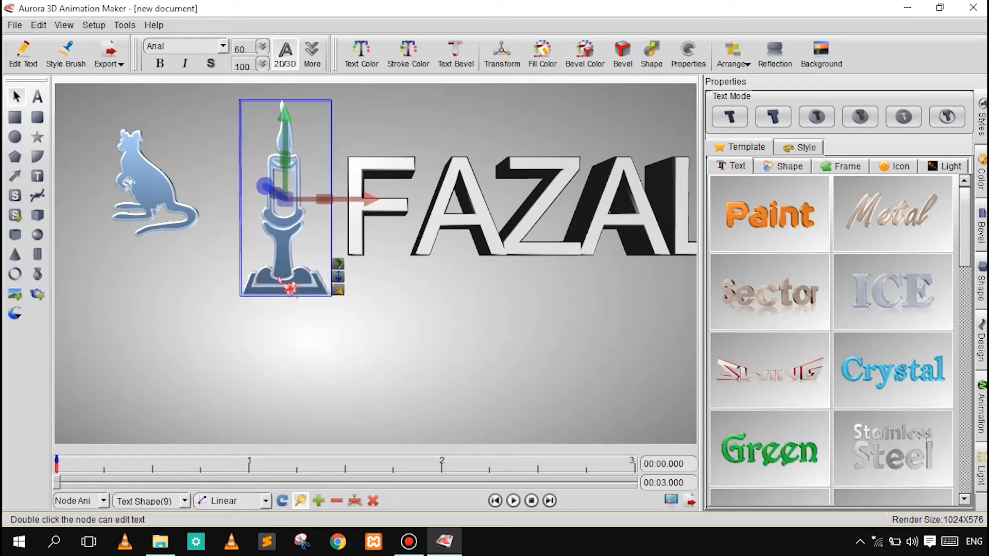
left_click(161, 322)
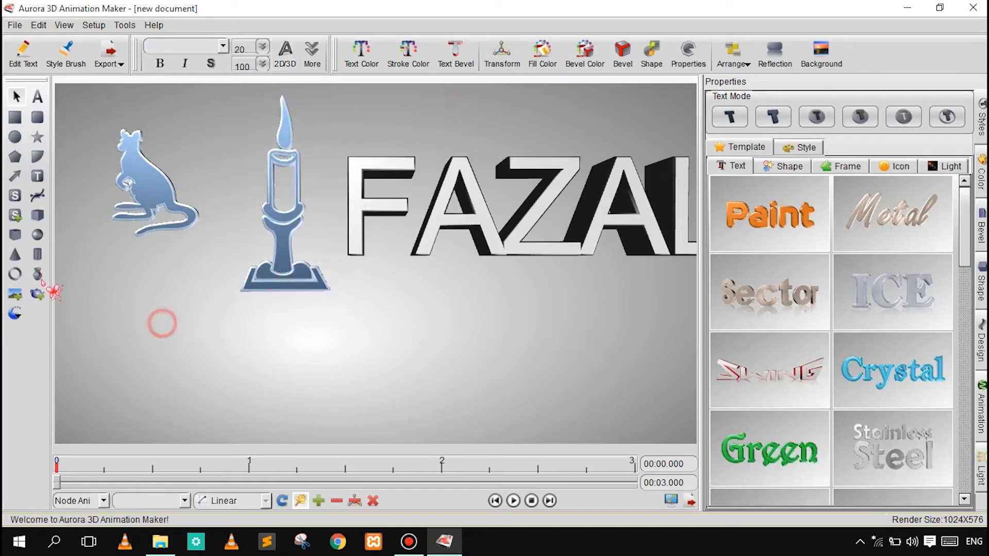
- Open the SVG shape library and browse the Traffic and Flow Chart types
left_click(16, 196)
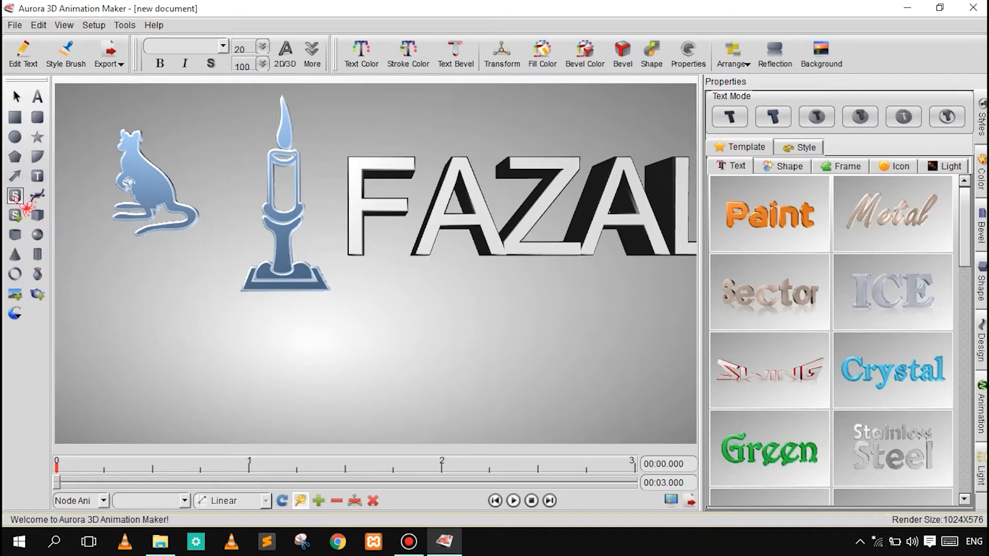
left_click(76, 222)
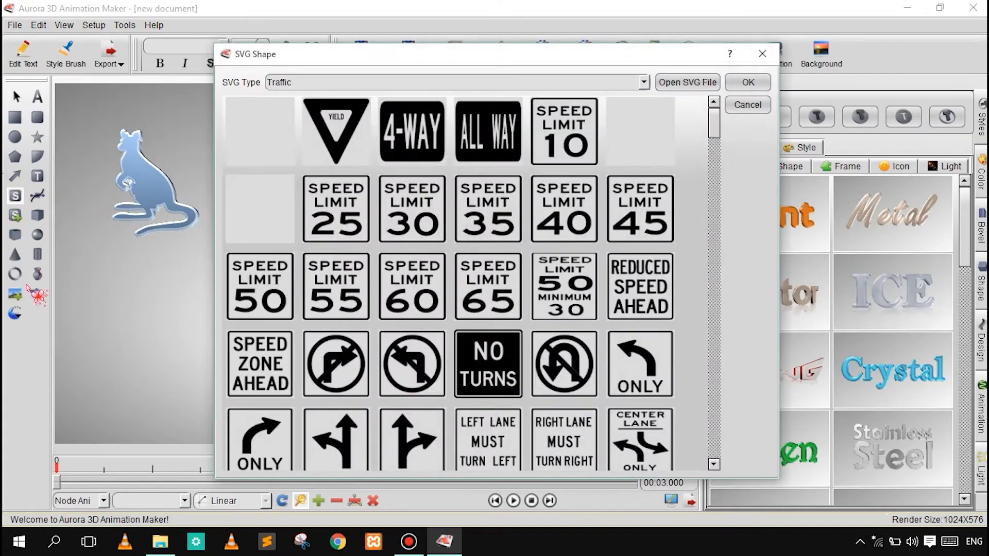
scroll(695, 340, "down", 15)
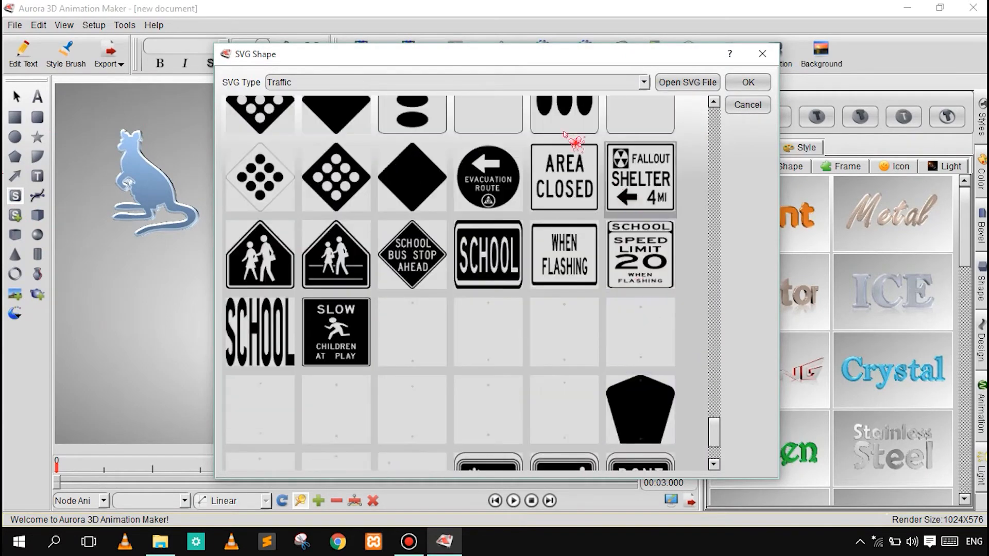
left_click(643, 82)
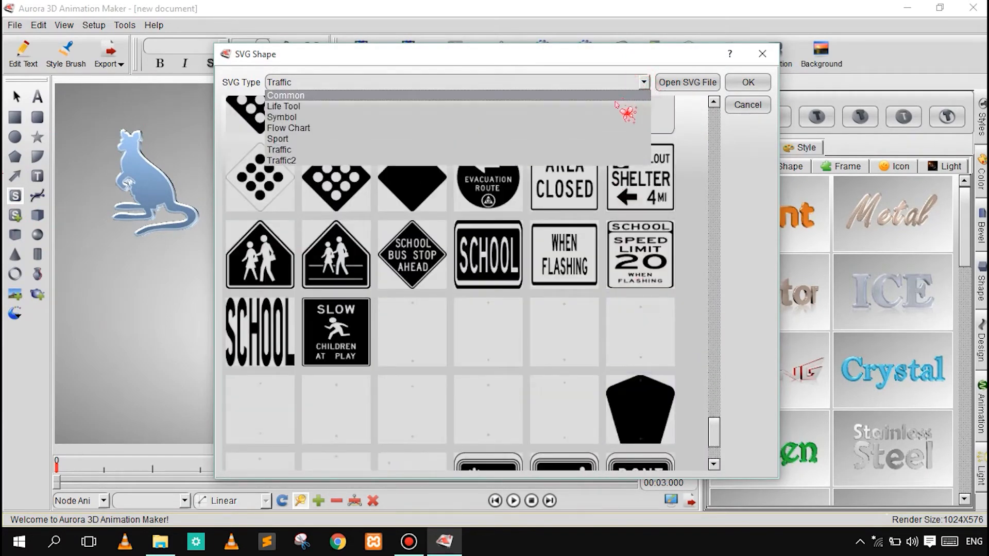
left_click(548, 125)
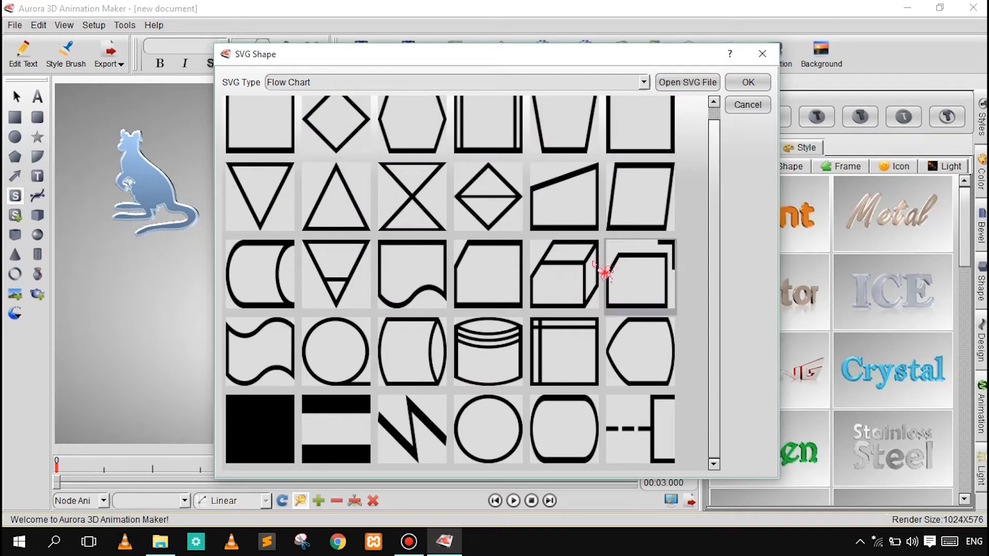
scroll(459, 258, "up", 1)
scroll(476, 146, "down", 1)
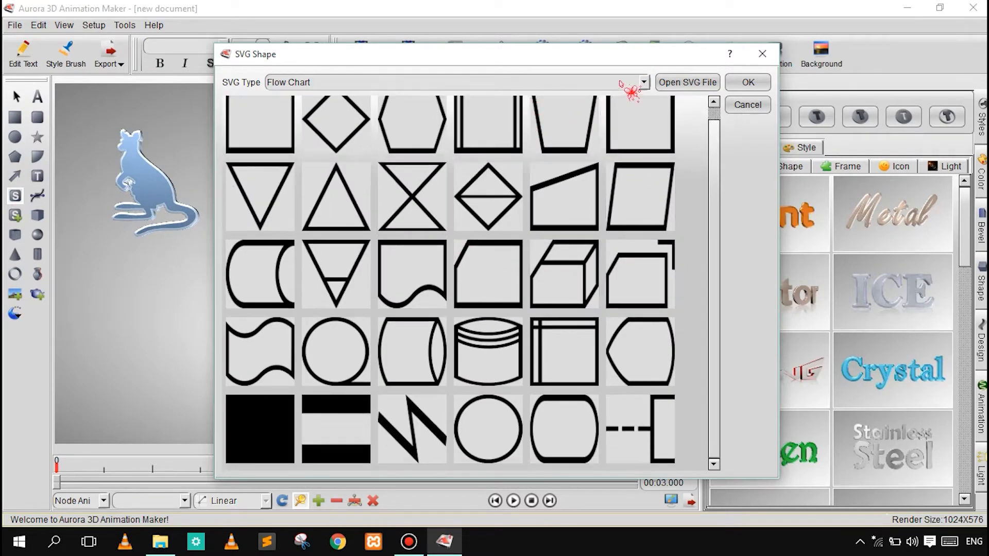
- Choose the crossed-out rifle shooter sign from the Sport SVG type as the shape to insert
left_click(643, 83)
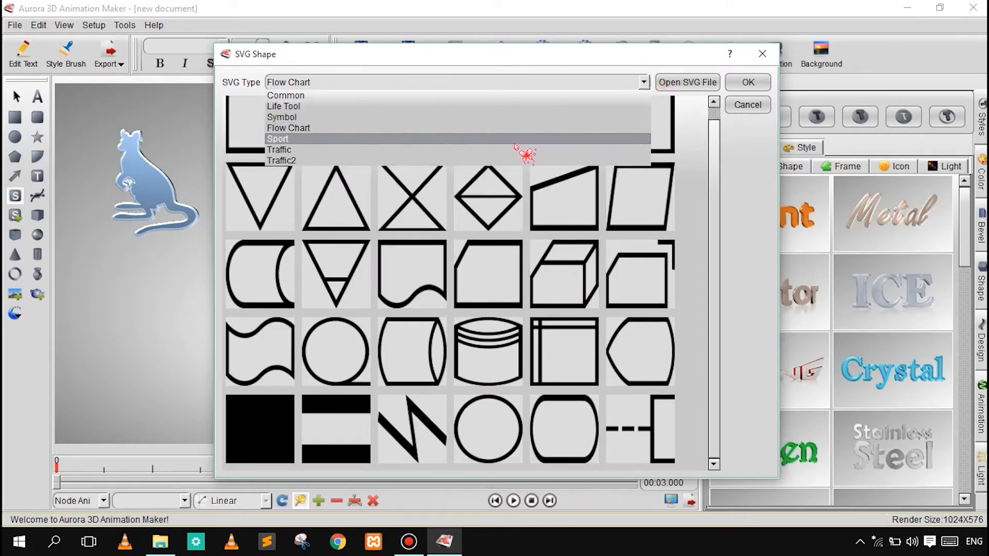
left_click(534, 129)
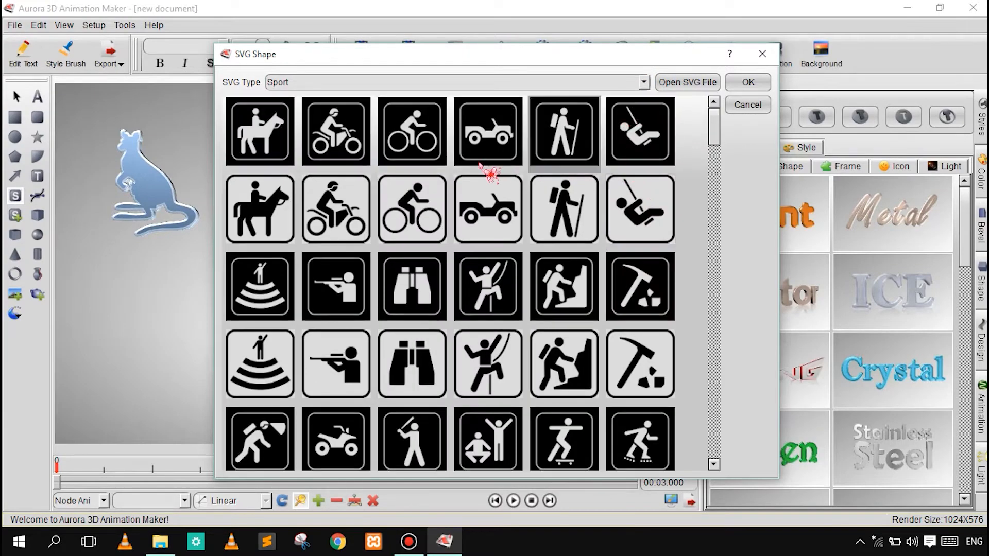
scroll(330, 180, "down", 5)
scroll(310, 186, "down", 10)
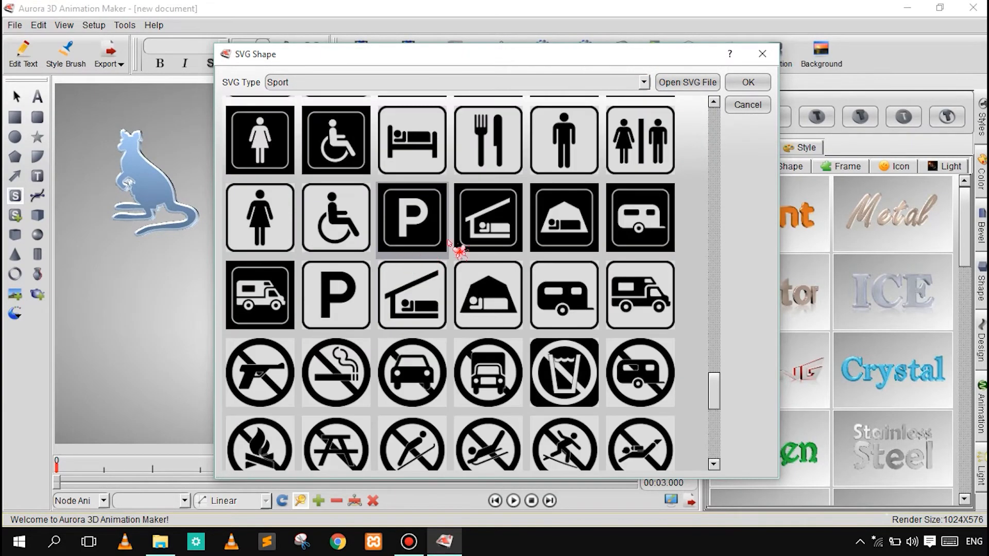
scroll(342, 242, "down", 5)
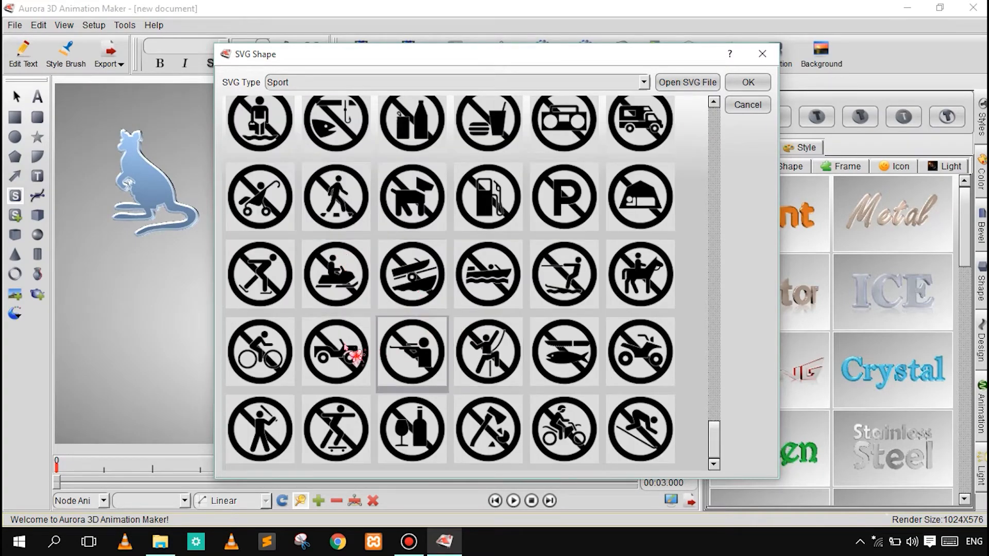
left_click(427, 367)
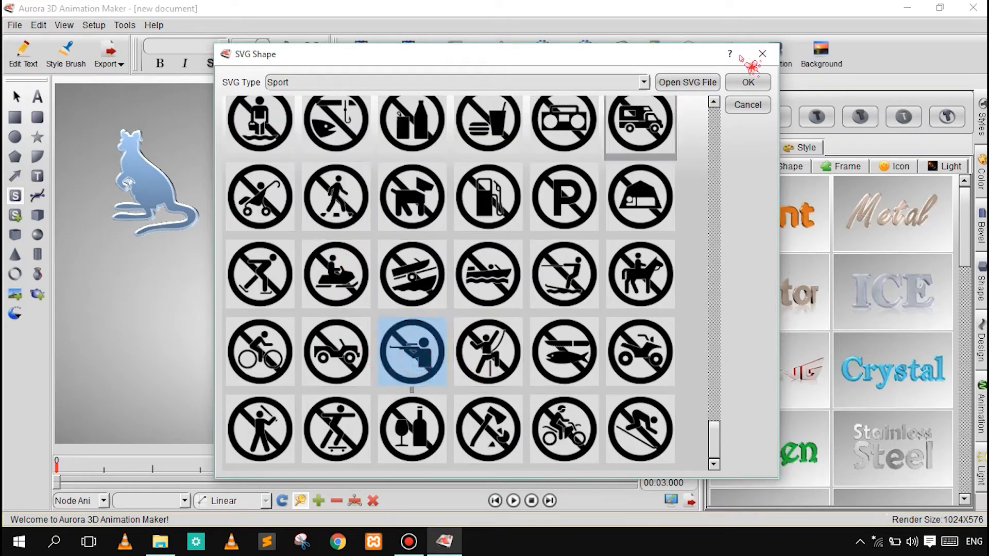
left_click(748, 82)
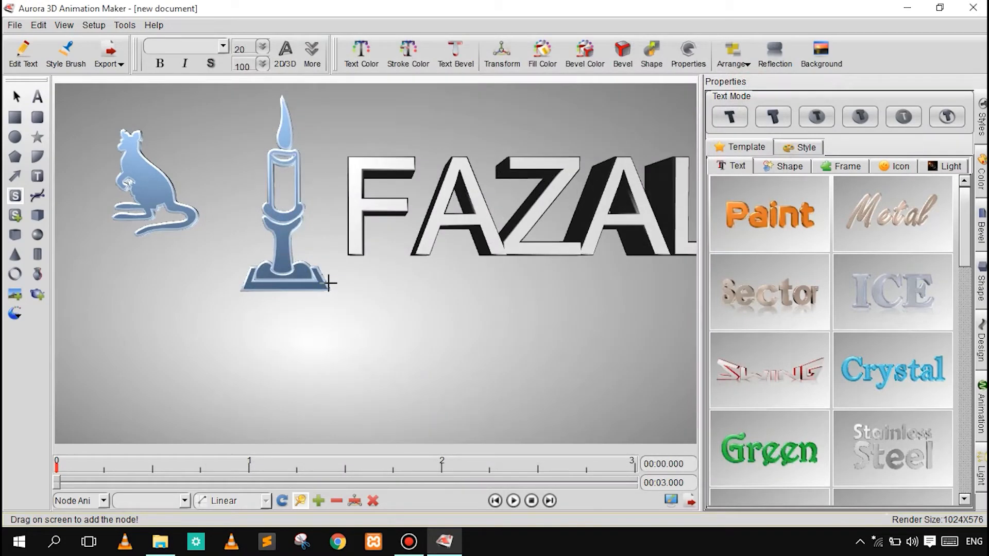
- Draw the rifle prohibition sign below the 3D text and move it right, under the last letters
left_click_drag(392, 271, 475, 360)
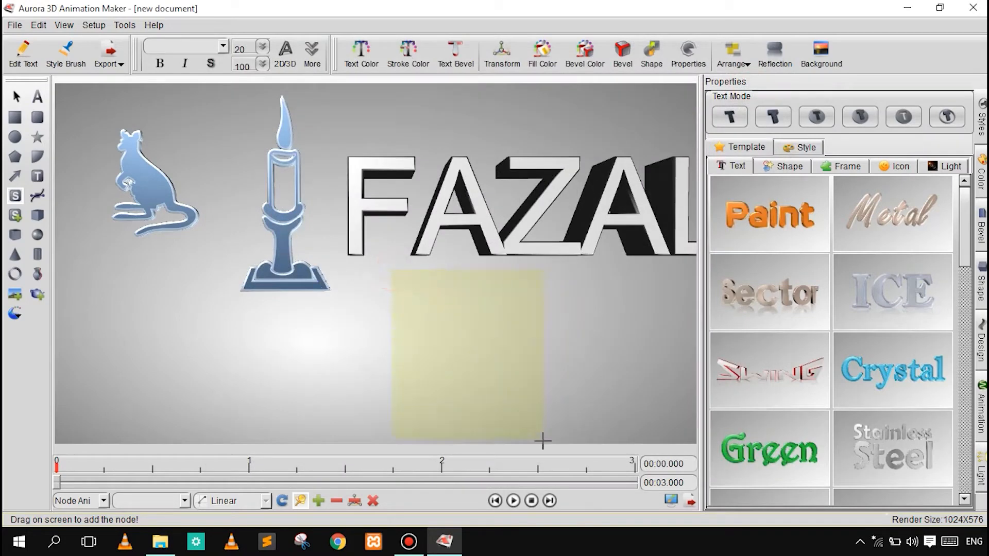
left_click_drag(552, 422, 554, 424)
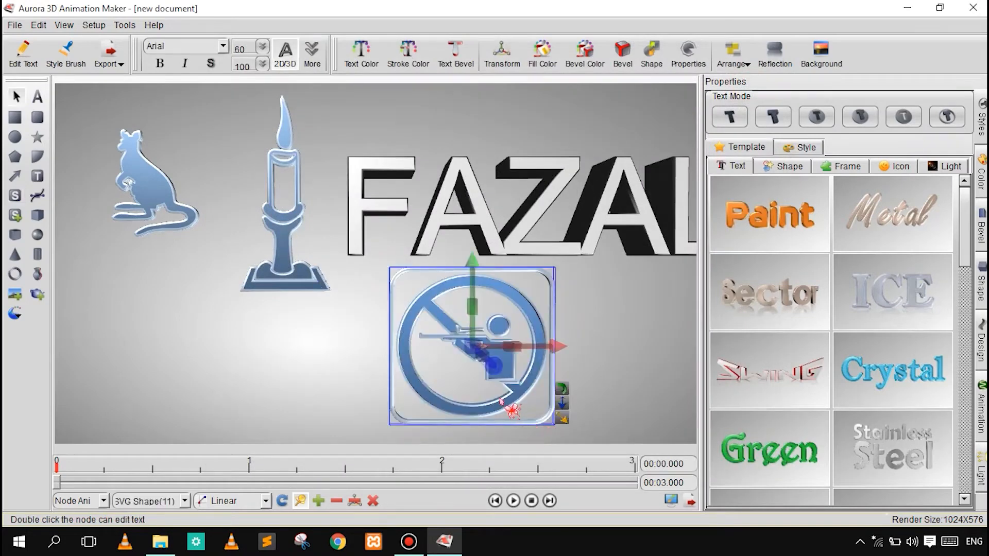
left_click_drag(475, 399, 615, 394)
left_click(339, 374)
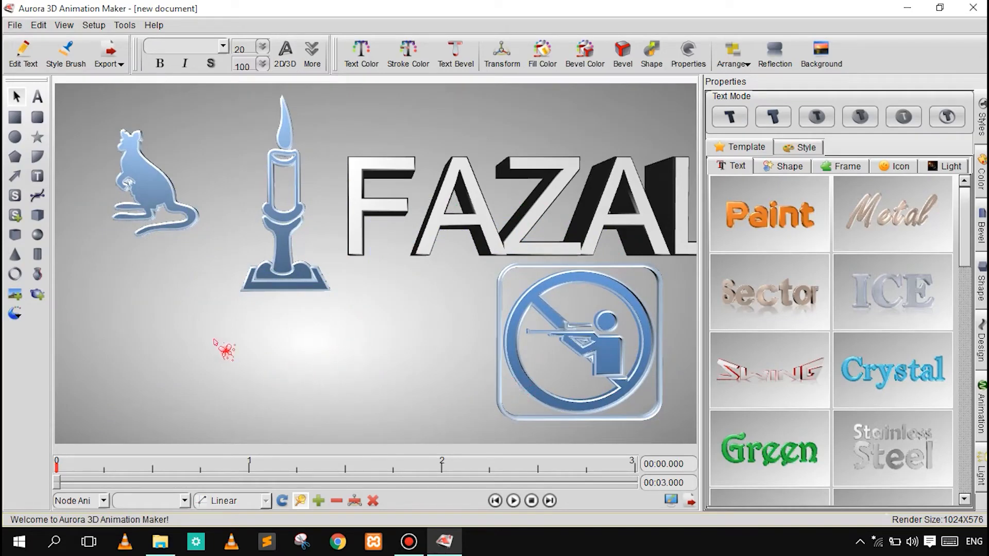
- Shift the candle toward the 3D text and shrink it, and move the kangaroo down and right to stand close beside it
mouse_move(278, 277)
left_mouse_down()
mouse_move(289, 255)
mouse_move(288, 273)
left_mouse_up()
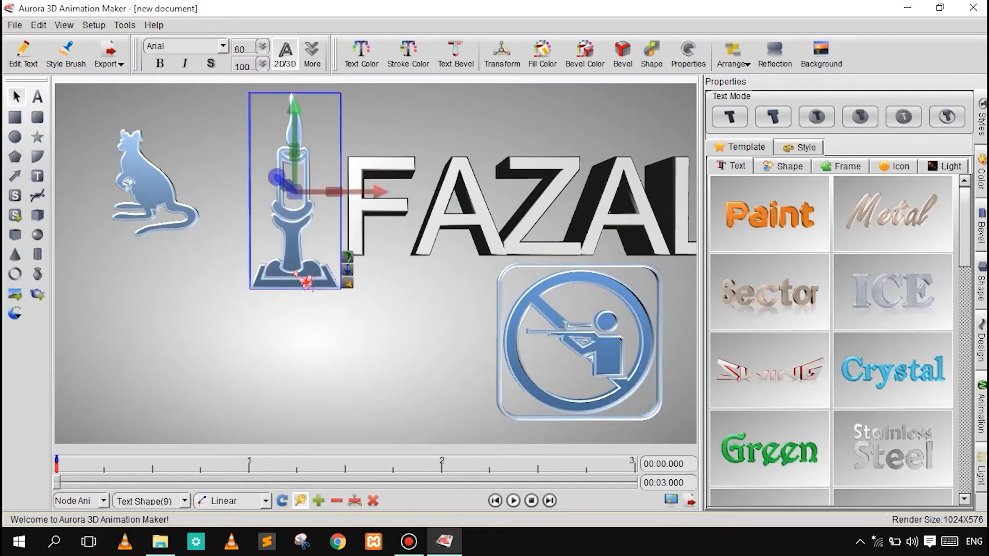
left_click_drag(349, 284, 331, 260)
left_click_drag(139, 186, 183, 209)
left_click(125, 274)
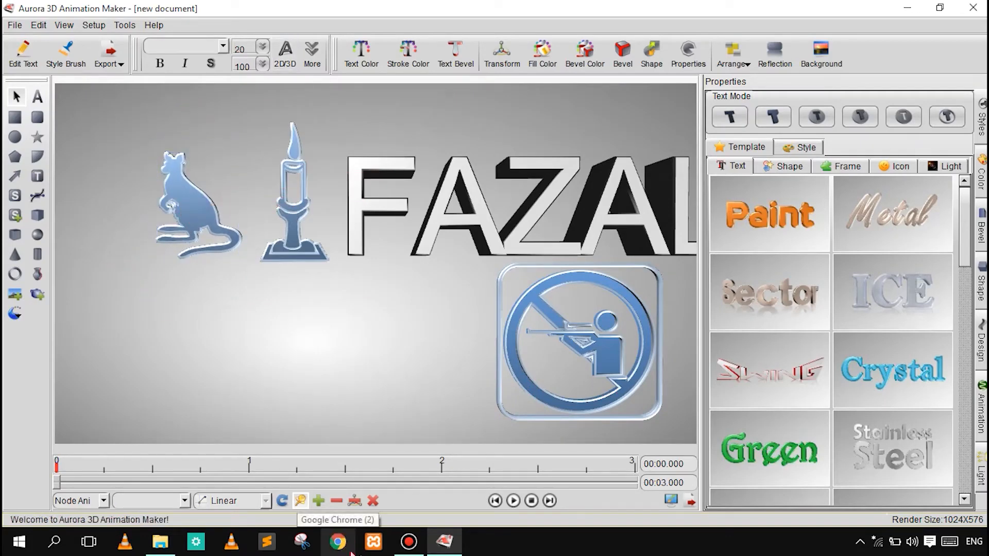
left_click(188, 206)
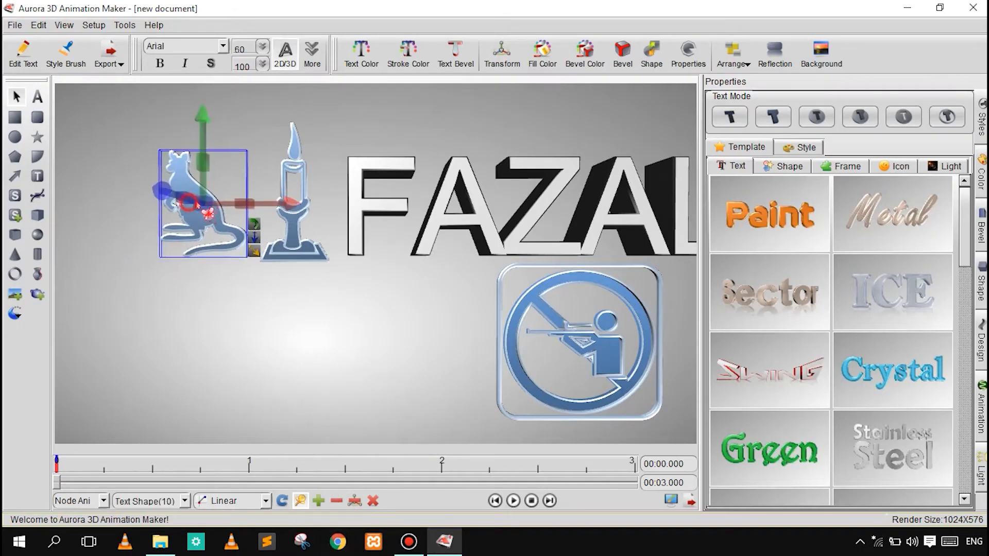
left_click(125, 180)
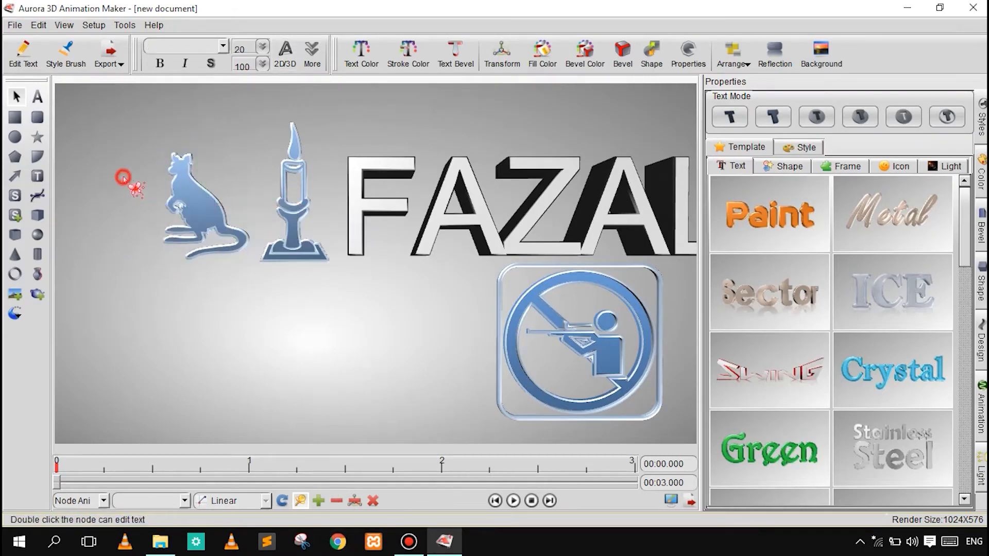
- Switch to File Explorer and open the Favorites folder inside Downloads
left_click(161, 541)
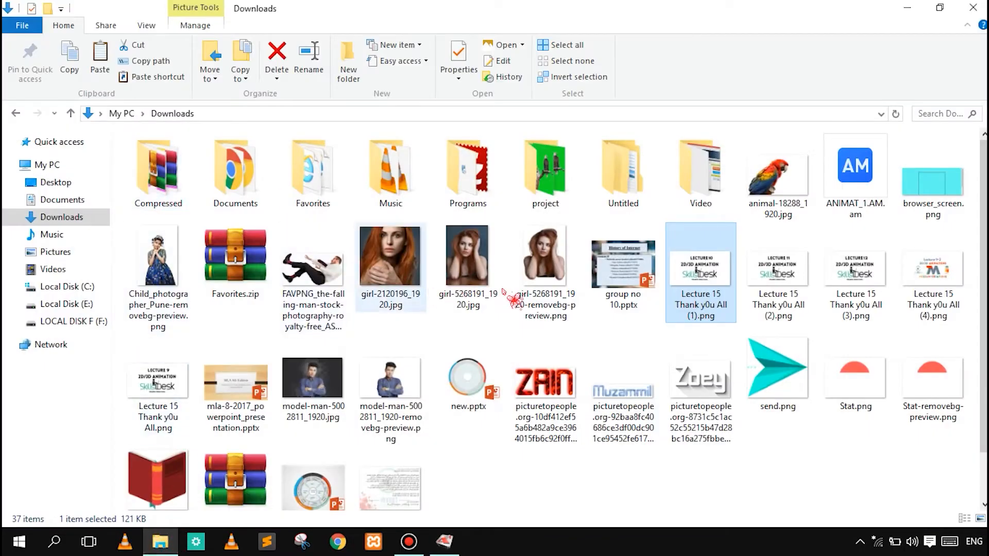
scroll(855, 278, "down", 1)
scroll(361, 371, "up", 1)
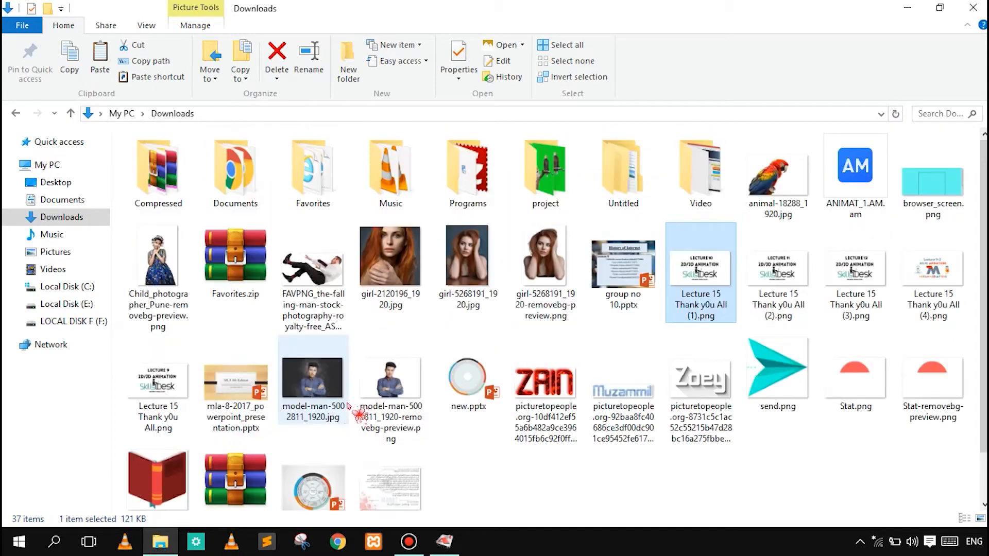
left_click(550, 195)
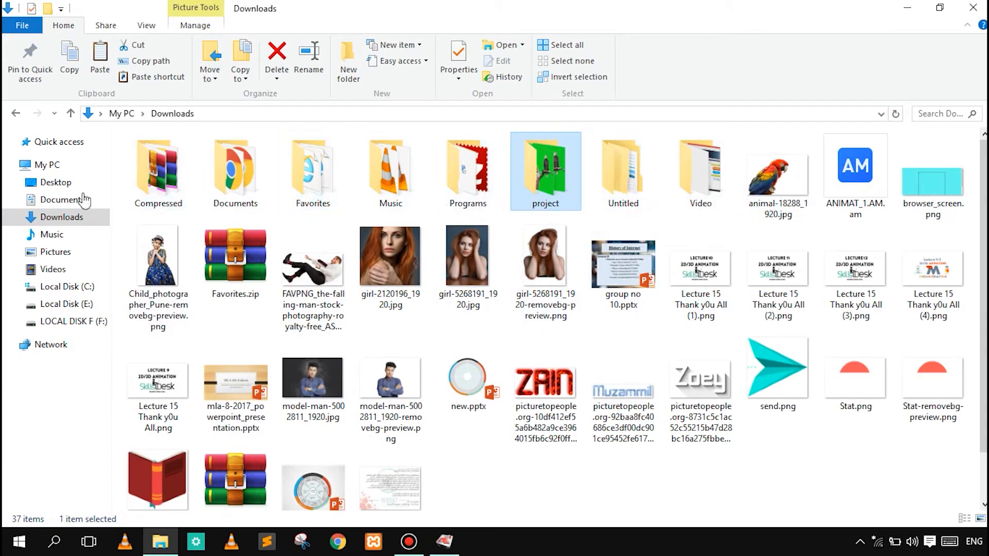
left_click(16, 182)
left_click(40, 240)
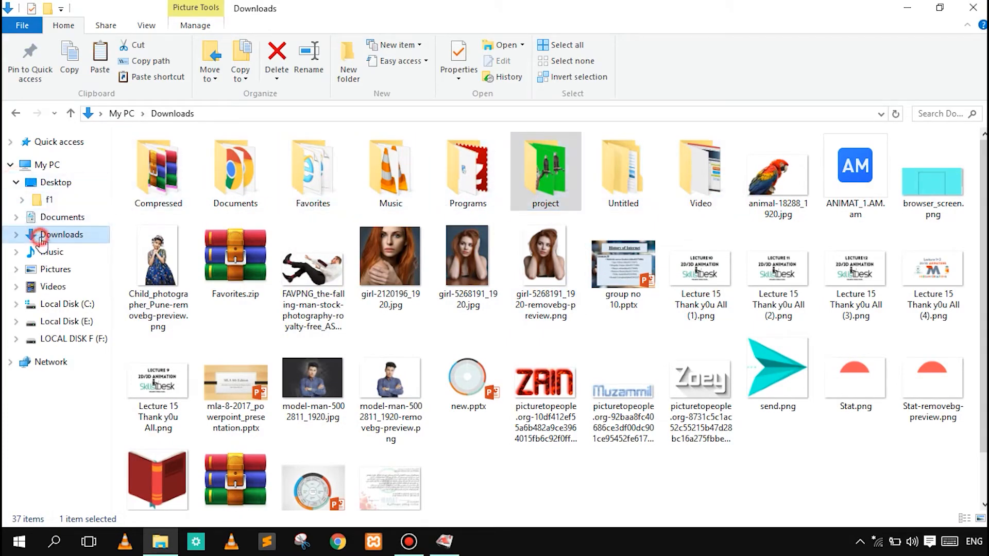
double_click(325, 196)
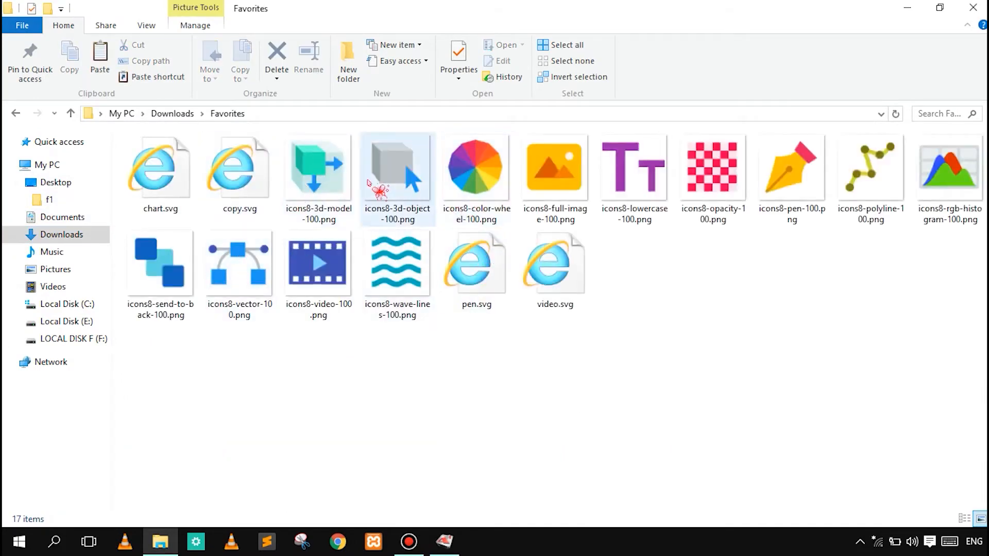
- Examine the PNG icons and SVG files in the Favorites folder and return to Aurora 3D Animation Maker
left_click(354, 183)
left_click(419, 175)
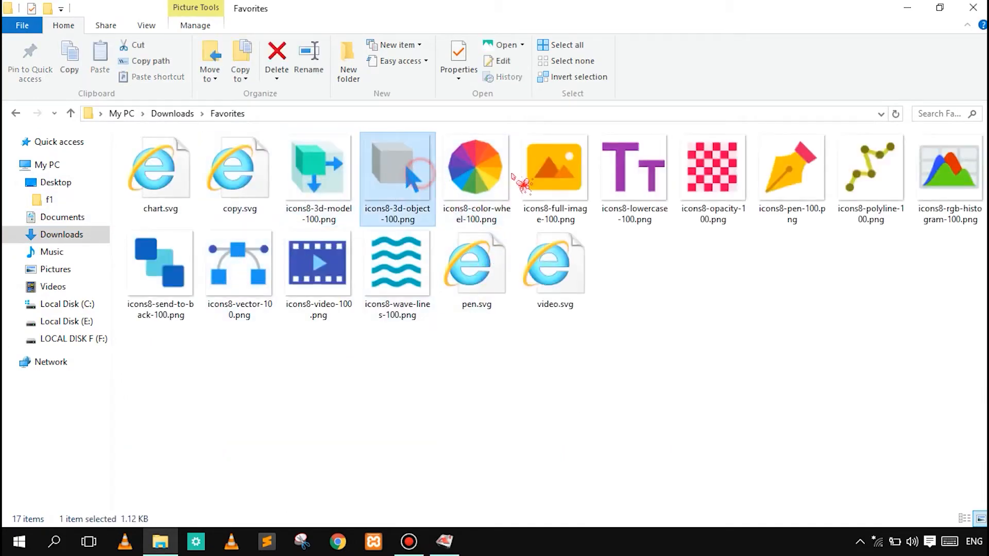
left_click(511, 174)
left_click(553, 175)
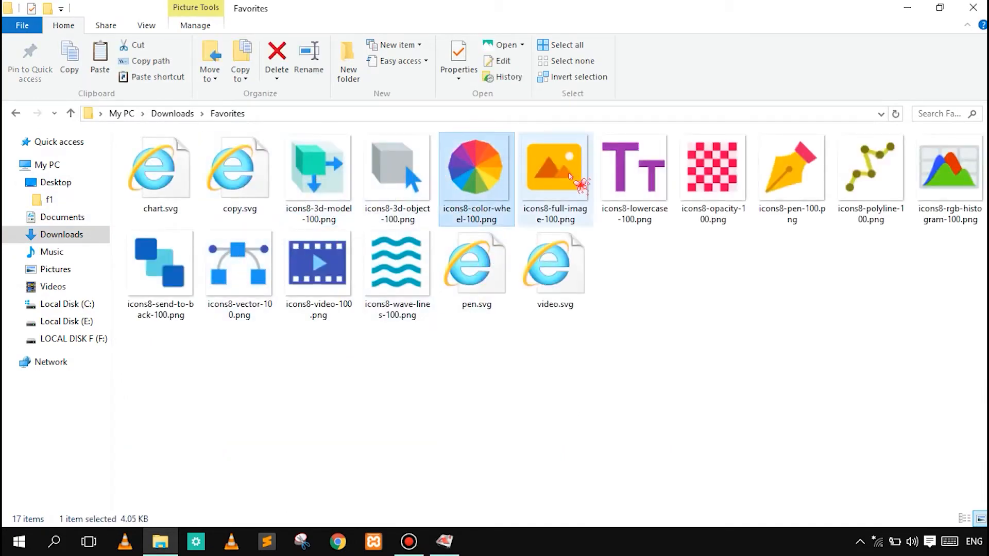
left_click(624, 177)
left_click(684, 187)
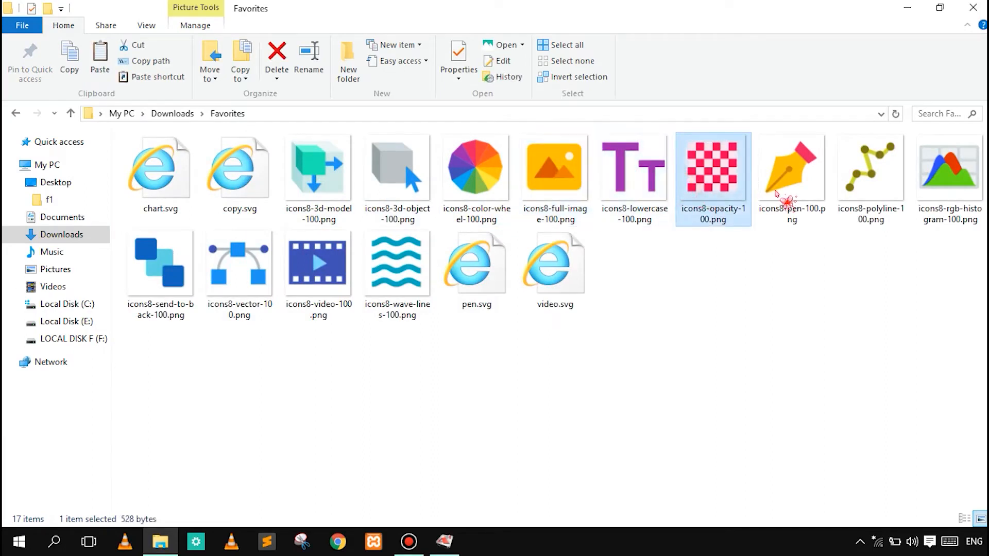
left_click(776, 191)
left_click(955, 201)
left_click(627, 347)
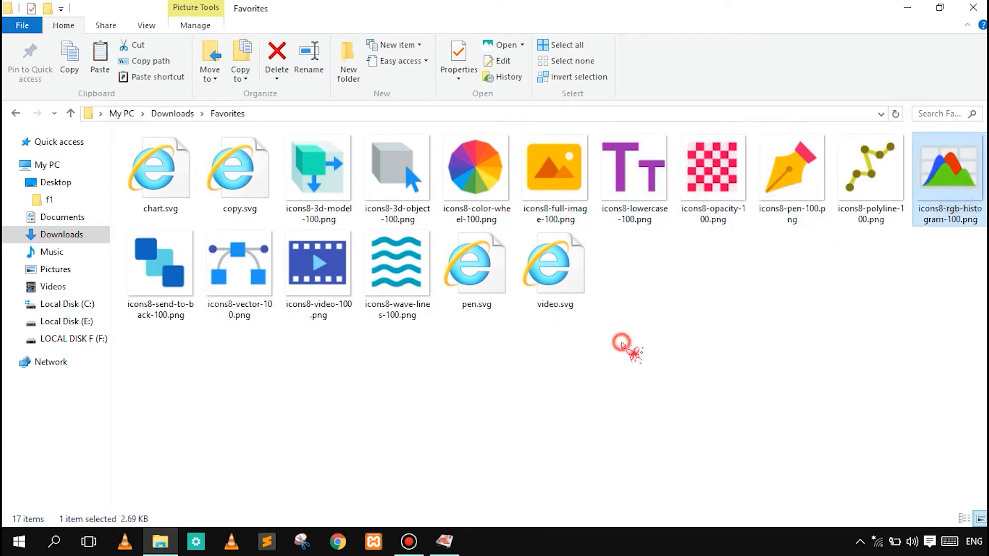
left_click_drag(573, 291, 540, 361)
left_click_drag(670, 339, 646, 320)
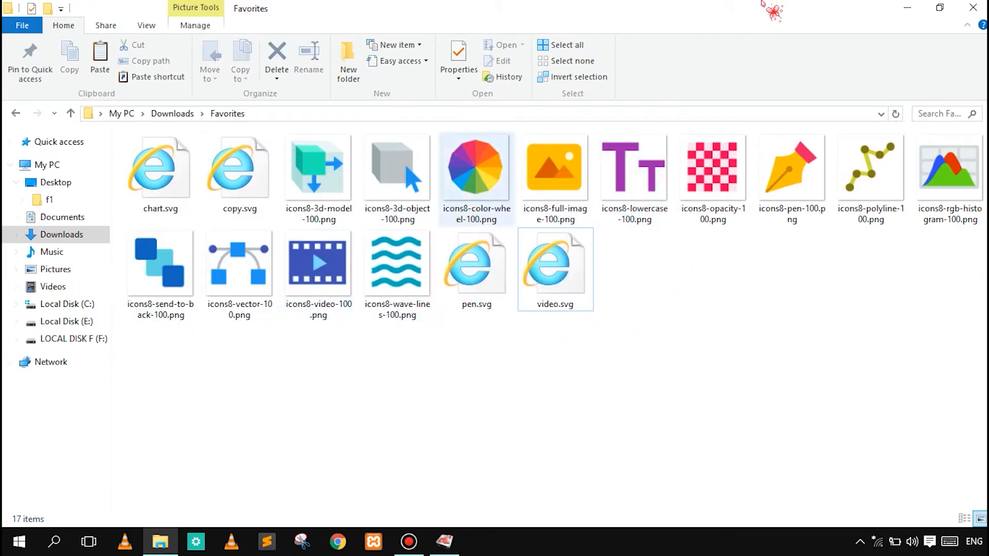
left_click(907, 7)
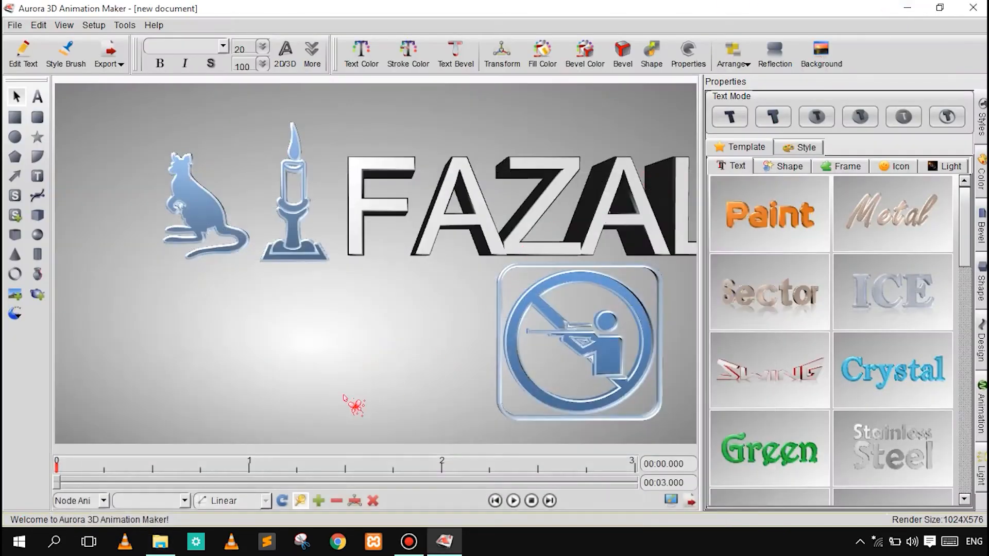
- Start importing an SVG file, preview 007-stationery.svg in Internet Explorer and place the preview window beside the file list
left_click(15, 216)
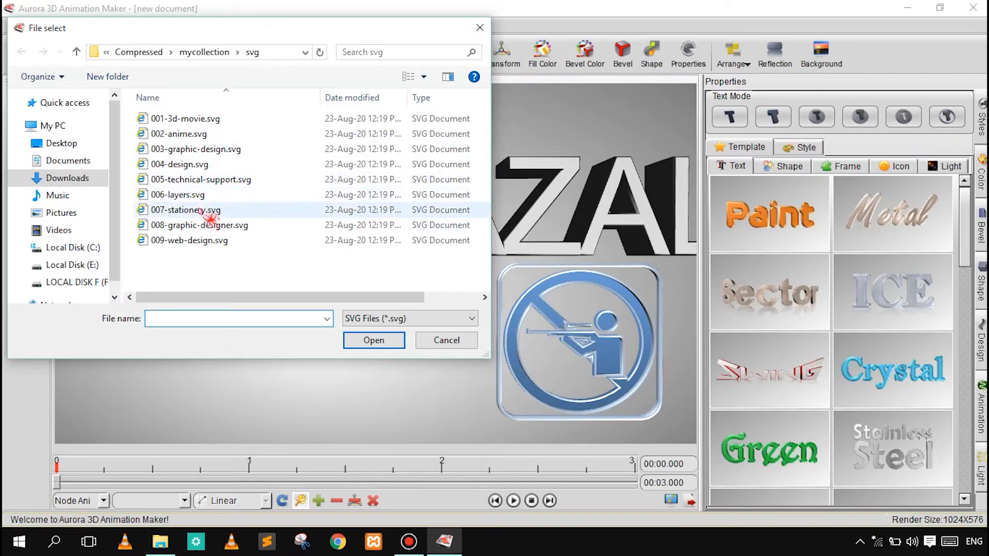
left_click(195, 212)
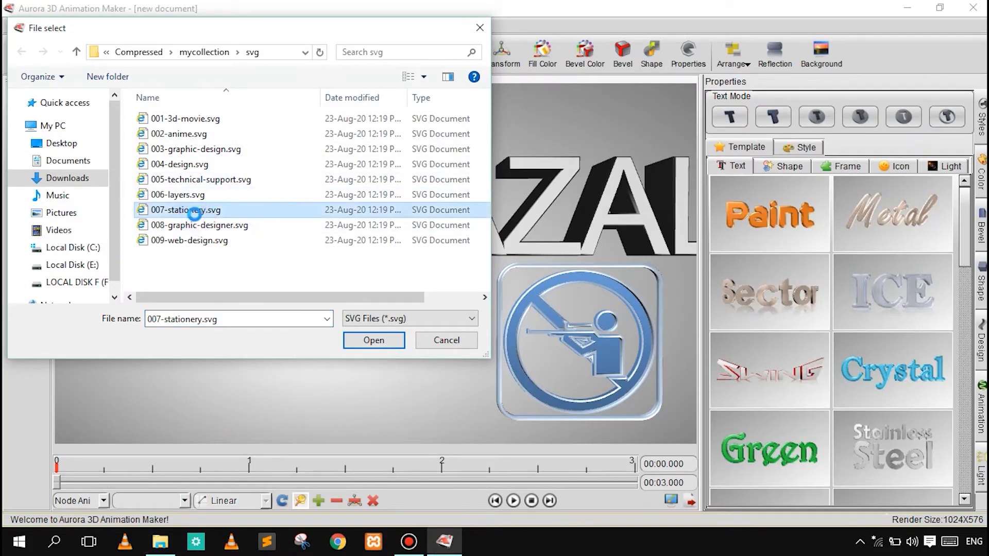
right_click(195, 217)
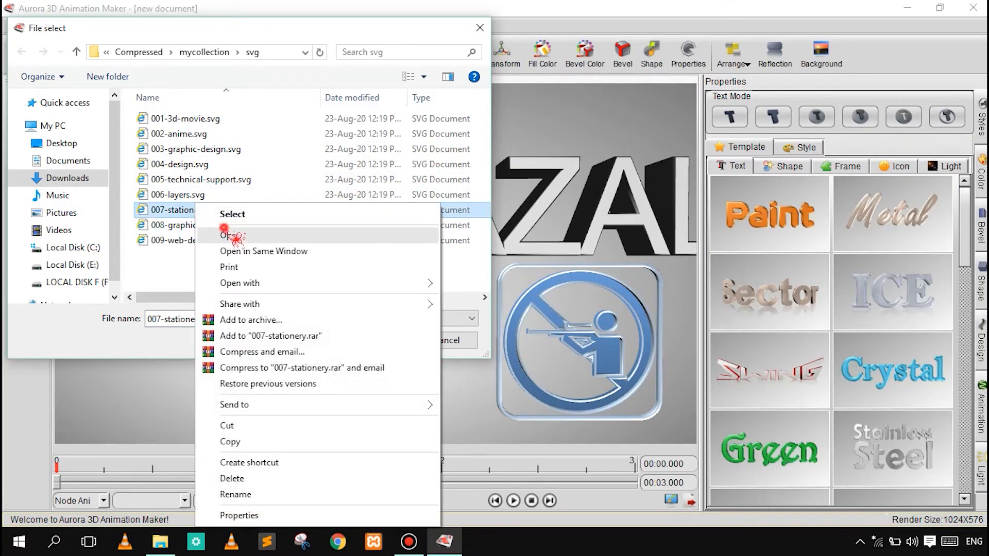
left_click(227, 230)
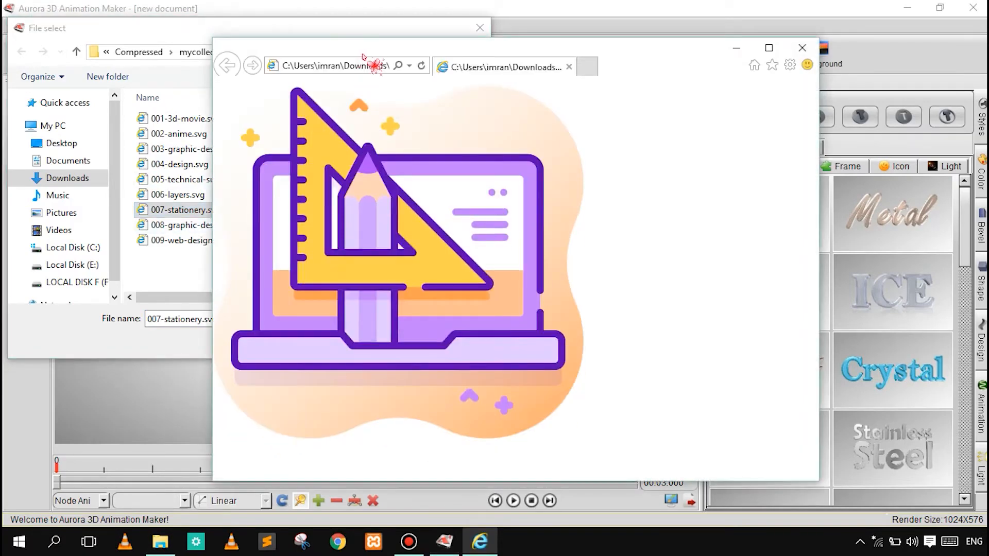
left_click_drag(366, 49, 660, 55)
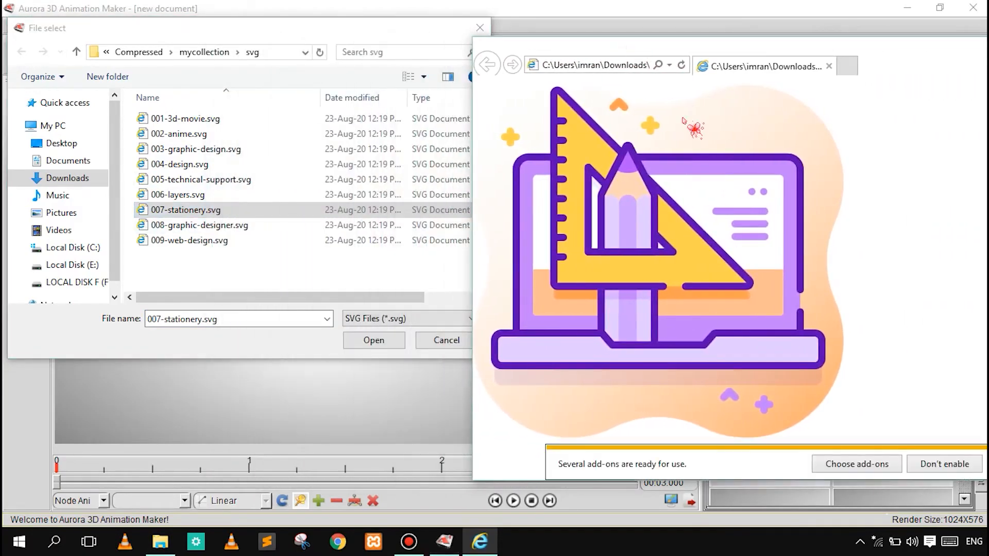
- Import 007-stationery.svg into the scene and enlarge the resulting shape below the candle
left_click(212, 214)
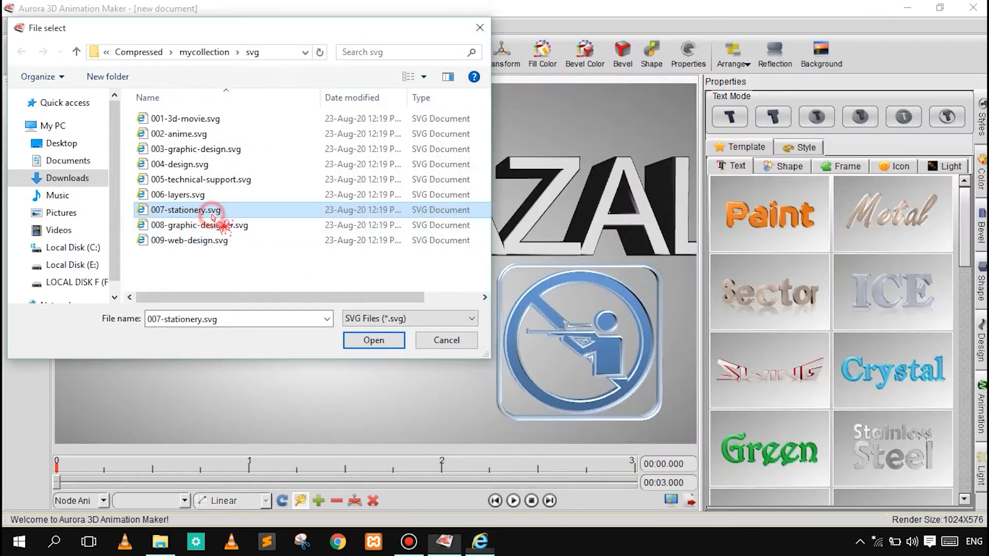
left_click(374, 341)
left_click_drag(394, 309, 379, 392)
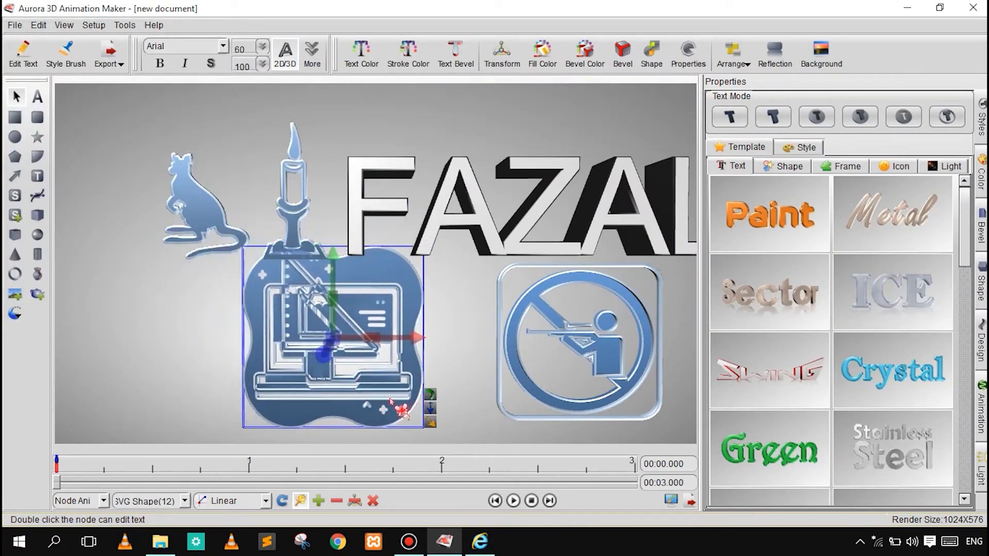
- Spread the shapes apart: candle right behind the 3D text's first letters, kangaroo to the upper left, stationery shape to the lower left
left_click(150, 371)
left_click_drag(282, 176, 390, 179)
left_click_drag(185, 246, 112, 215)
left_click_drag(329, 414, 221, 414)
- Compare the stationery shape with its original in the browser preview, and turn the shape slightly about its vertical axis
left_click(487, 540)
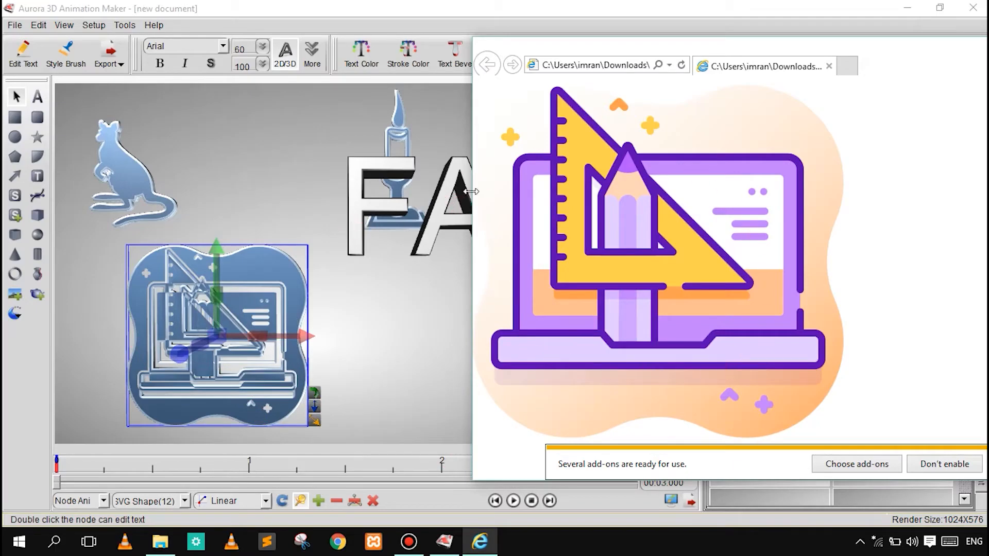
left_click(52, 284)
left_click(419, 298)
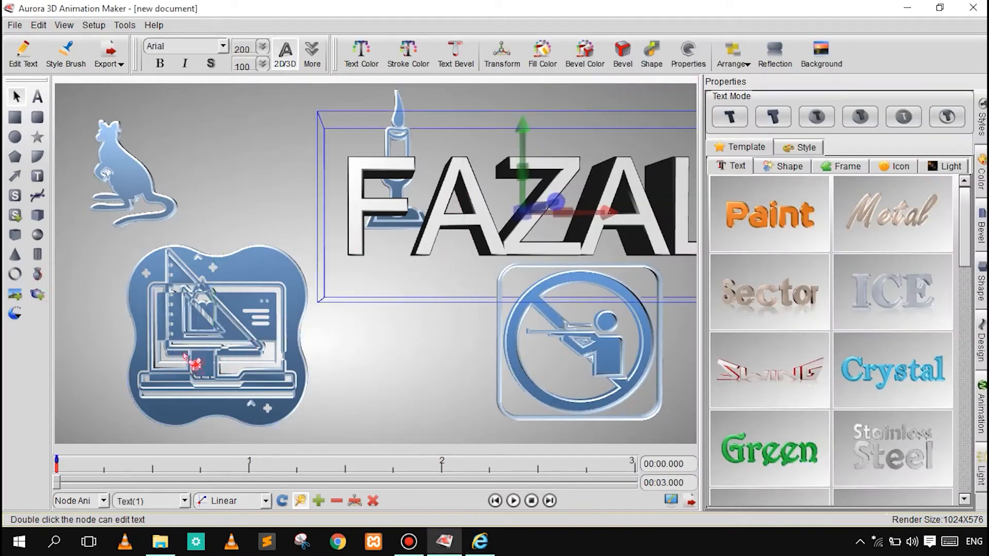
left_click(196, 337)
left_click_drag(217, 297, 3, 290)
- Preview 006-layers.svg in Internet Explorer and import it into the Aurora scene
left_click(16, 216)
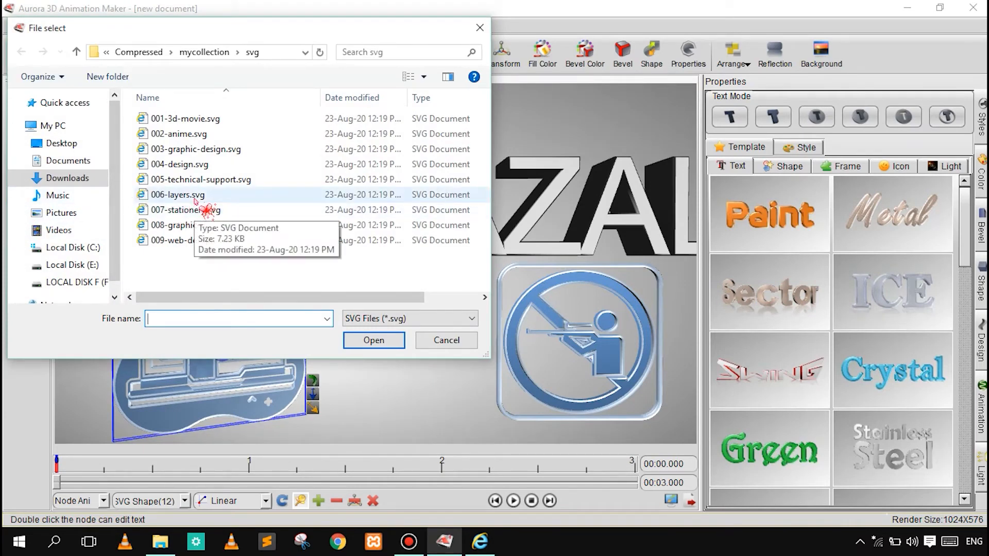
left_click(194, 196)
right_click(195, 202)
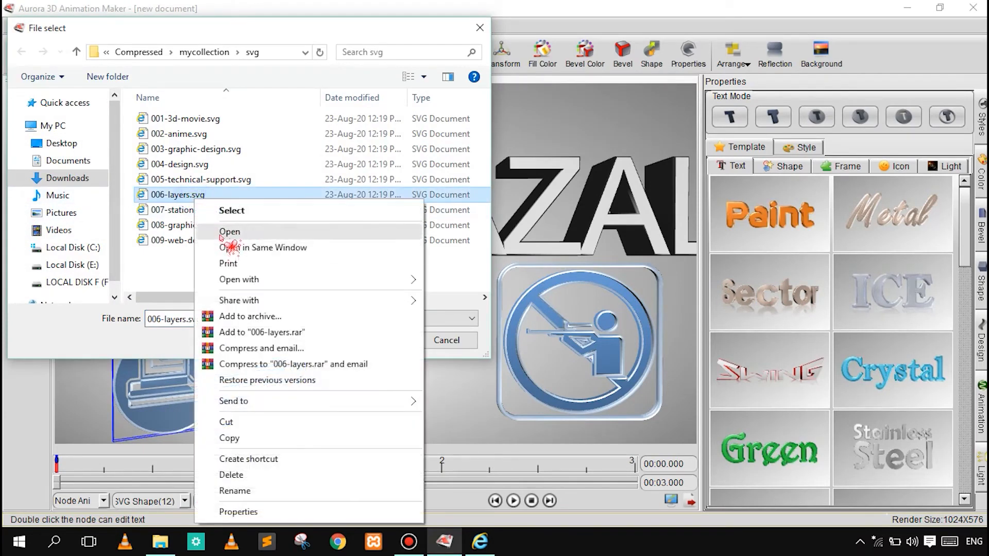
left_click(218, 233)
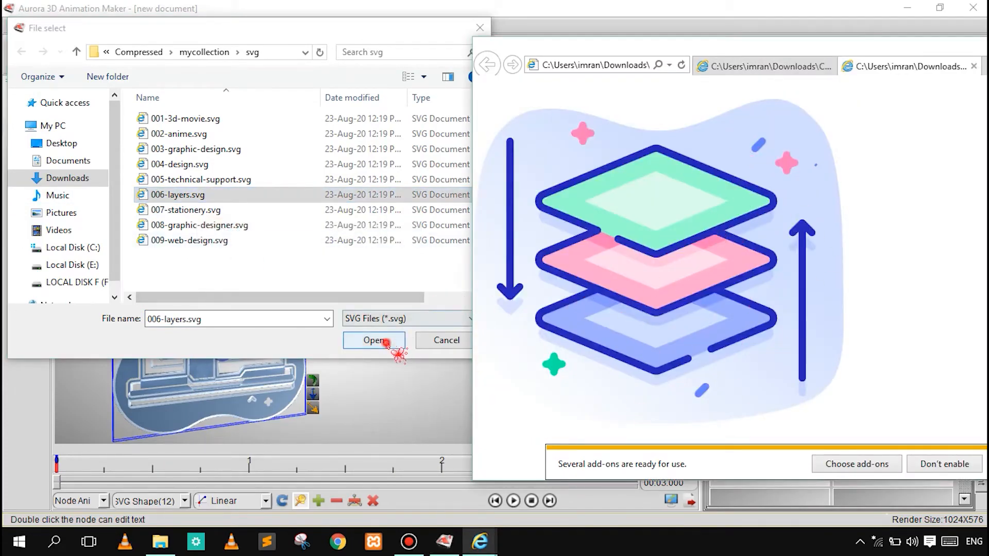
left_click(385, 341)
- Shift the 3D text up and right, lower the layers shape, and move the stationery shape over the no-shooting sign
left_click_drag(402, 294, 477, 261)
left_click_drag(347, 296, 350, 338)
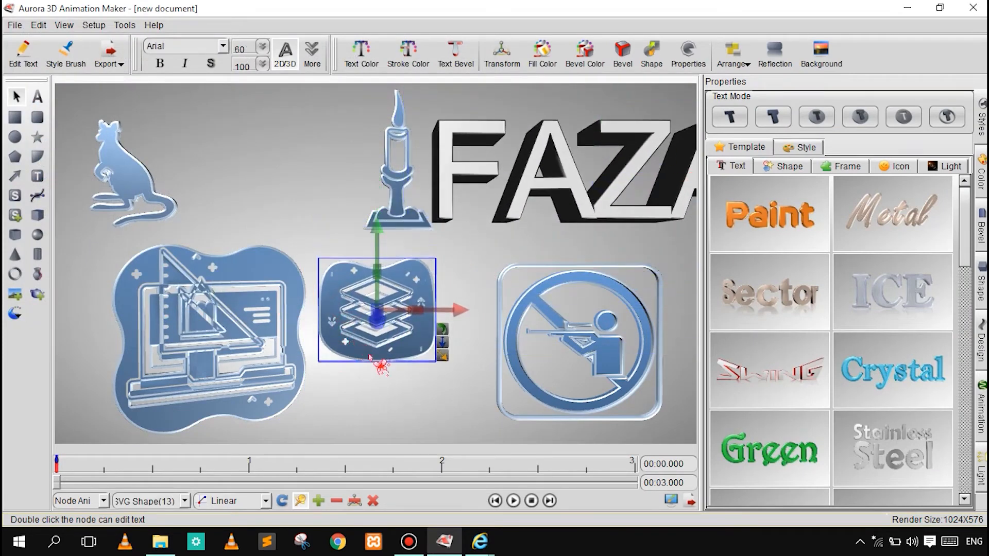
left_click_drag(238, 359, 542, 310)
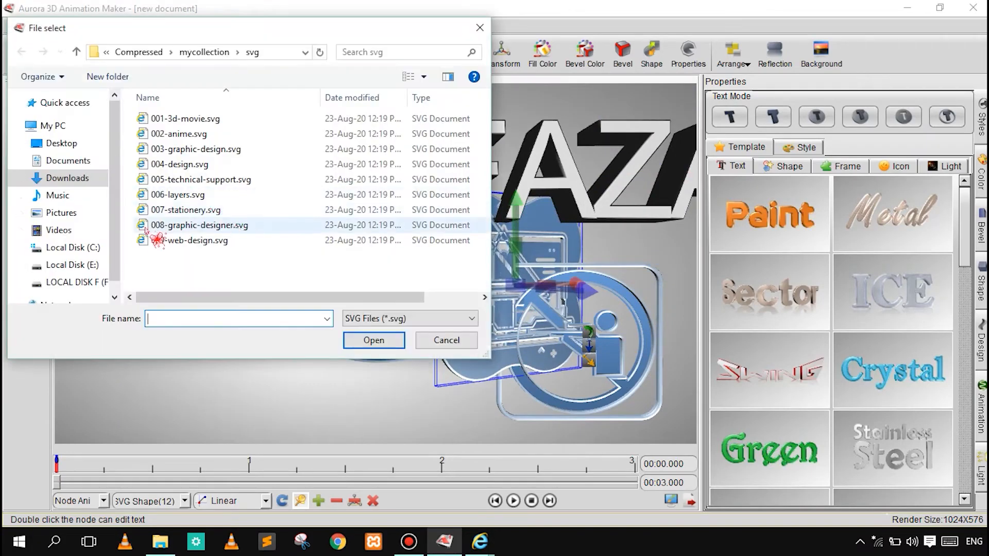
- Import 009-web-design.svg into the scene
left_click(186, 238)
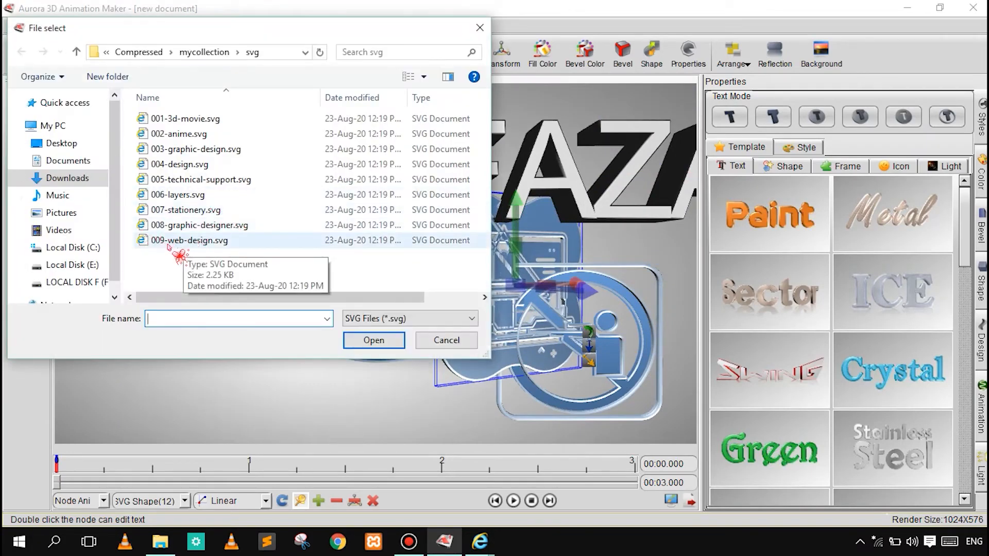
left_click(162, 245)
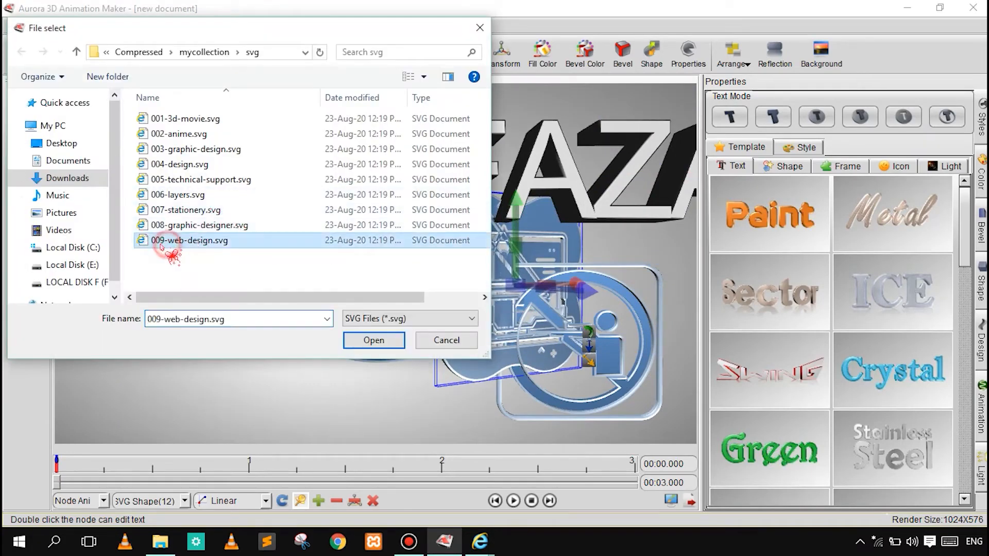
left_click(374, 340)
- Place the web-design shape just below the kangaroo and enlarge it
left_click_drag(341, 242, 155, 266)
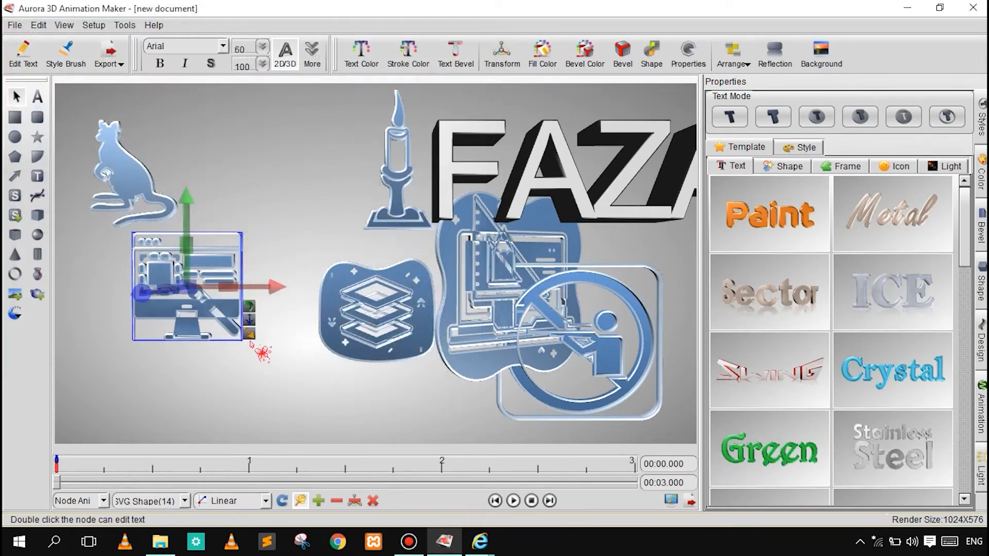
left_click_drag(249, 335, 279, 360)
left_click(310, 280)
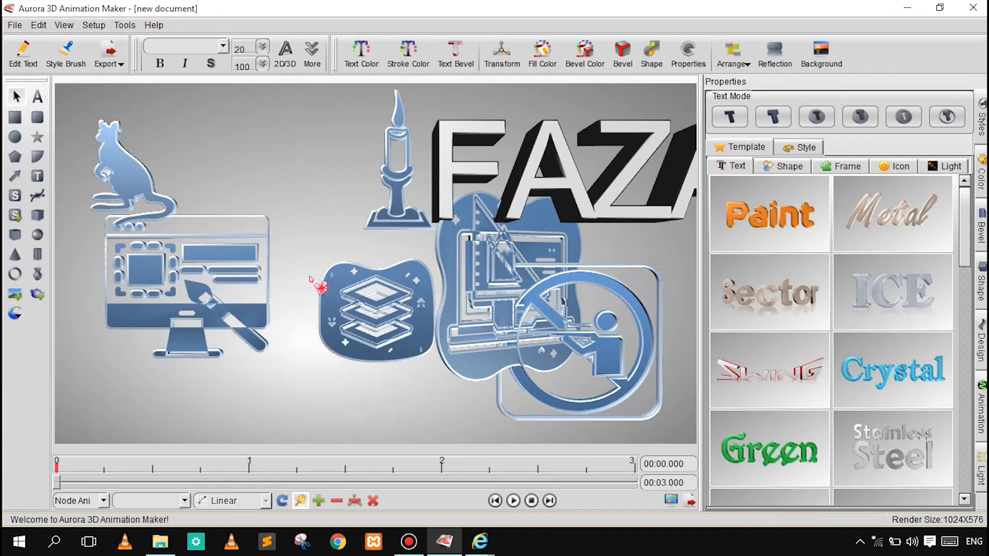
left_click_drag(213, 290, 214, 310)
left_click(290, 161)
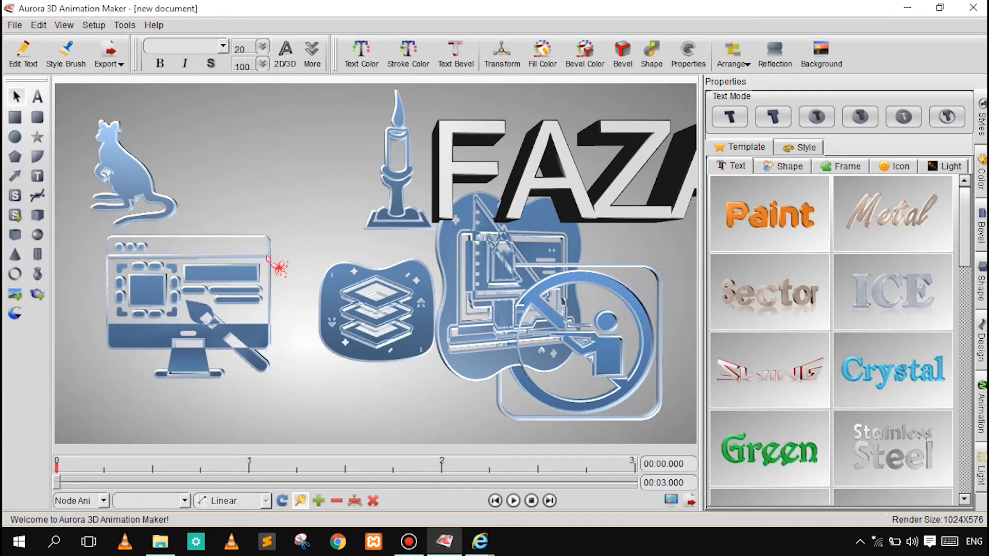
- Rotate the web-design shape about its Y axis and move the stationery shape back left, between it and the layers shape
left_click(195, 329)
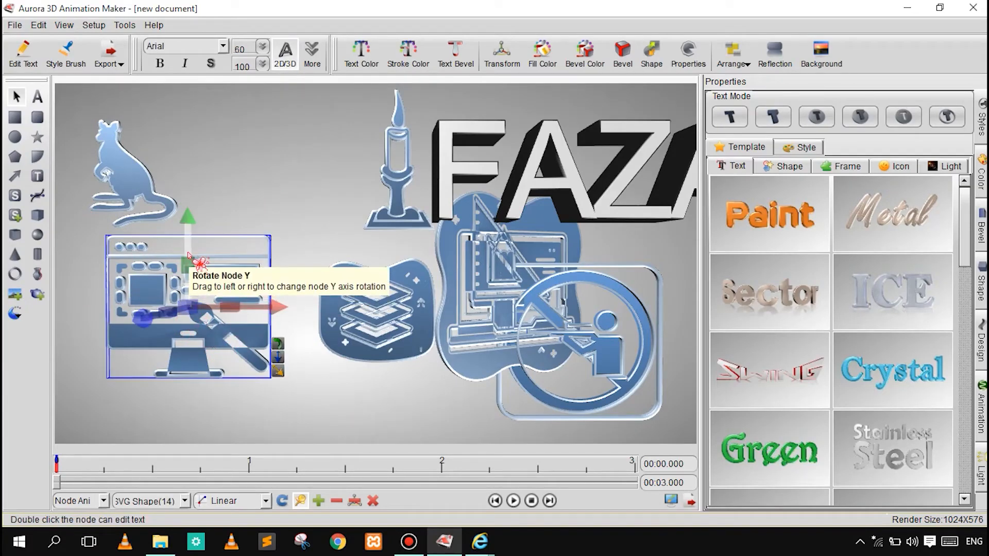
left_click_drag(189, 274, 258, 263)
left_click_drag(486, 278, 254, 291)
left_click(687, 321)
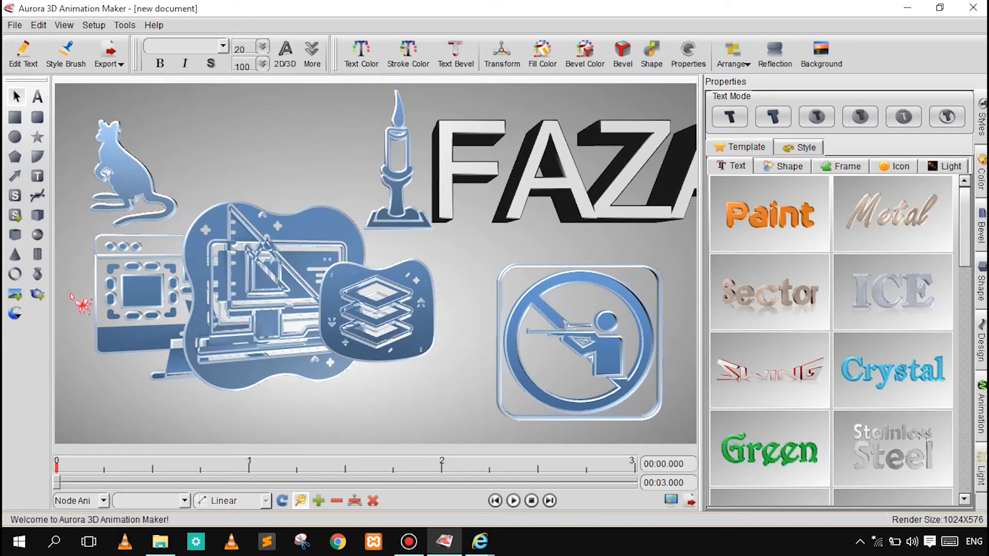
- Start importing another SVG file and go to the Downloads folder
left_click(14, 216)
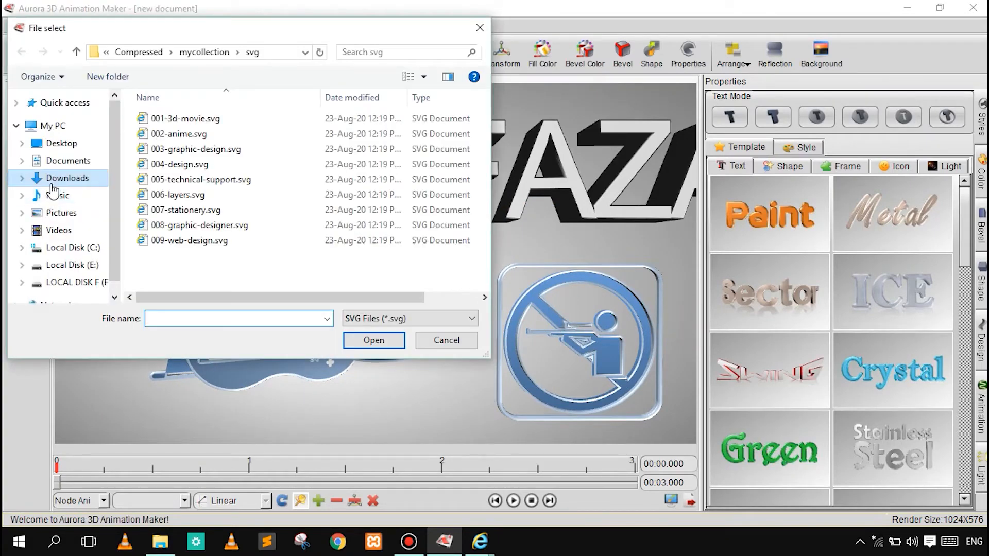
left_click(52, 180)
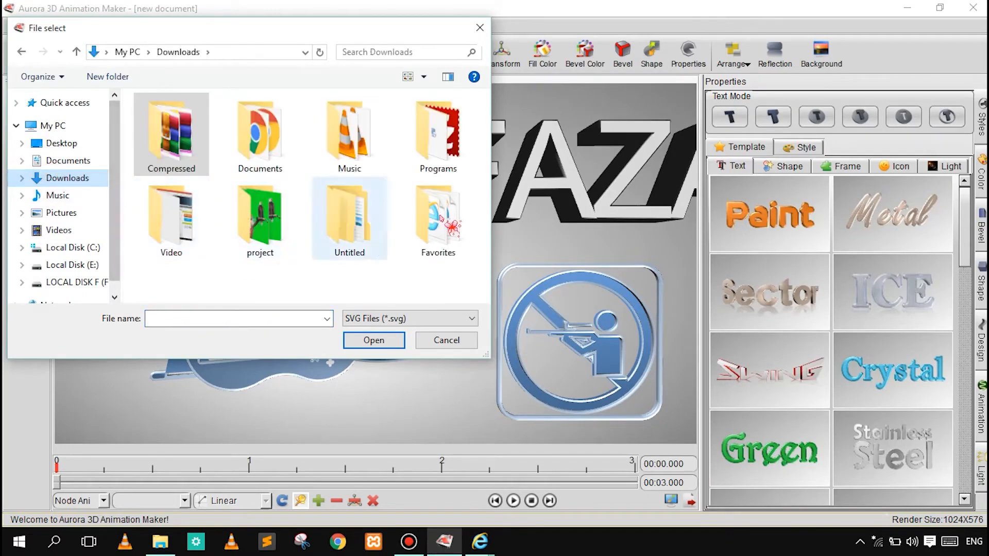
double_click(330, 240)
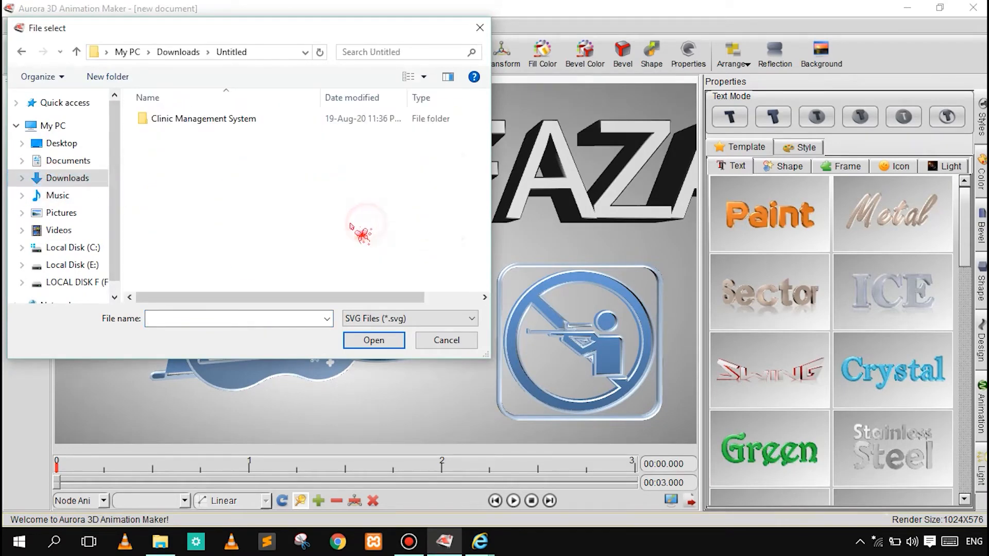
left_click(213, 119)
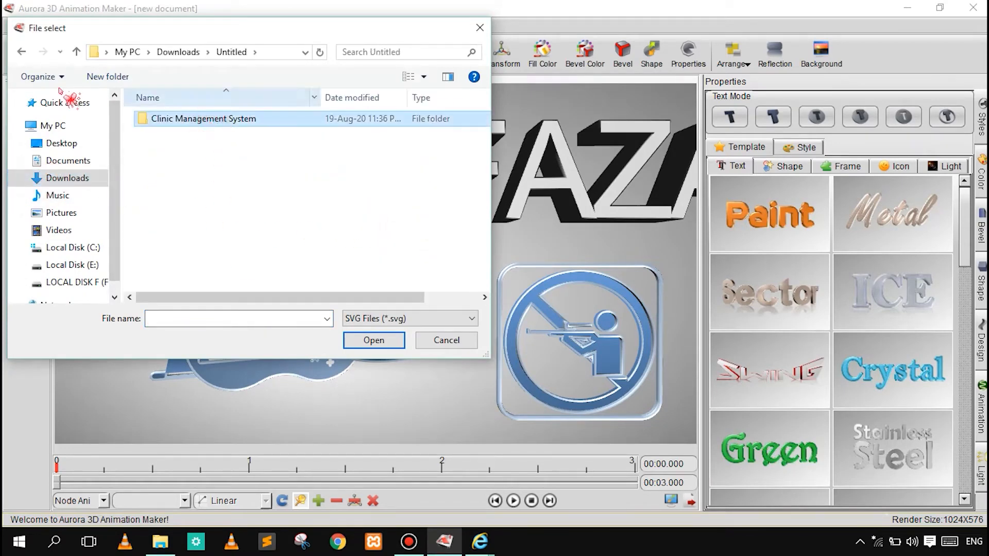
left_click(22, 51)
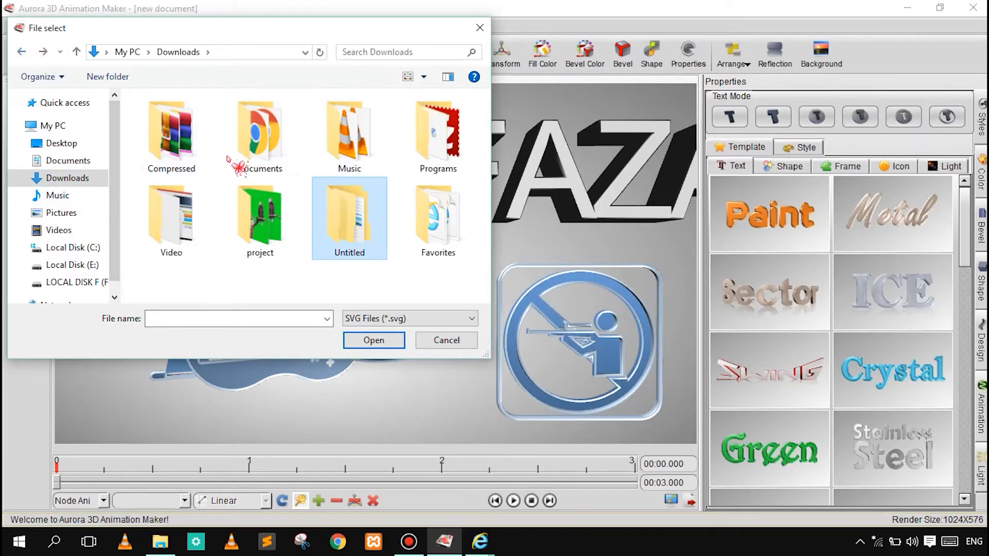
- Import copy.svg from the Favorites folder and enlarge the clipboard shape to roughly the width of the layers shape
double_click(446, 236)
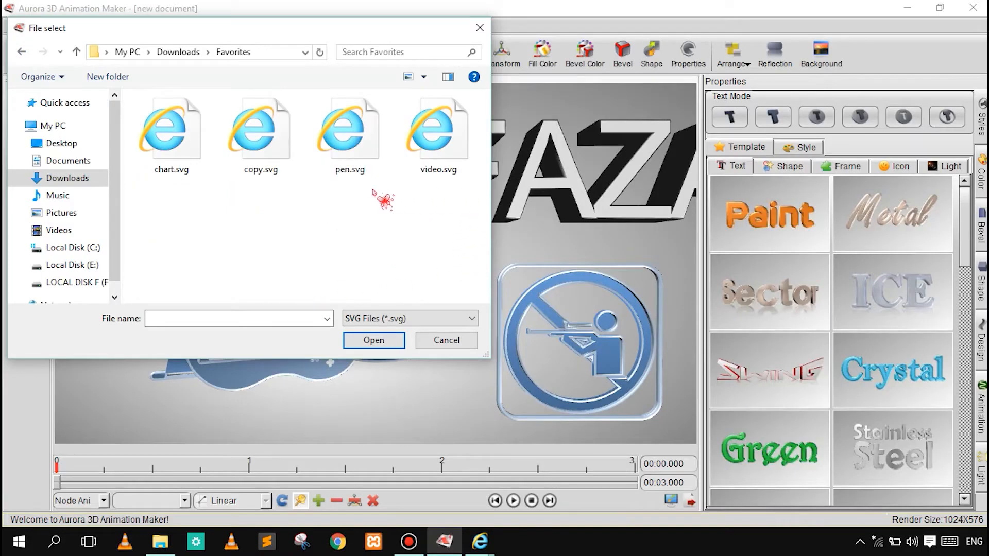
left_click(338, 154)
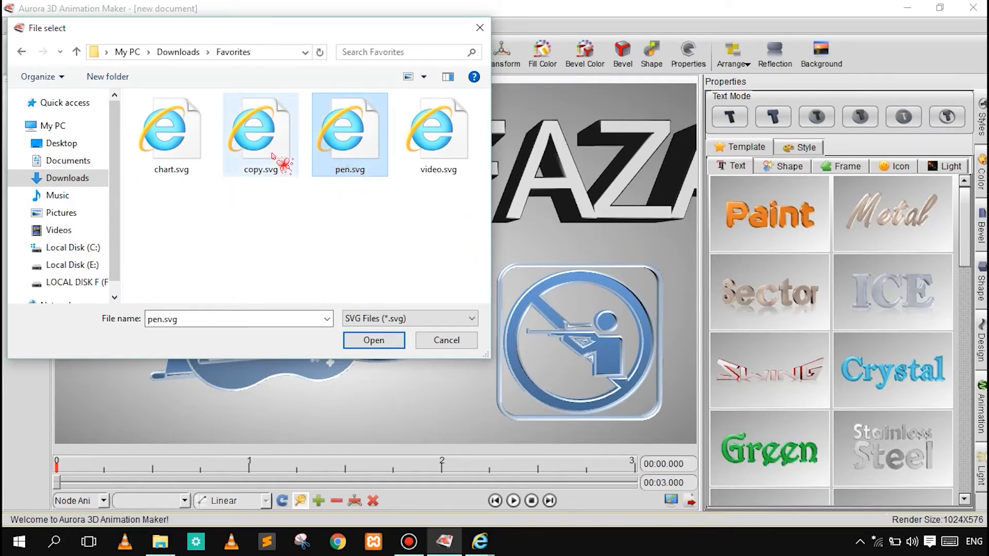
left_click(272, 154)
left_click(282, 155)
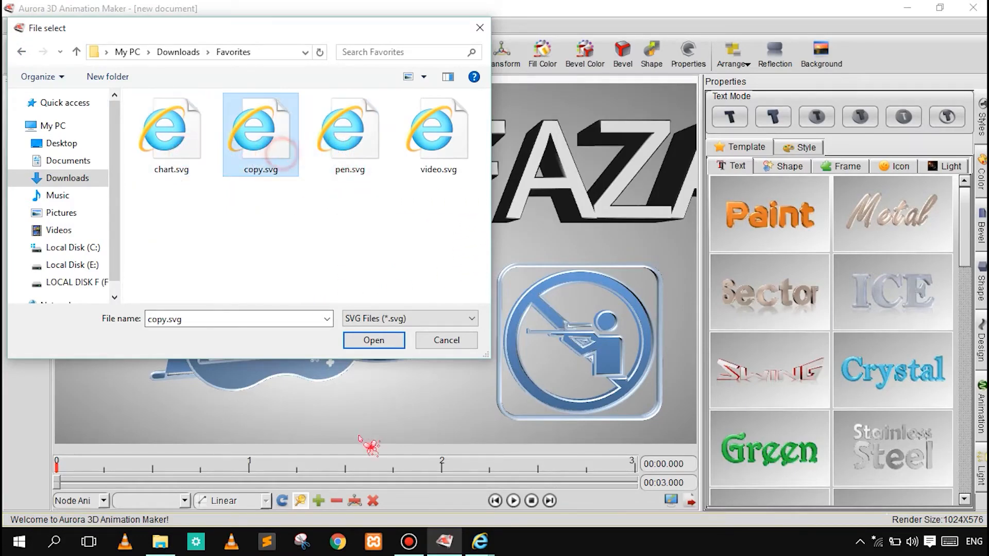
left_click(374, 339)
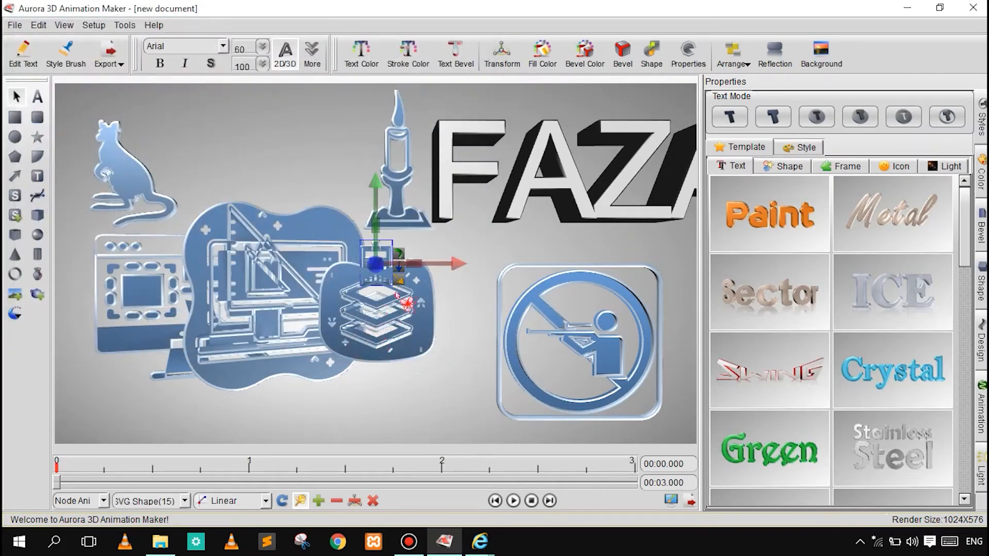
left_click_drag(398, 280, 445, 320)
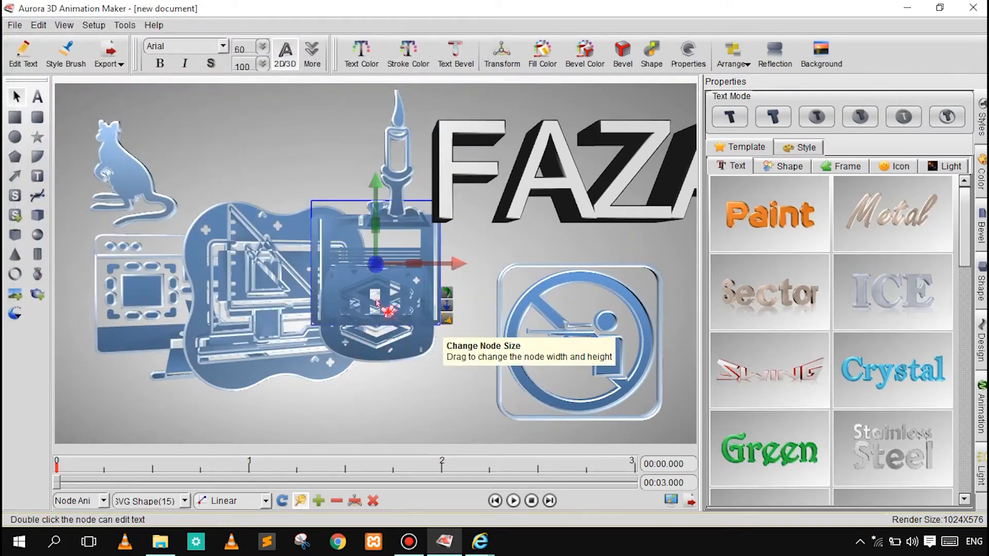
- Clear space around the clipboard by moving the web-design shape up and the stationery and layers shapes to the left edge
left_click(378, 305)
left_click(323, 336)
left_click(267, 324)
left_click_drag(232, 327, 226, 201)
left_click_drag(244, 306, 30, 306)
left_click_drag(367, 338, 120, 319)
- Move the clipboard shape down and left into the empty area below the candle
left_click_drag(392, 324, 297, 388)
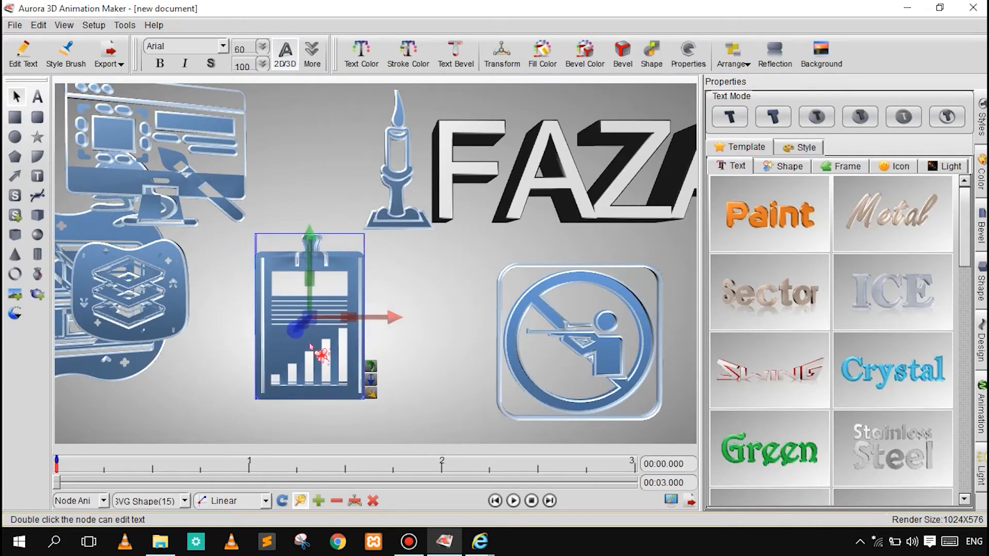
left_click(495, 310)
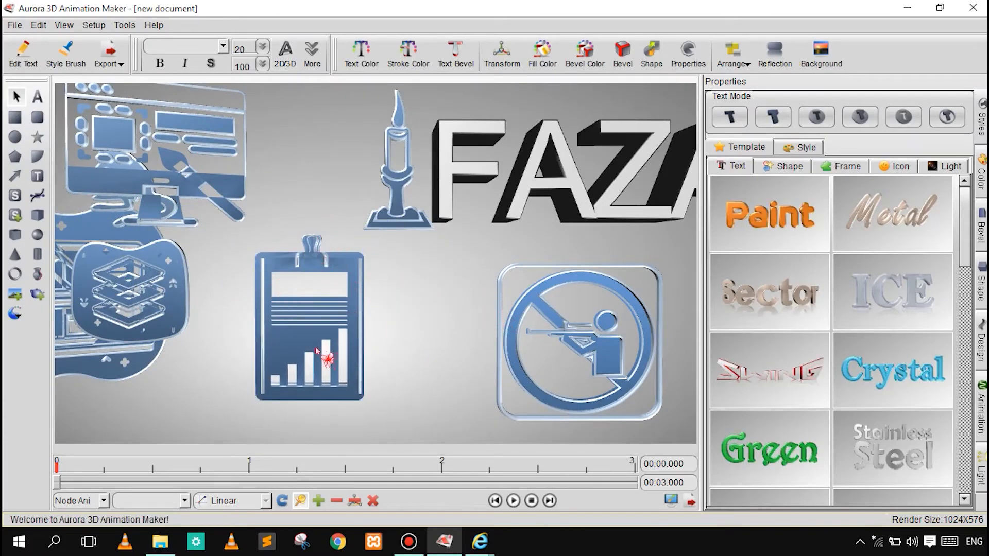
left_click(298, 365)
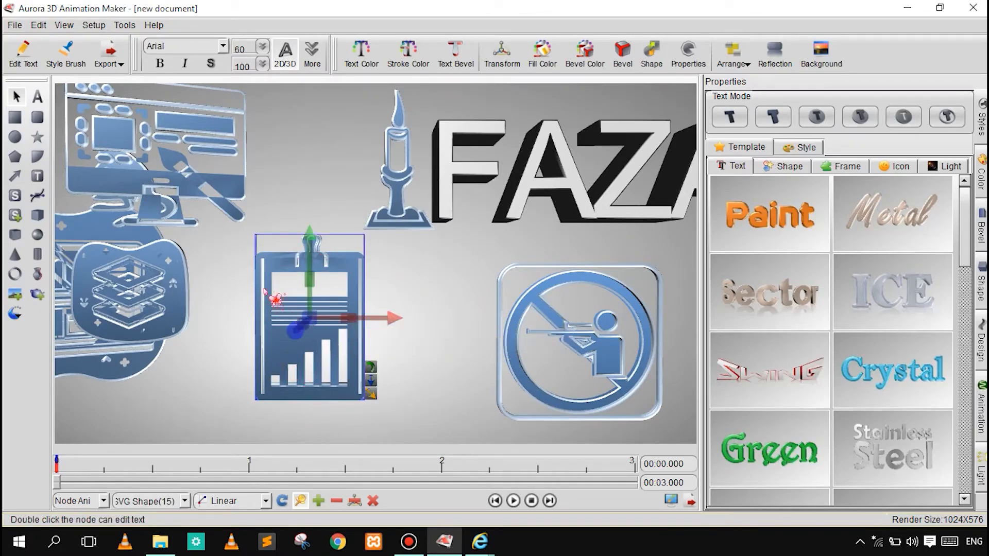
- Bring the partly off-canvas shapes back into view and delete all shapes left of and below the candle, including the clipboard and kangaroo
left_click(161, 172)
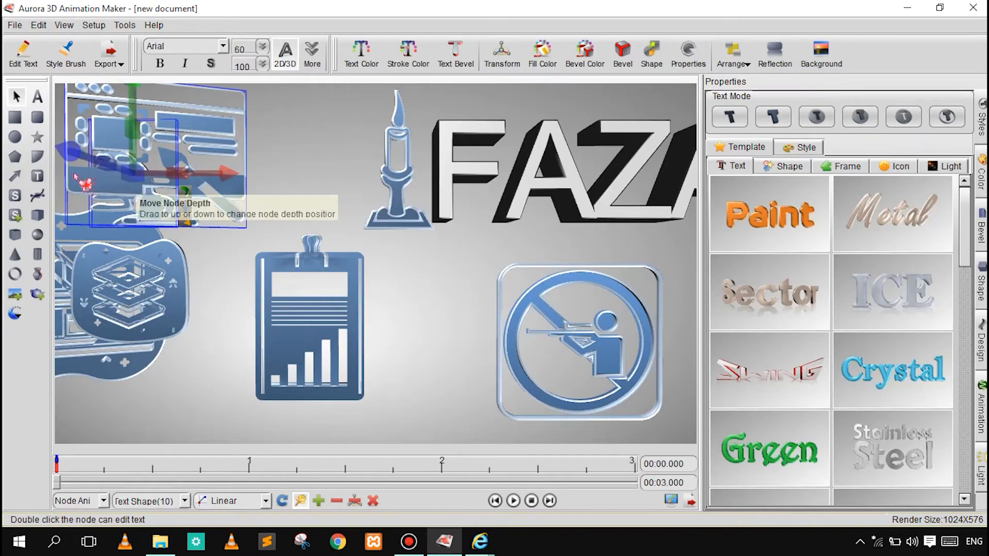
left_click_drag(94, 176, 219, 200)
left_click_drag(108, 297, 205, 283)
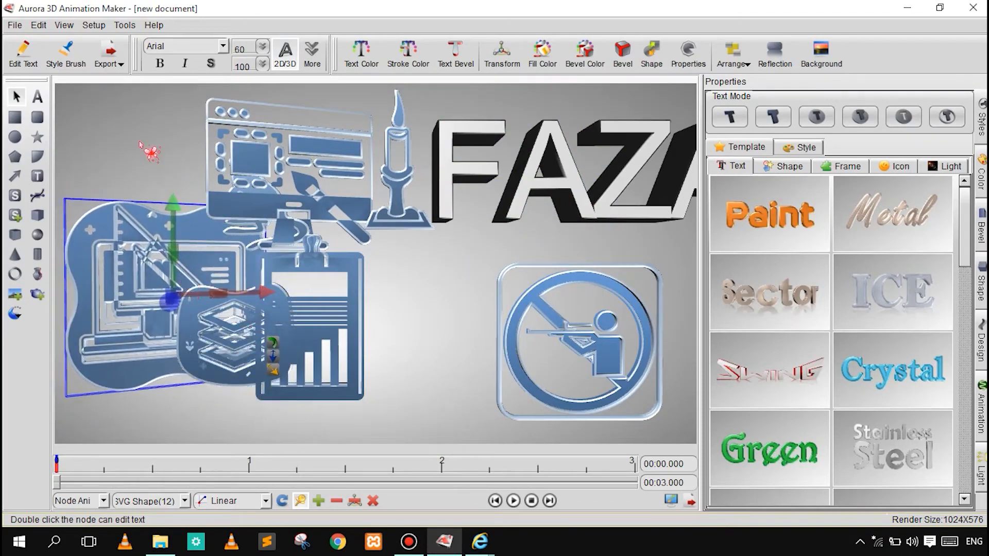
left_click_drag(101, 120, 371, 409)
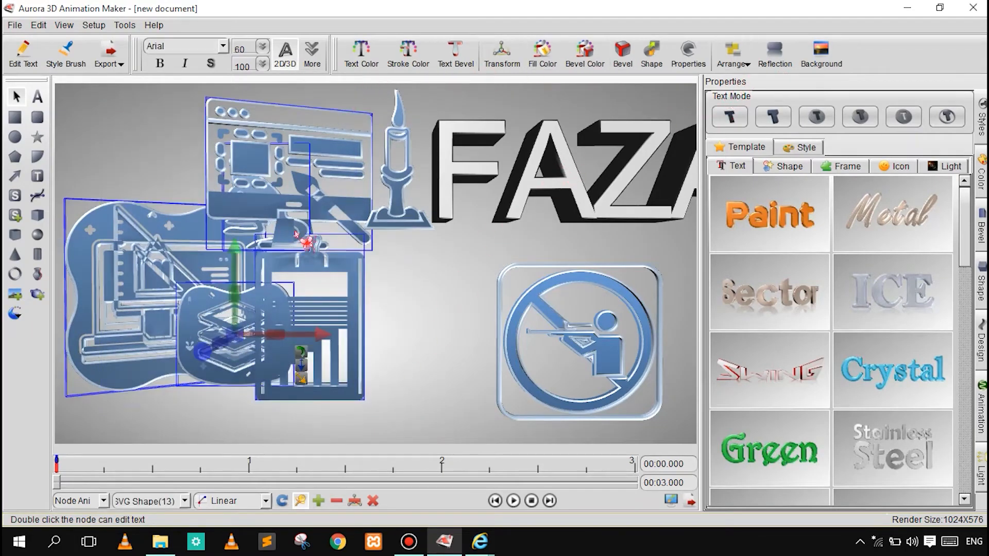
key("Delete")
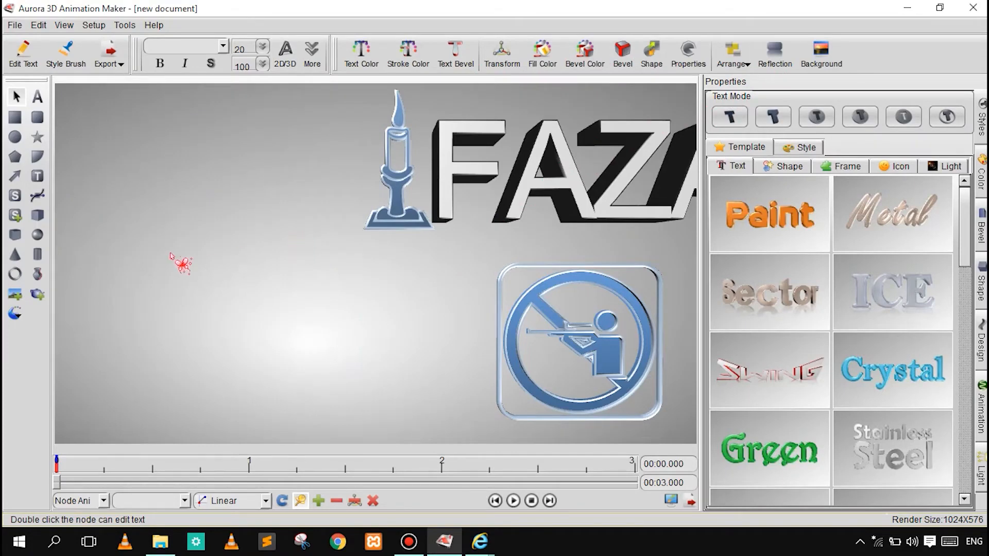
- Start a custom path shape with its first point one grid cell left of the vertical axis, in the upper part of the grid
left_click(38, 196)
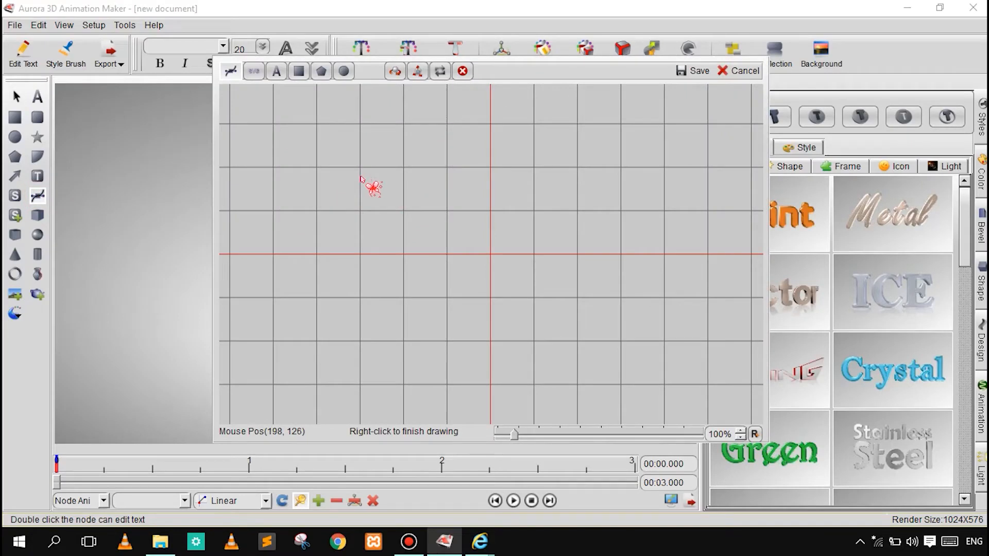
left_click(448, 149)
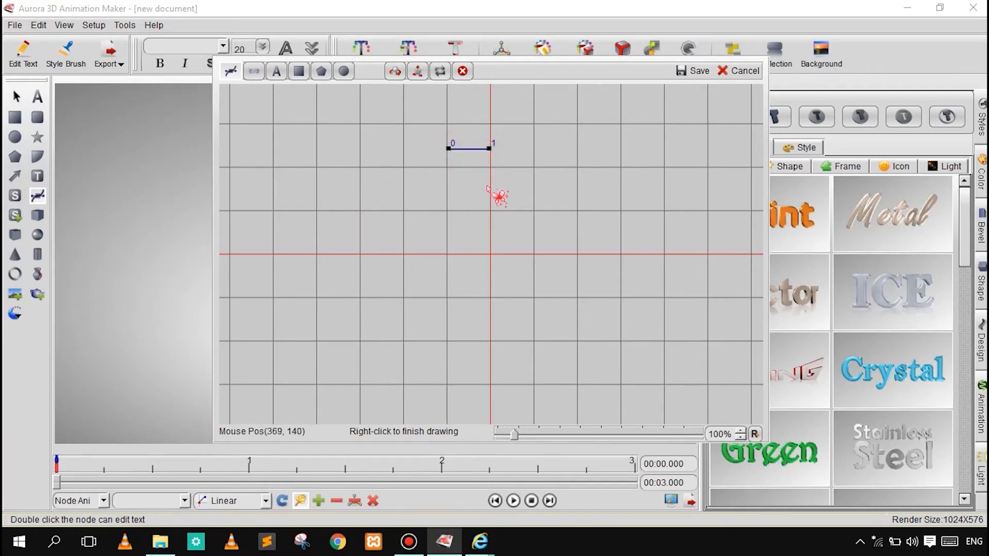
left_click(488, 209)
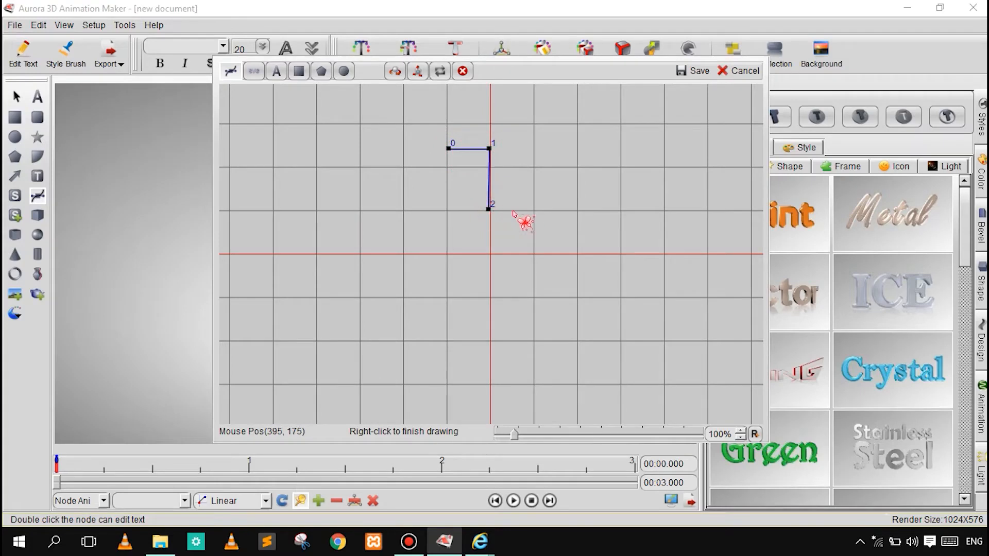
left_click(534, 210)
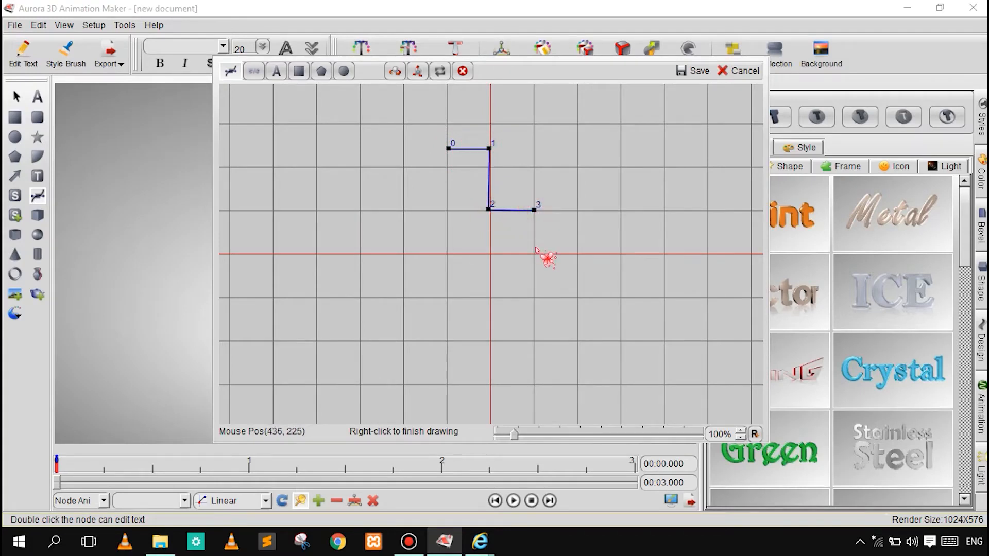
left_click(534, 249)
left_click(534, 336)
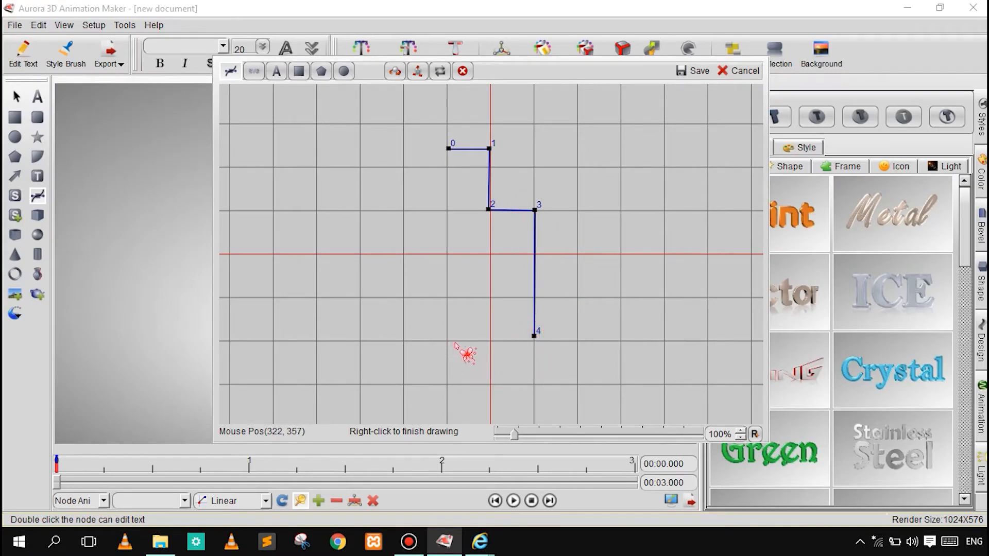
left_click(406, 341)
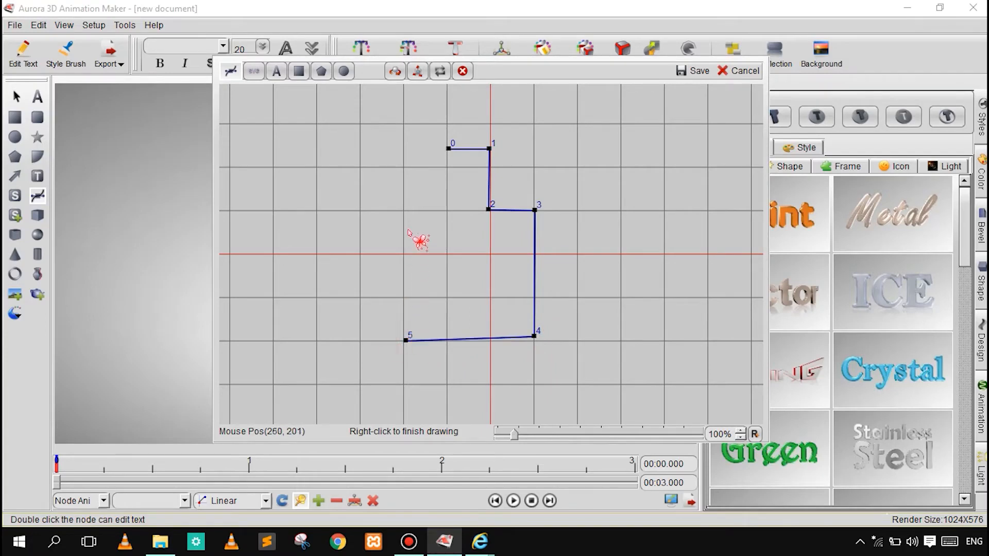
key("ctrl+z")
left_click(405, 331)
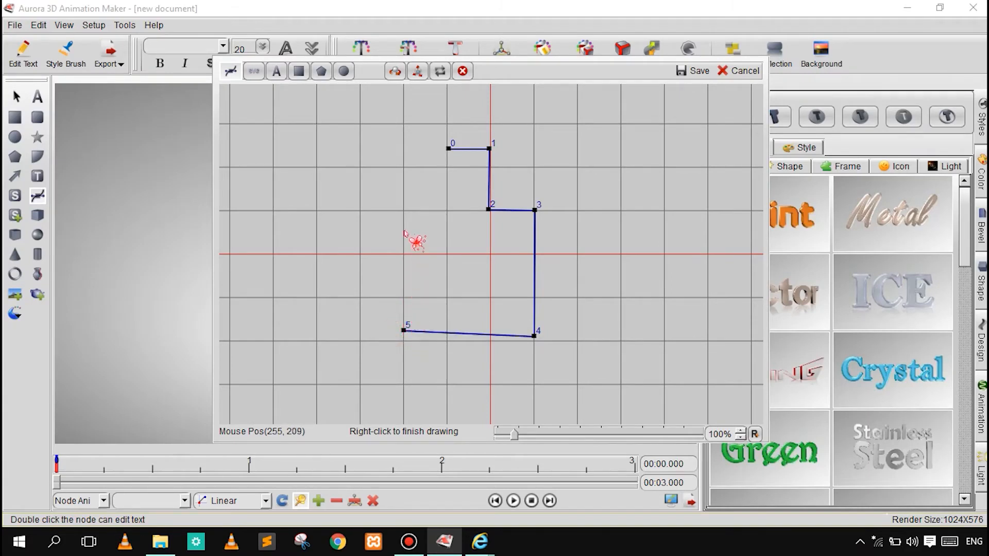
key("ctrl+z")
key("ctrl+z")
key("ctrl+z")
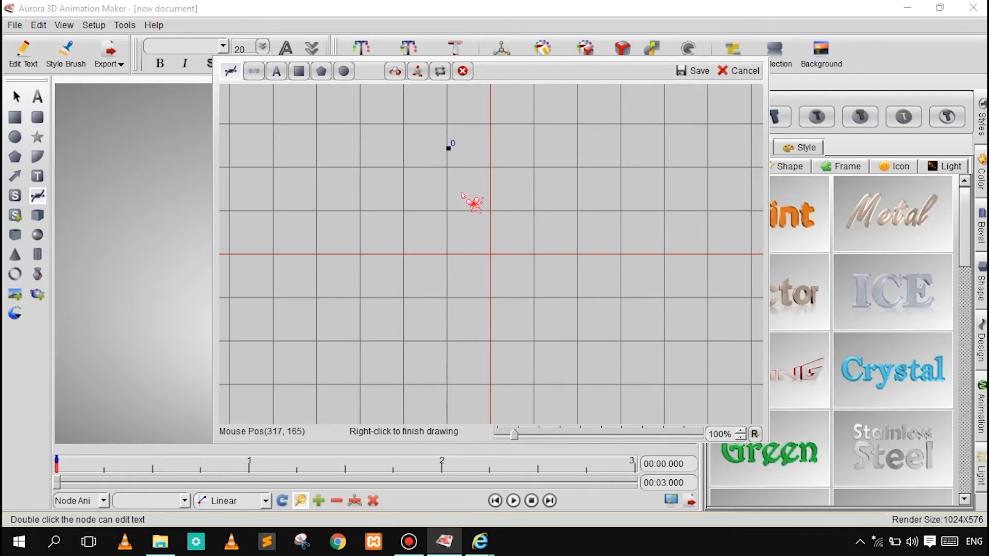
- Draw a small closed eight-point outline from the first point, with a notch at its upper right and a slanted left side
left_click(481, 150)
left_click(481, 166)
left_click(495, 174)
left_click(495, 215)
left_click(444, 220)
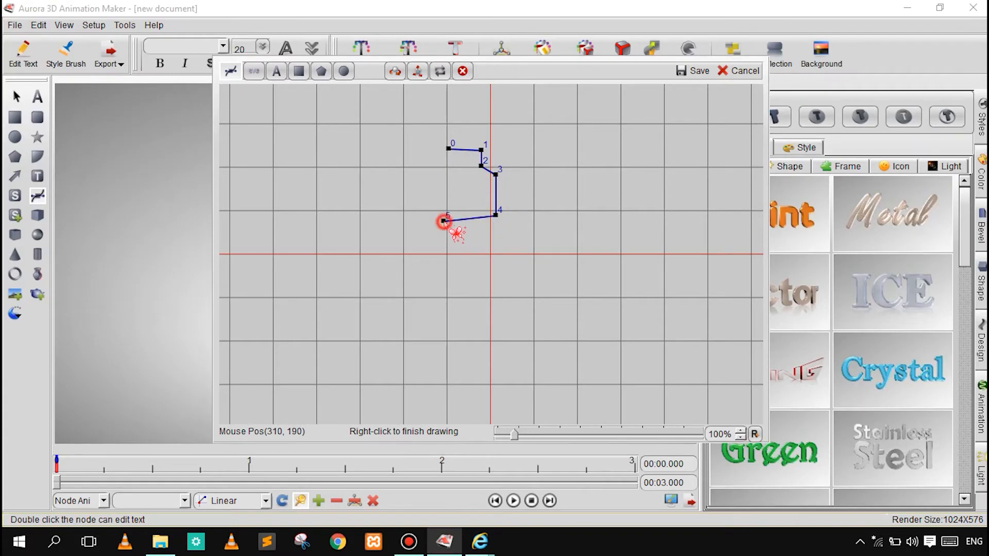
left_click(432, 178)
left_click(432, 162)
right_click(452, 154)
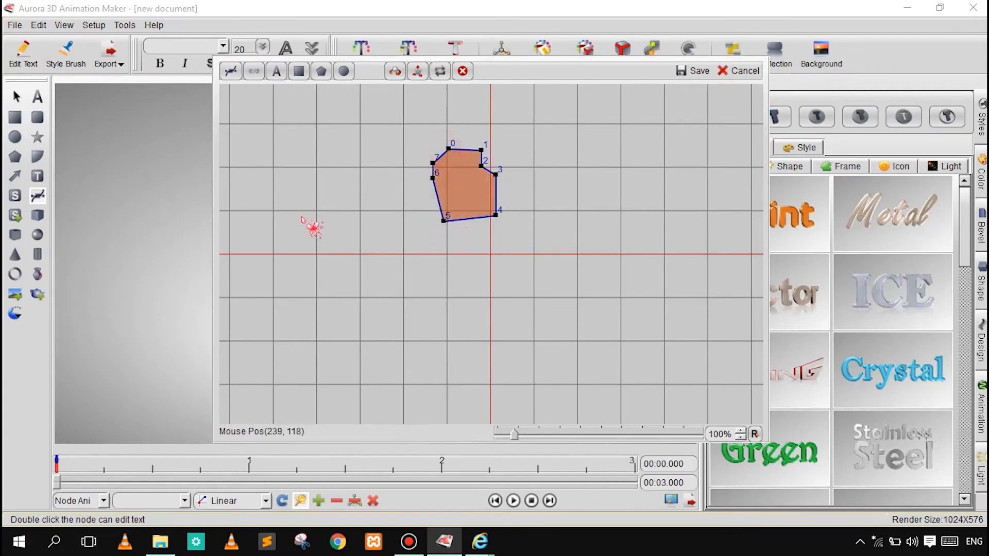
- Save the eight-point path shape, enlarge it on the canvas and move it up behind the large text
left_click(694, 69)
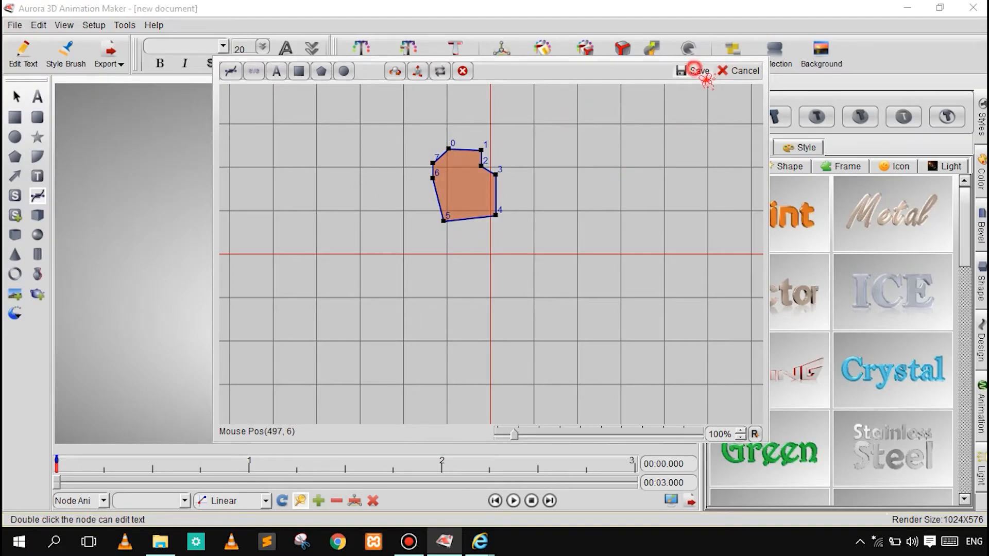
left_click_drag(405, 287, 497, 342)
left_click_drag(342, 338, 529, 152)
- Draw a second path shape as a closed ten-point upright block with a stepped upper-right corner and straight left side
left_click(26, 189)
left_click(29, 196)
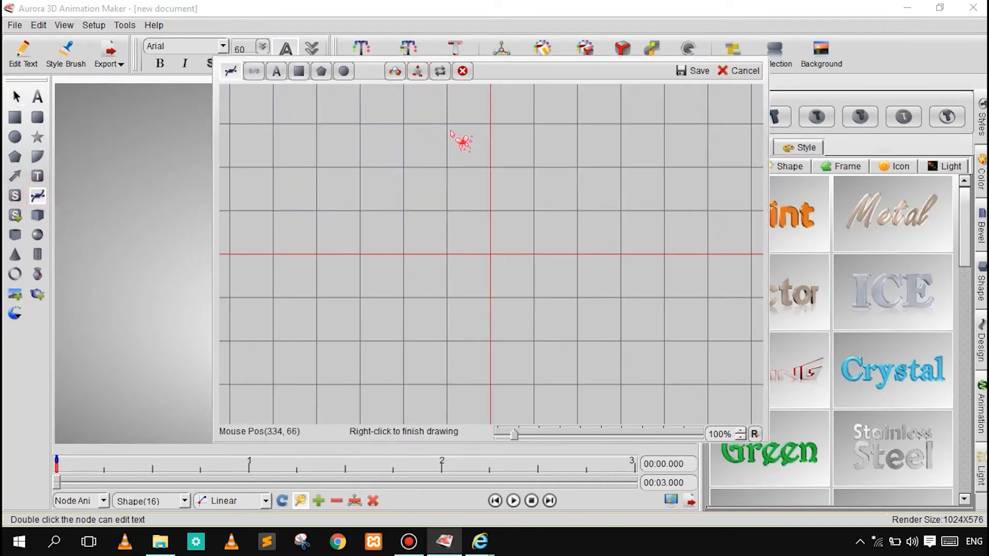
left_click(488, 123)
left_click(532, 123)
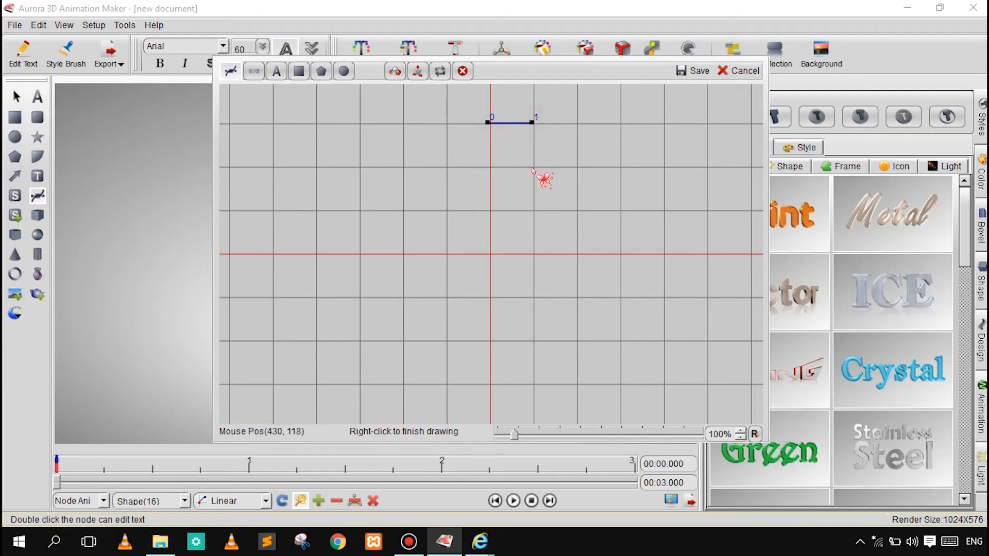
left_click(573, 165)
left_click(575, 204)
left_click(575, 333)
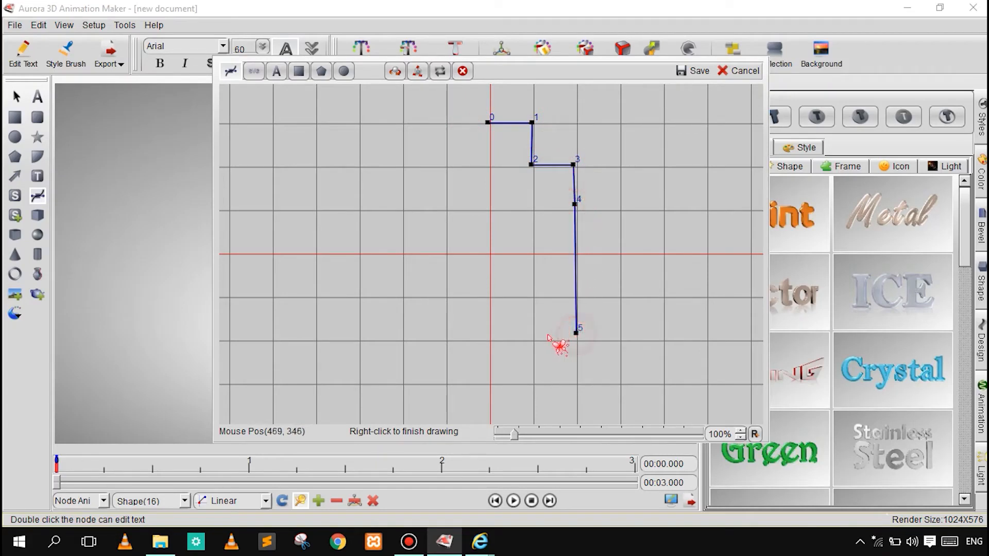
left_click(450, 333)
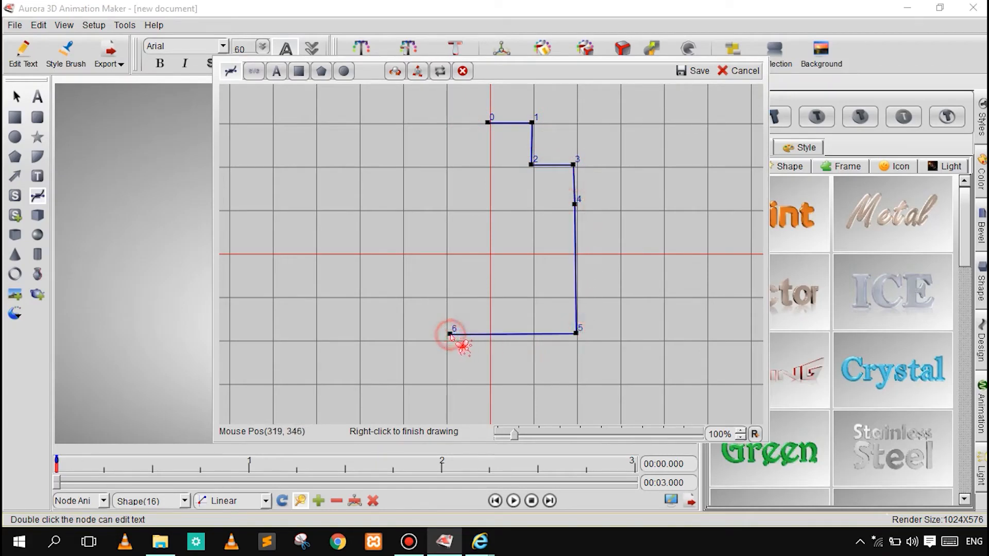
left_click(450, 207)
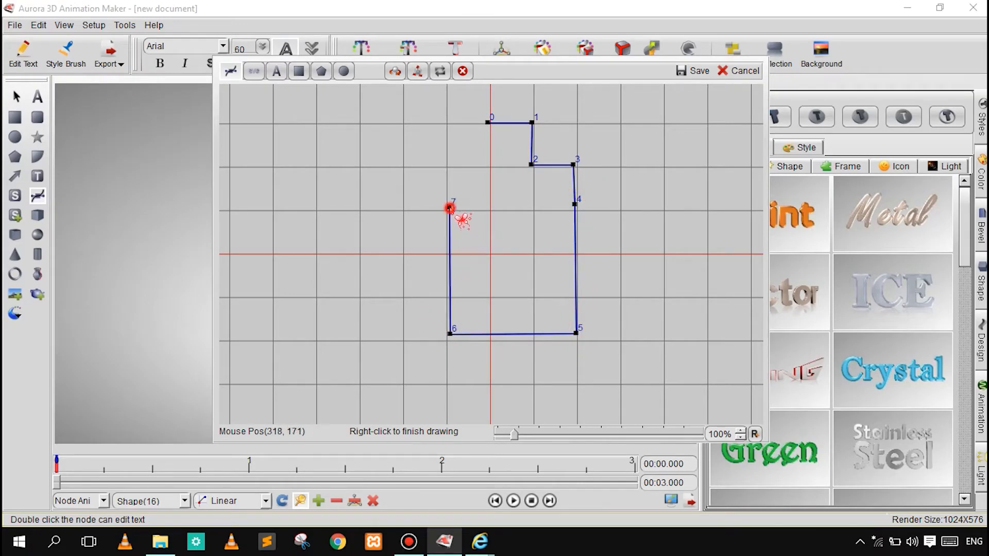
left_click(449, 169)
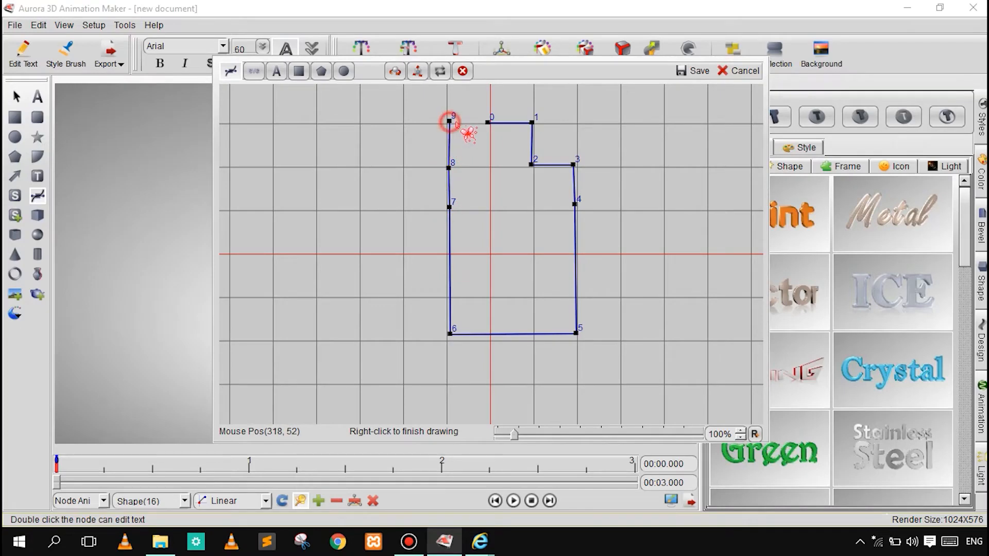
right_click(490, 126)
- Save the stepped block shape, enlarge it and move it behind the text, above the shooting-sign shape
left_click(697, 69)
left_click_drag(298, 309, 329, 358)
left_click(427, 289)
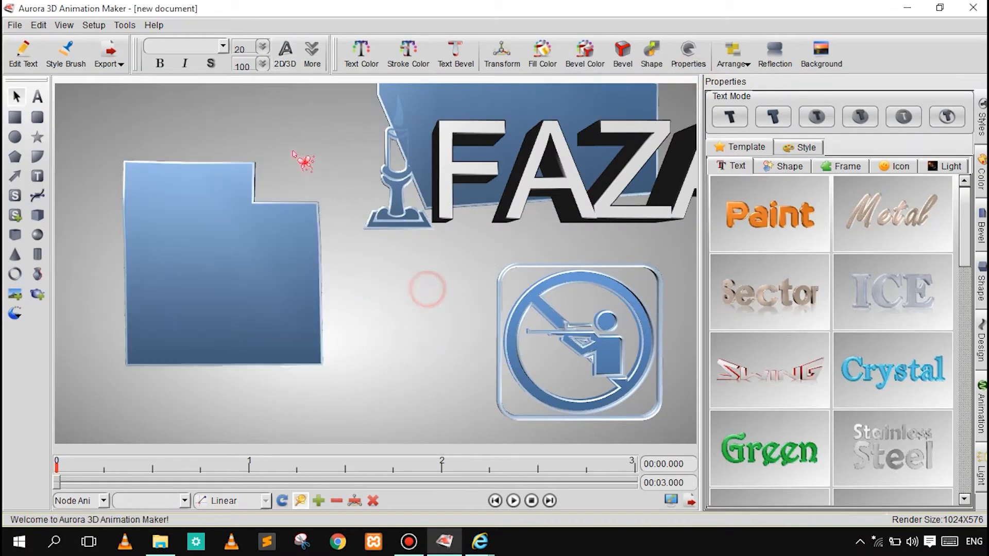
left_click_drag(262, 256, 634, 175)
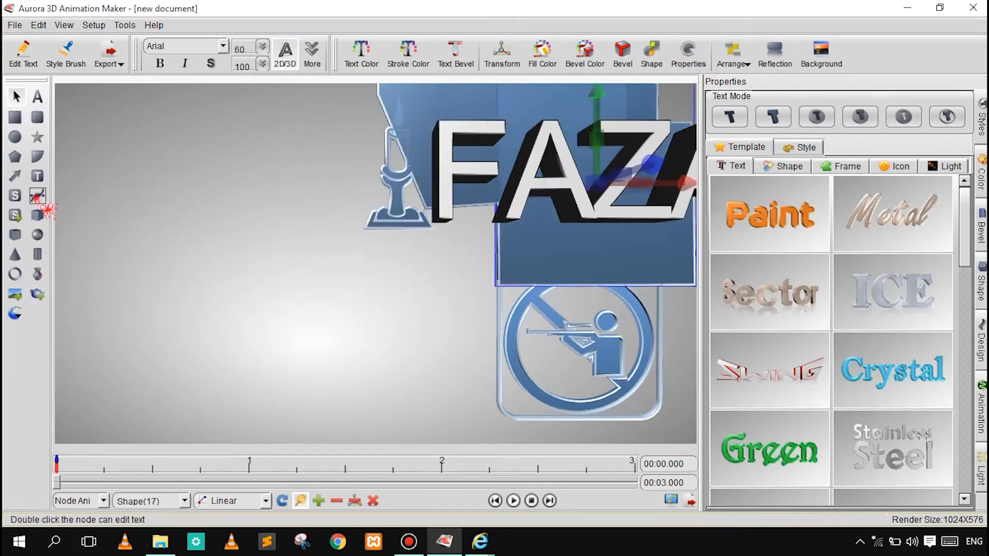
- Draw a third path as a wide block with square steps cut into both upper corners, ending beside its starting point
left_click(37, 196)
left_click(490, 124)
left_click(531, 124)
left_click(532, 162)
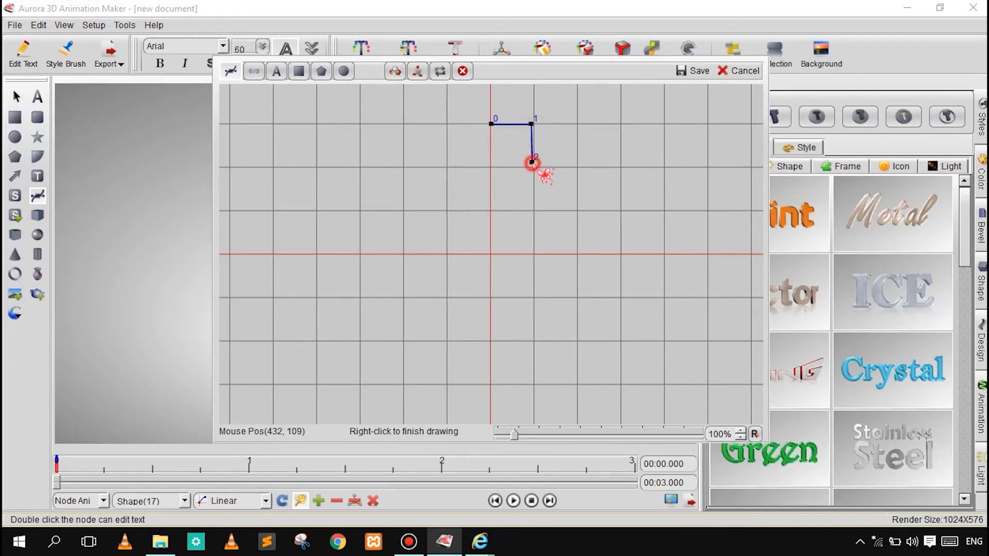
left_click(574, 165)
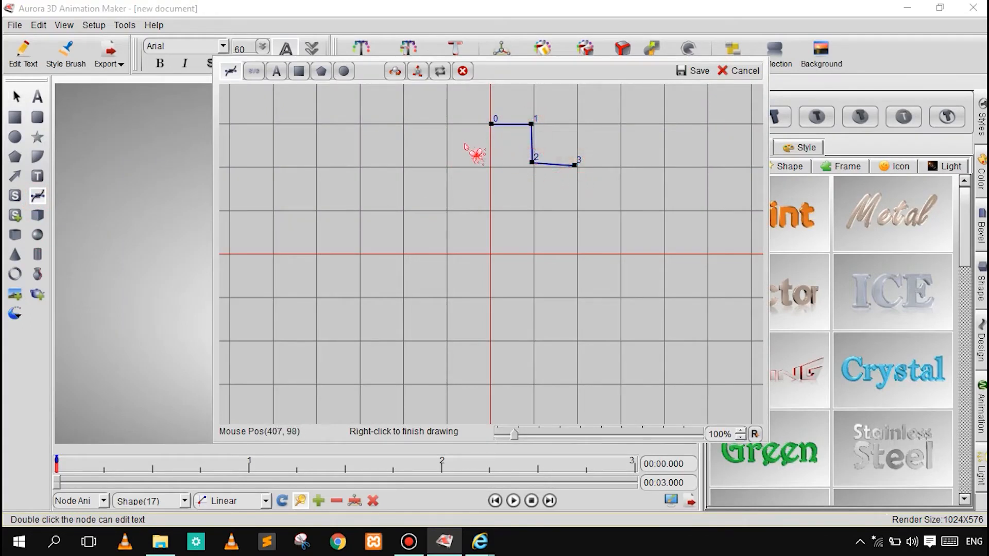
left_click(575, 293)
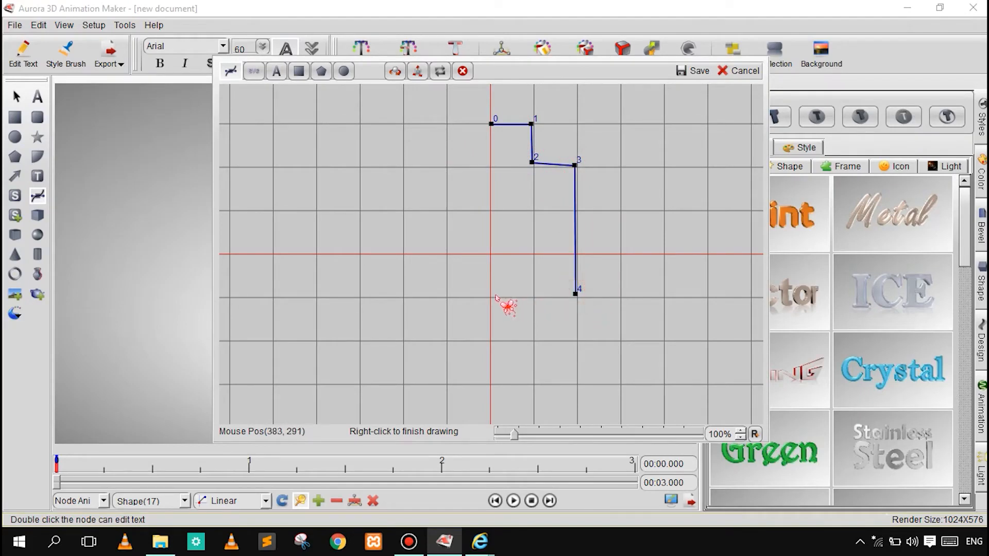
left_click(489, 297)
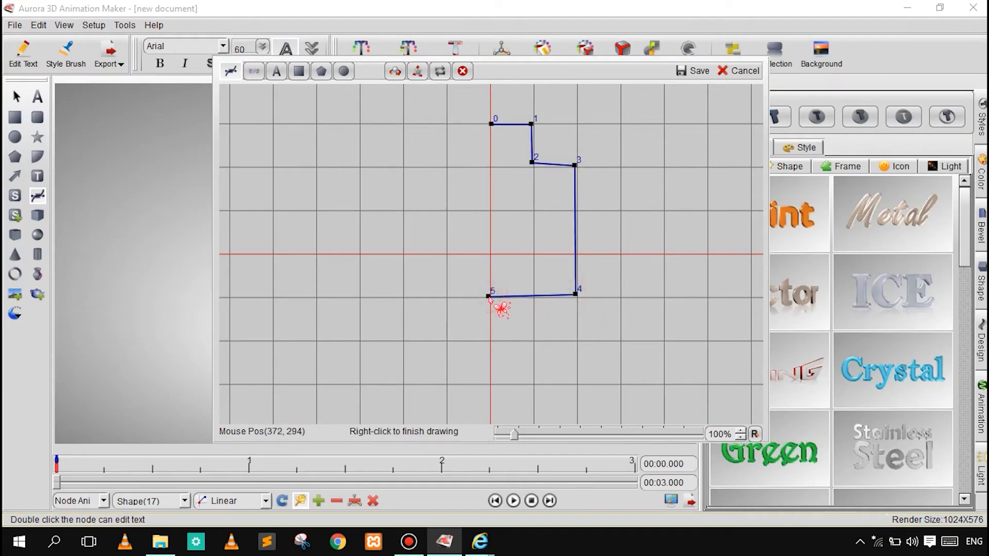
left_click(405, 297)
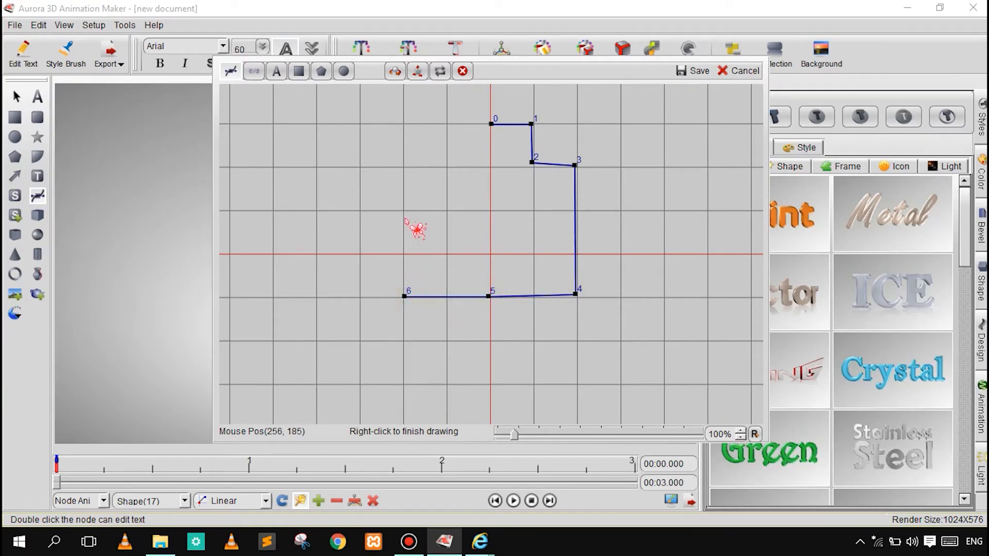
left_click(405, 166)
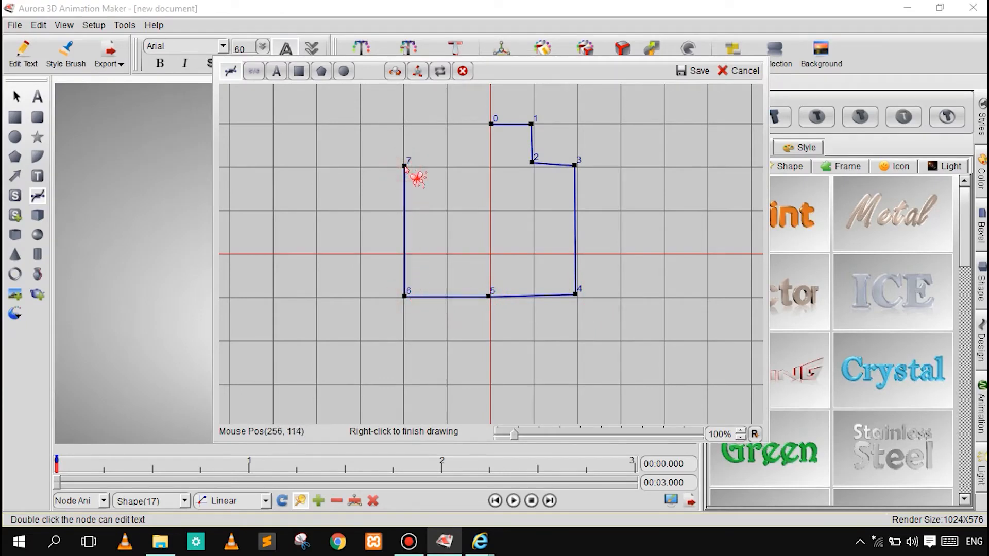
left_click(445, 166)
left_click(447, 167)
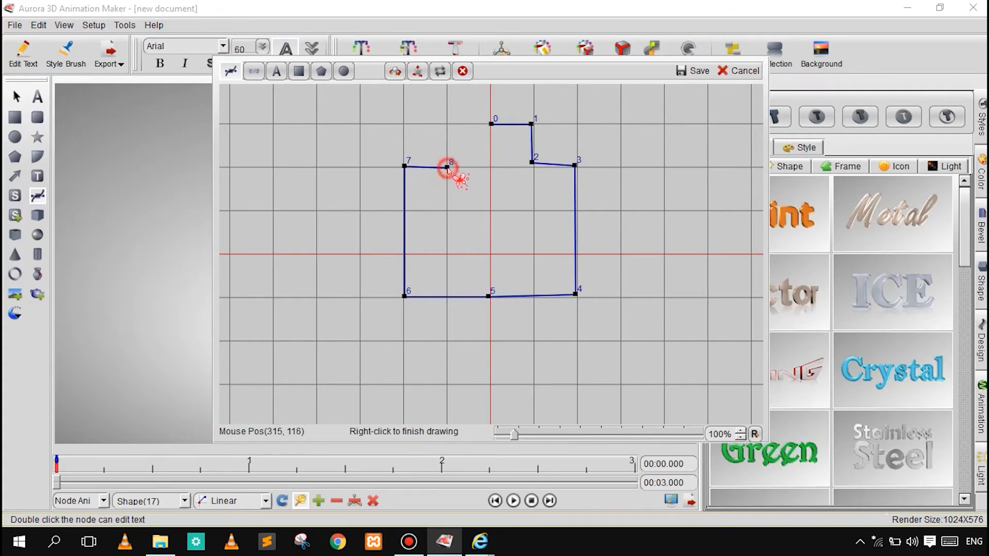
left_click(447, 126)
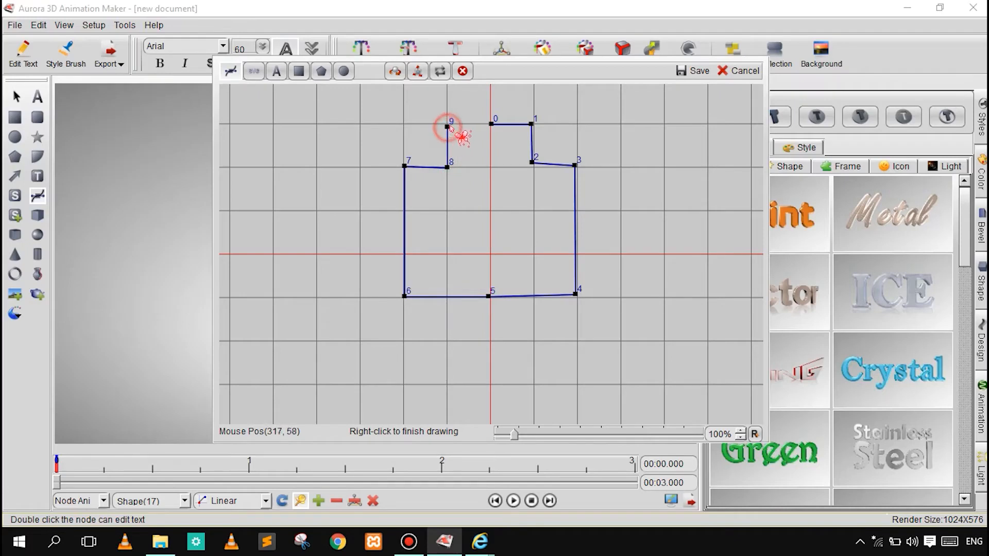
left_click(484, 124)
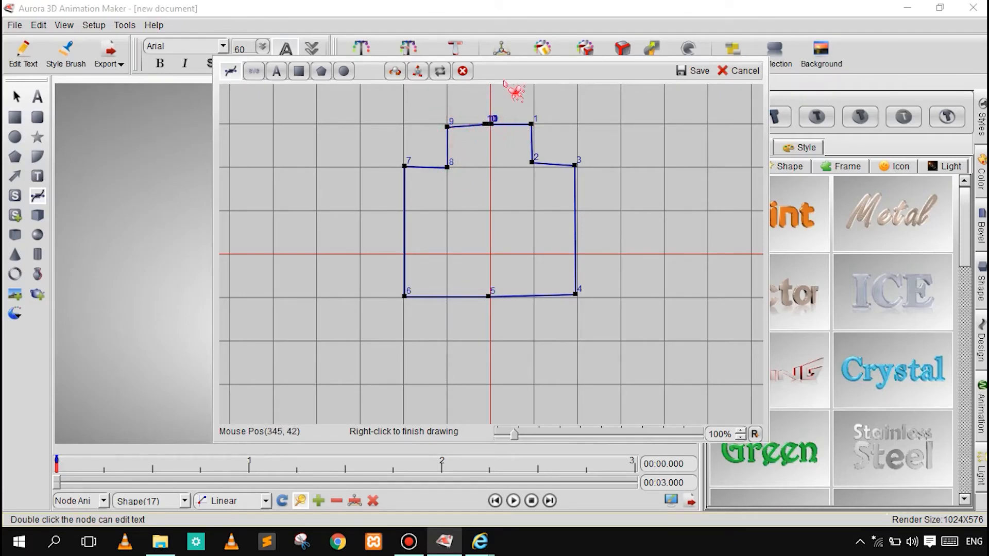
- Save the double-stepped block shape, enlarge it on the canvas and move it behind the large text
left_click(679, 72)
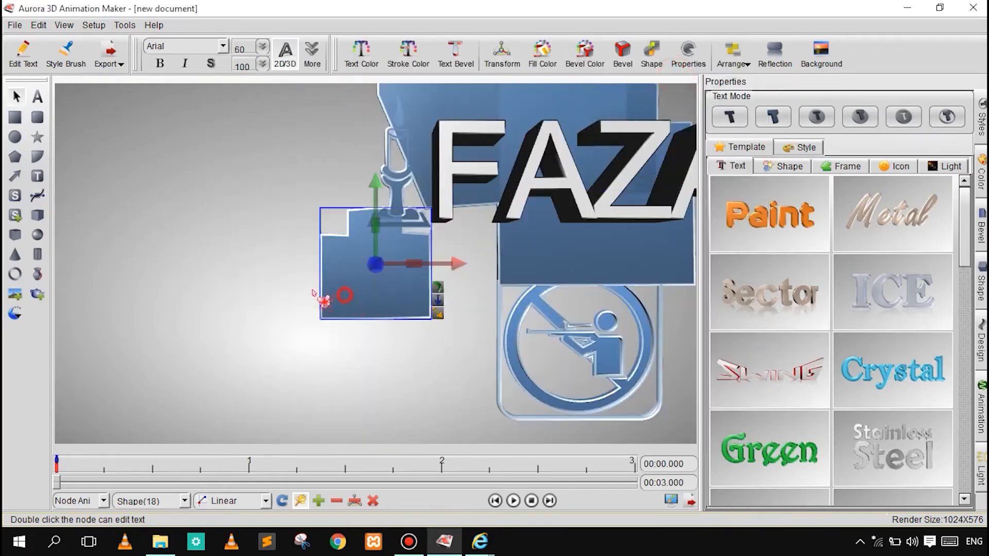
left_click(349, 359)
left_click(243, 304)
left_click(311, 300)
left_click_drag(344, 333, 358, 342)
left_click(358, 420)
mouse_move(262, 263)
left_mouse_down()
mouse_move(482, 226)
mouse_move(486, 211)
left_mouse_up()
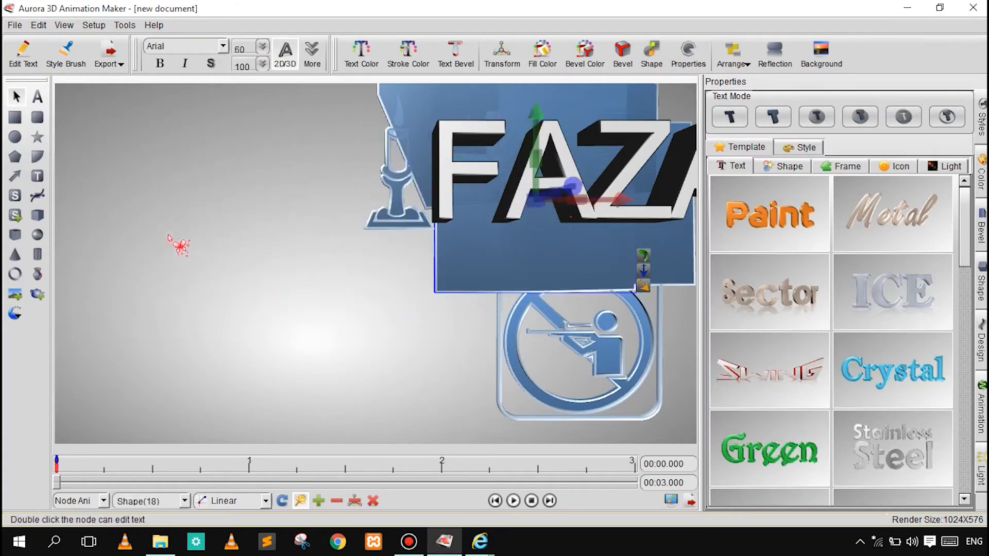
- Start another path shape with its first point one grid cell left of the vertical axis, on the upper grid line
left_click(38, 196)
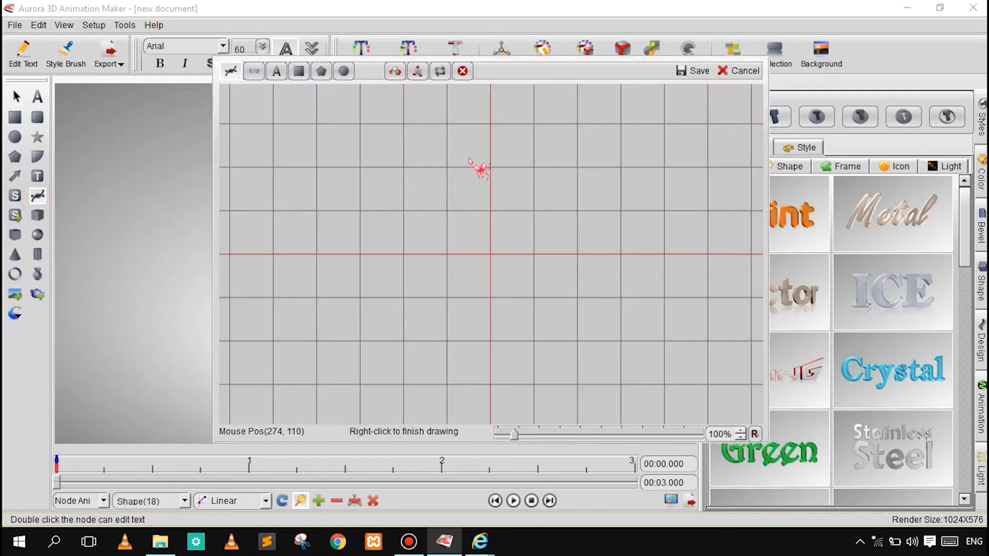
left_click(446, 126)
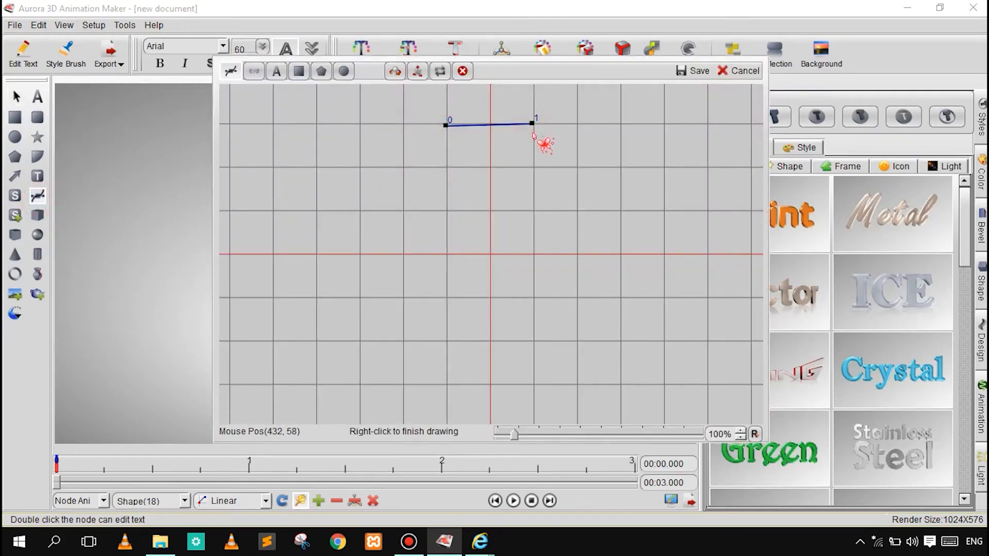
left_click(477, 263)
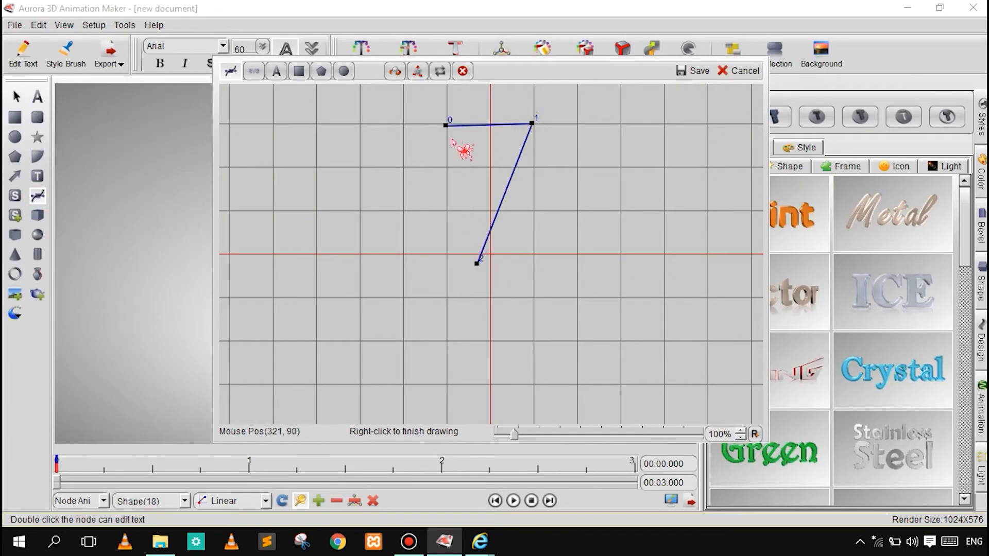
left_click(446, 126)
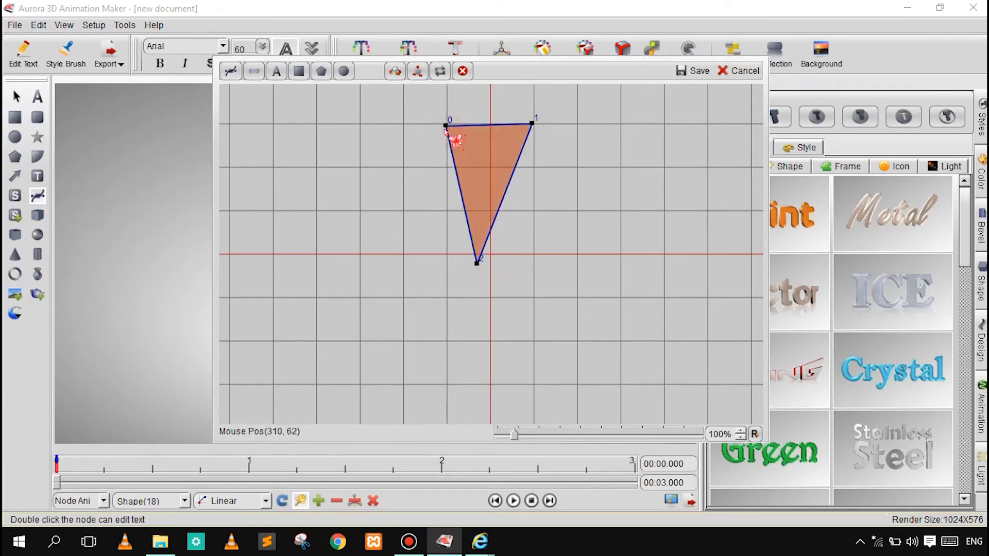
key("ctrl+z")
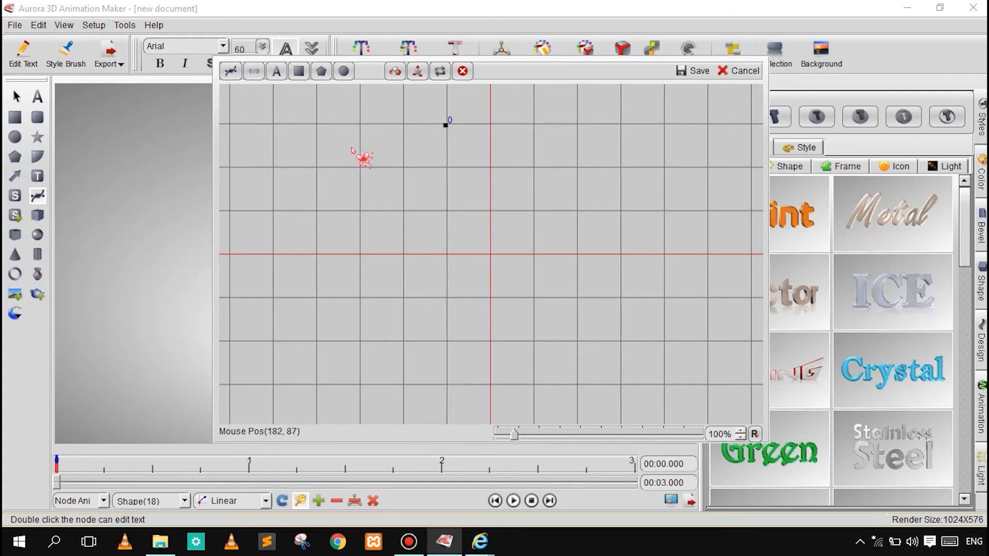
- Delete all paths from the path editor, discarding the started point
left_click_drag(352, 148, 390, 148)
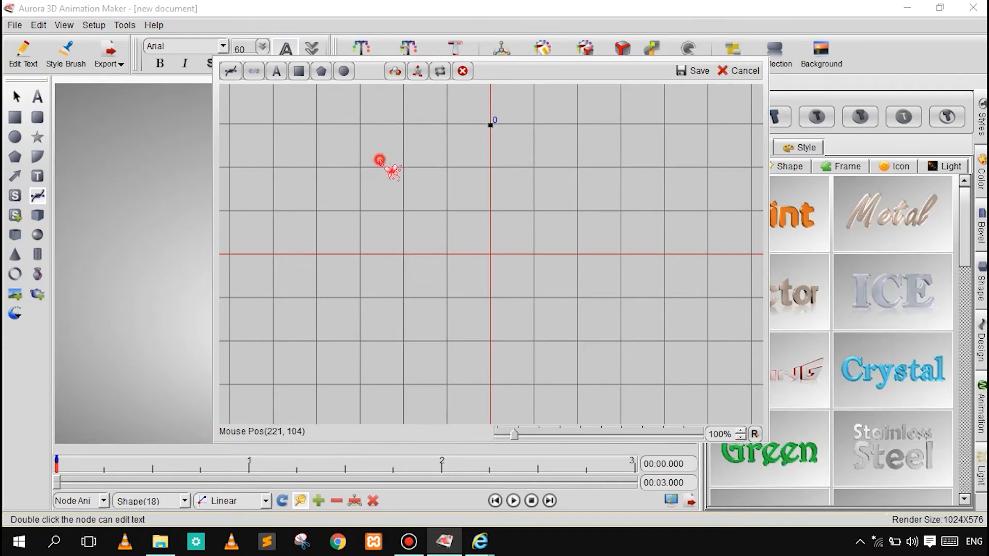
left_click_drag(481, 146, 508, 125)
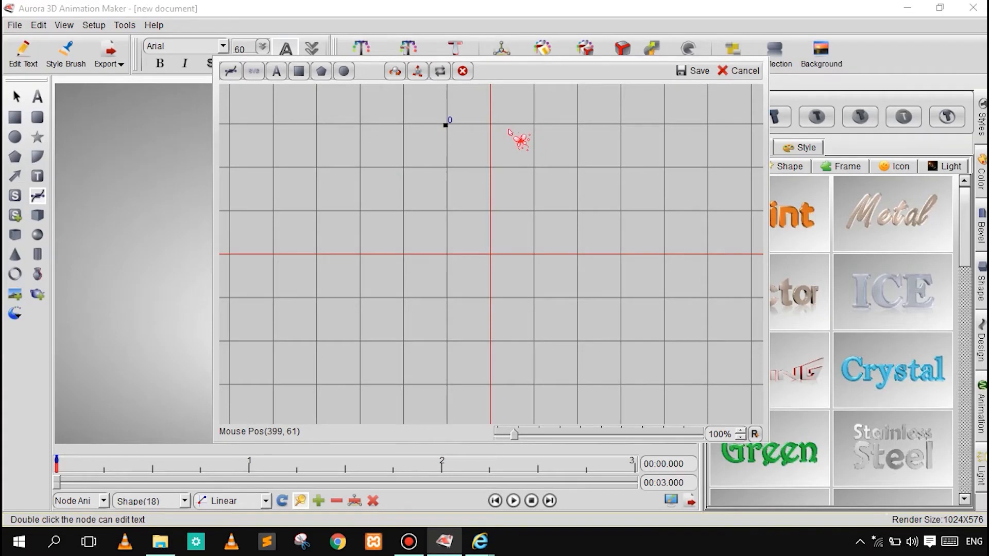
left_click(463, 71)
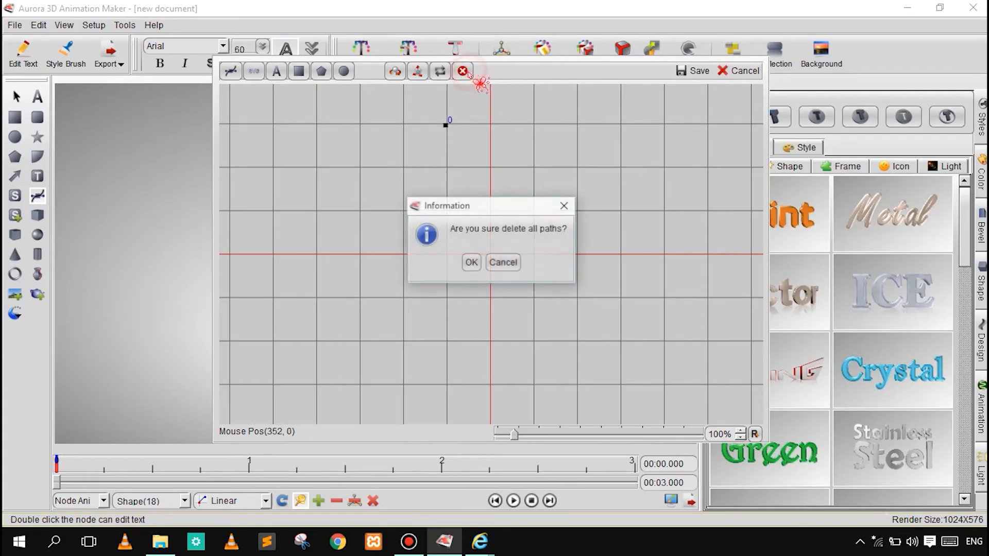
left_click(472, 271)
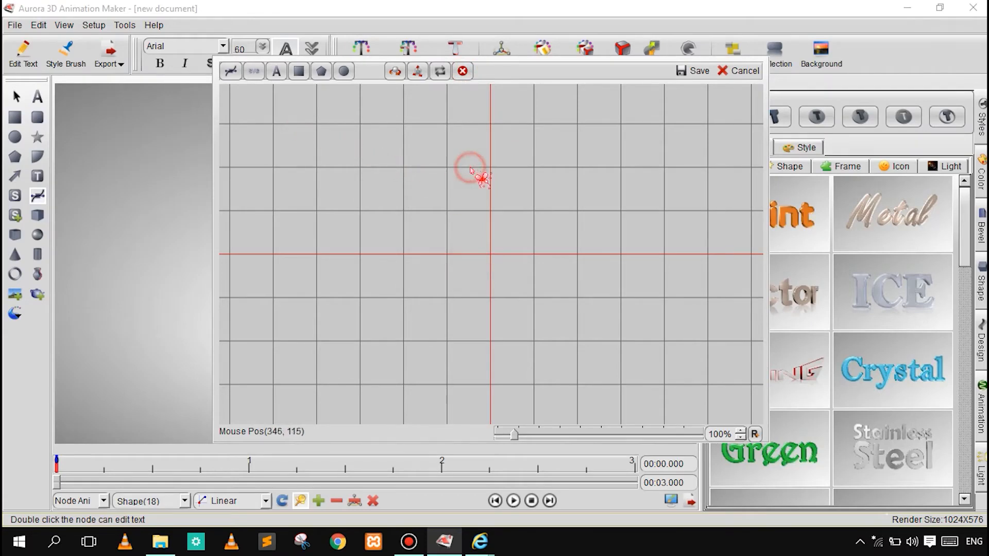
- Draw a curved three-cornered path with its first point on the second grid line above the horizontal axis and its lowest tip below the axis
left_click(230, 70)
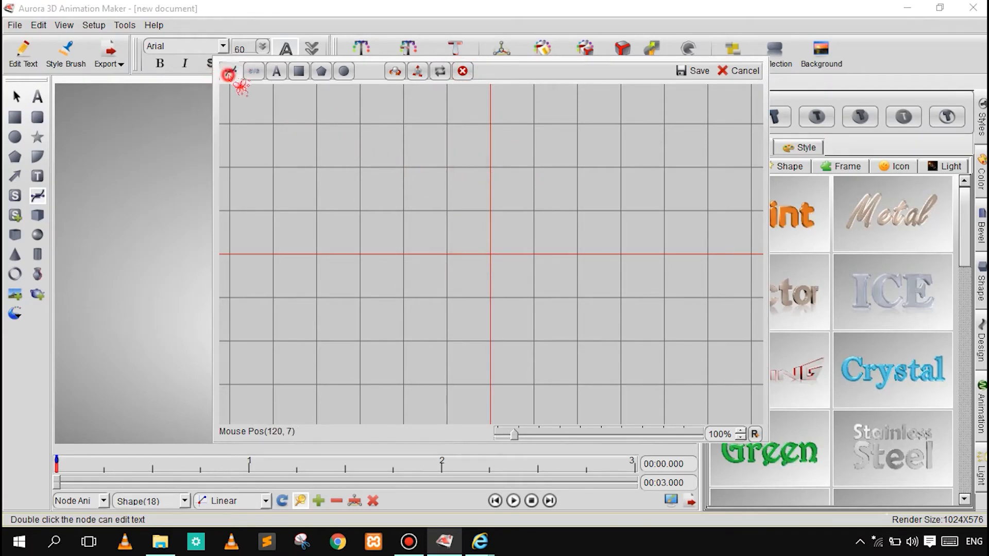
left_click(418, 167)
left_click_drag(449, 169, 412, 116)
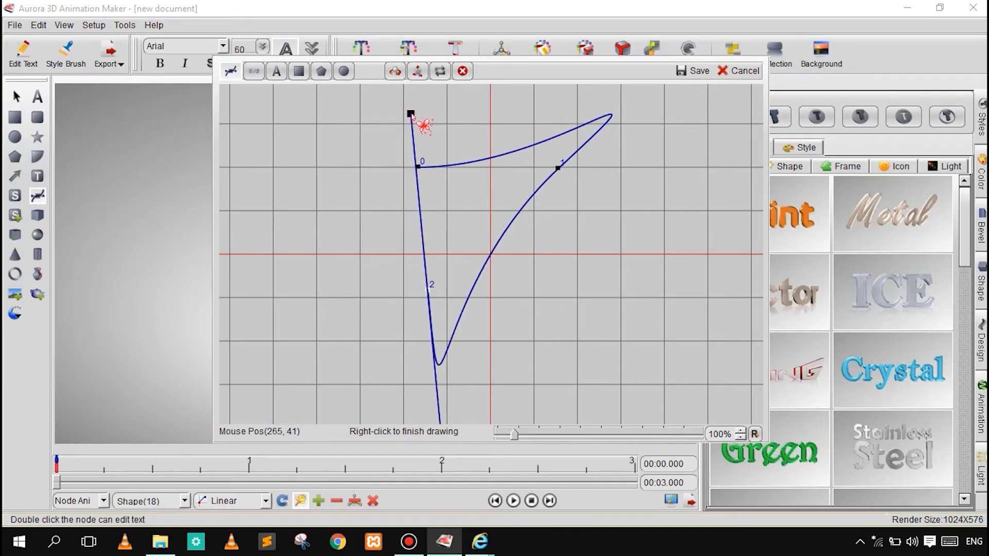
- Save the curved triangular shape, enlarge it and place it in the canvas's upper area, left of the large text
left_click(692, 70)
left_click_drag(342, 246, 203, 249)
left_click(380, 255)
left_click(227, 253)
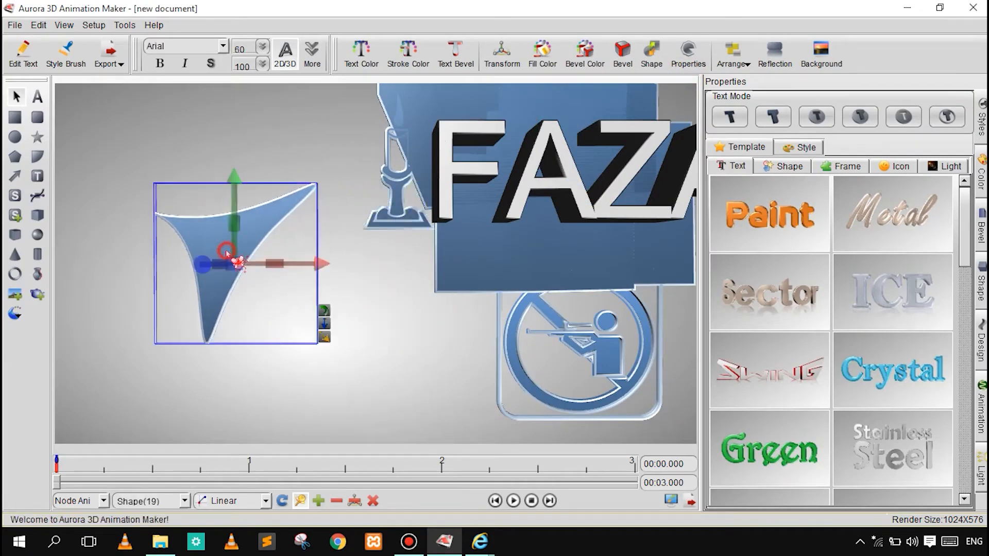
left_click(317, 330)
left_click(244, 265)
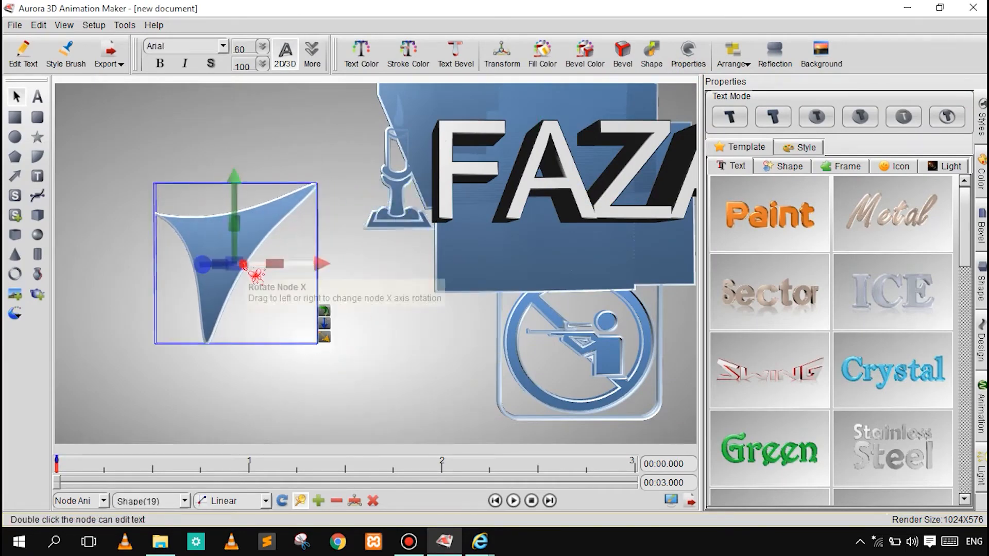
left_click_drag(324, 337, 420, 338)
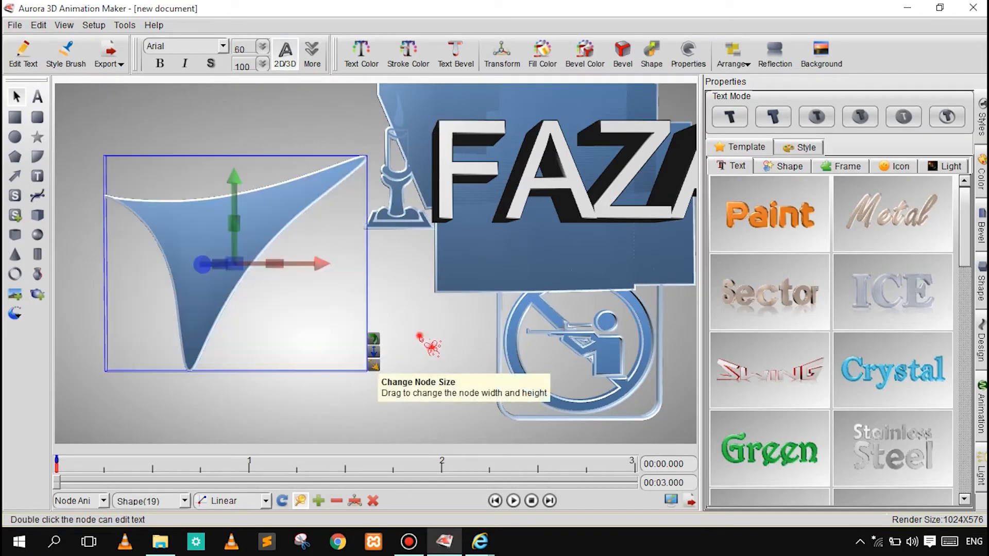
left_click(420, 339)
left_click_drag(230, 254, 170, 201)
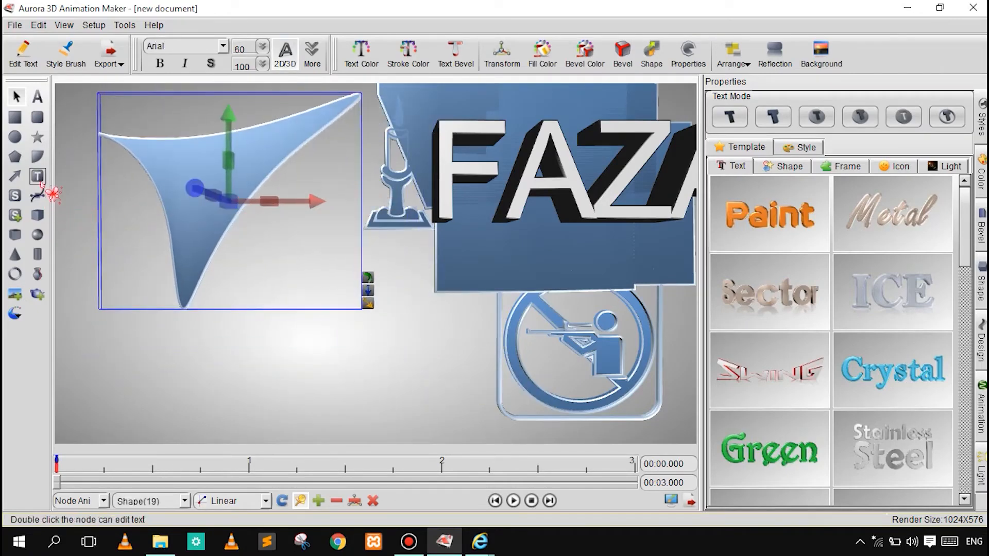
- Draw another path with a straight top edge, curved sides and a wavy bottom edge, ending at its starting point
left_click(38, 196)
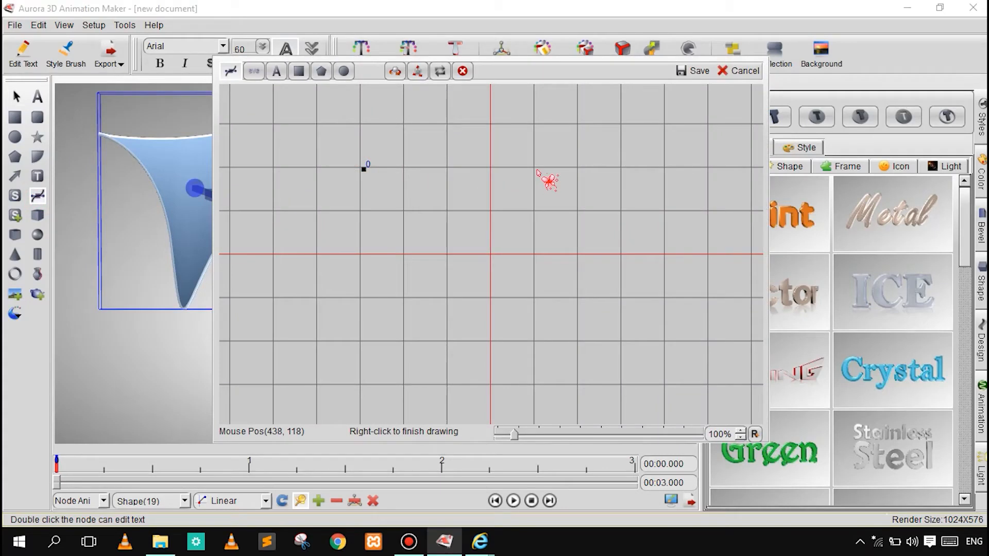
left_click(552, 168)
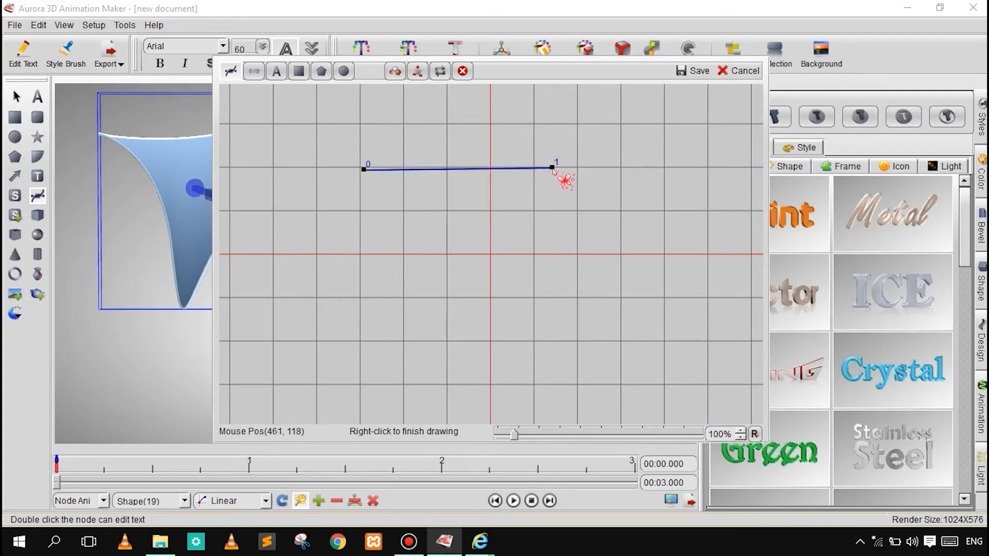
left_click_drag(552, 170, 368, 173)
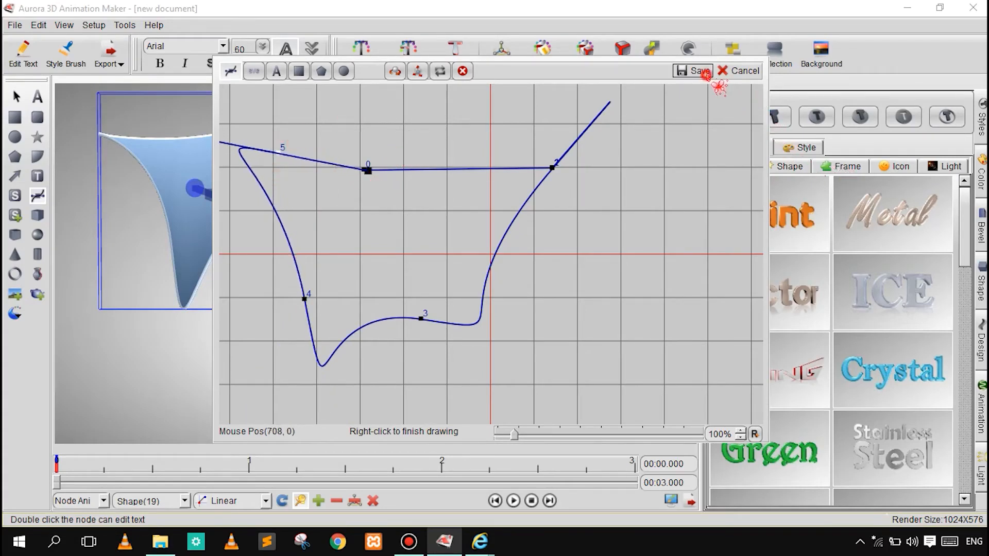
- Save the wavy-bottomed shape, move the curved triangle behind the large text and place the new shape behind the text's left end
left_click(692, 71)
left_click_drag(354, 280, 275, 370)
left_click(428, 353)
left_click_drag(225, 203, 601, 177)
left_click_drag(248, 371, 381, 200)
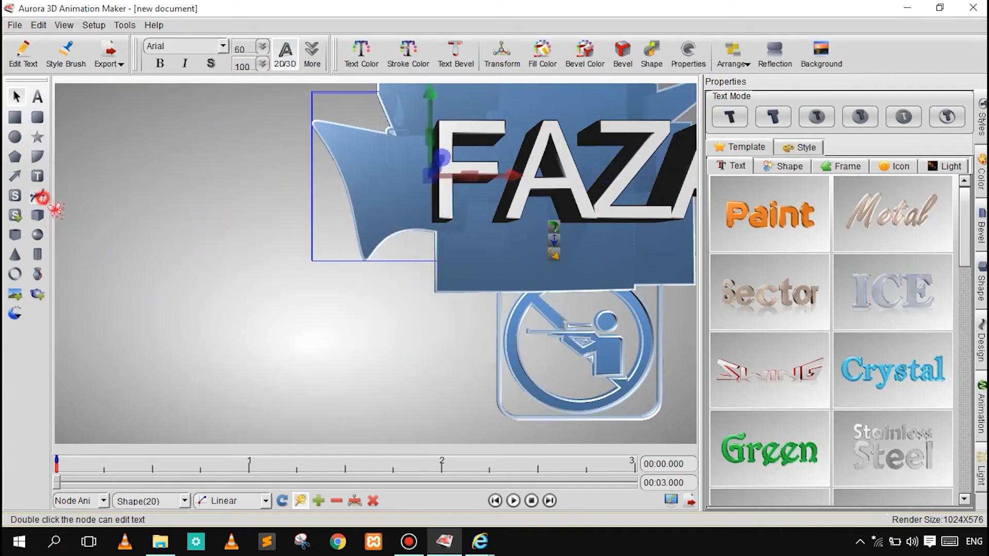
- Try drawing a path with a straight top edge and several overlapping looped curves around the grid's centre
left_click(40, 196)
left_click(408, 174)
left_click(557, 176)
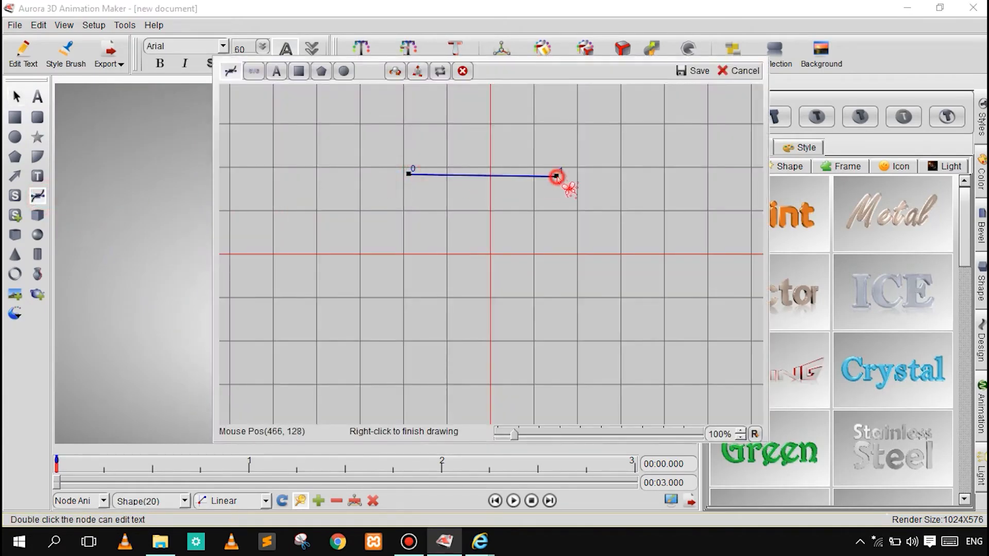
left_click_drag(558, 177, 458, 312)
left_click_drag(496, 247, 342, 235)
left_click_drag(315, 155, 446, 297)
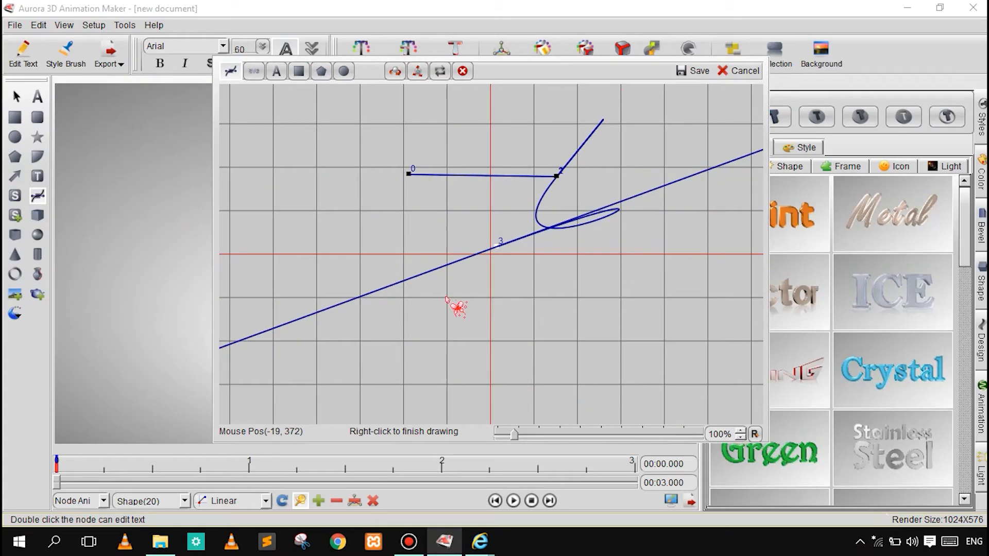
left_click_drag(518, 236, 590, 321)
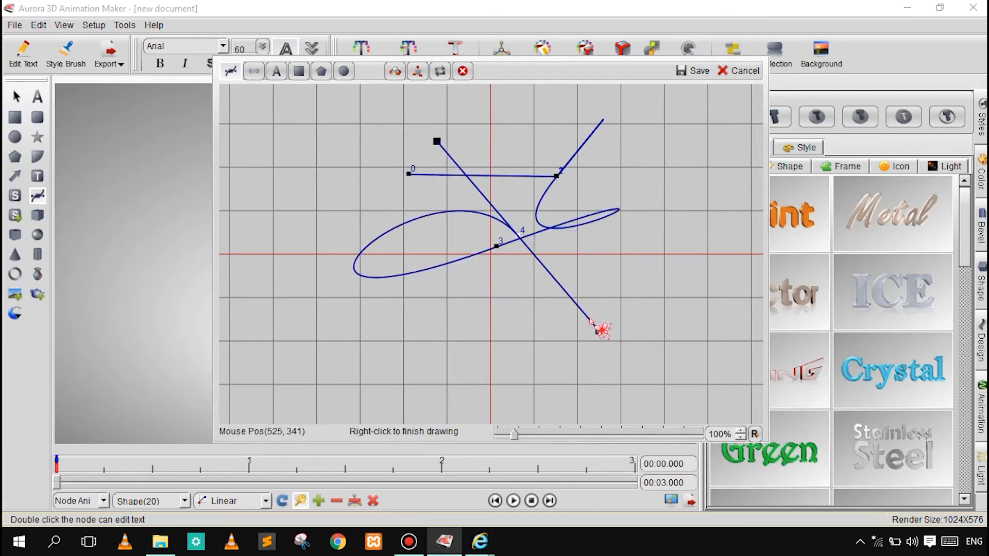
left_click_drag(517, 234, 402, 180)
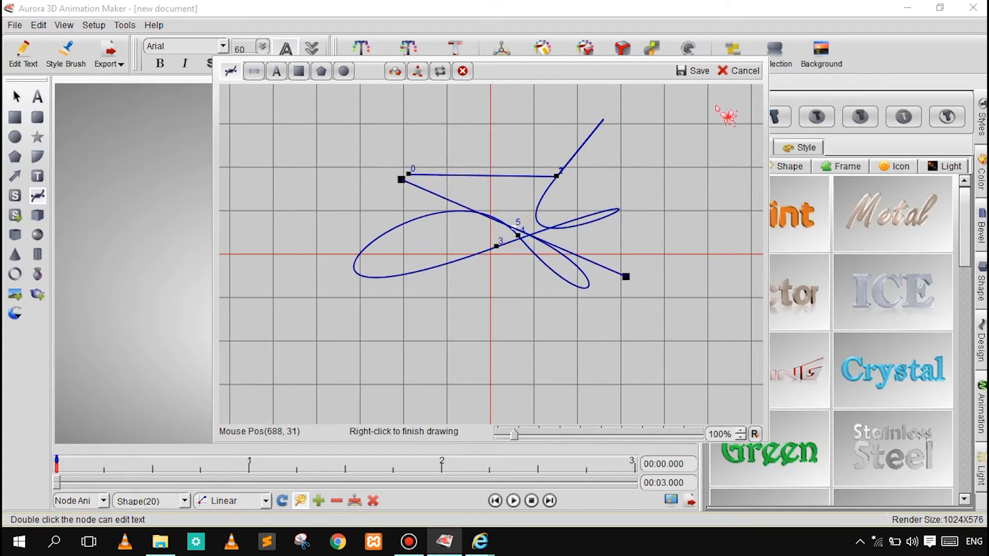
- Save the looped path shape to the canvas and delete it
left_click(693, 70)
left_click(287, 389)
left_click(246, 304)
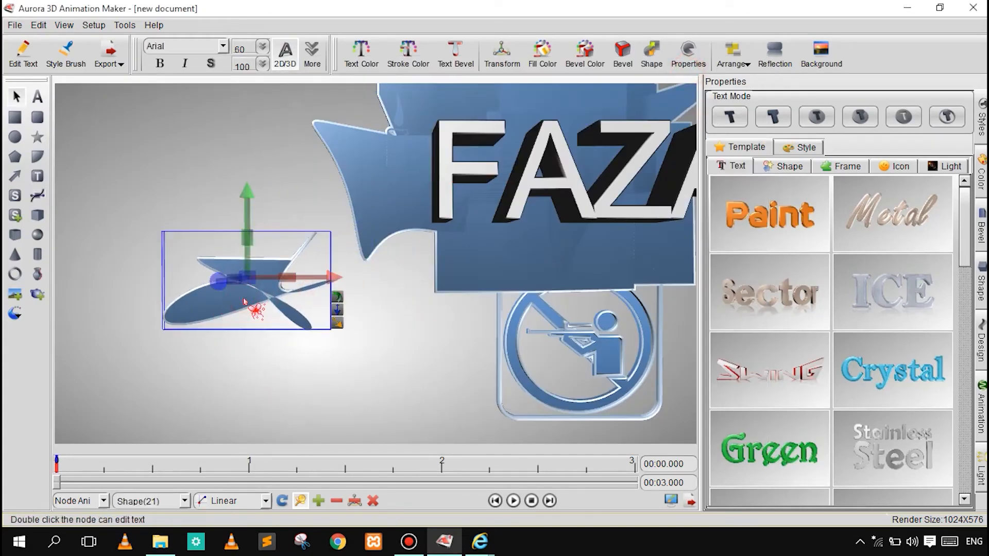
key("Delete")
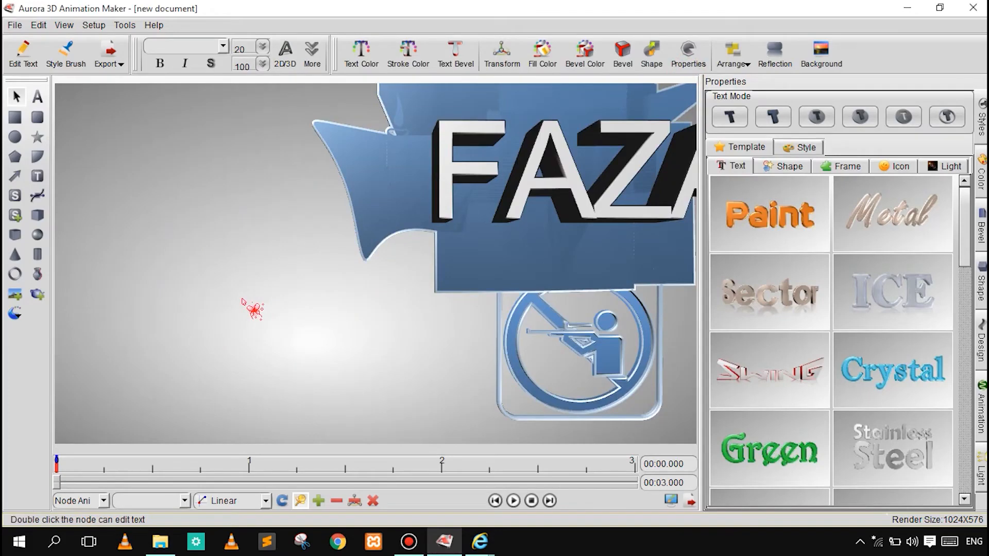
- Draw a path with a straight top edge and curved sides tapering to a lower point, with a tail extending left of its starting point
left_click(35, 200)
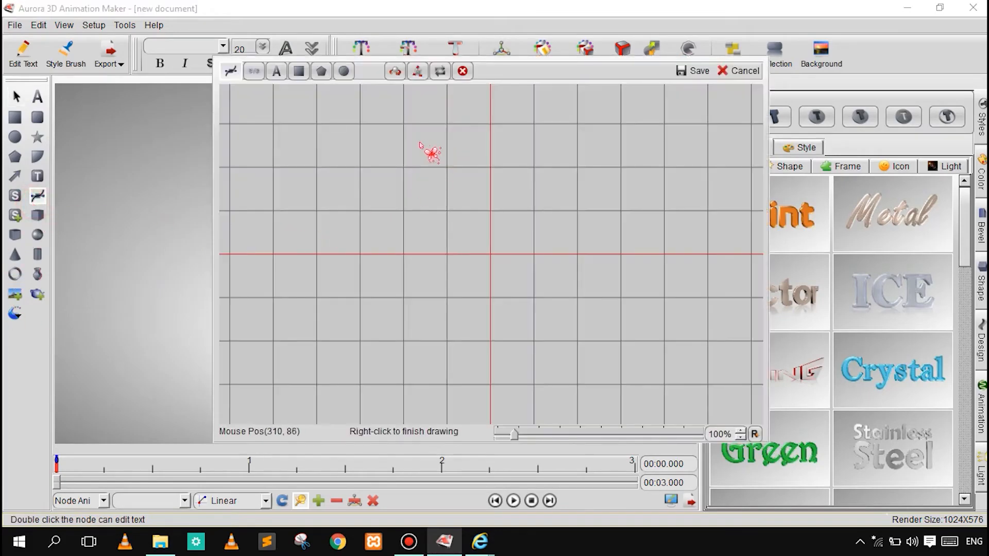
left_click(379, 148)
left_click(558, 148)
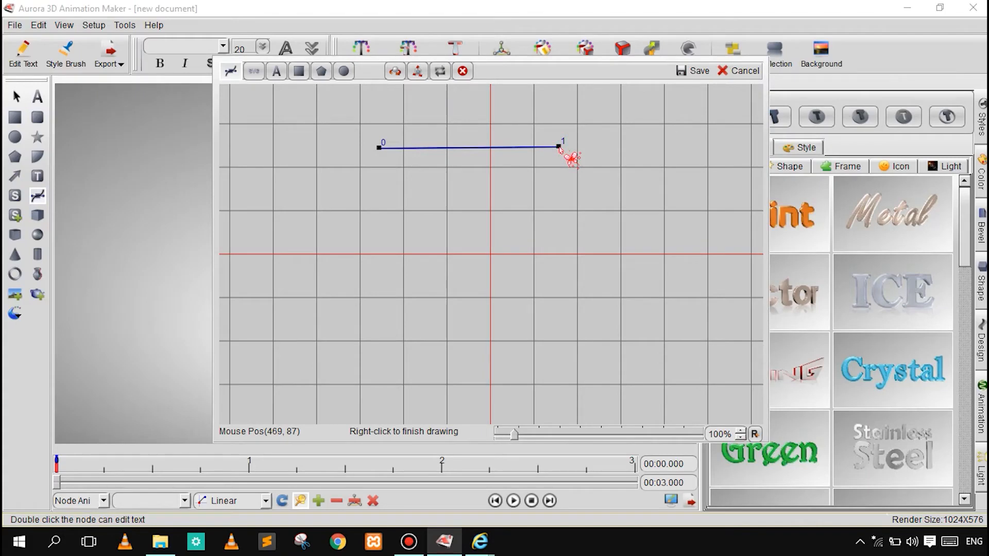
left_click_drag(558, 147, 445, 335)
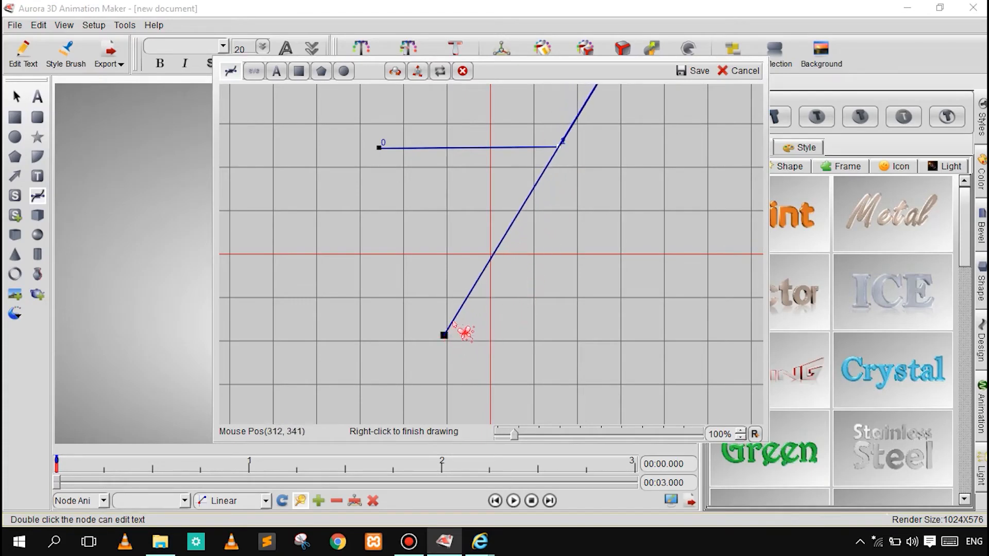
left_click_drag(443, 335, 106, 392)
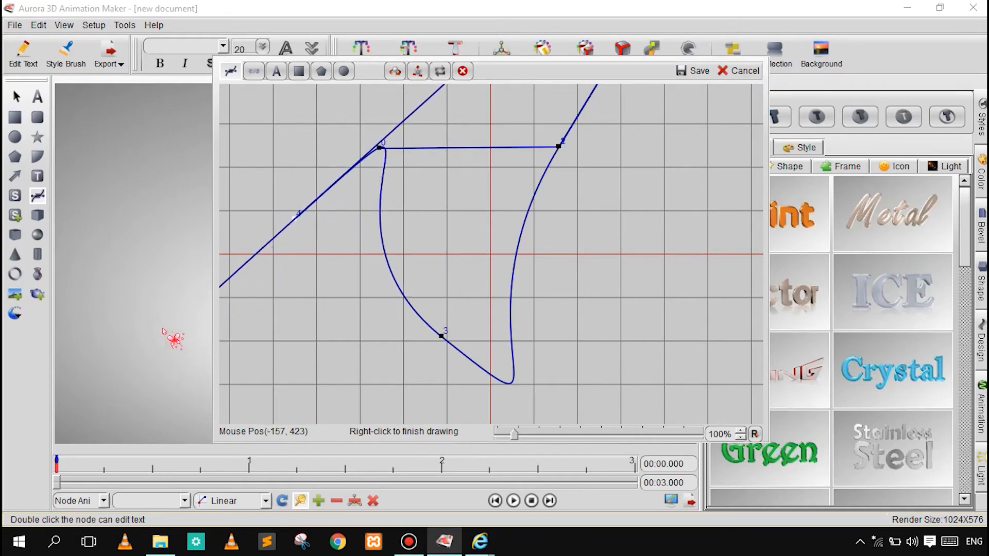
- Save the tapered curved shape and place it on the canvas left of the large text
left_click(688, 72)
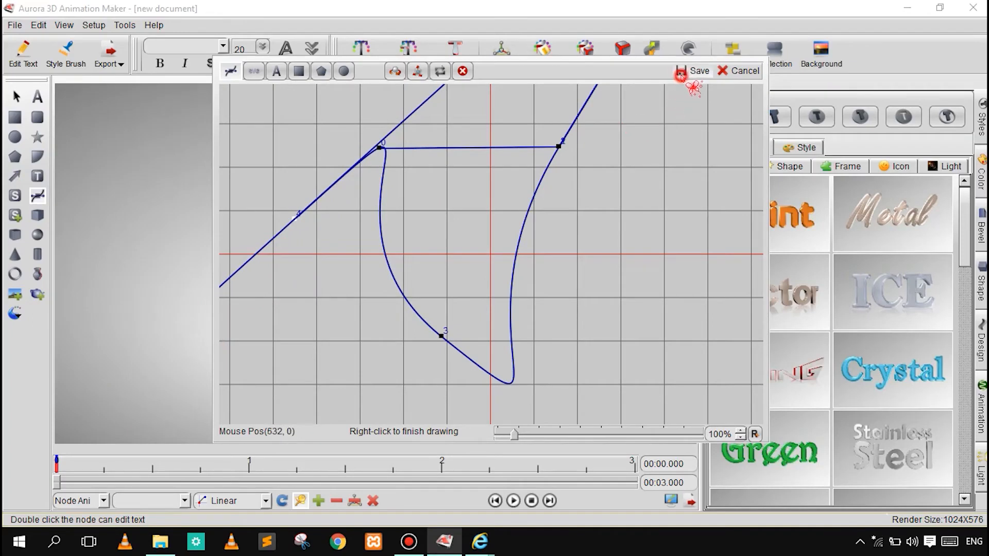
left_click_drag(300, 304, 221, 292)
left_click(354, 311)
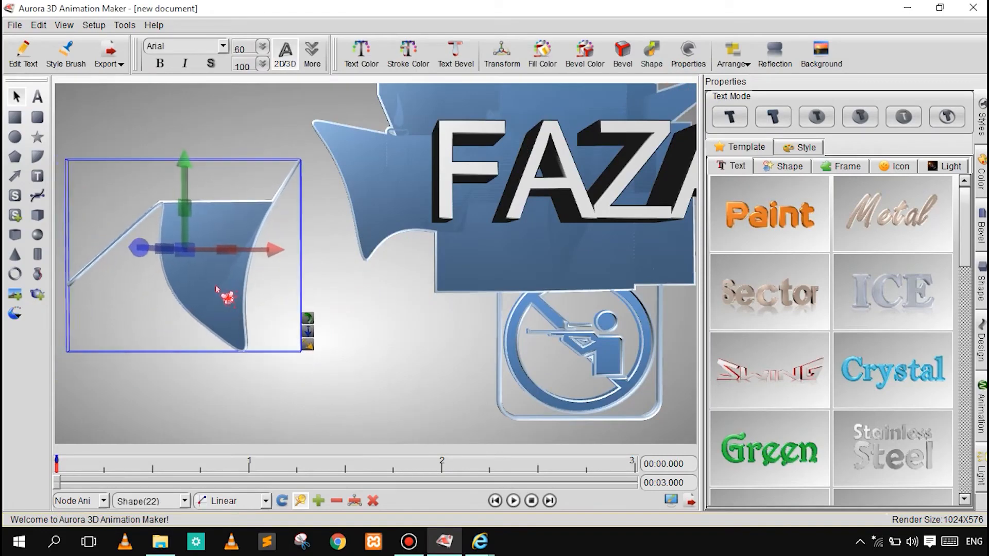
- Move the curved blue shape slightly up and to the left on the canvas
left_click(338, 255)
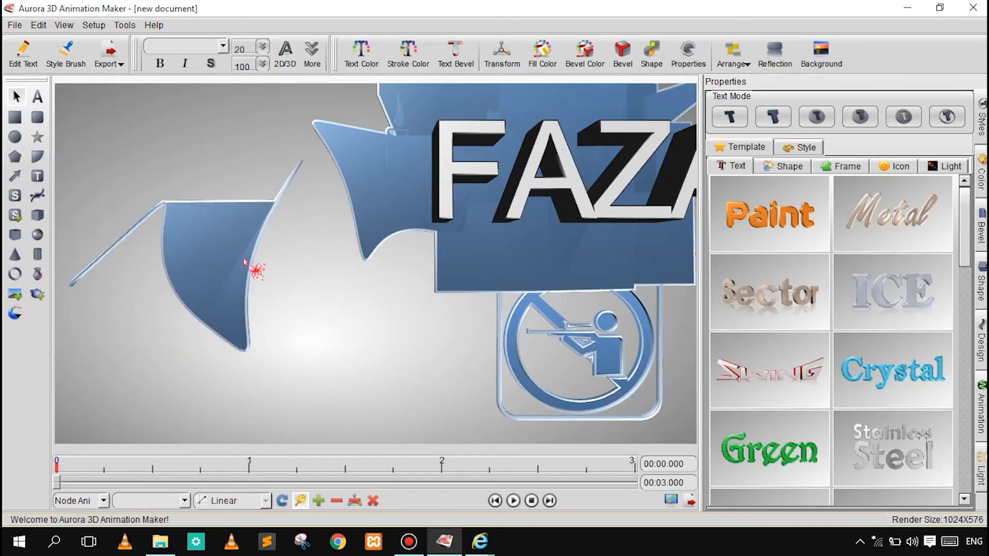
left_click_drag(205, 269, 194, 261)
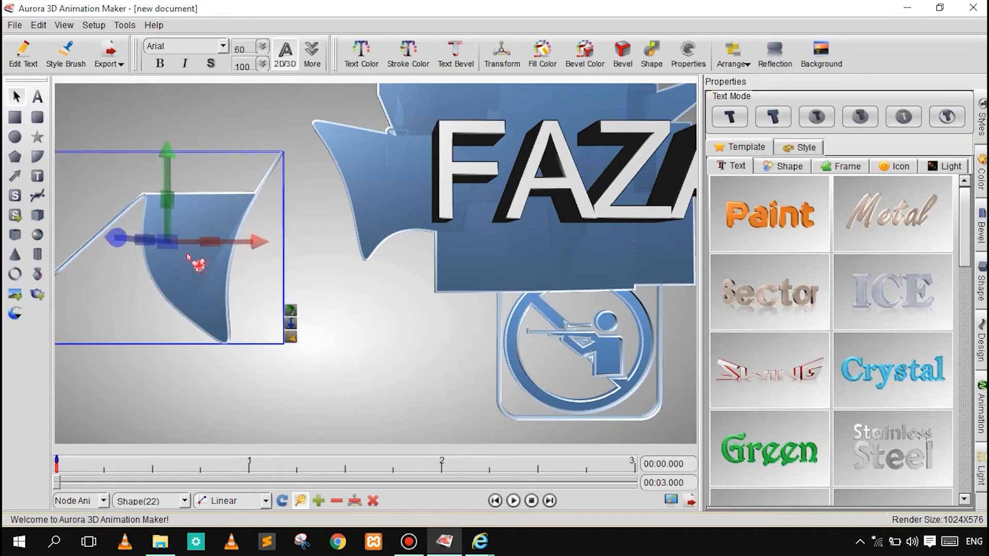
left_click(319, 282)
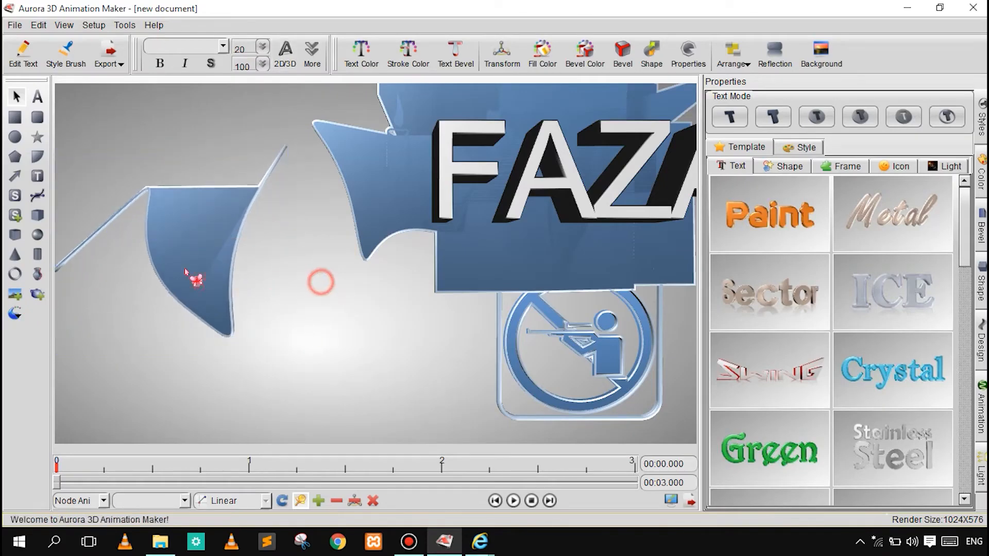
- Start a custom shape with a 100 by 100 rectangle and stretch its two left corners outward into an irregular quadrilateral
left_click(41, 201)
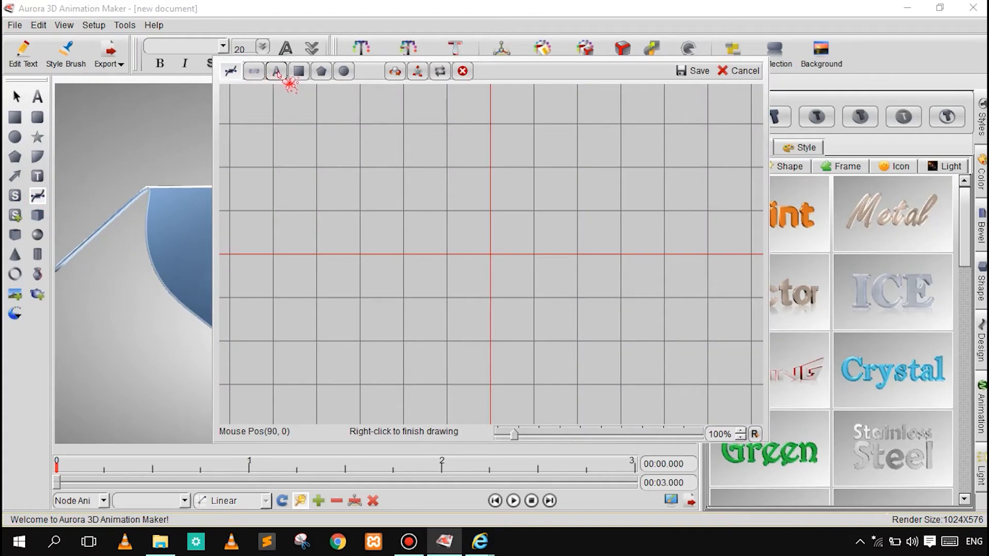
left_click(299, 72)
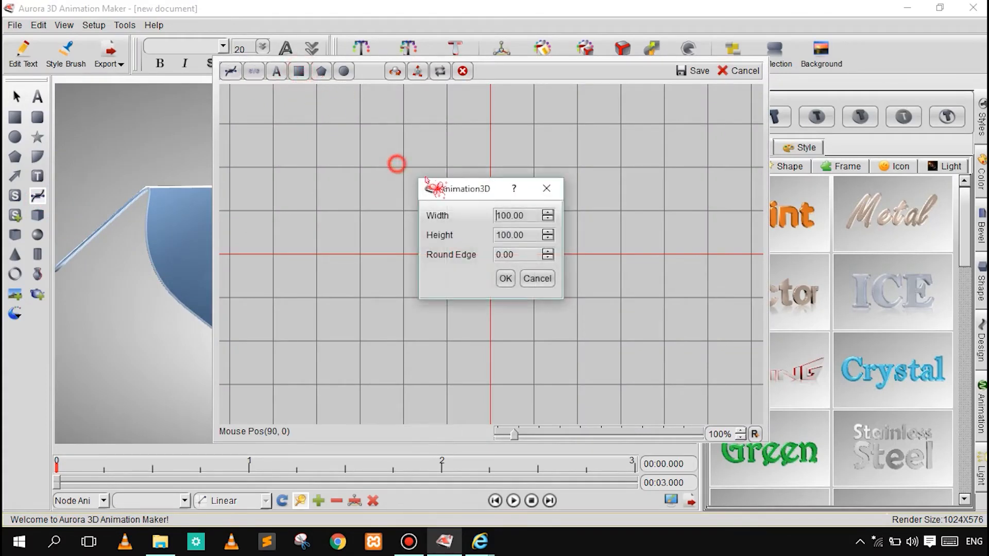
left_click(505, 278)
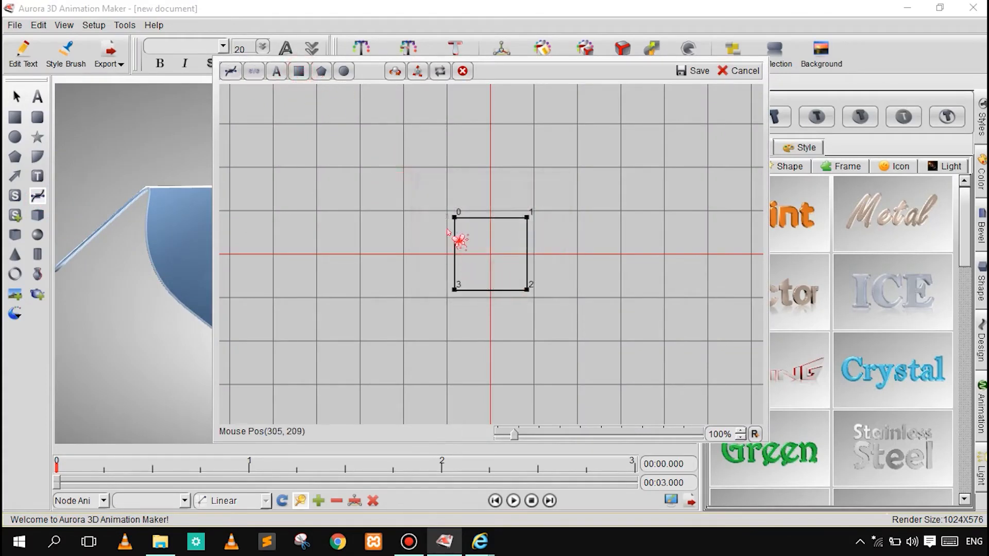
left_click_drag(455, 218, 311, 151)
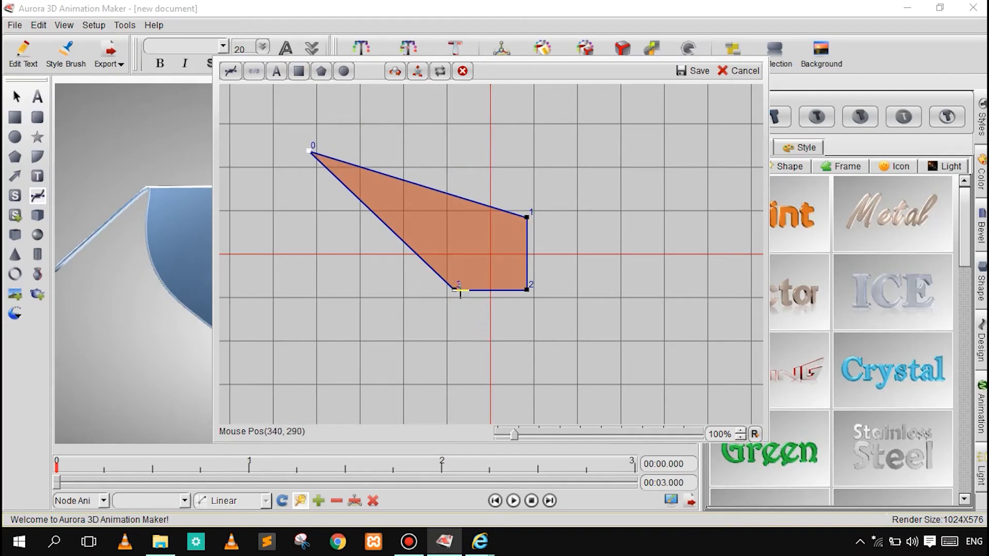
left_click_drag(455, 289, 349, 301)
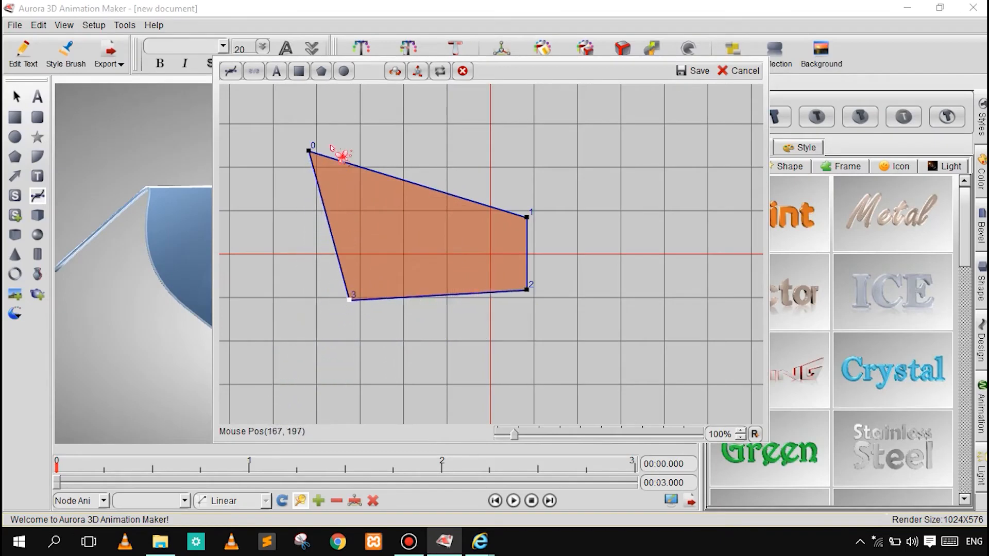
- Add a 14-pointed star to the drawing grid and move it and the quadrilateral apart
left_click(321, 72)
left_click(549, 207)
left_click(548, 205)
left_click(549, 204)
left_click(548, 204)
left_click(505, 287)
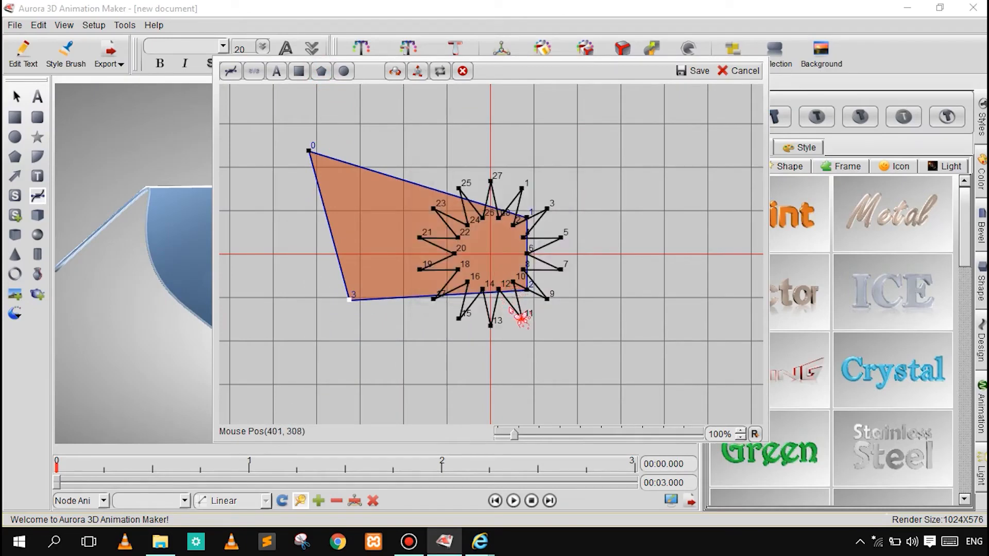
left_click_drag(497, 291, 400, 190)
left_click_drag(530, 281, 581, 268)
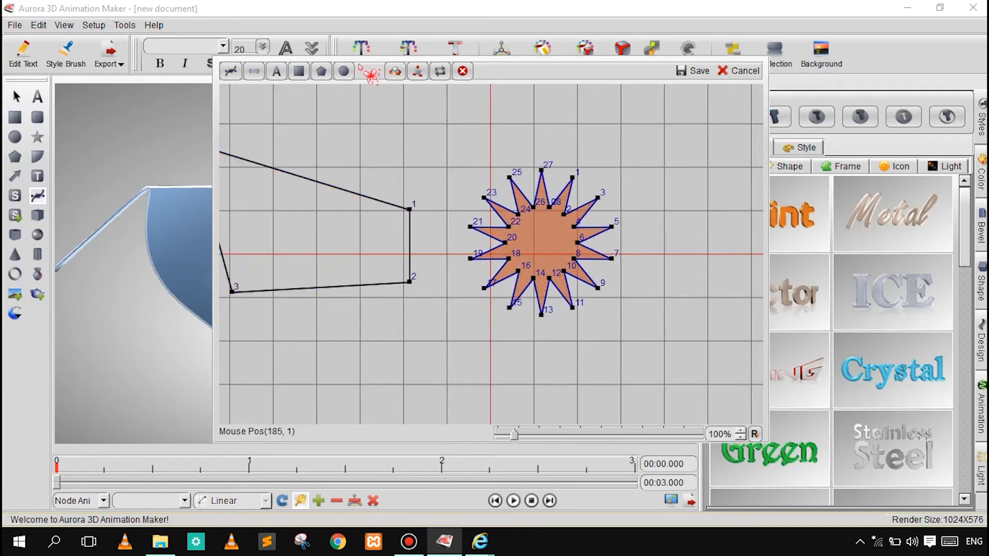
- Pull the star's inner point 12 far out to the right to form a long spike
left_click(483, 345)
left_click(554, 279)
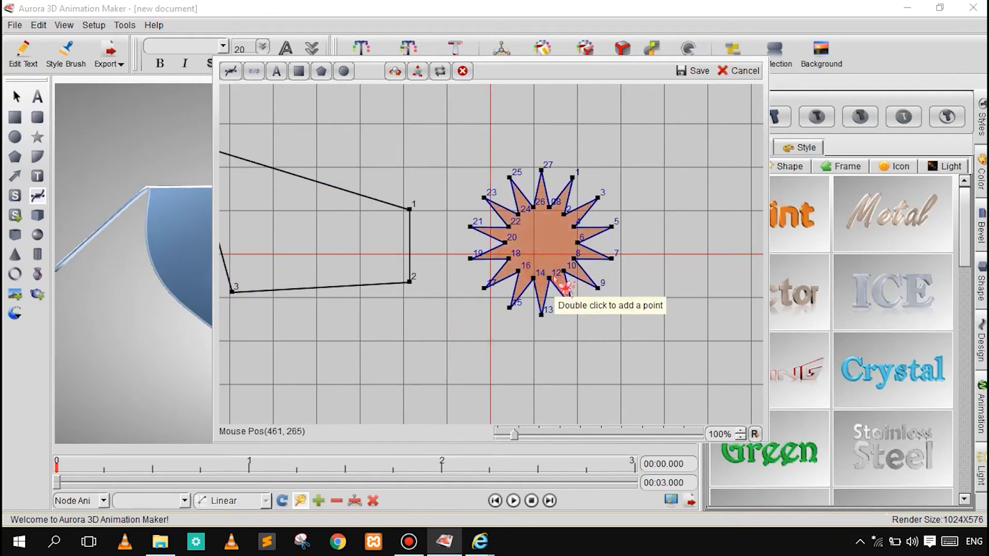
left_click_drag(552, 279, 725, 320)
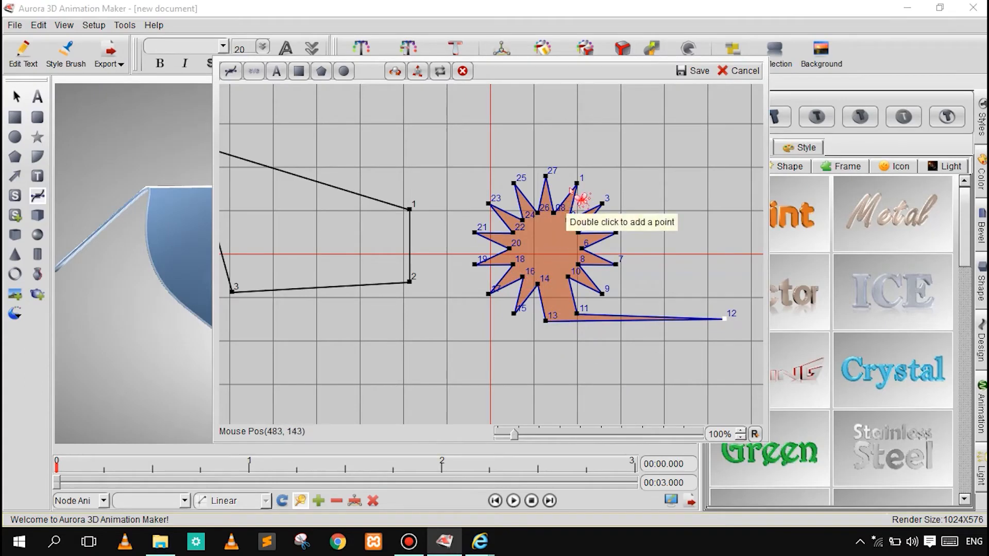
left_click_drag(576, 182, 491, 292)
left_click(529, 219)
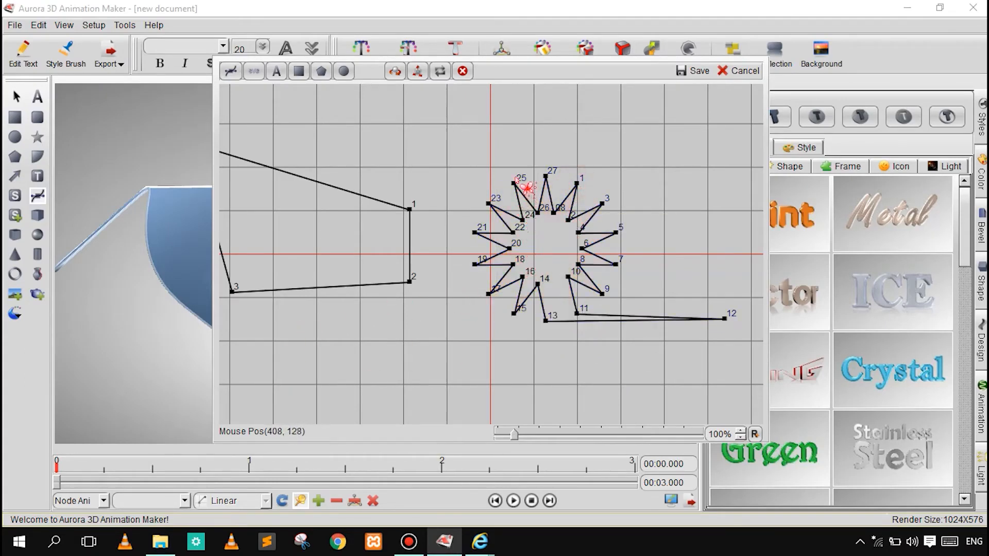
left_click_drag(524, 192, 571, 234)
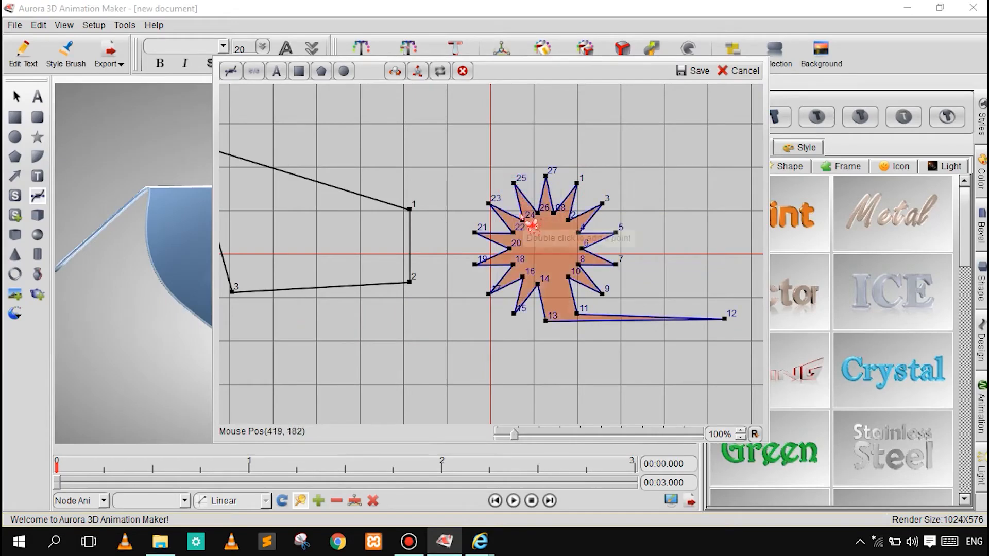
left_click(440, 176)
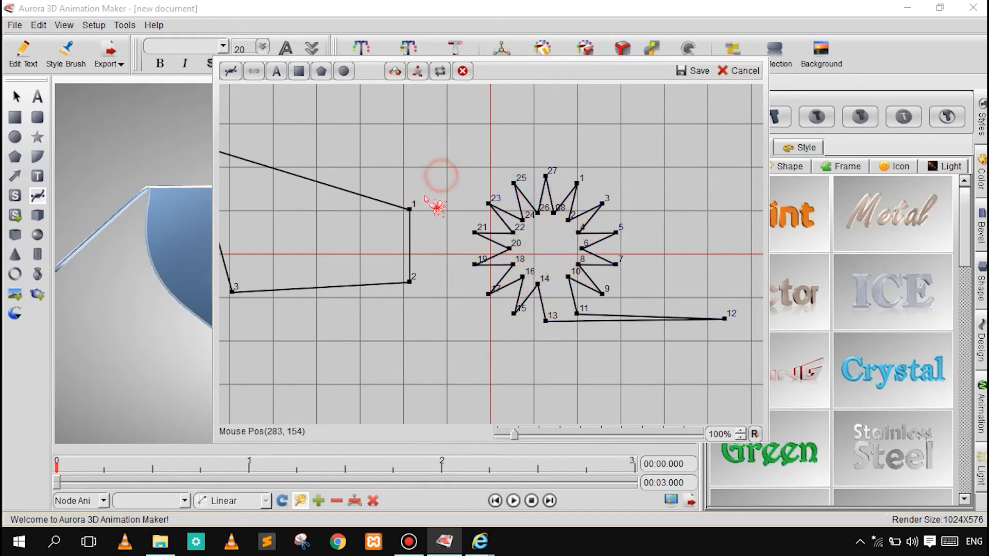
- Add a 100 by 100 circle and move it together with the quadrilateral down and left, clear of the star
left_click(322, 72)
left_click(546, 180)
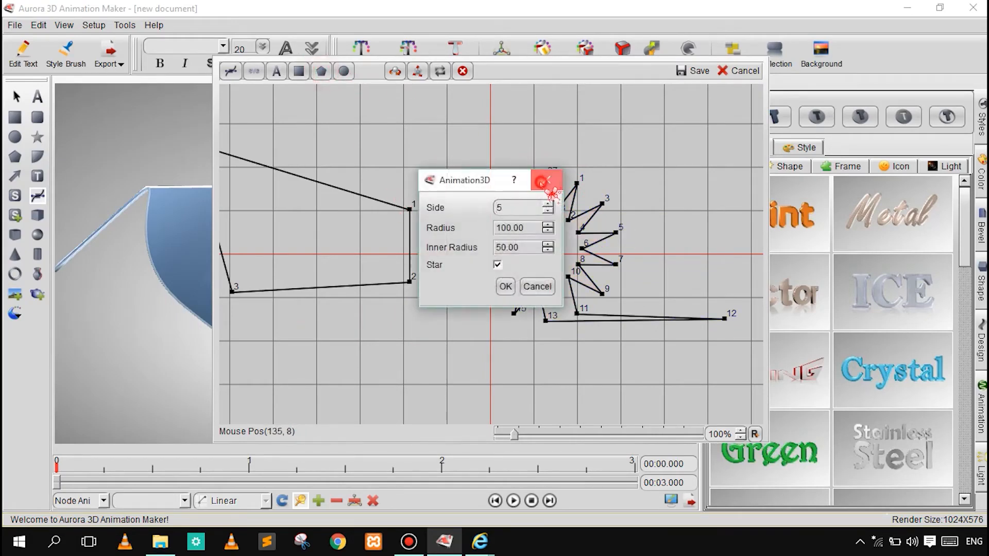
left_click(334, 70)
left_click(513, 245)
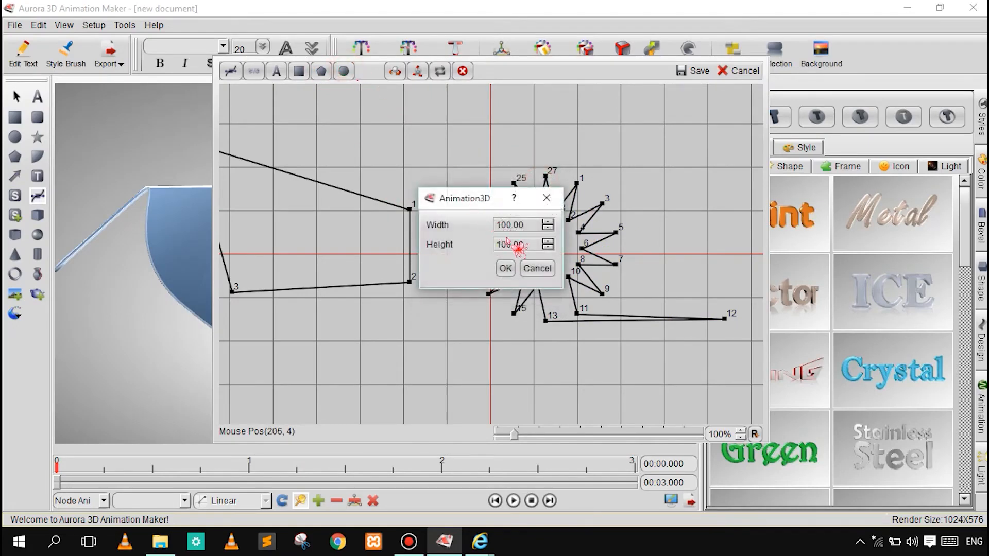
left_click(505, 268)
left_click_drag(397, 134, 480, 234)
left_click(433, 211)
left_click_drag(467, 280, 328, 337)
left_click(316, 191)
- Add a 5-sided polygon with radius 100, inner radius 50 and Star off above the circle, and move the quadrilateral below the star
left_click(295, 71)
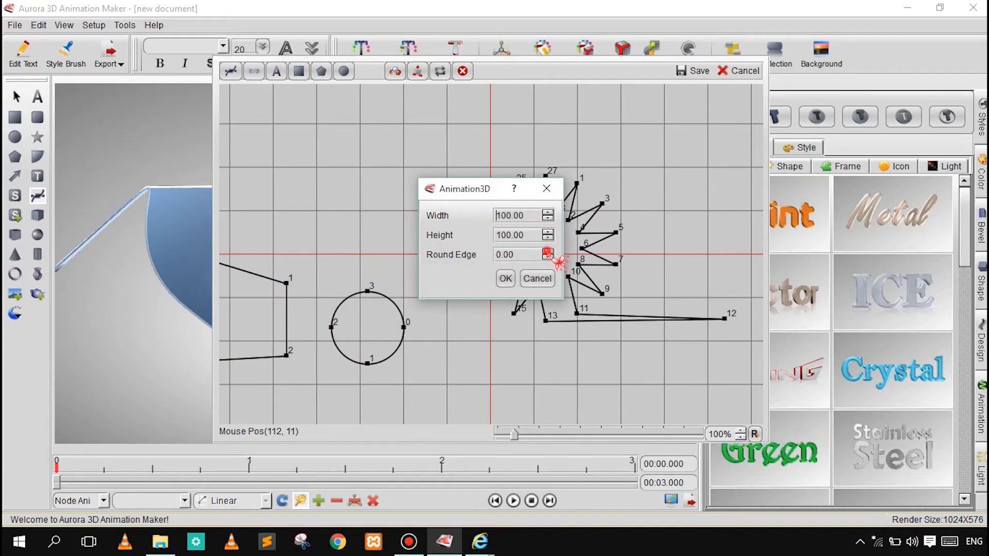
left_click(537, 278)
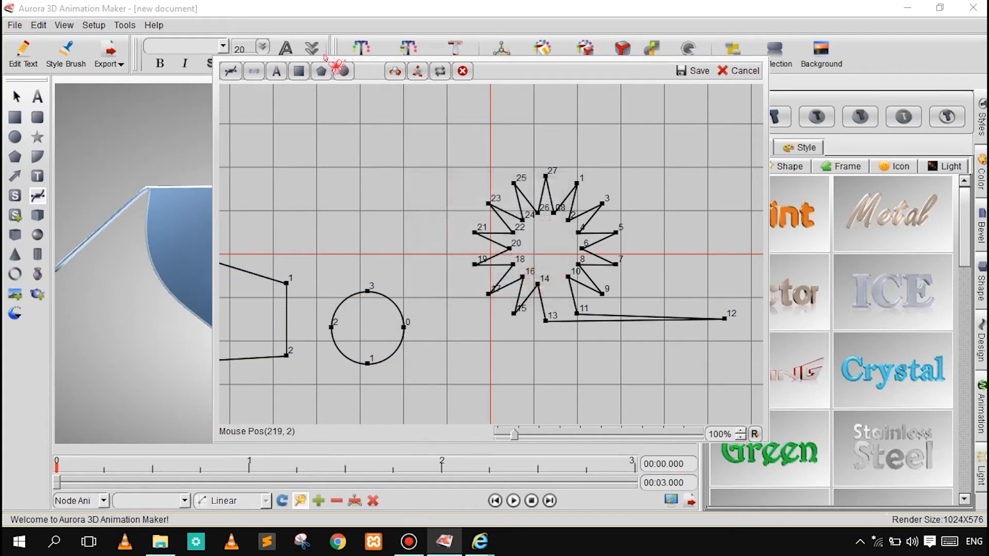
left_click(320, 72)
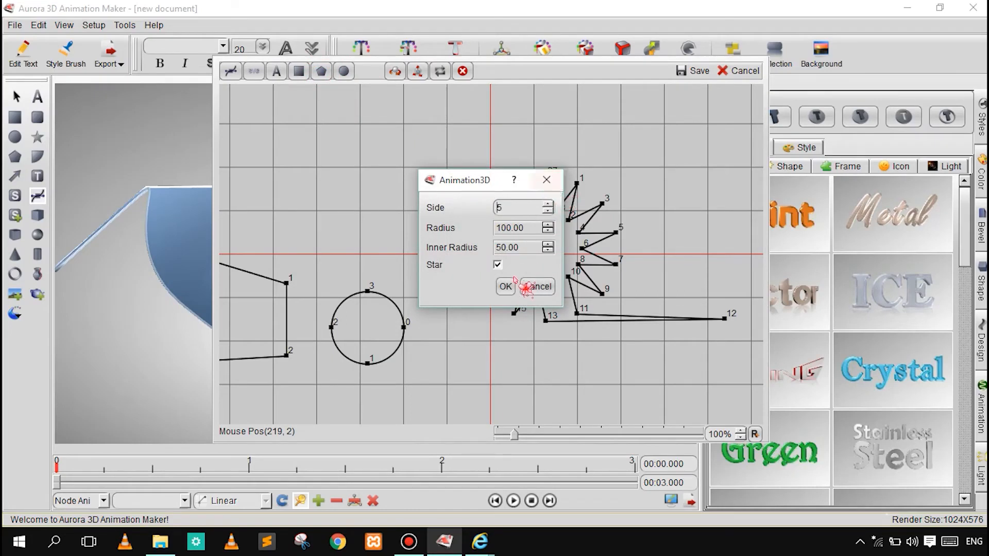
left_click(497, 264)
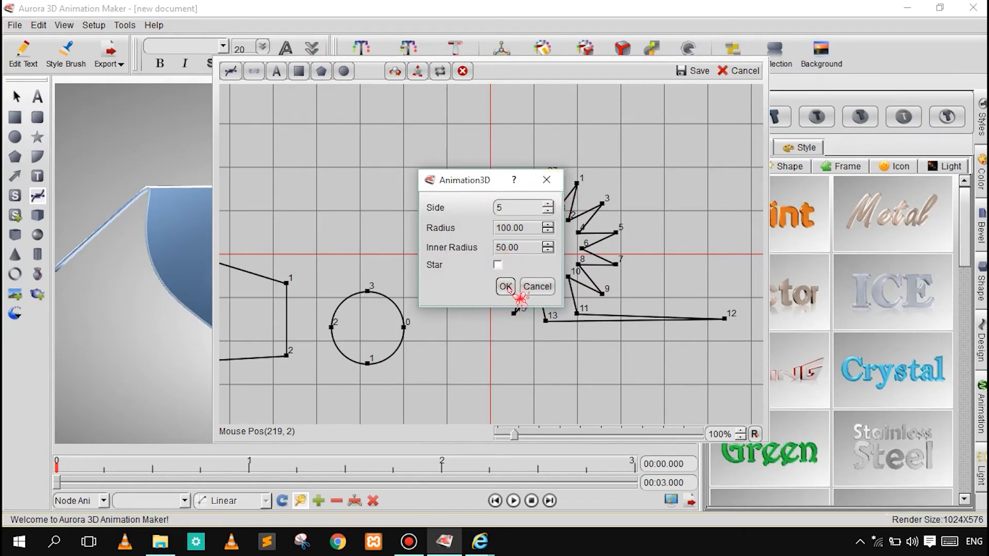
left_click(509, 289)
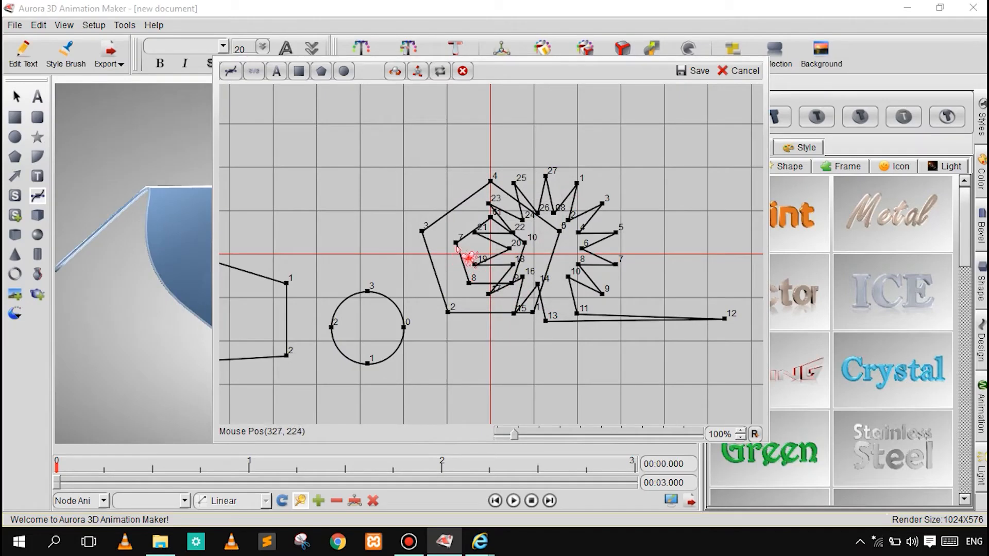
left_click(435, 244)
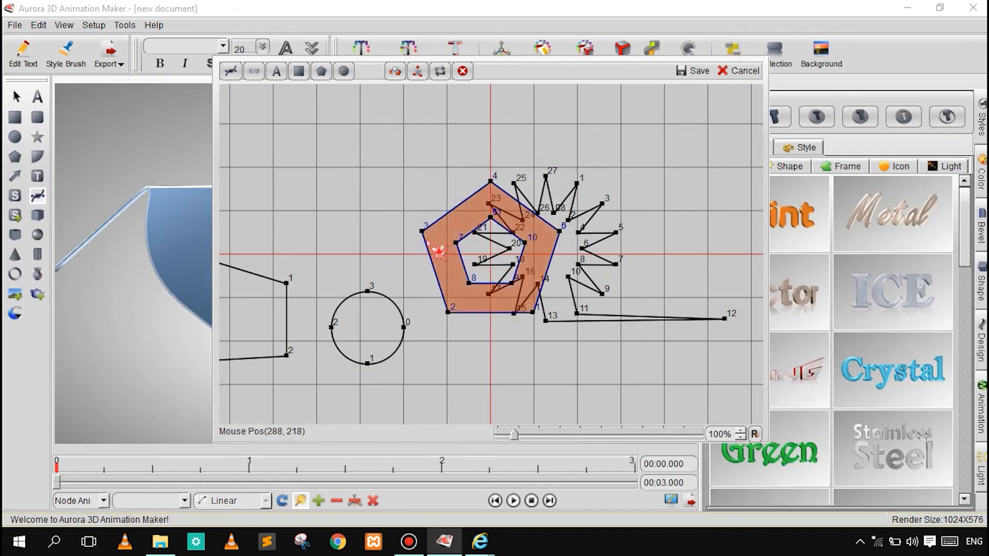
left_click_drag(412, 234, 269, 174)
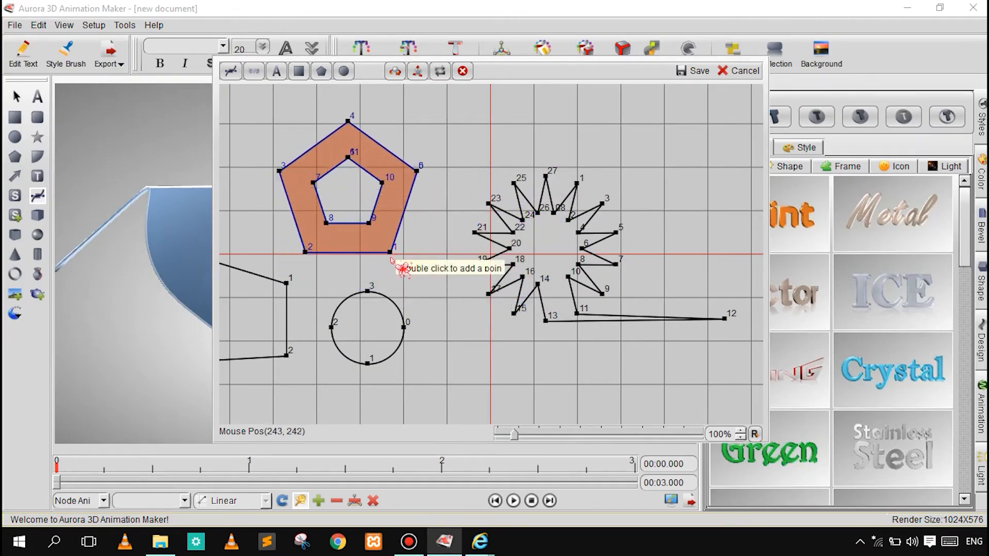
left_click_drag(387, 253, 424, 270)
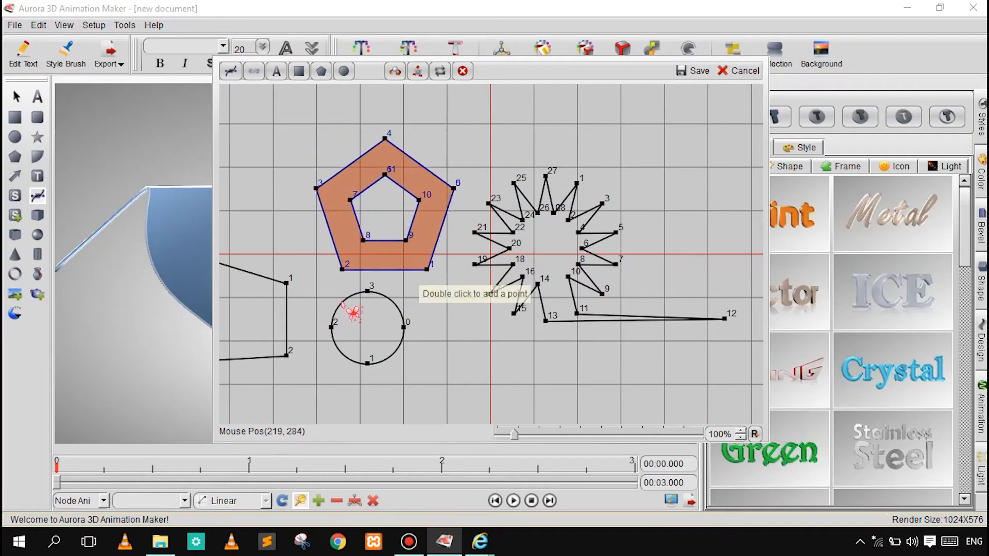
left_click_drag(284, 284, 635, 349)
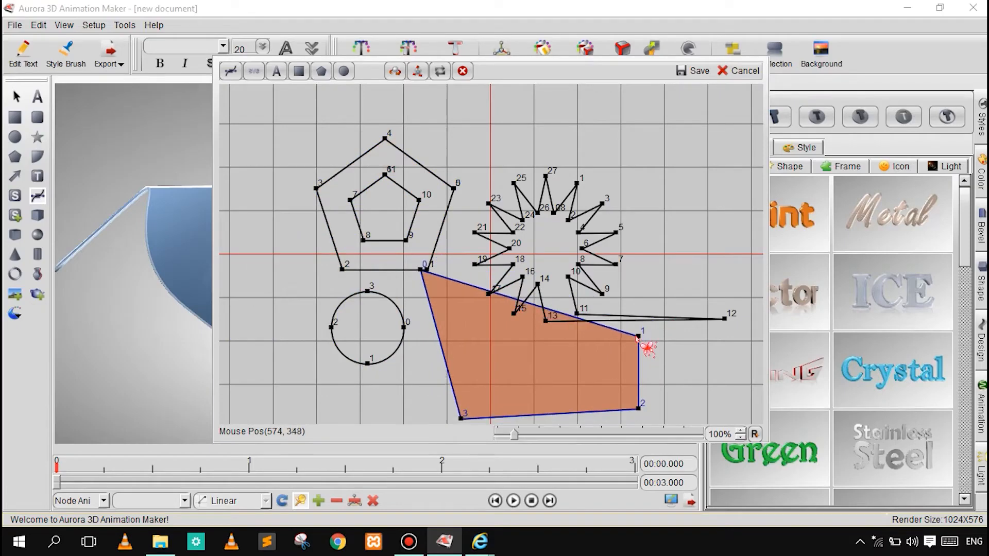
- Save the custom drawing and shift the resulting shape slightly up and left on the canvas
left_click(692, 70)
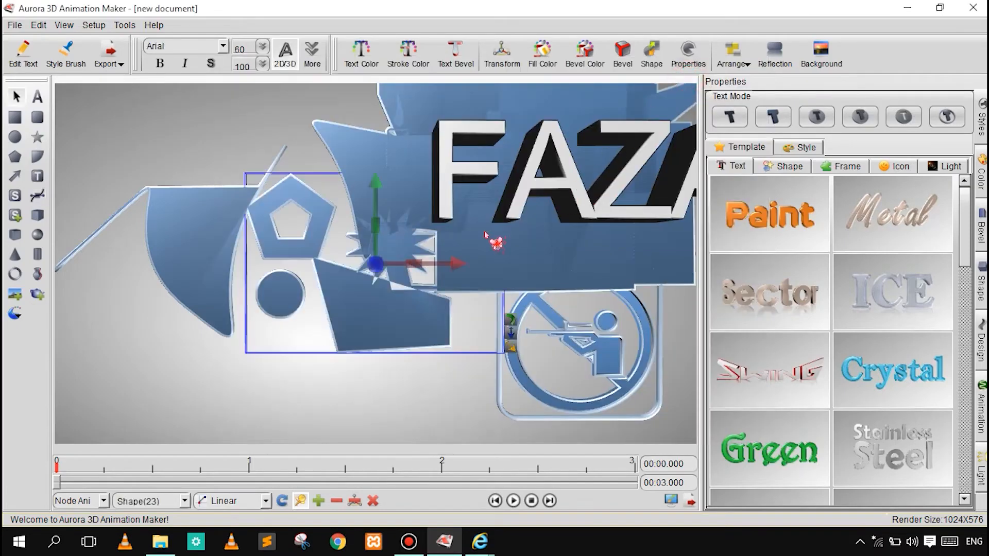
left_click_drag(379, 250, 323, 304)
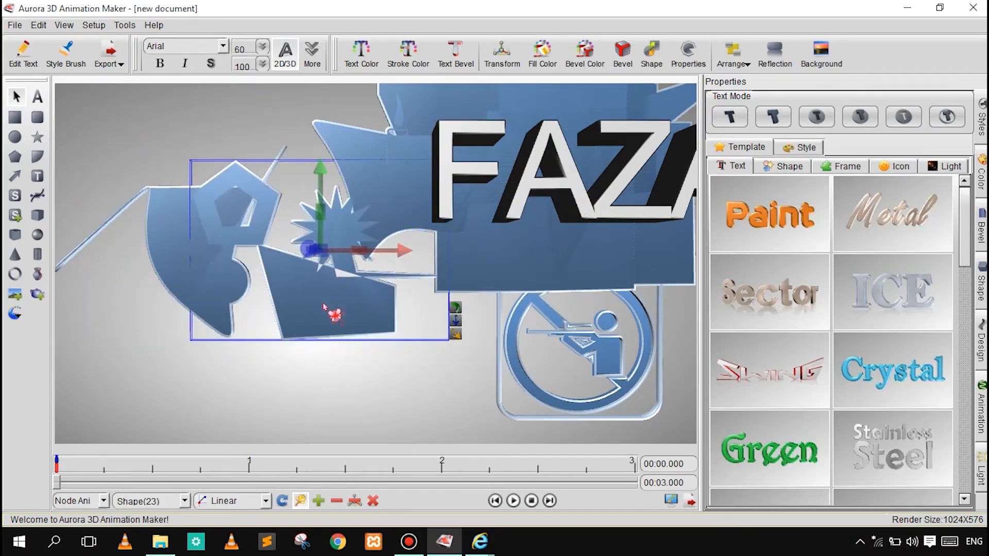
- Draw a cylinder, turn it to lie nearly horizontal, and place it just below the letters A and Z
left_click(40, 256)
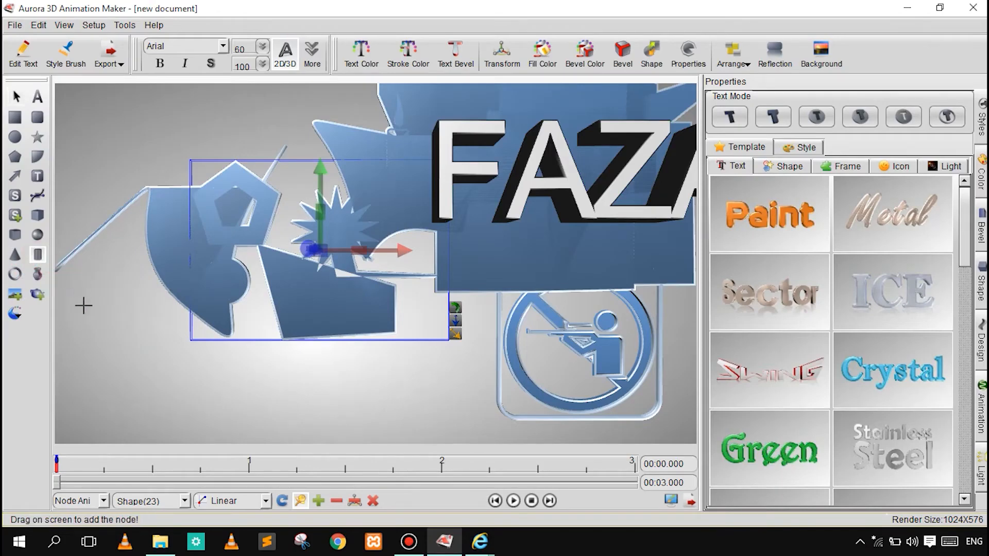
left_click_drag(108, 269, 164, 393)
left_click_drag(135, 258, 227, 351)
left_click_drag(132, 265, 178, 461)
left_click_drag(142, 331, 520, 268)
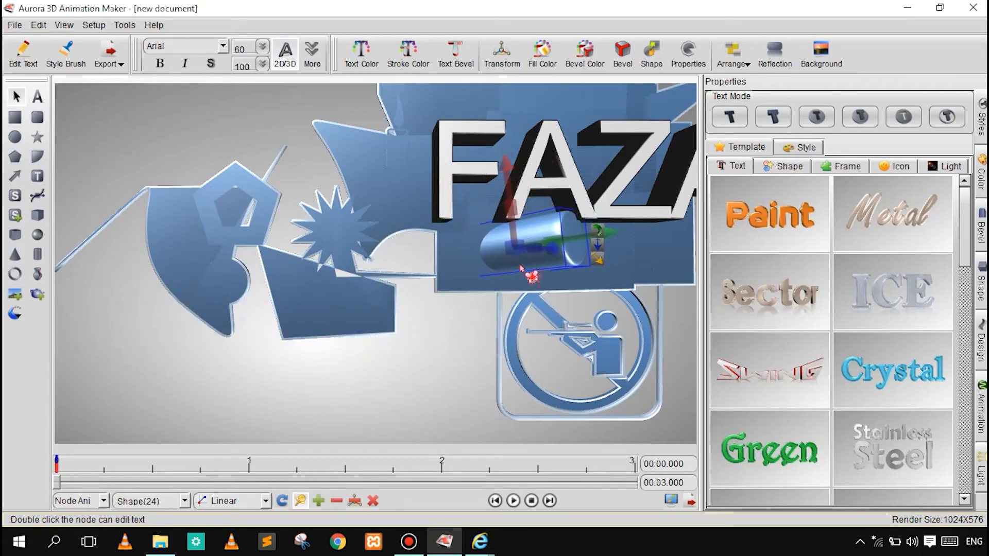
left_click_drag(567, 241, 495, 265)
left_click(442, 301)
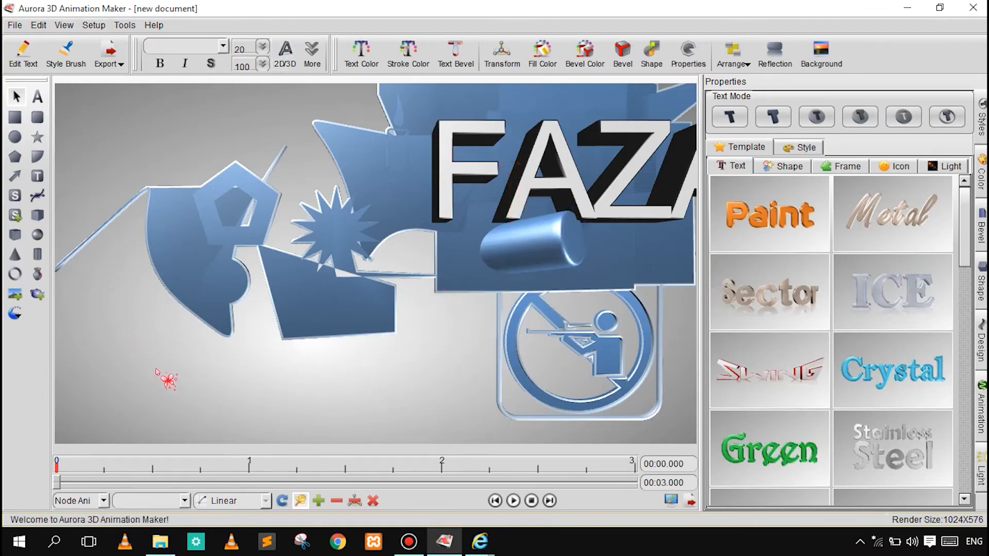
- Add a 3D cone and position it beside the round shooter icon, below the cylinder
left_click(15, 254)
left_click_drag(108, 292, 436, 382)
left_click_drag(430, 295, 473, 395)
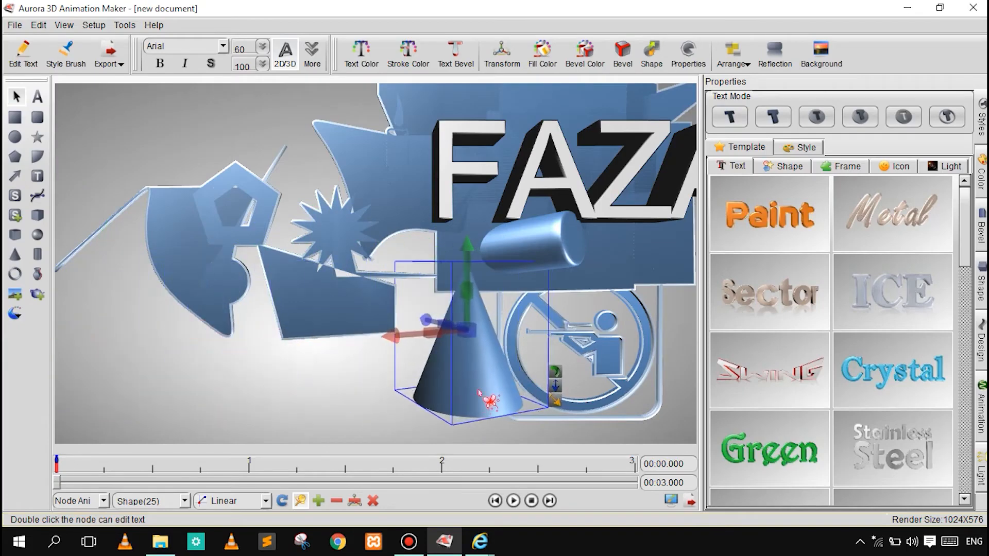
left_click(252, 399)
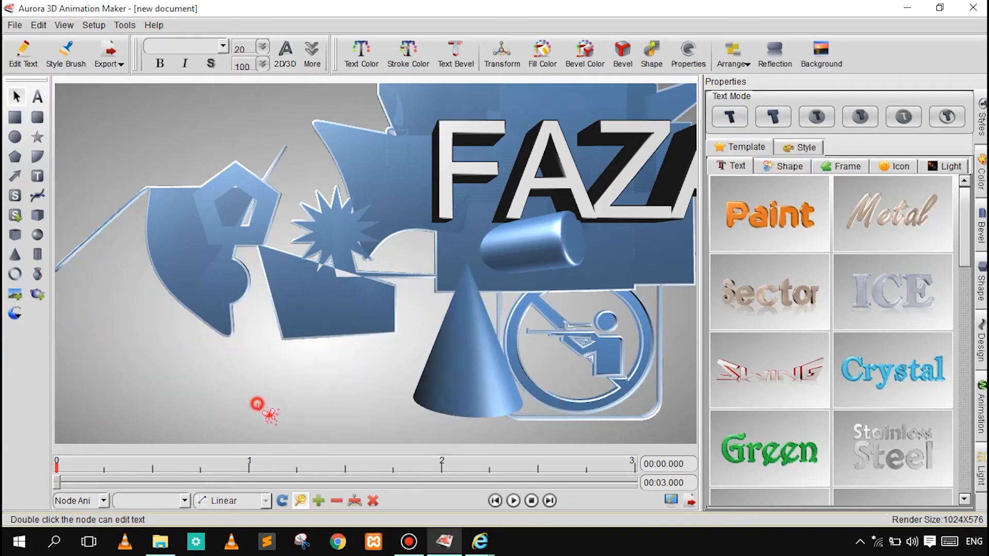
- Create a lathe solid from an open seven-point profile with a small notch near the upper end, and save it
left_click(33, 278)
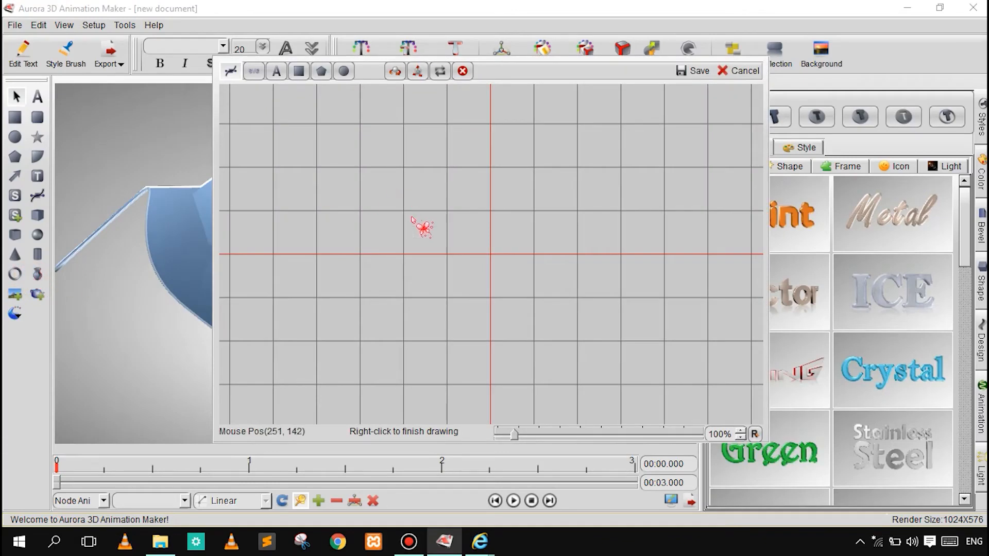
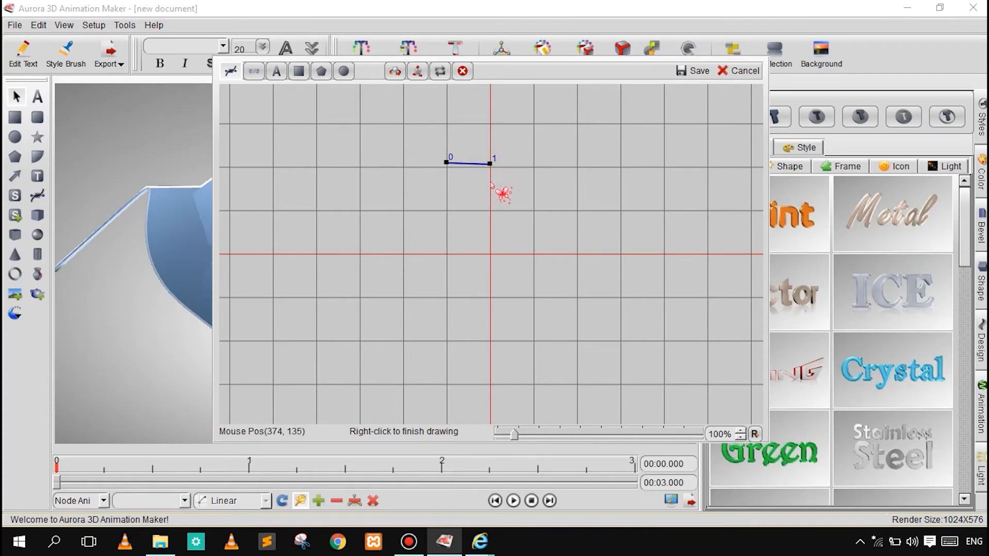
left_click(504, 181)
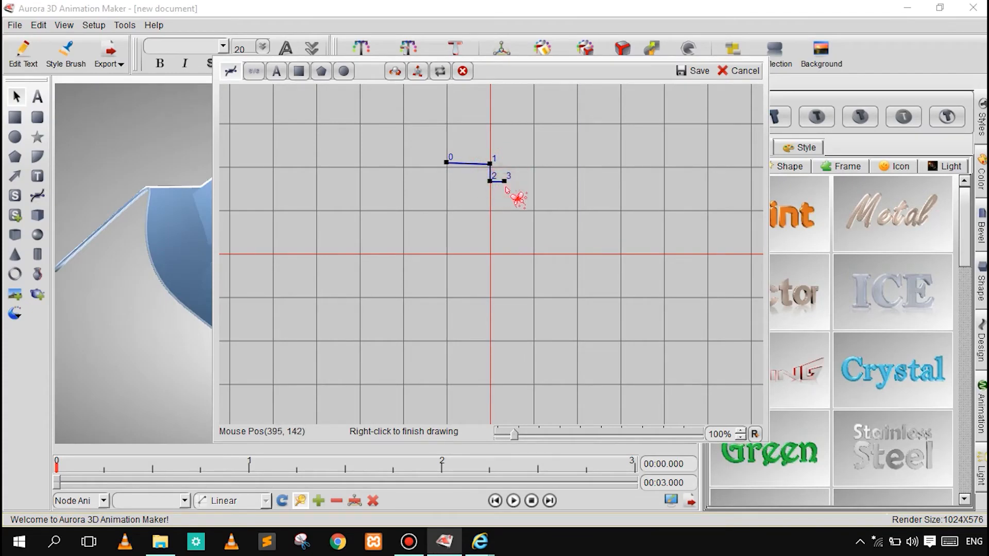
left_click(504, 190)
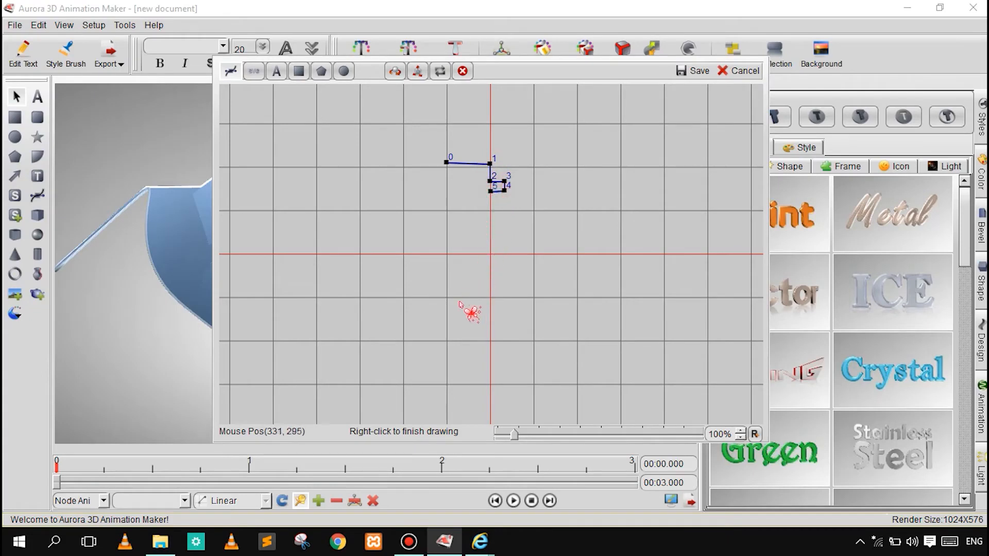
left_click(447, 318)
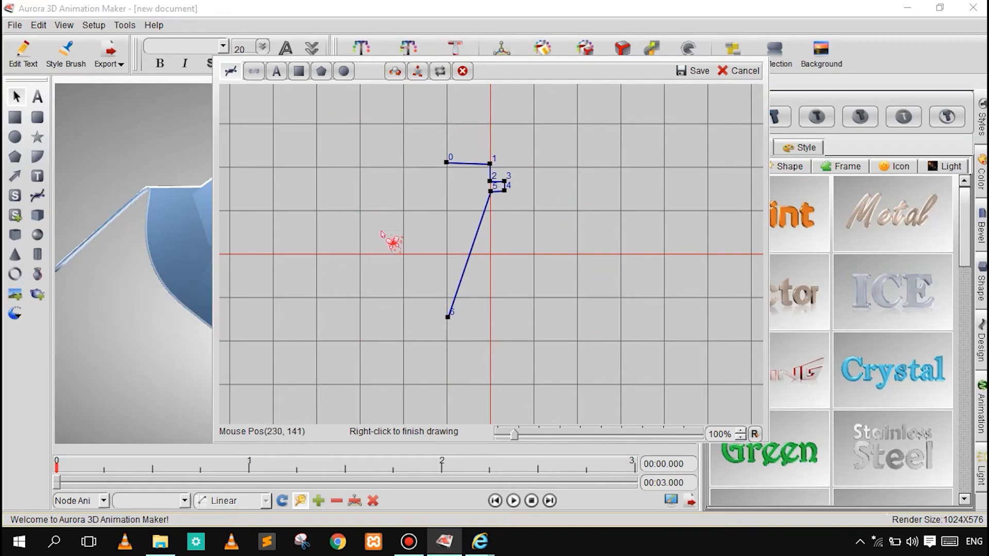
left_click(700, 71)
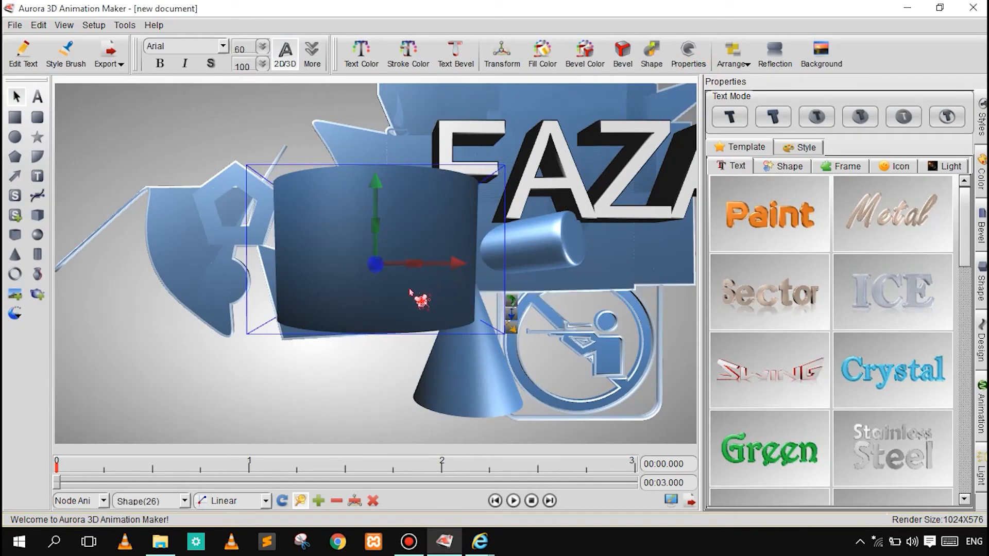
- Place the new lathe solid below the pentagon and star shapes and rotate it about its axes
left_click_drag(364, 355, 294, 378)
left_click_drag(288, 284, 313, 349)
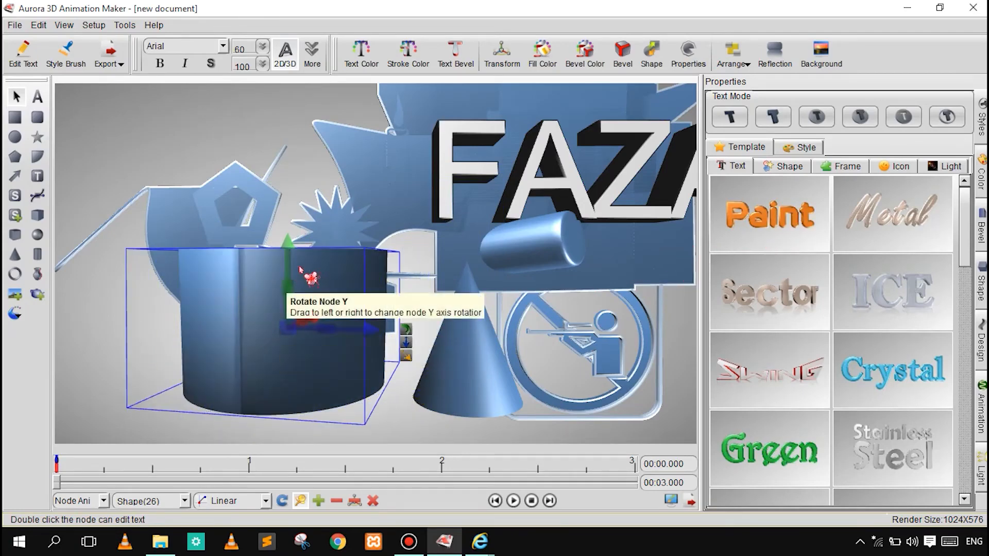
left_click_drag(288, 270, 206, 304)
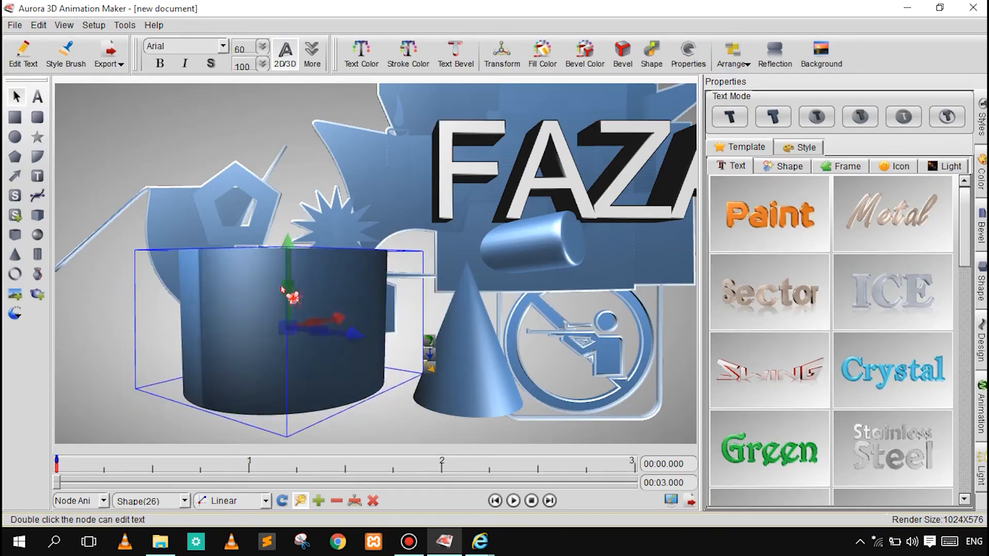
left_click_drag(291, 242, 289, 270)
- Move the lathe solid over the large lettering and shift the custom shapes behind it to clear the canvas
left_click_drag(328, 338, 587, 191)
left_click_drag(172, 259, 534, 196)
left_click_drag(238, 241, 523, 220)
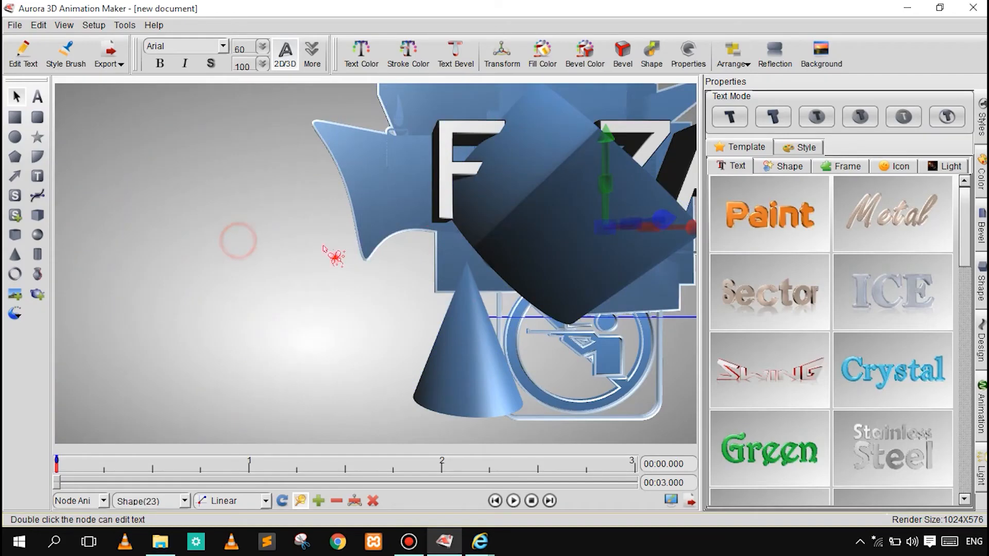
- Create a second lathe solid from a simple angled profile and move it behind the dark tilted solid
left_click(40, 277)
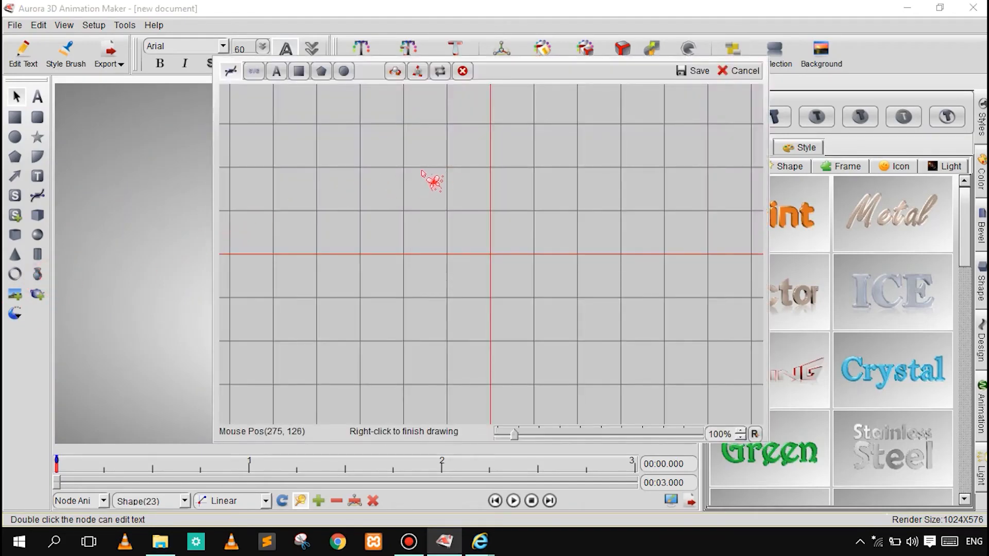
left_click(440, 168)
left_click(540, 167)
left_click(445, 361)
left_click(707, 71)
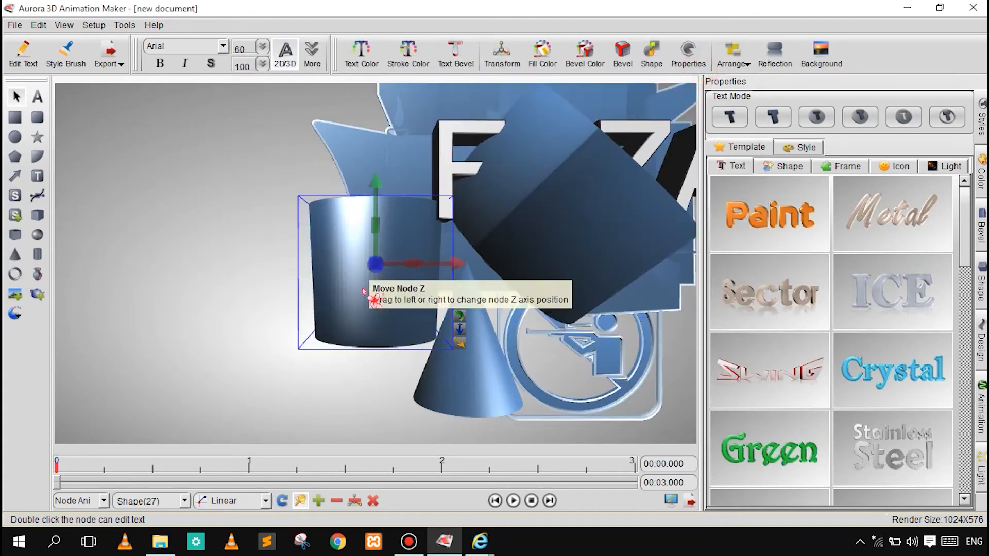
left_click_drag(371, 276, 563, 207)
- Create a third lathe solid from a three-point V-shaped profile whose tip points outward
left_click(37, 254)
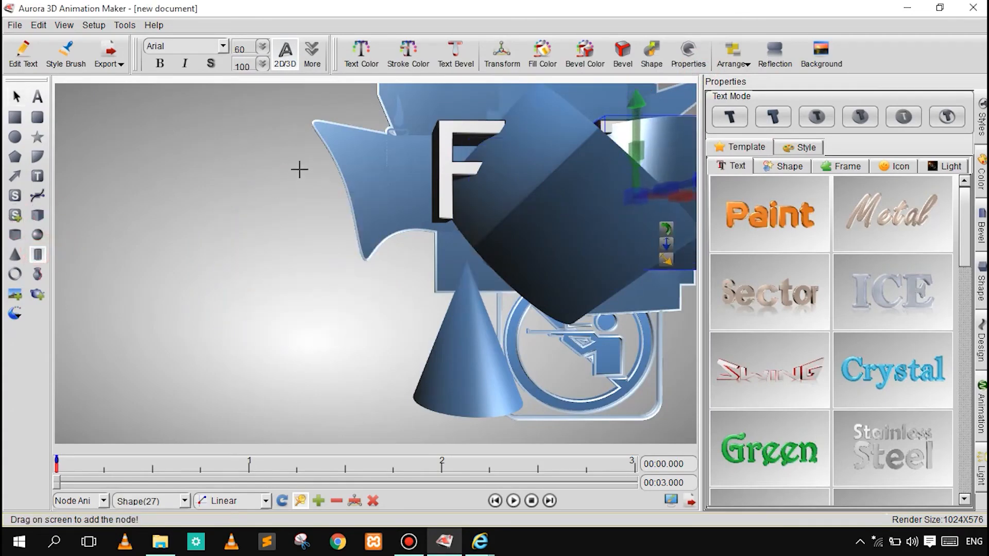
left_click(36, 276)
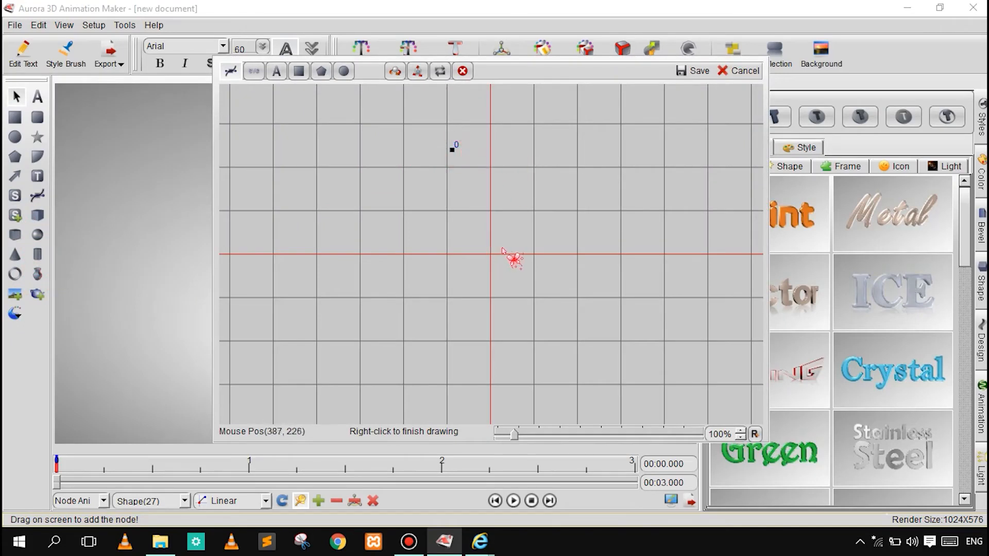
left_click(636, 214)
left_click(450, 345)
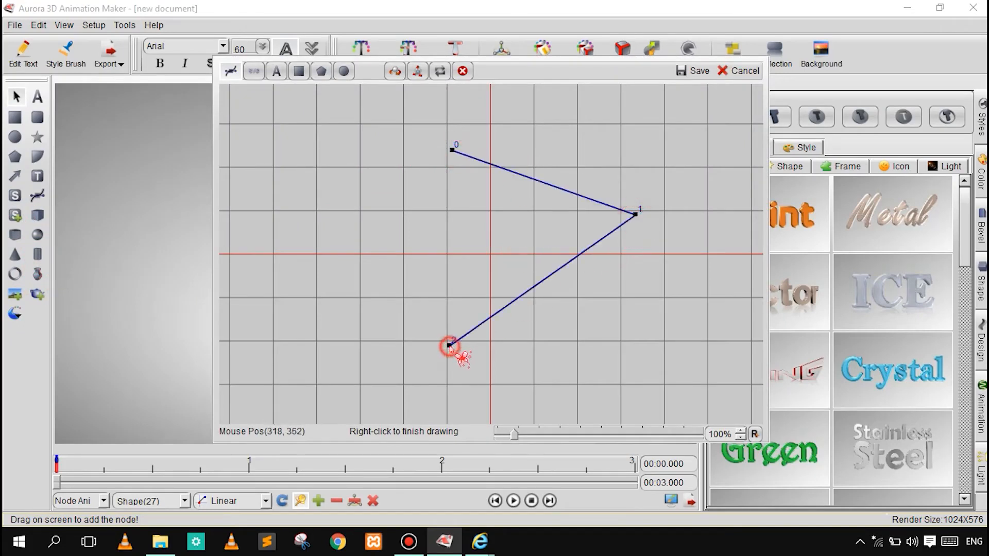
left_click(680, 72)
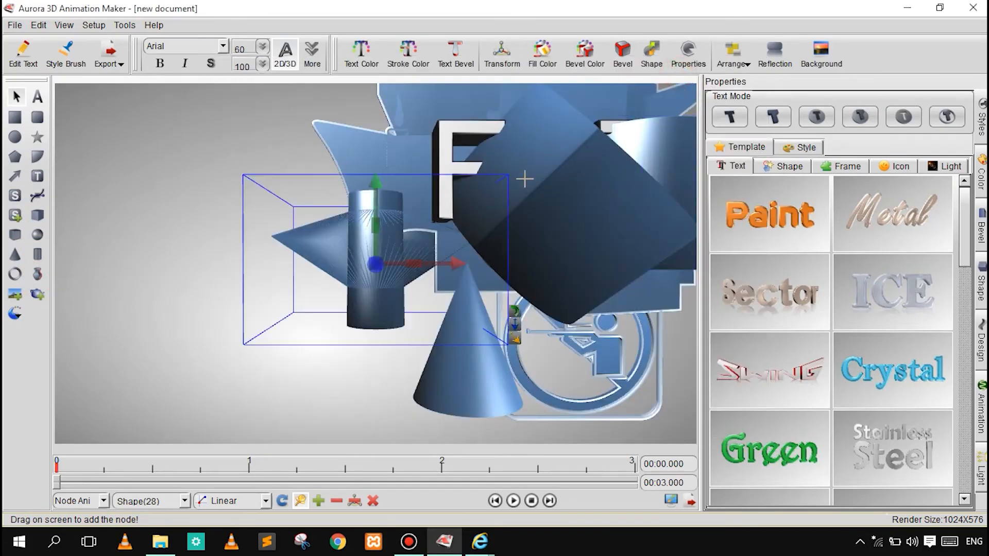
- Add a small cylinder beside the cone and move the winged lathe solid to the empty upper-left area of the canvas
left_click(374, 319)
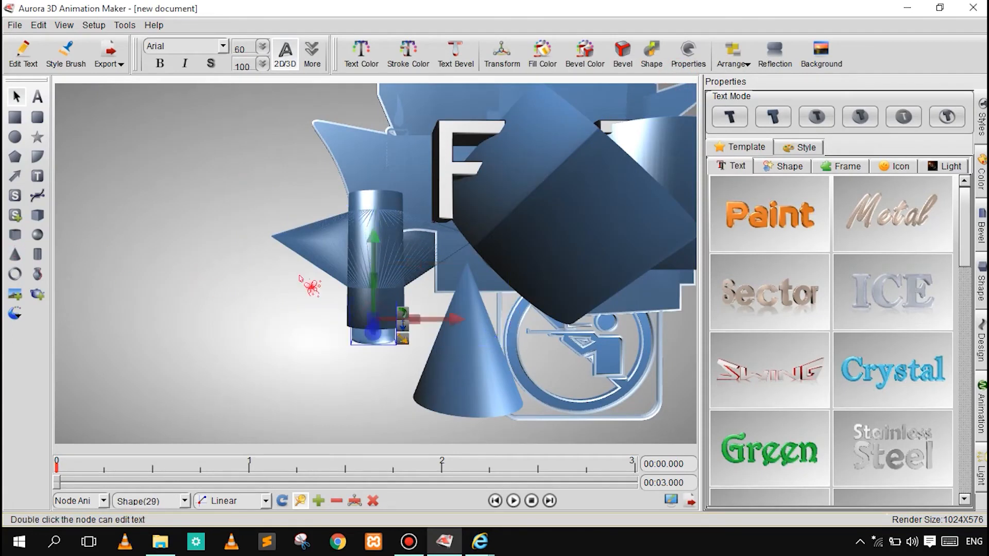
left_click(321, 261)
left_click_drag(319, 252, 227, 199)
left_click(252, 119)
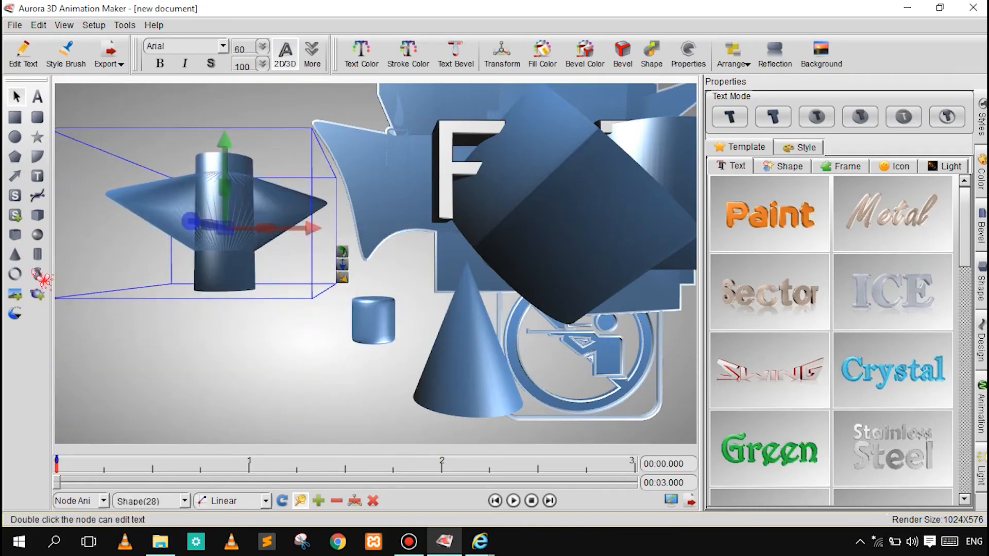
- Create a lathe solid from a closed 15-point profile combining straight and curved segments, and save it
left_click(36, 255)
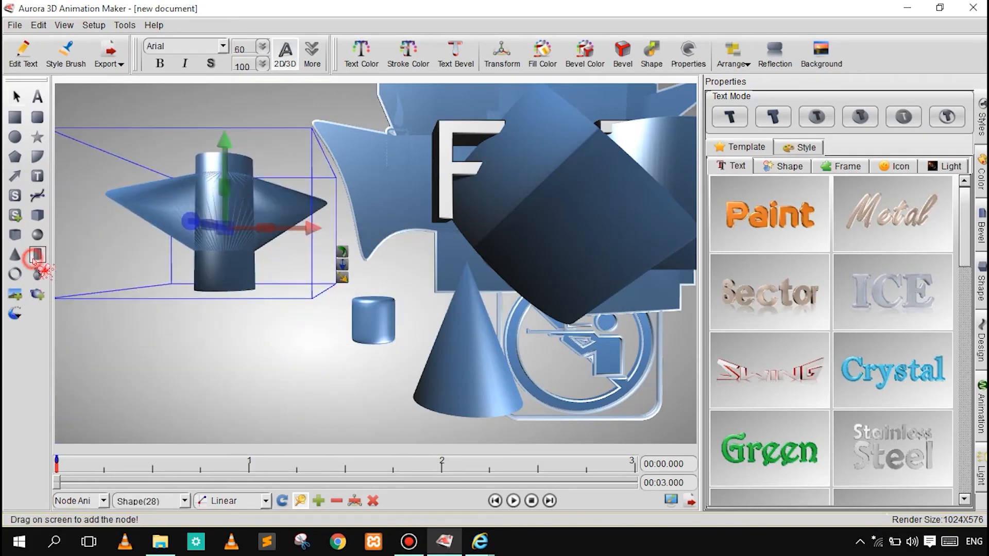
left_click(39, 289)
left_click(485, 161)
left_click(595, 162)
left_click(595, 263)
left_click(558, 320)
mouse_move(515, 324)
left_mouse_down()
mouse_move(476, 303)
mouse_move(474, 285)
left_mouse_up()
mouse_move(465, 255)
left_mouse_down()
mouse_move(470, 238)
mouse_move(447, 208)
mouse_move(426, 206)
left_mouse_up()
left_click(471, 233)
left_click_drag(405, 205, 396, 199)
mouse_move(374, 190)
left_mouse_down()
mouse_move(392, 162)
mouse_move(472, 151)
left_mouse_up()
right_click(474, 153)
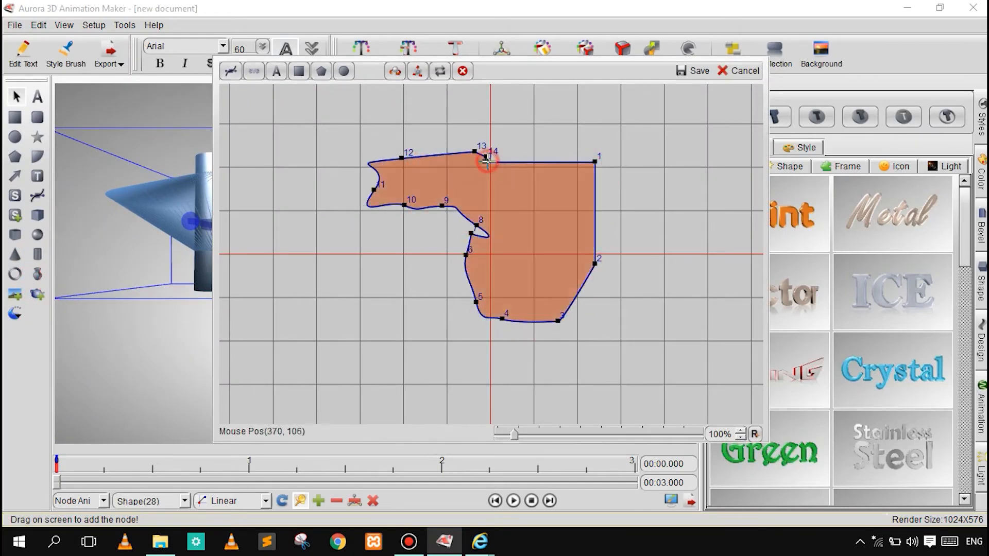
left_click(693, 70)
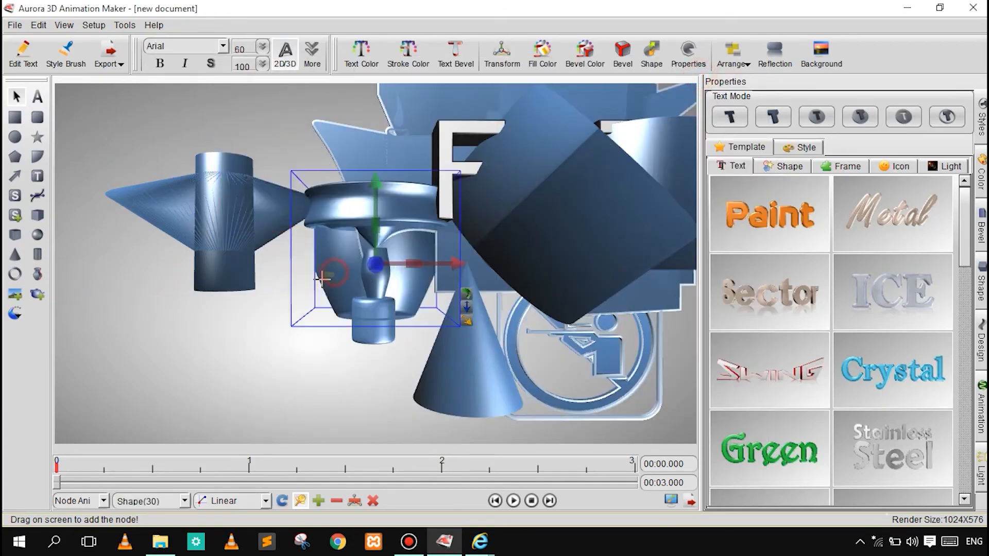
- Add another small cylinder near the cone's tip and move the bowl-shaped lathe solid below the winged one
left_click(321, 278)
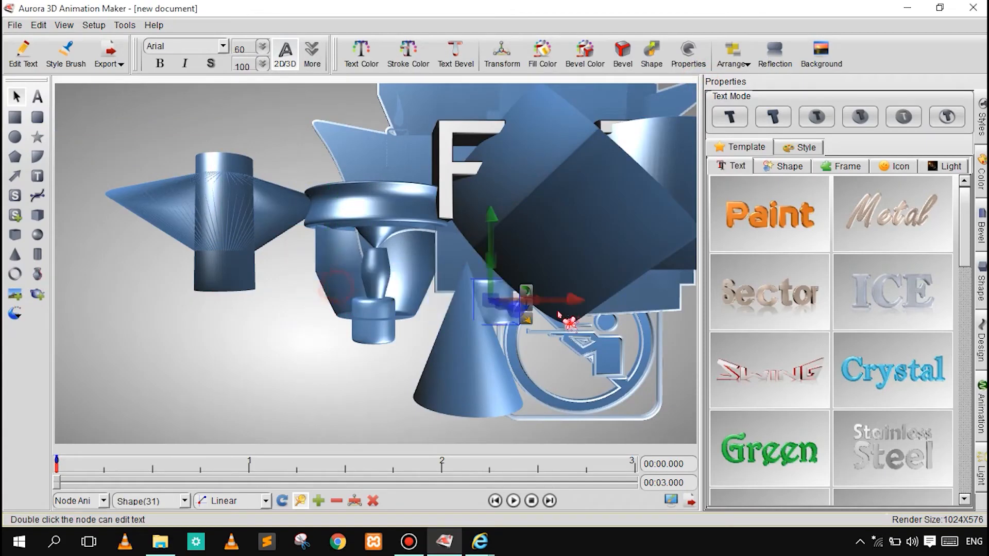
left_click_drag(329, 283, 140, 347)
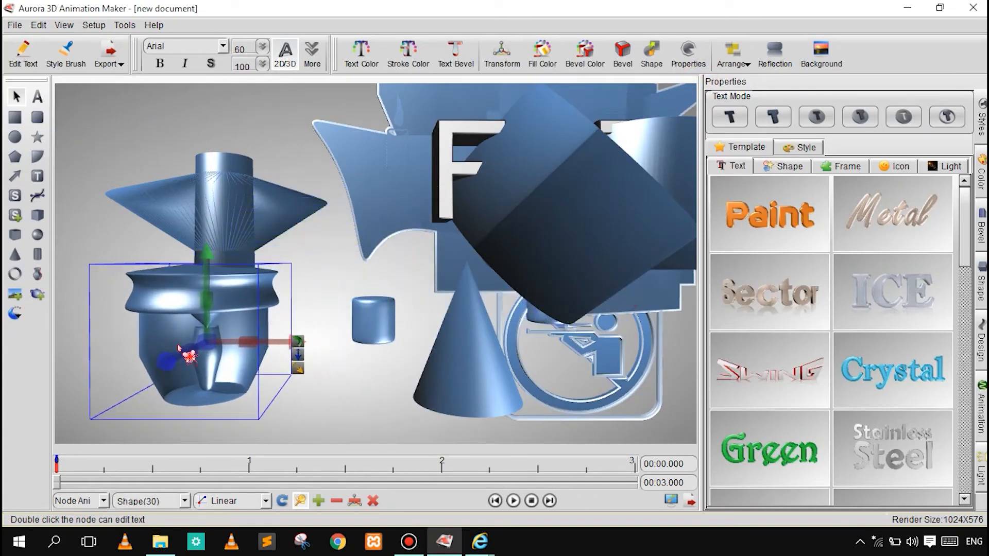
left_click(342, 276)
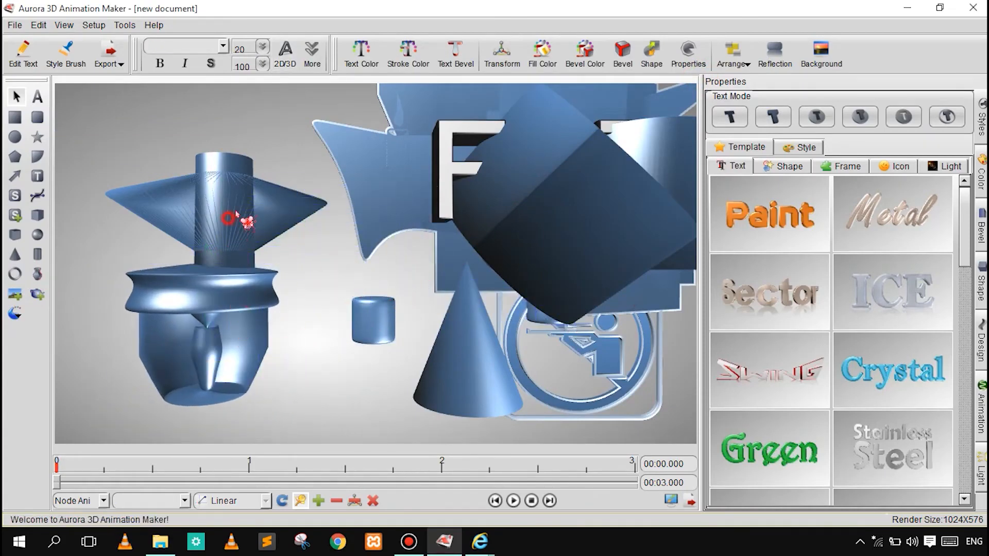
- Move the winged lathe solid over the letter F and raise the bowl-shaped solid into its former place
left_click_drag(229, 218, 524, 209)
left_click_drag(189, 352, 219, 239)
left_click(196, 374)
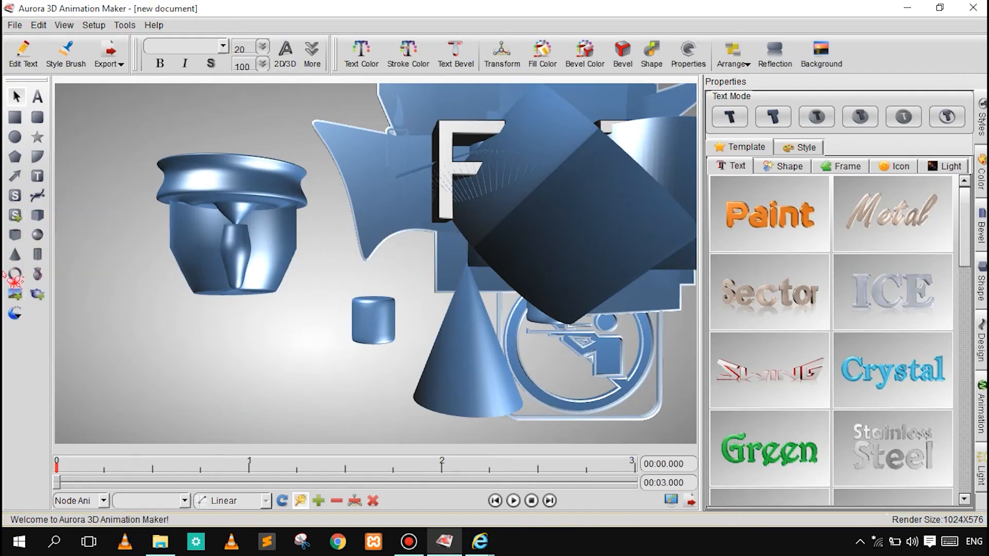
- Add a torus below the bowl-shaped solid, turn it nearly sideways, and move it in front of the cone
left_click(15, 274)
left_click_drag(146, 277, 264, 391)
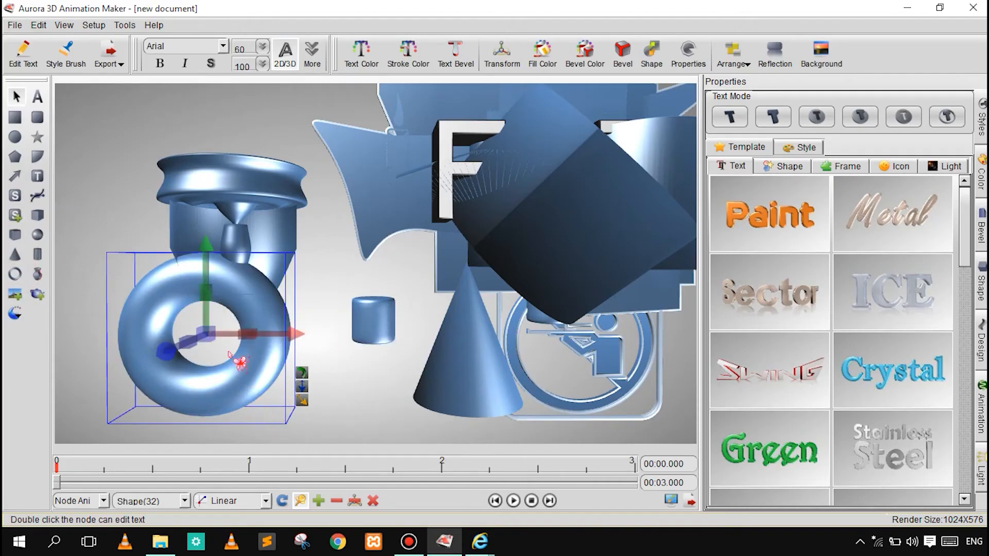
mouse_move(244, 378)
left_mouse_down()
mouse_move(366, 313)
mouse_move(215, 320)
mouse_move(220, 398)
left_mouse_up()
left_click_drag(178, 300, 338, 312)
left_click_drag(238, 351, 175, 311)
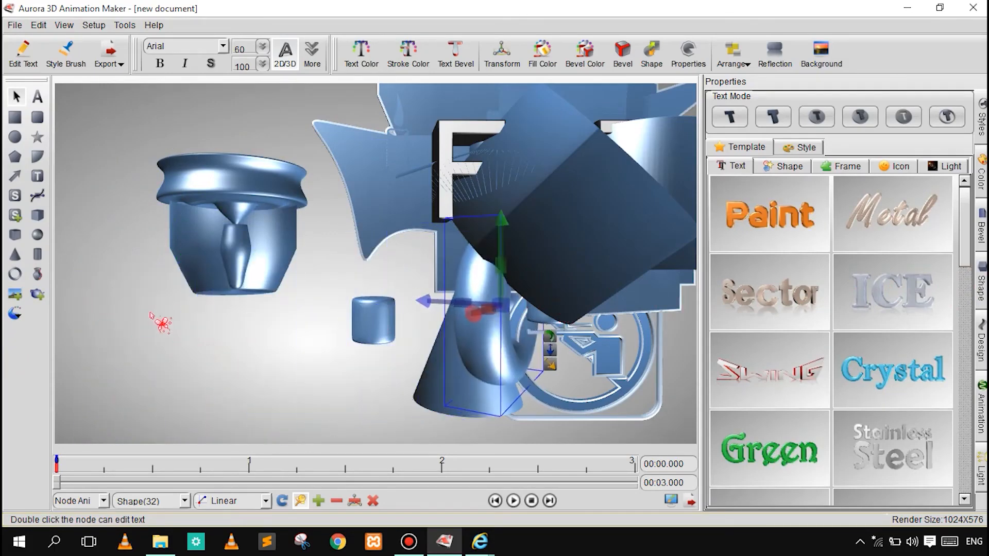
- Insert the image 62f2e6d6012b2eb9c9f4a52dc618b70b.png from the Desktop into the scene
left_click(15, 295)
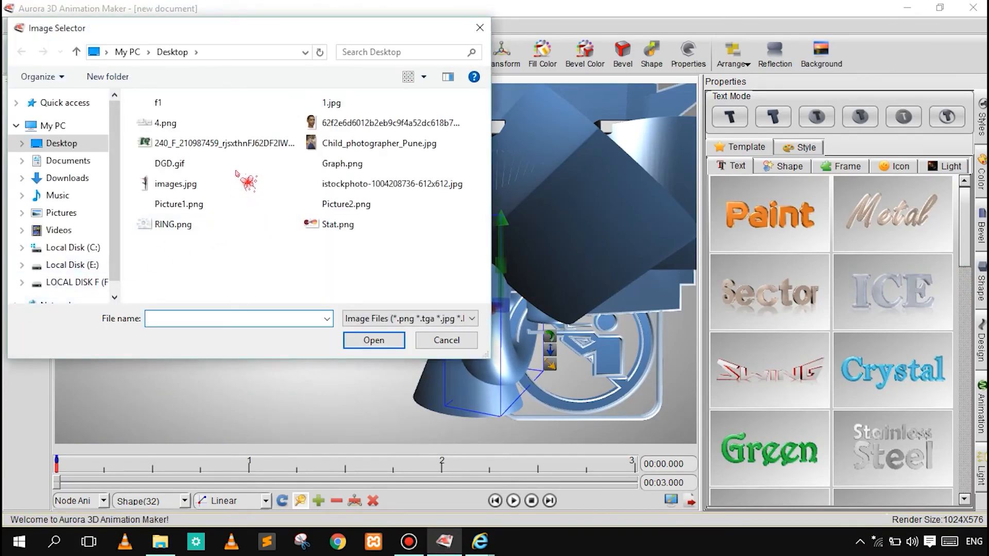
left_click(326, 128)
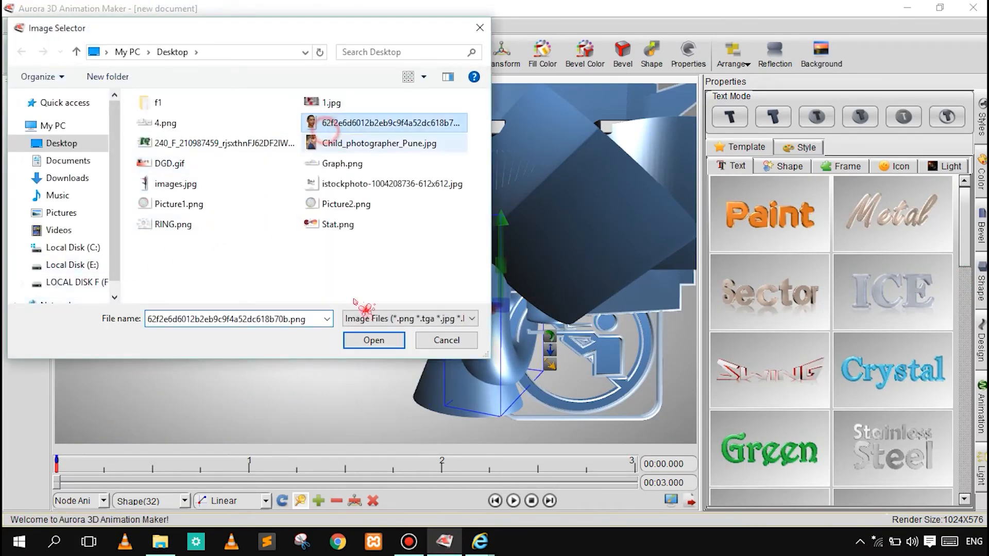
left_click(374, 341)
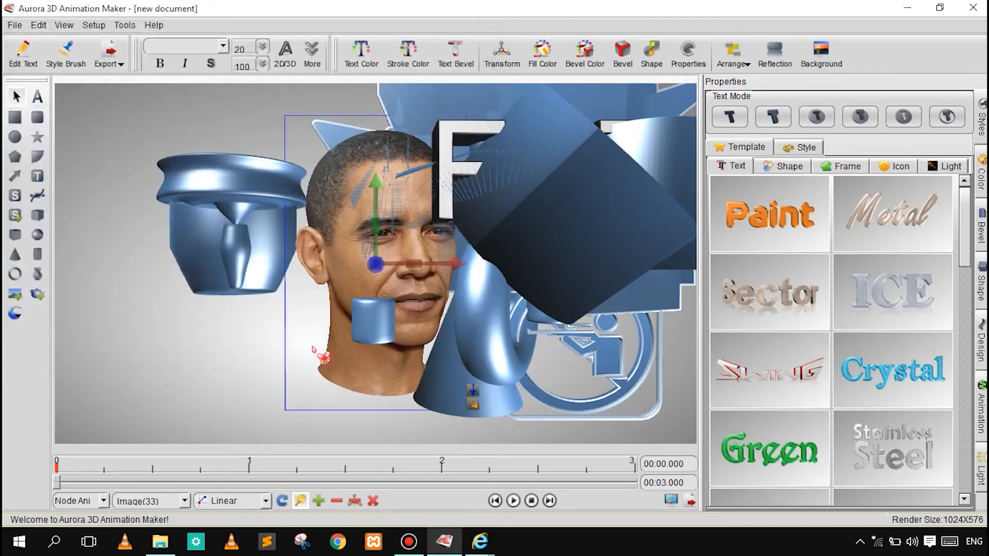
- Position the portrait image in the empty area of the canvas and move the bowl-shaped solid beneath the letter F
left_click_drag(356, 290, 98, 315)
left_click_drag(260, 226, 422, 229)
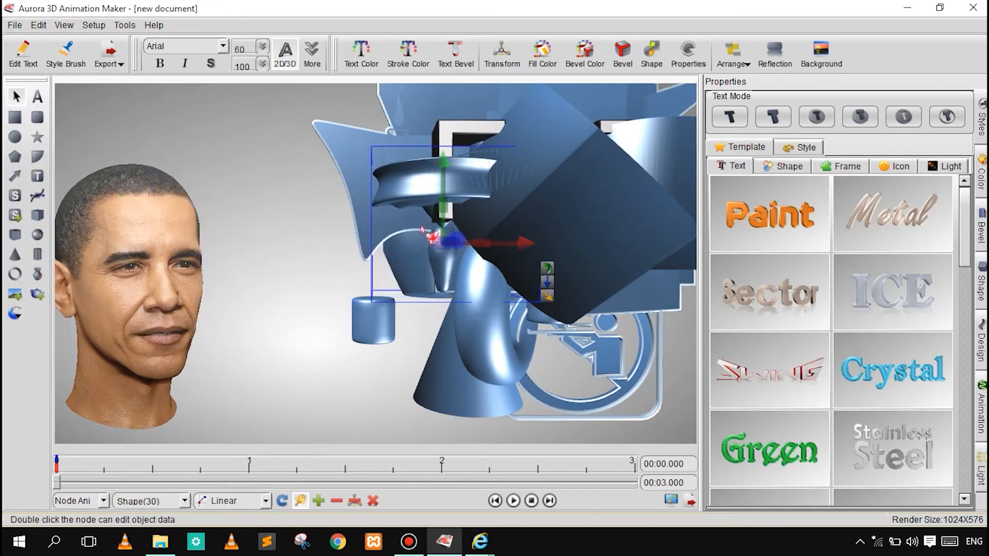
left_click_drag(86, 293, 153, 257)
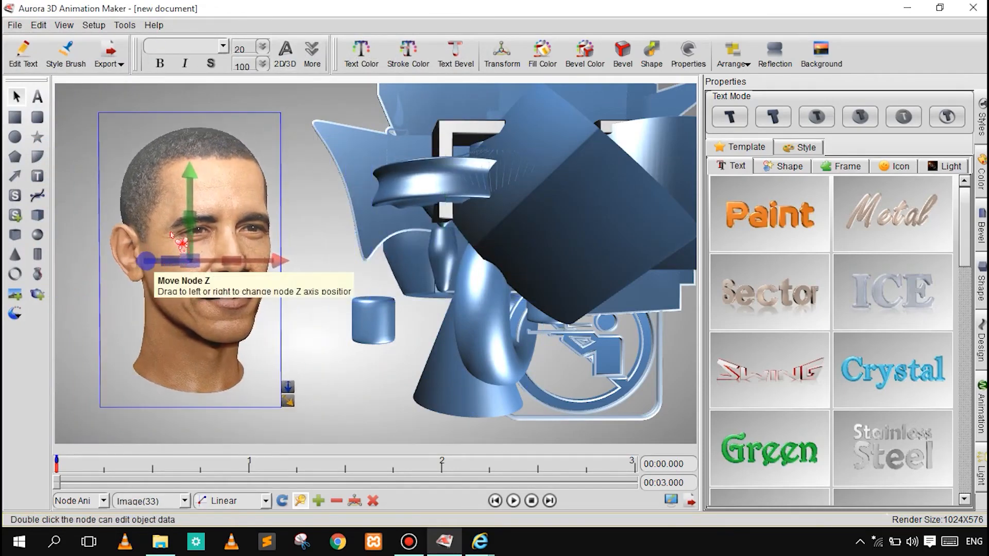
- Rotate the portrait image about its Y axis until it is edge-on, and turn it about its Z axis
left_click_drag(191, 201, 366, 211)
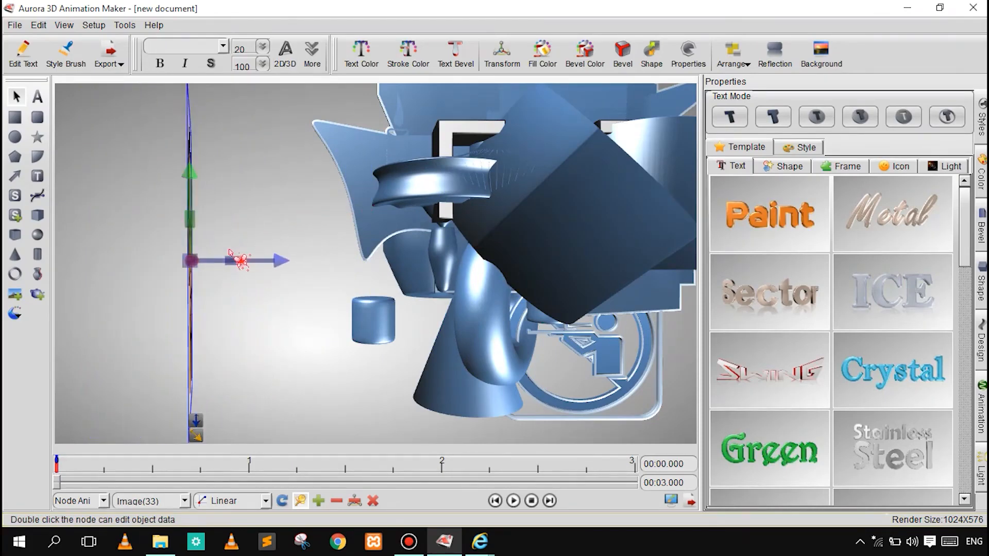
left_click_drag(235, 258, 247, 260)
left_click_drag(254, 265, 214, 267)
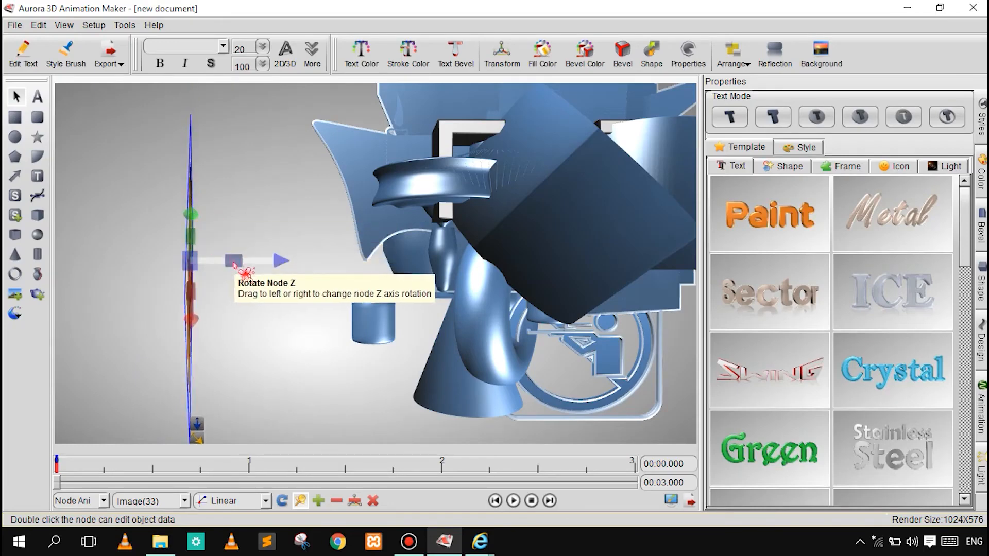
- Reset the portrait image's rotation and deselect it
left_click(732, 54)
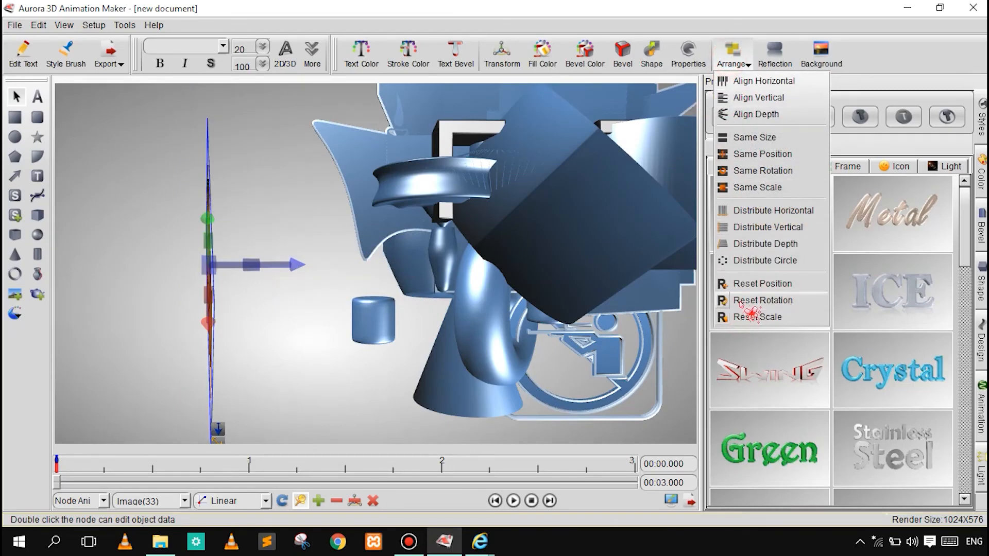
left_click(741, 314)
left_click(90, 315)
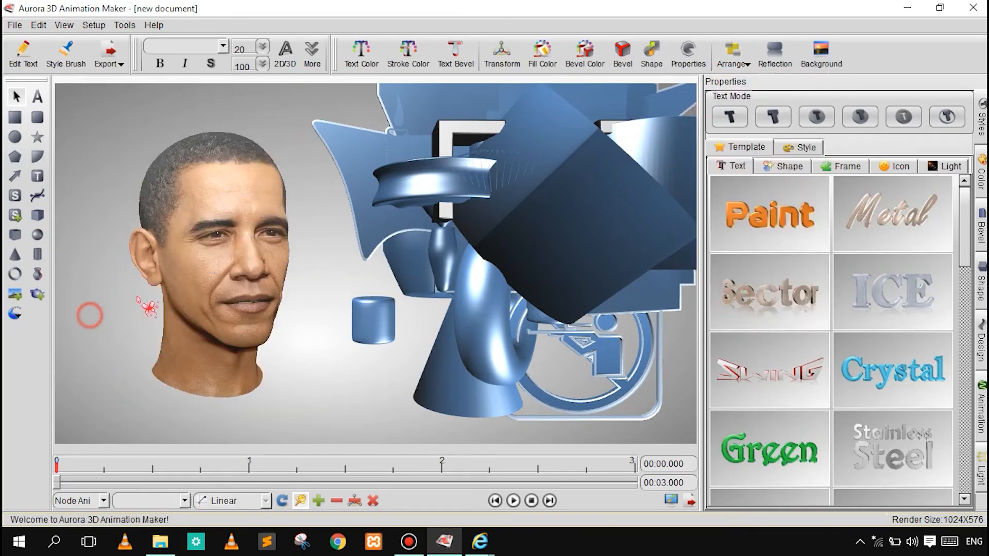
- Check the file types supported for image import, and move the portrait image behind the group of solids
left_click_drag(213, 283, 271, 228)
left_click(18, 295)
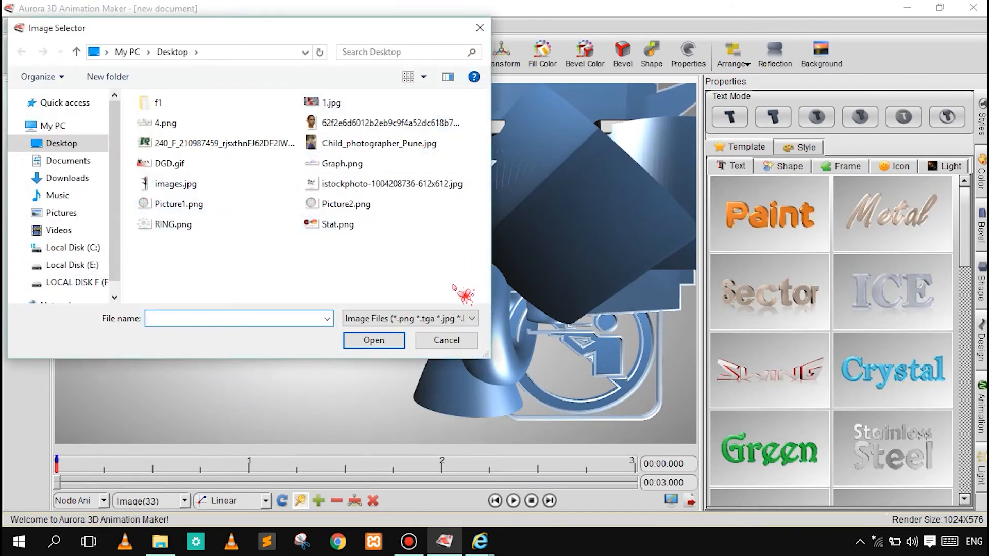
left_click(437, 324)
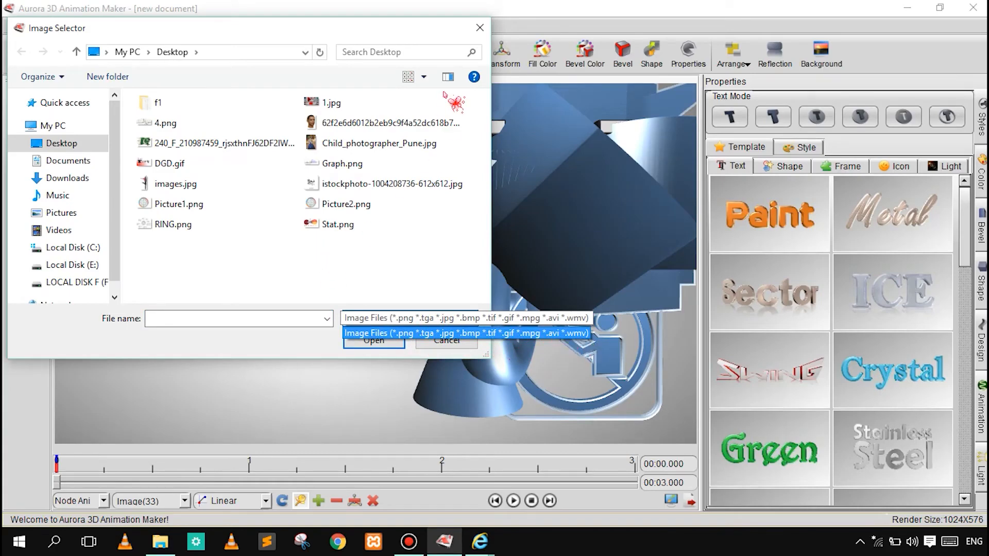
left_click(474, 27)
left_click(253, 328)
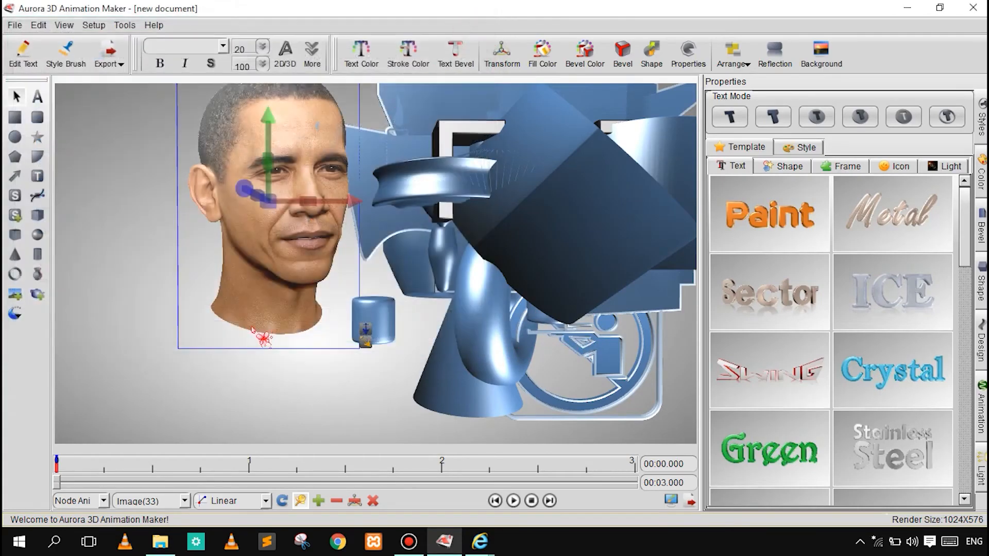
left_click_drag(292, 251, 460, 247)
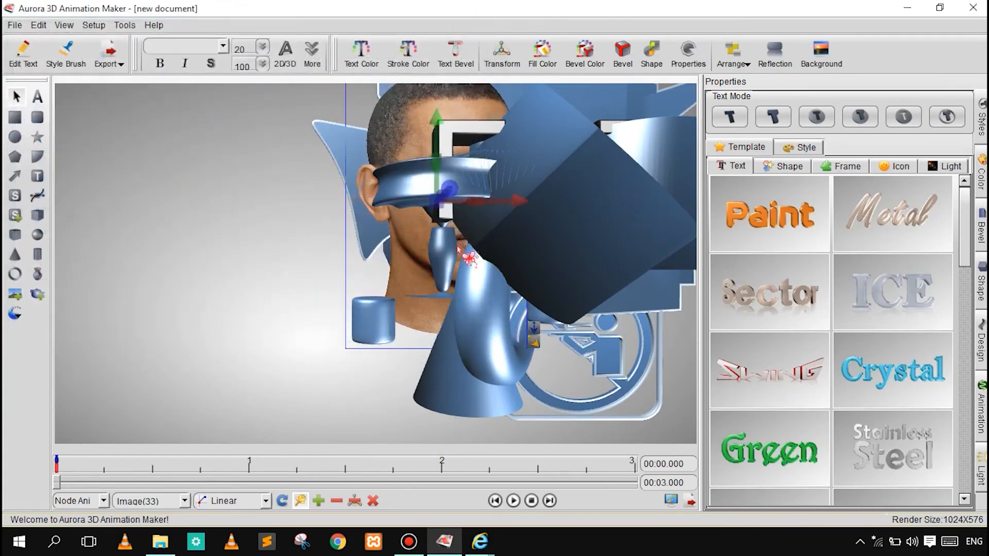
- Start inserting a 3D model, browse for its file and examine the supported 3D model file types
left_click(43, 298)
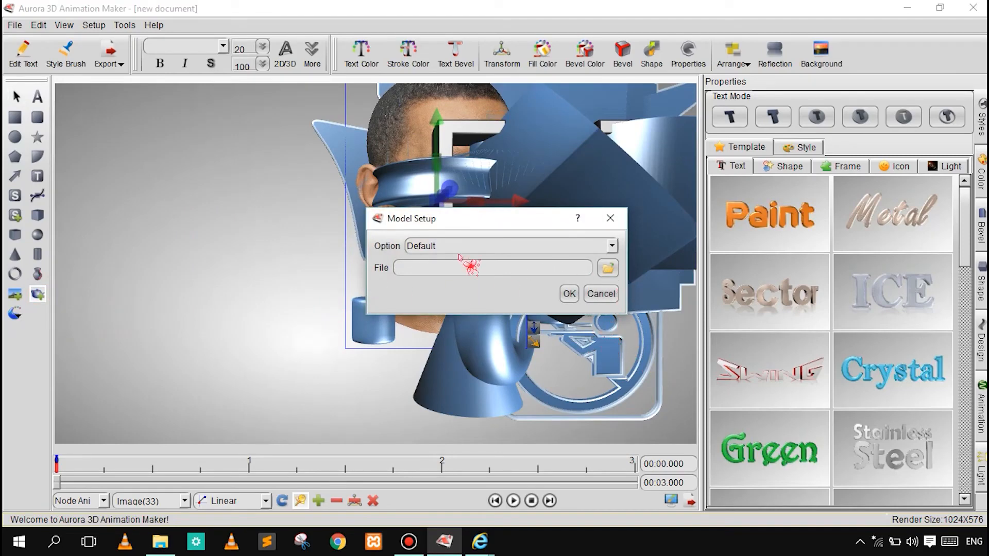
left_click(617, 271)
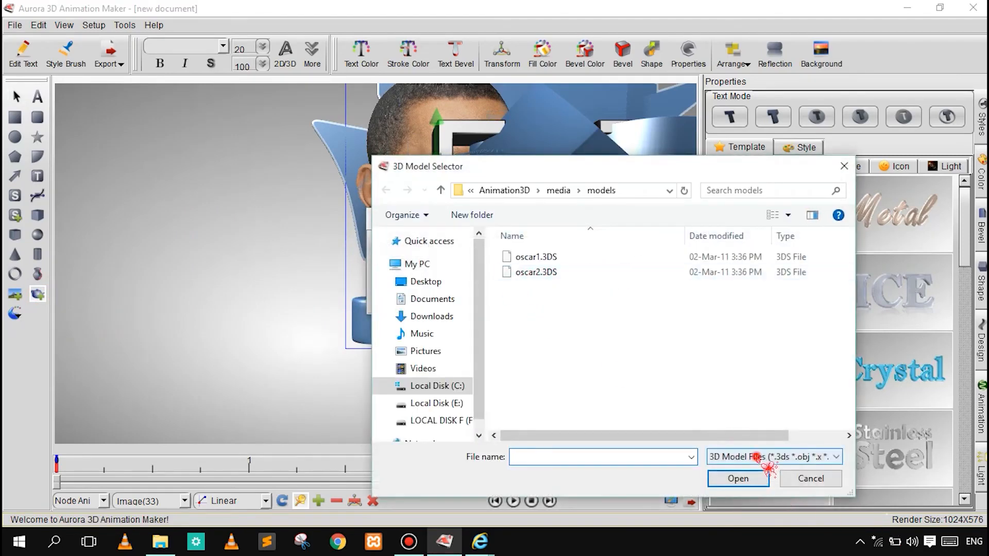
left_click(752, 457)
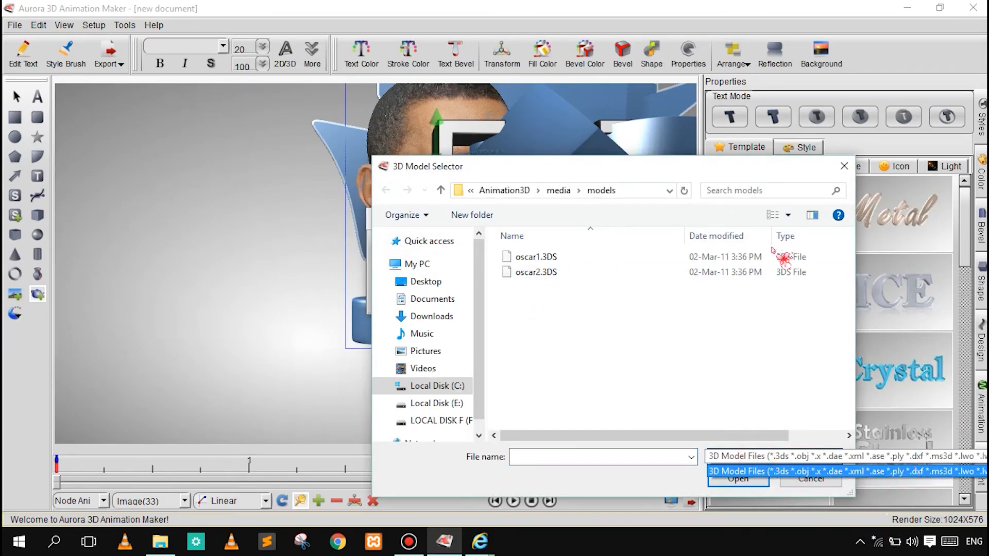
left_click(707, 174)
left_click_drag(564, 166, 413, 141)
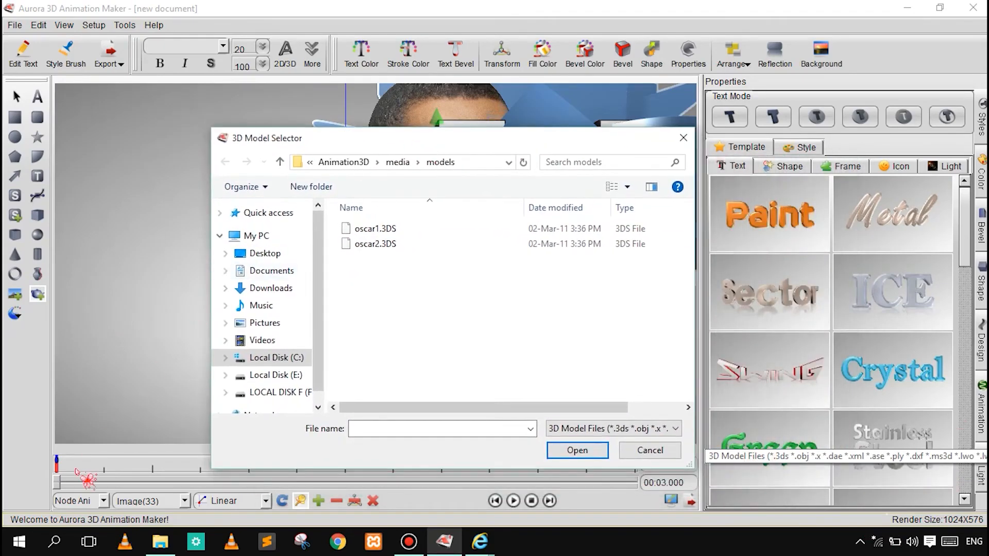
left_click(54, 541)
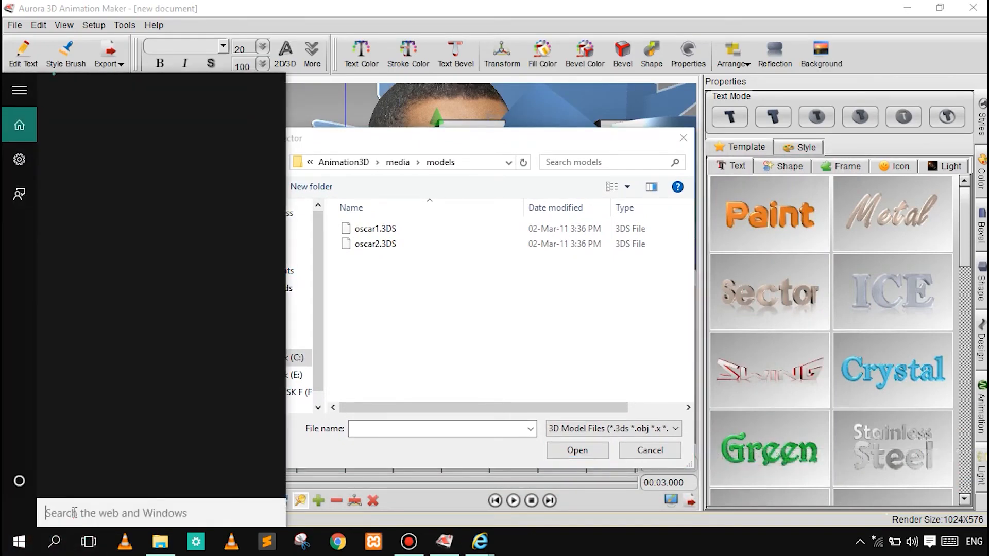
left_click(53, 541)
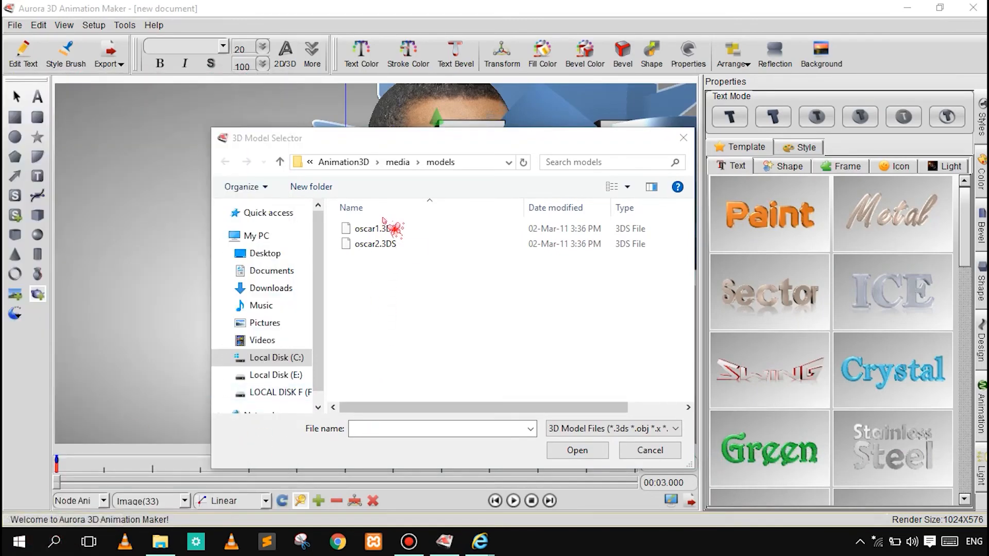
- Insert the 3D model oscar2.3DS into the scene with the Default option
left_click(405, 228)
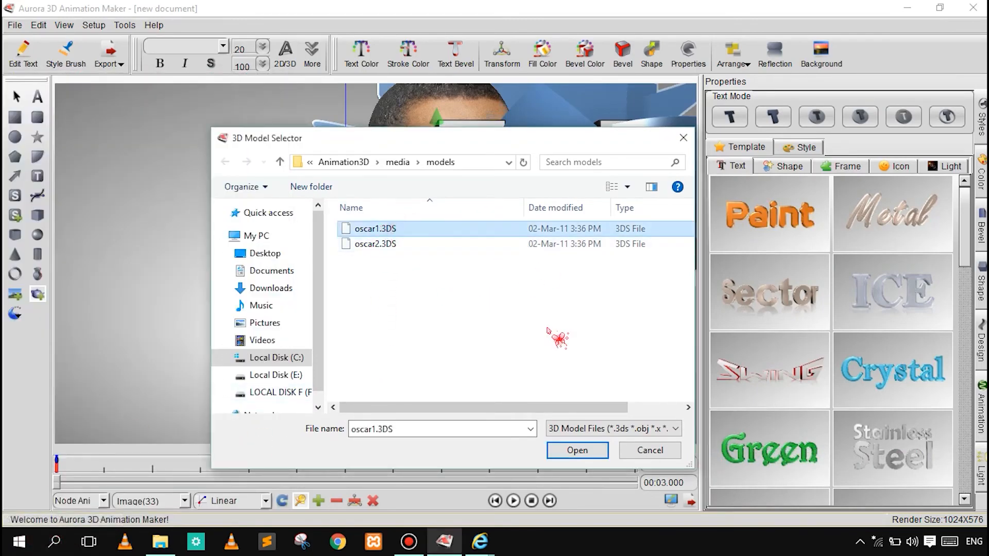
left_click(513, 245)
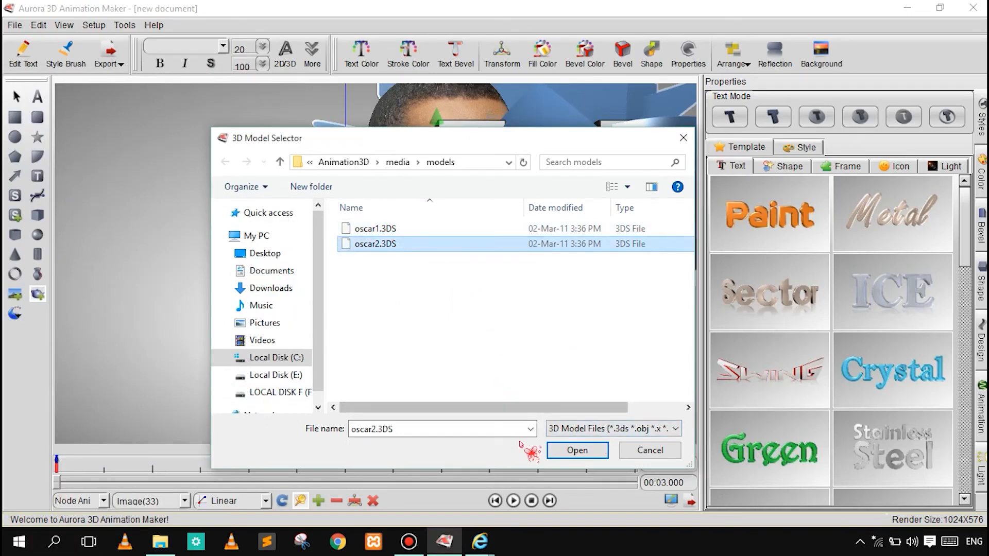
left_click(574, 451)
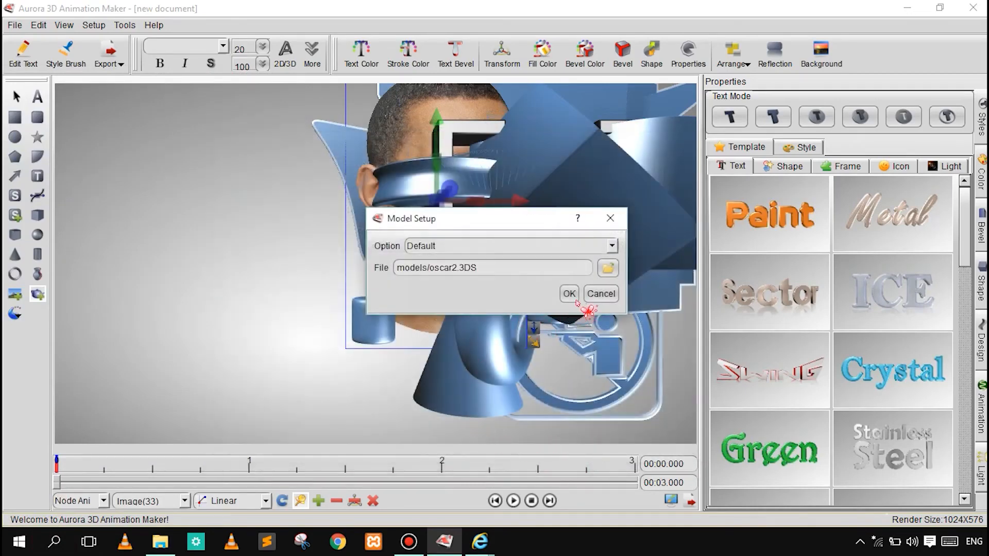
left_click(569, 294)
- Move the black pedestal model around the empty area, and place it over the other solids
left_click_drag(377, 299, 254, 297)
left_click_drag(387, 325, 385, 337)
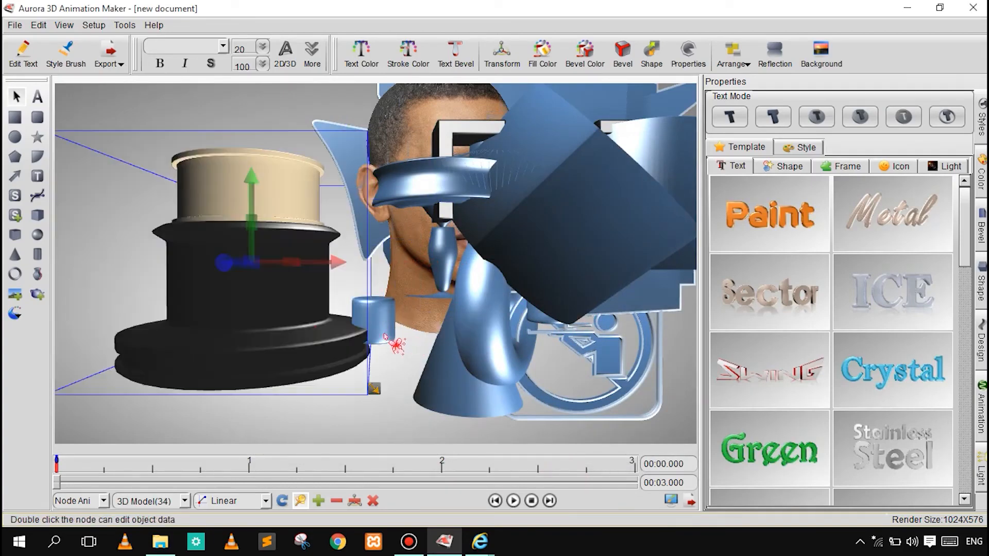
left_click(252, 219)
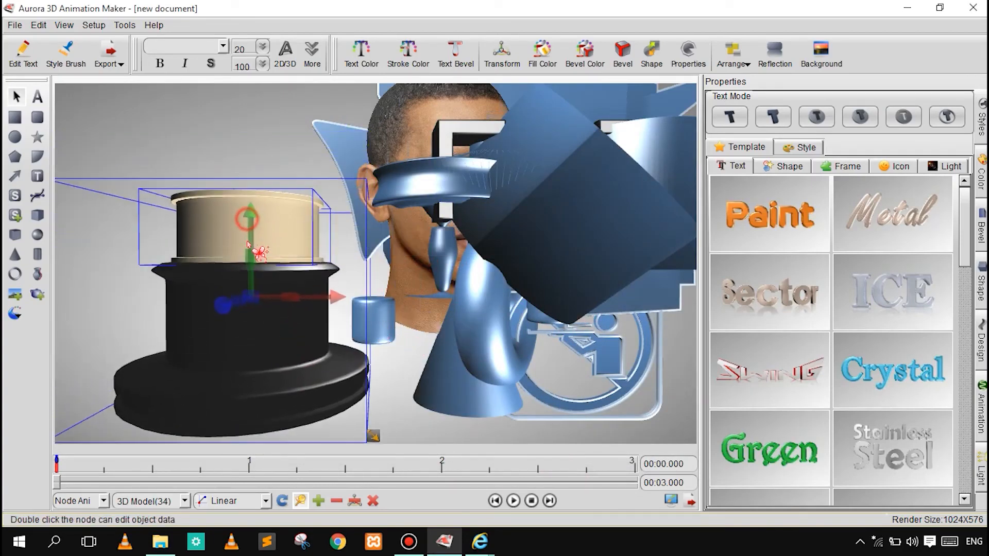
left_click_drag(252, 177, 254, 186)
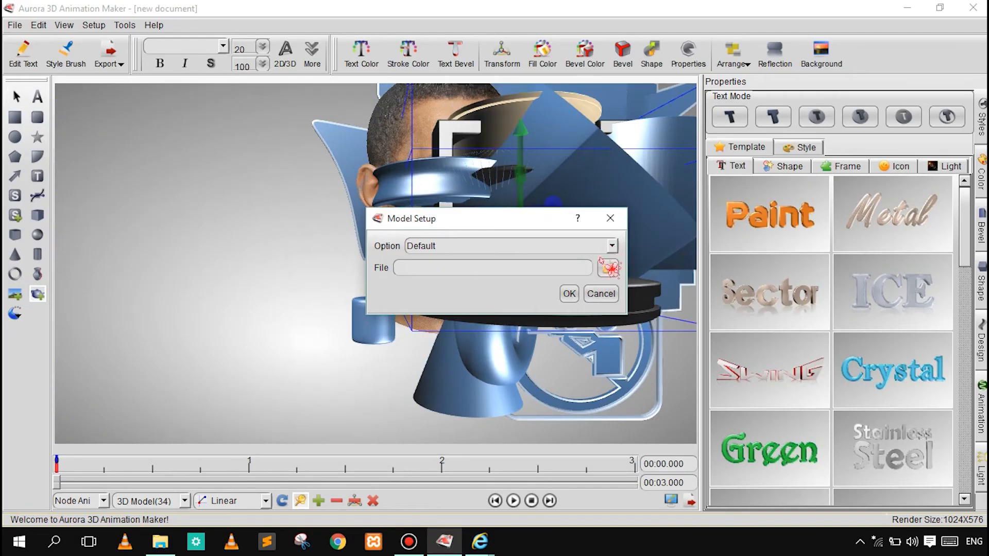
- Insert the 3D model oscar1.3DS into the scene with the Default option
left_click(605, 267)
left_click(415, 228)
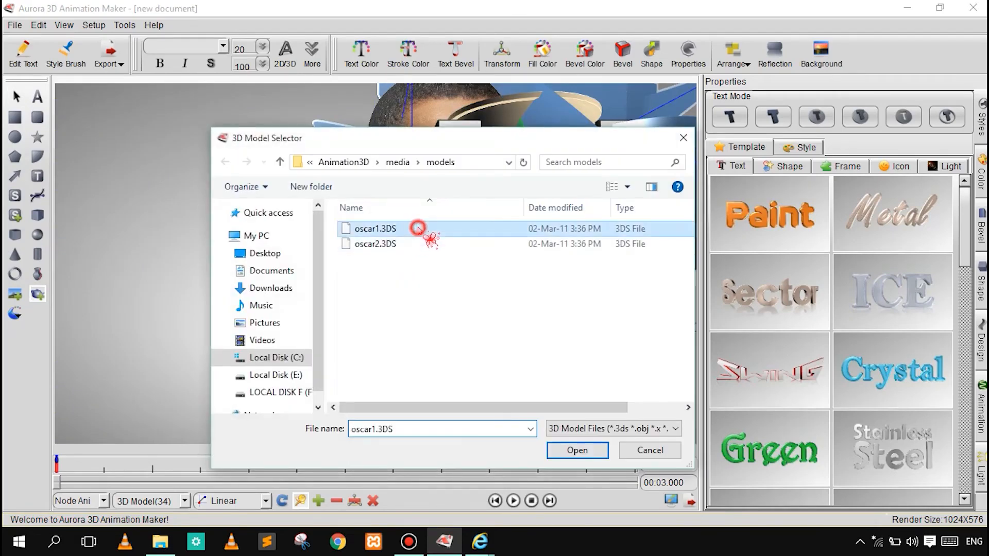
left_click(576, 451)
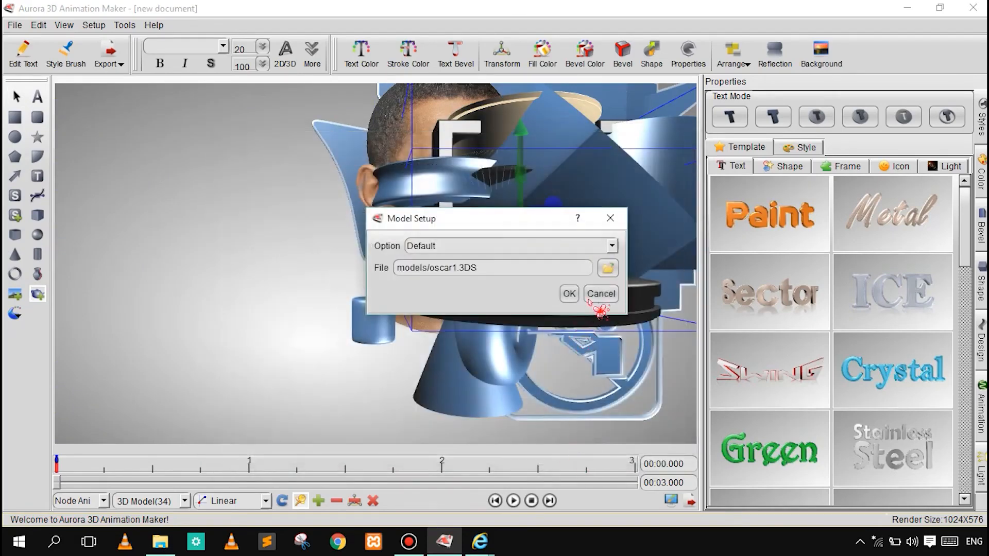
left_click(569, 294)
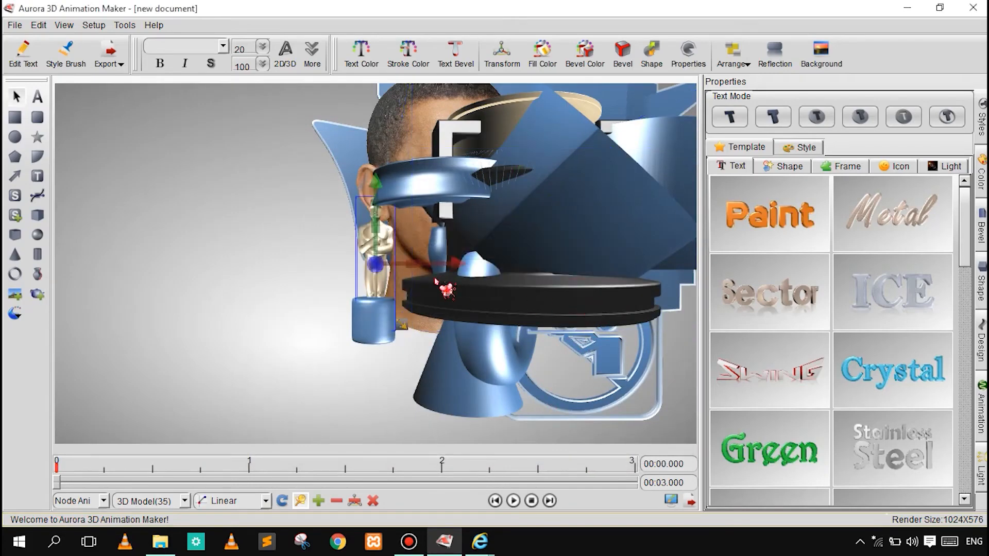
- Move the golden statue to the empty area and enlarge it, shifting the portrait and black pedestal away from it
left_click_drag(357, 251, 510, 236)
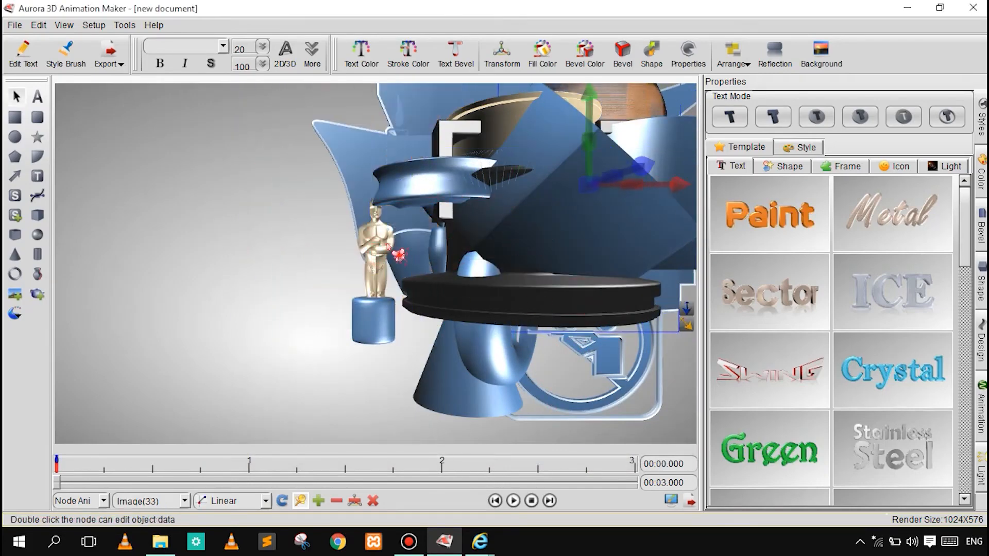
left_click_drag(383, 252, 235, 250)
left_click_drag(257, 321, 269, 390)
left_click_drag(530, 304, 647, 218)
- Rotate the statue about its Y axis until it stands in profile
left_click(217, 210)
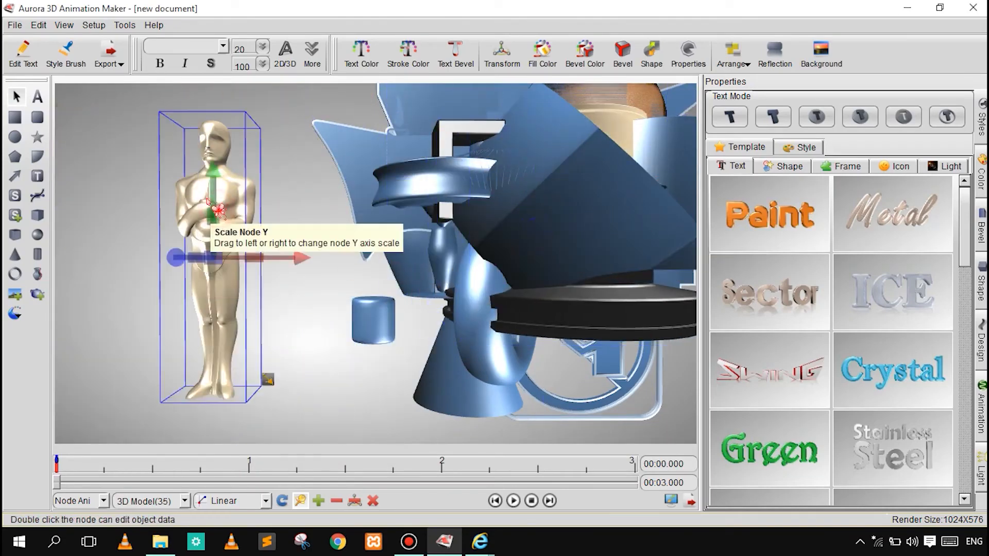
right_click_drag(218, 196, 231, 271)
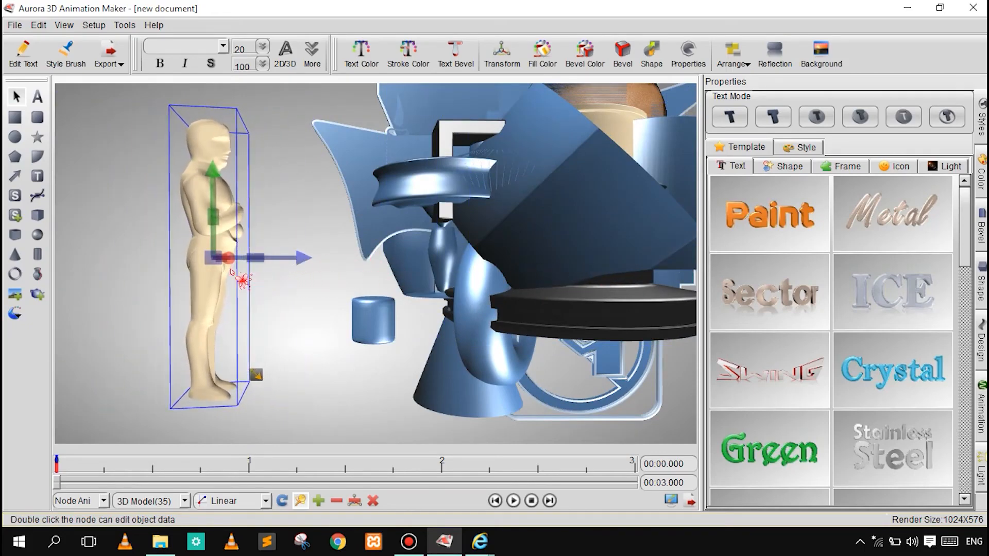
- Add a Fireworks Particle effect to the scene and tilt it about its X axis
left_click(16, 314)
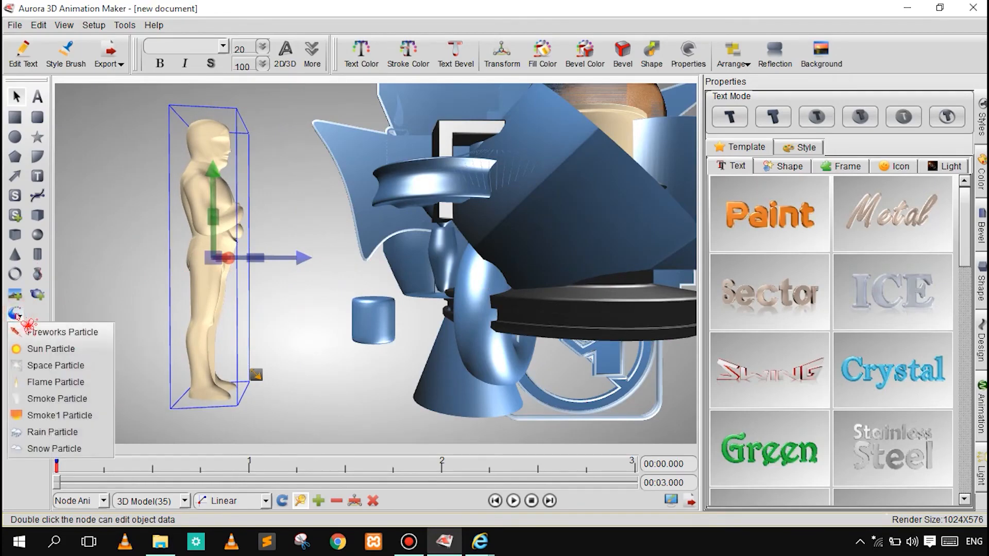
left_click(31, 333)
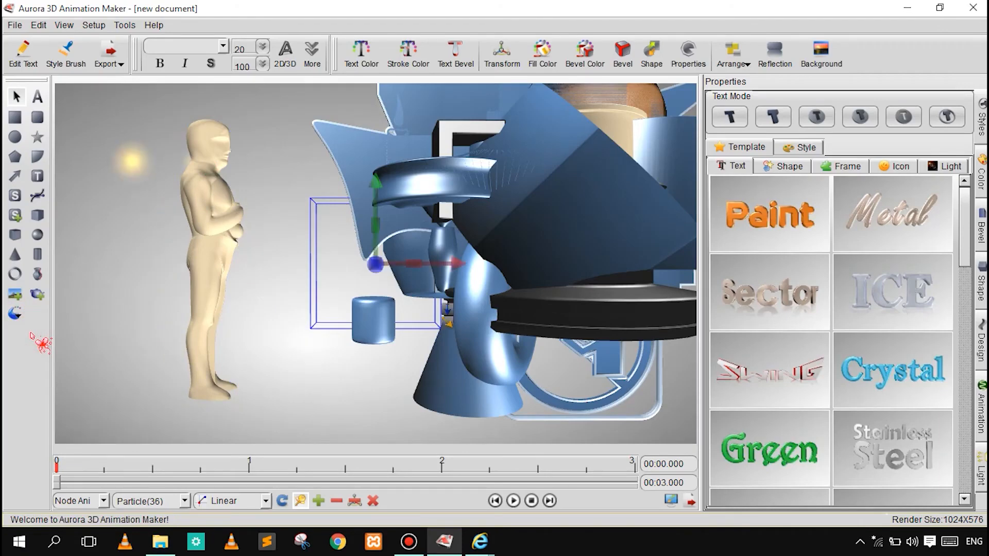
left_click_drag(386, 312, 299, 242)
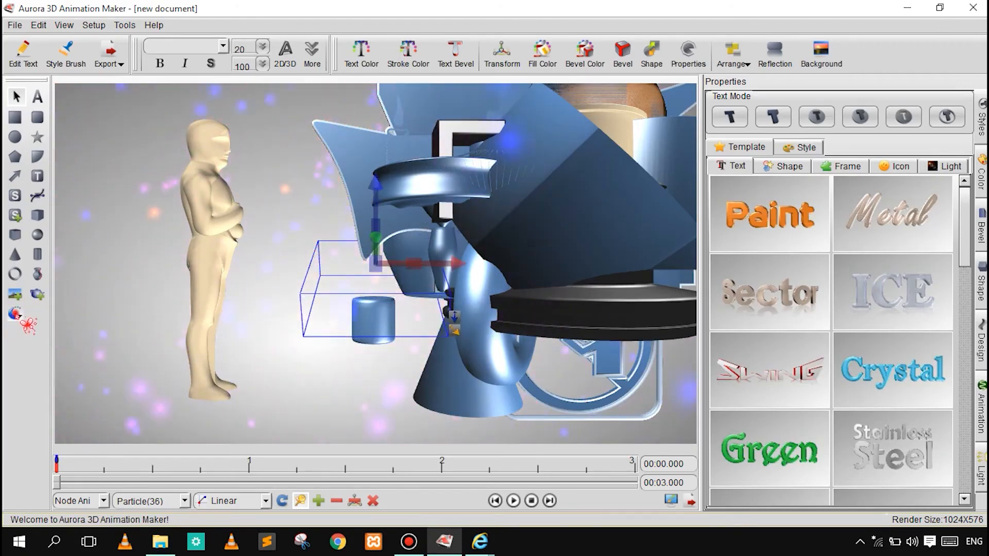
- Add a Space Particle effect and a Smoke1 Particle effect to the scene
left_click(16, 340)
left_click(54, 363)
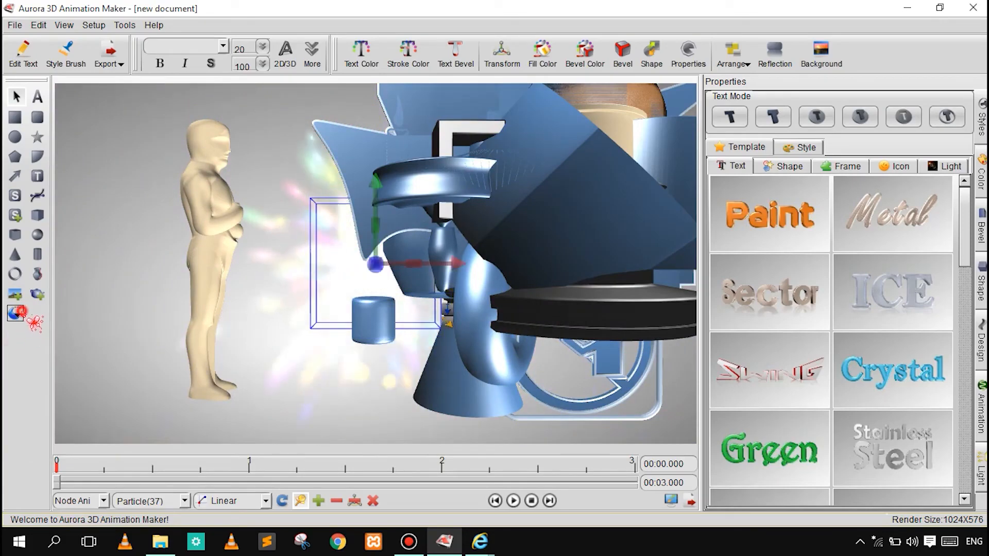
left_click(31, 341)
left_click(57, 430)
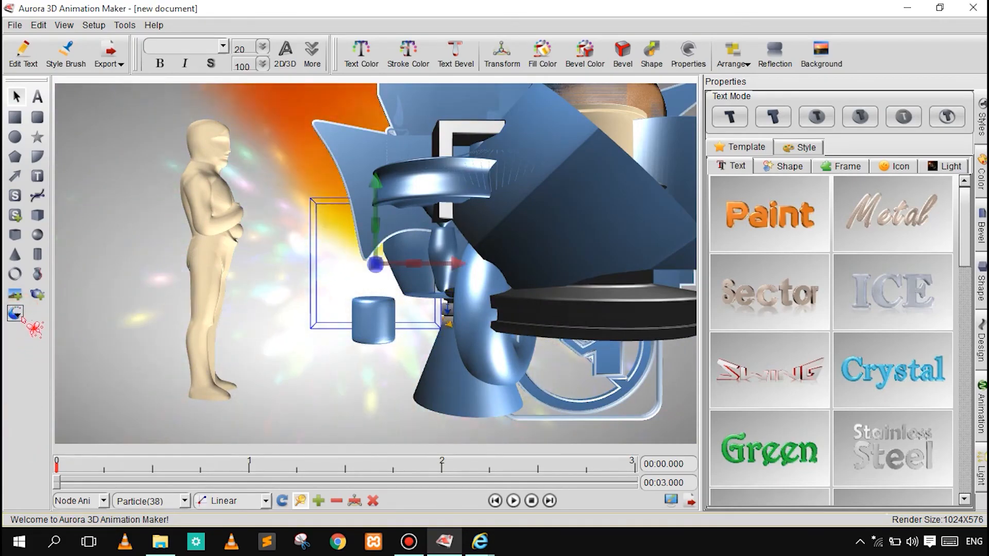
- Delete the overlapping solids and shapes together with the portrait and pedestal, keeping the statue, candle, small cylinder and particle effects
left_click(230, 234)
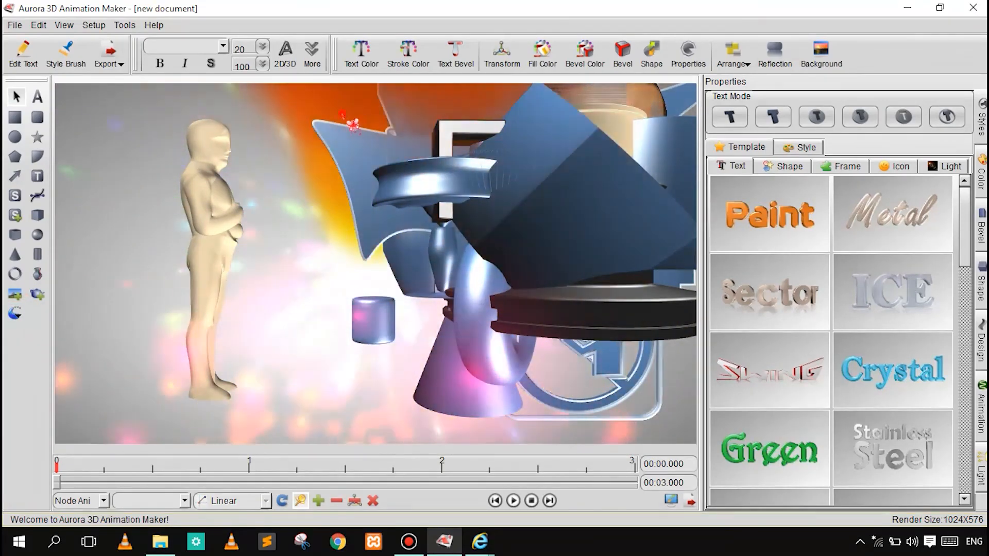
left_click(343, 227)
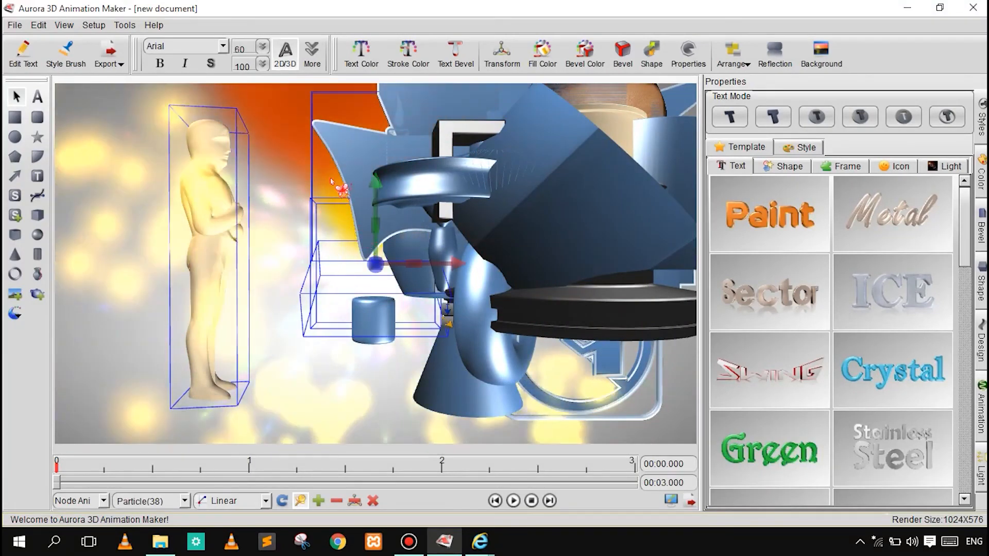
left_click(333, 287)
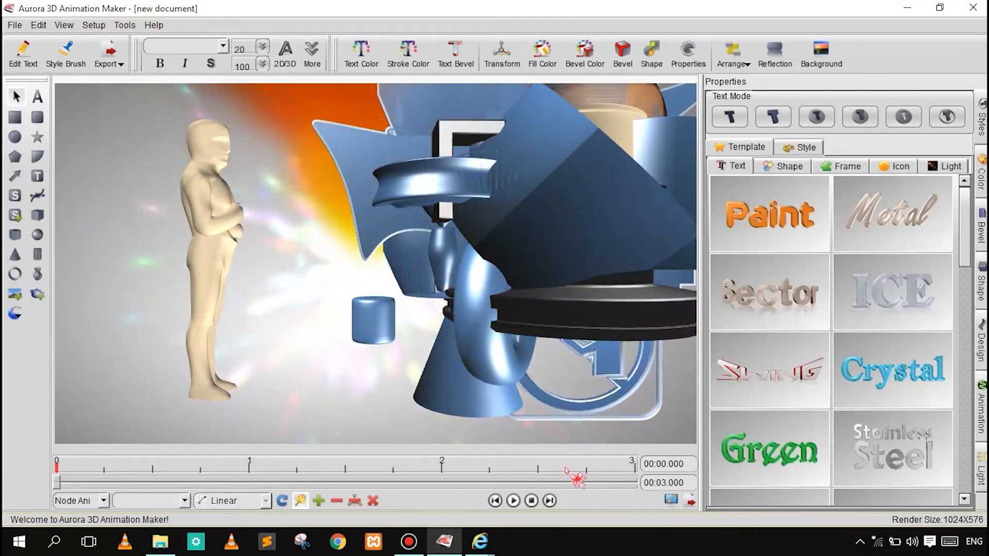
left_click_drag(624, 436, 463, 159)
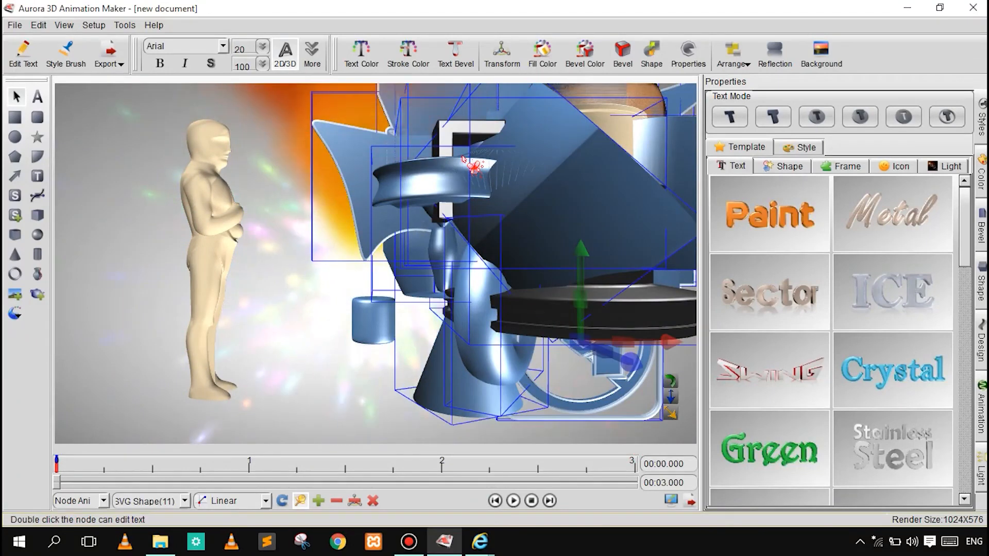
key("Delete")
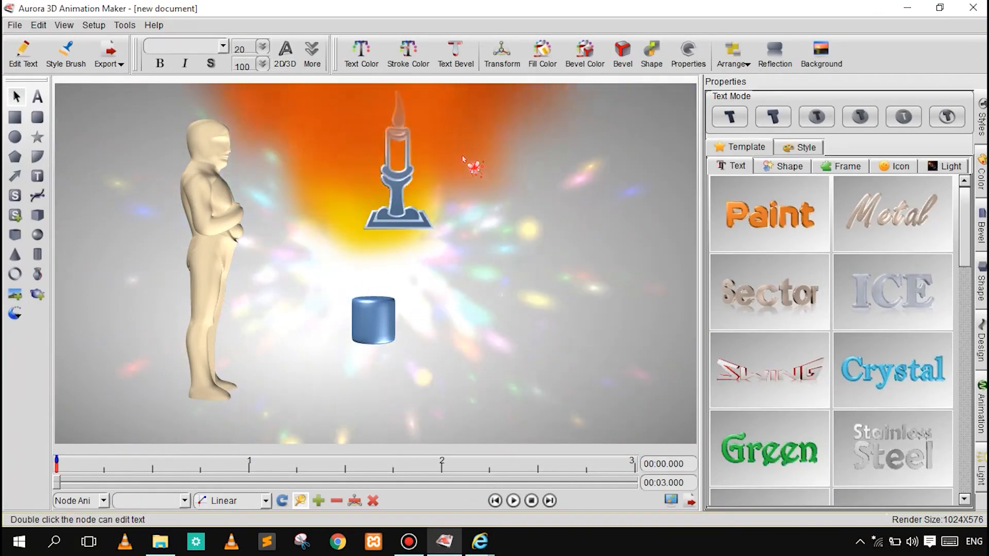
- Move the space and fireworks particle effects away from the candle and the small cylinder
left_click(564, 214)
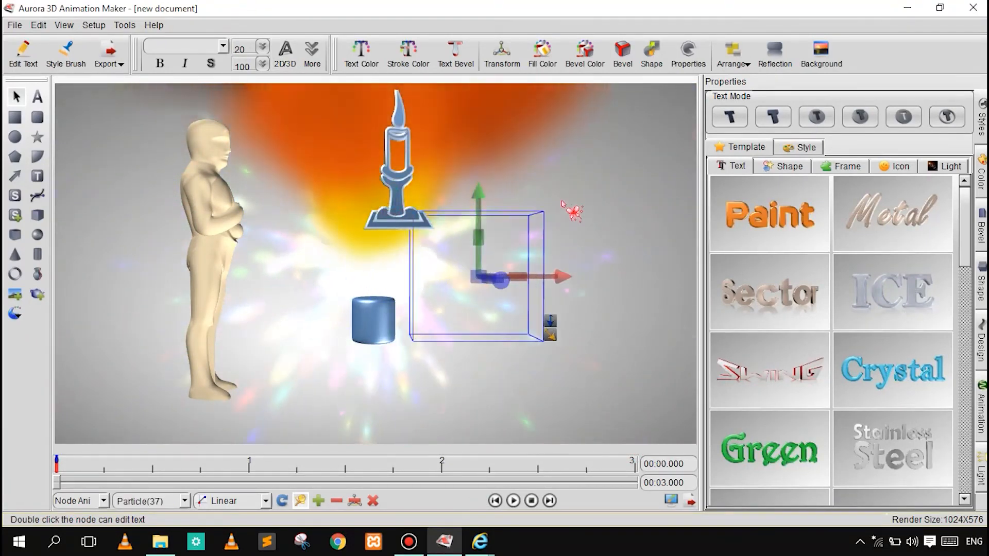
left_click_drag(595, 235, 80, 334)
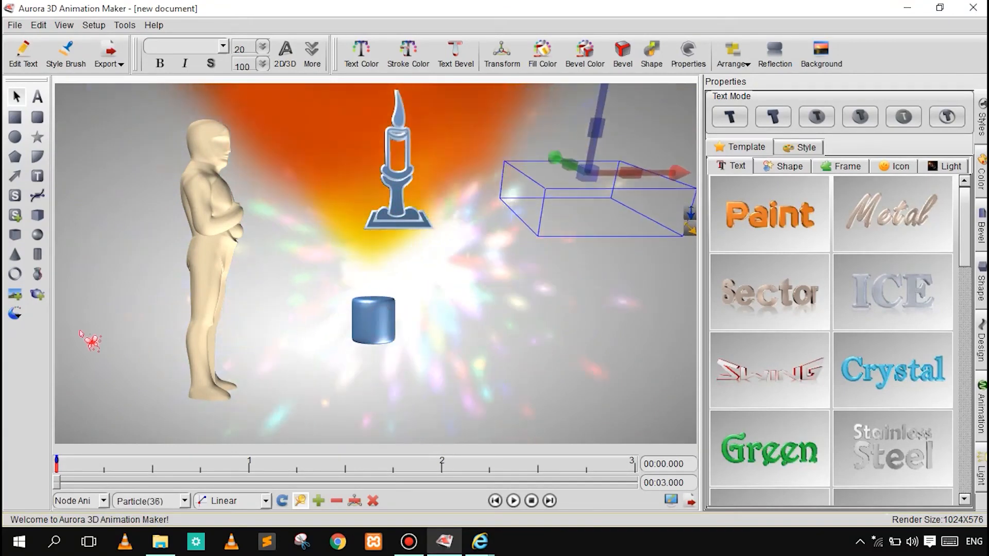
- Add Rain Particle and Snow Particle effects to the scene
left_click(15, 313)
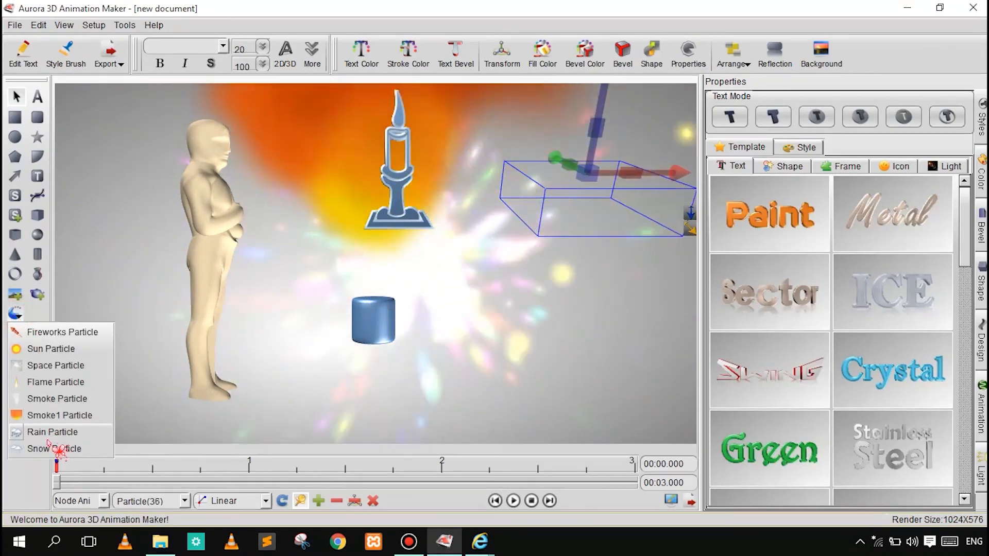
left_click(48, 441)
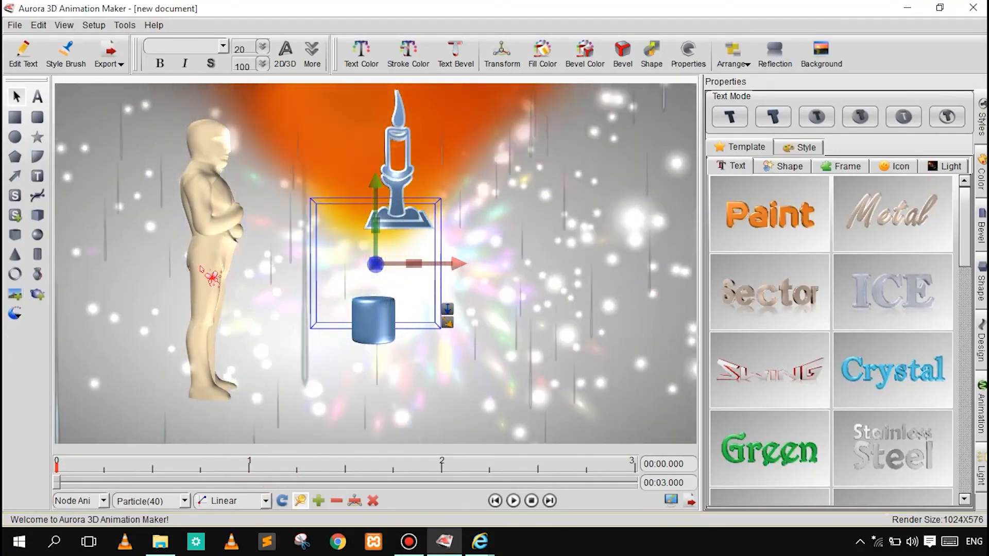
- Delete the statue, small cylinder and all particle effects, and place the candle enlarged on the left half of the canvas
left_click_drag(211, 264, 489, 262)
left_click_drag(435, 227, 310, 364)
left_click_drag(337, 216, 572, 316)
key("Delete")
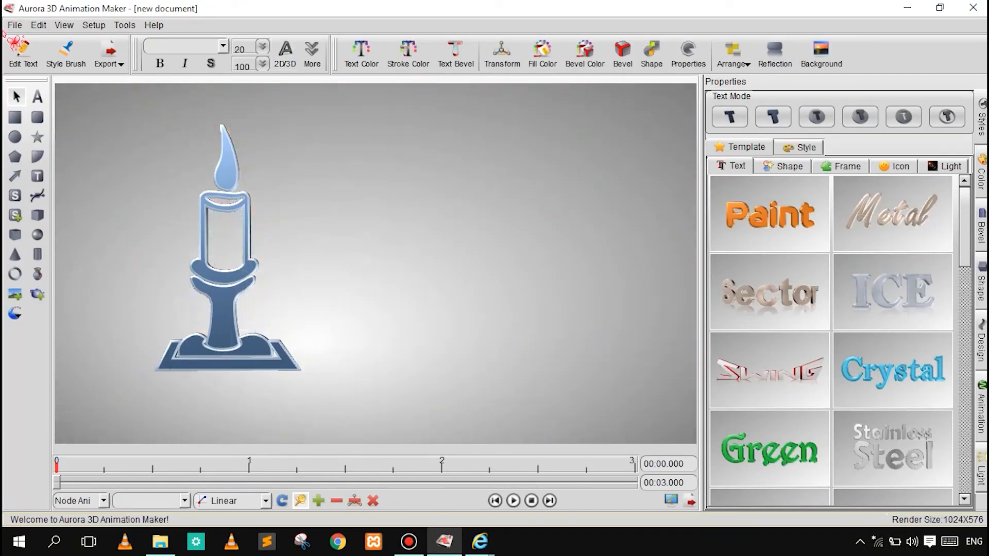
- Add a 3D text object beside the candle and replace its placeholder wording with a first name in capitals
left_click(37, 96)
left_click_drag(294, 201, 509, 301)
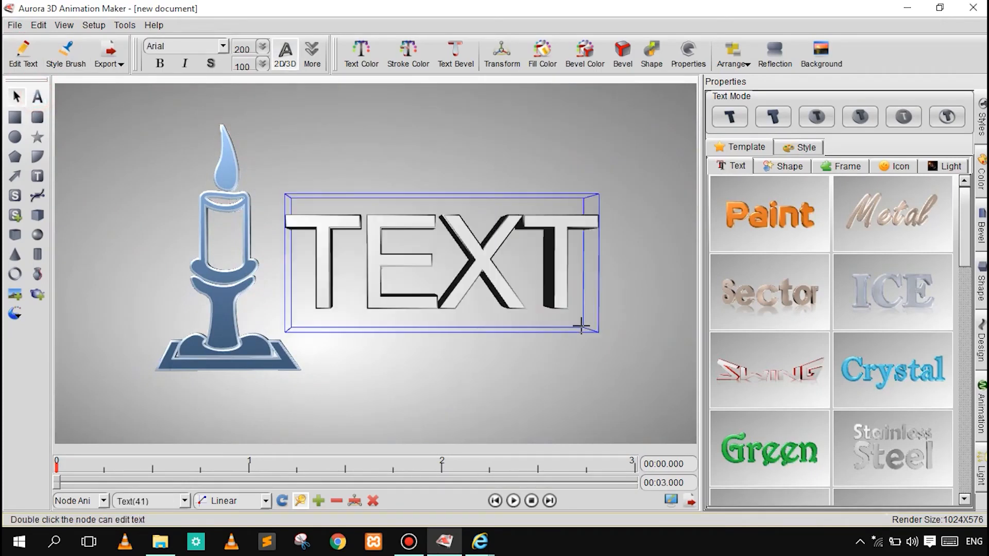
key("ctrl+a")
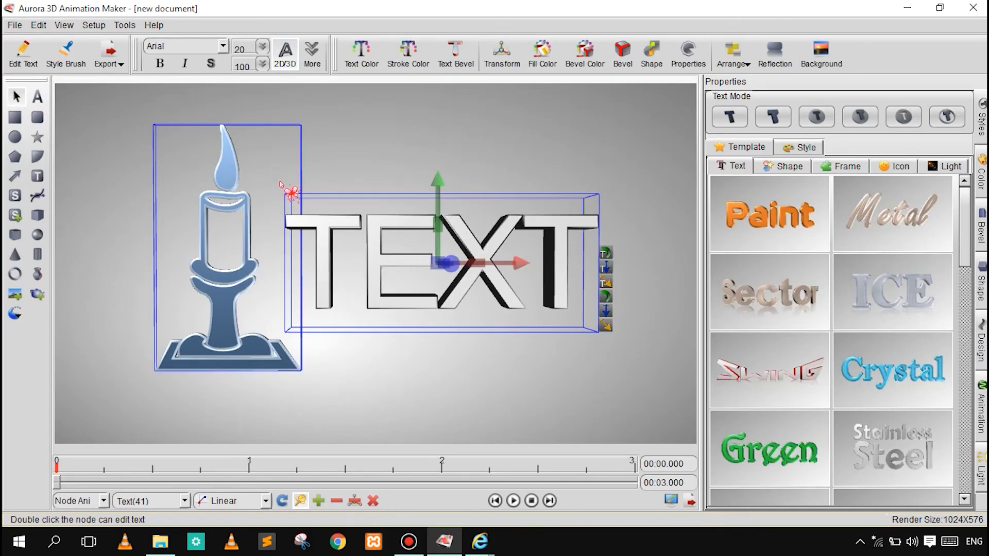
double_click(383, 238)
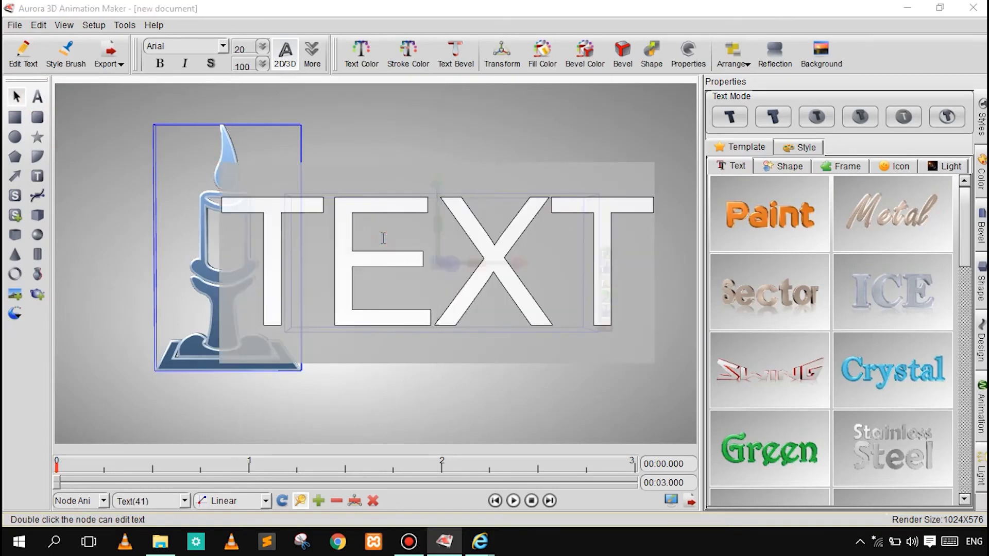
type("Z")
key("ctrl+a")
type("ZOET")
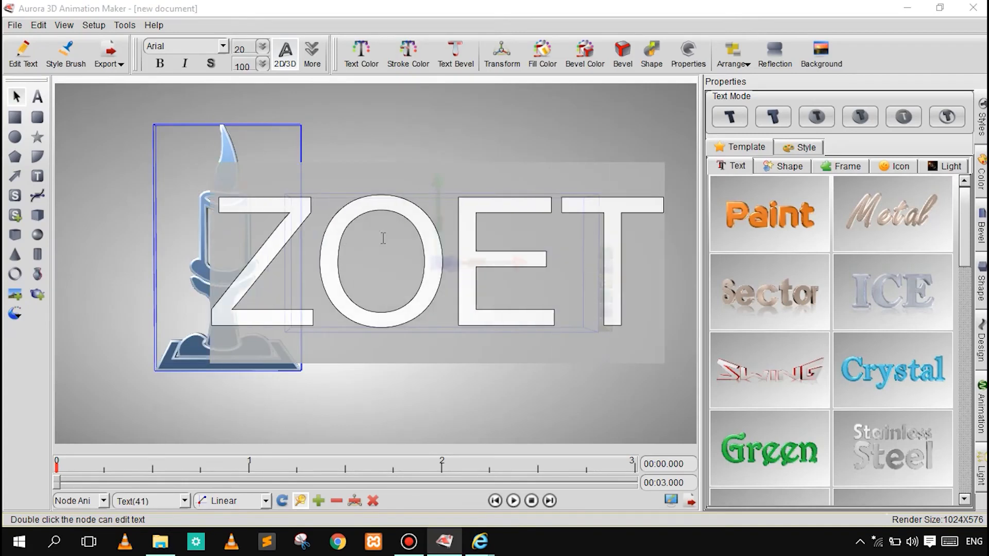
key("BackSpace")
type("Y")
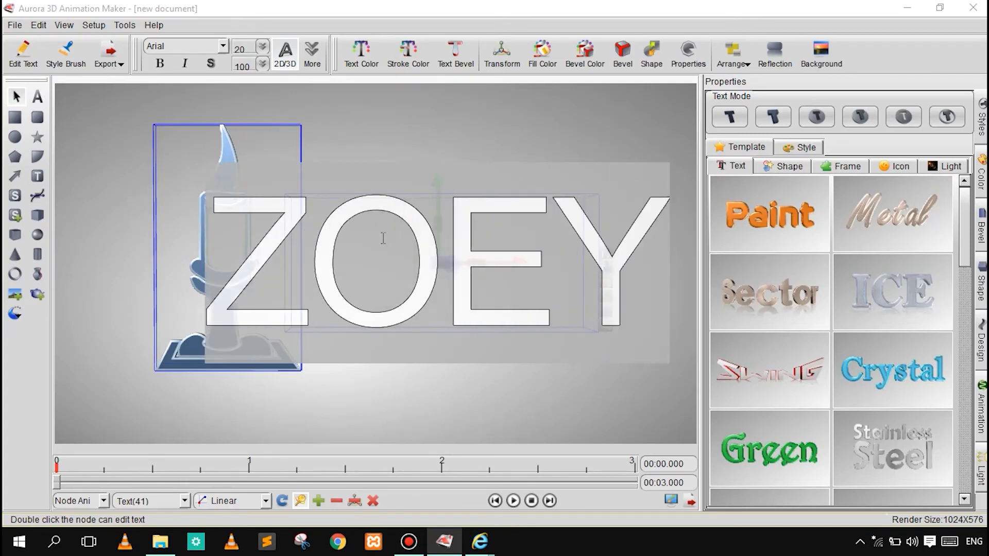
left_click(137, 311)
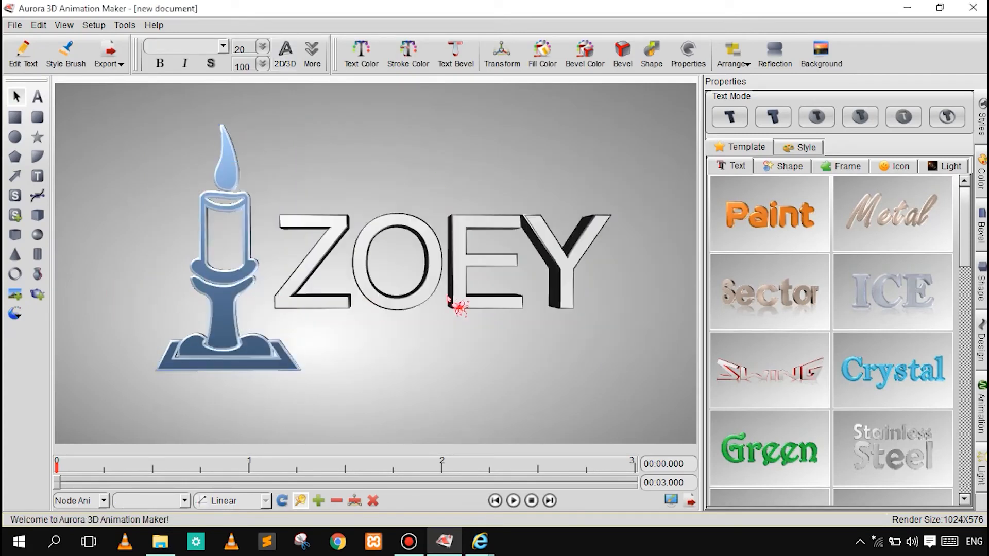
- Move the 3D text slightly up beside the candle and leave its text editing without changes
left_click(455, 295)
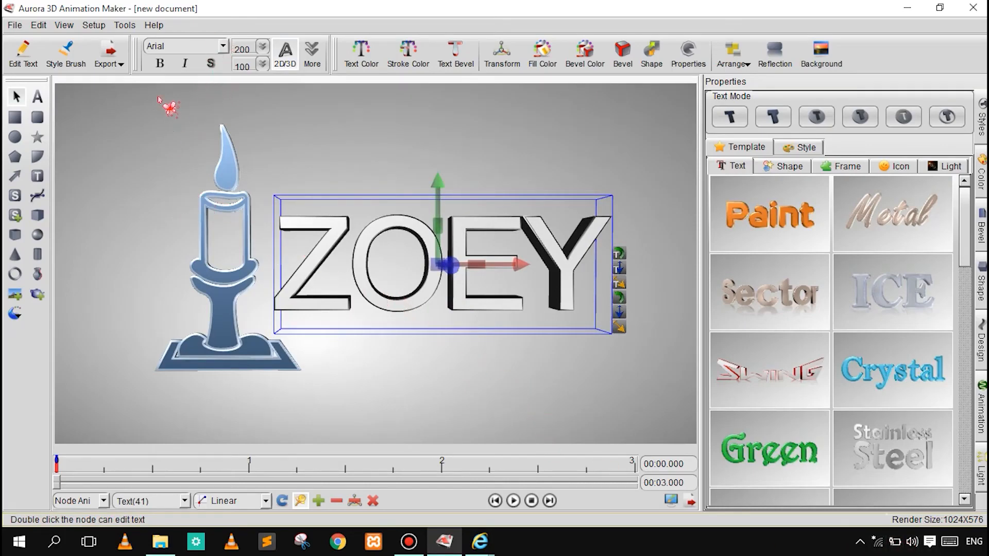
left_click_drag(364, 286, 379, 254)
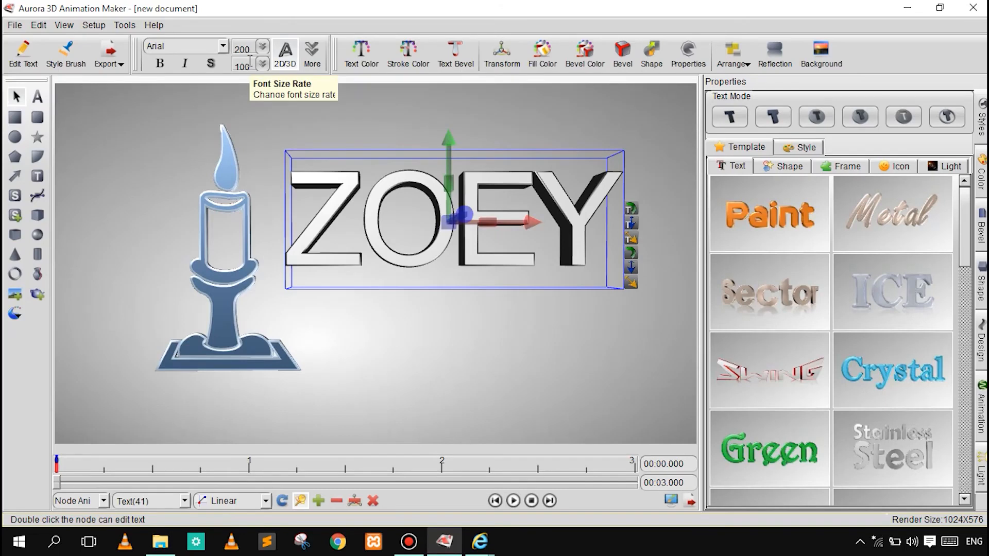
left_click(23, 51)
left_click(508, 340)
- Try to copy the style between the 3D text and the candle with the Style Brush
left_click(82, 62)
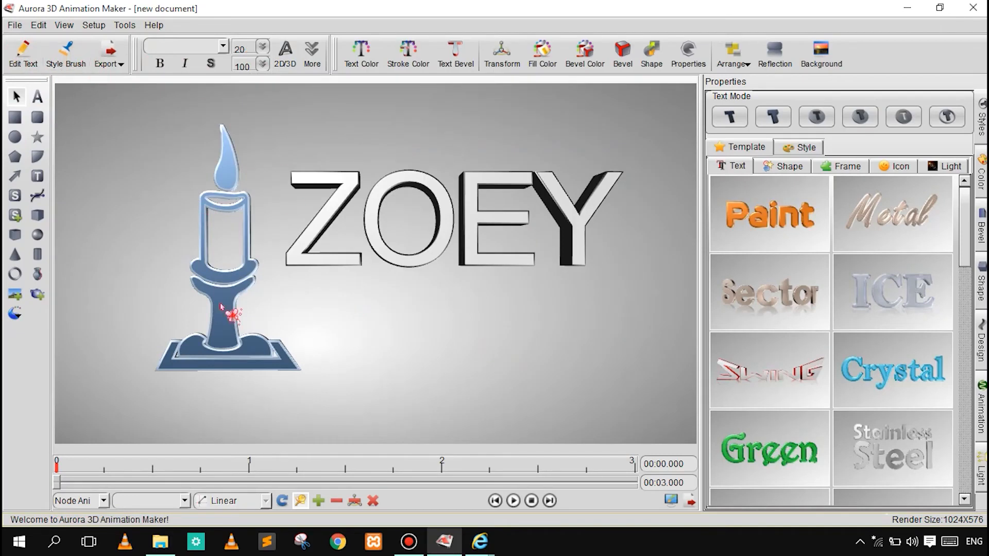
left_click(232, 316)
left_click(80, 60)
left_click(645, 325)
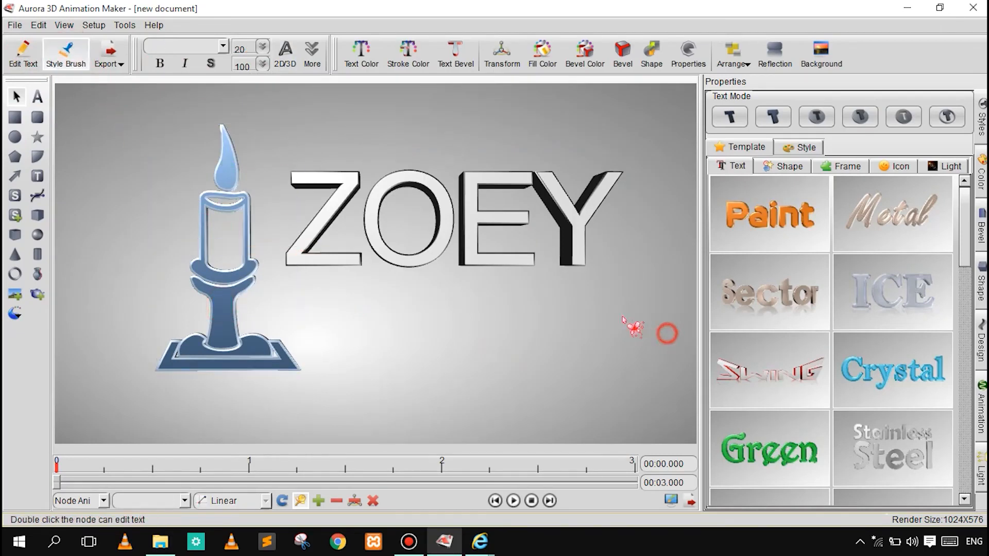
left_click(541, 266)
left_click(82, 63)
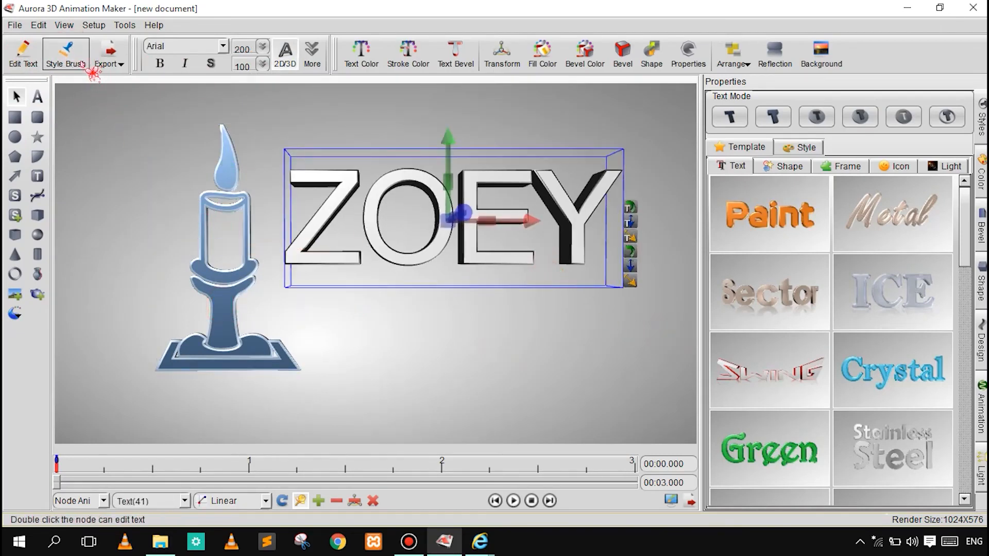
left_click(78, 54)
left_click(227, 227)
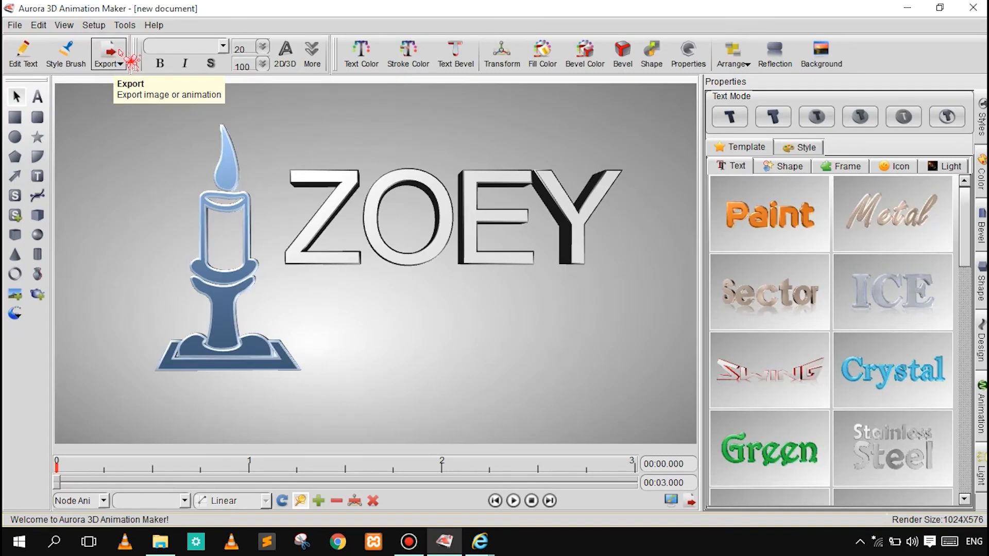
left_click(65, 54)
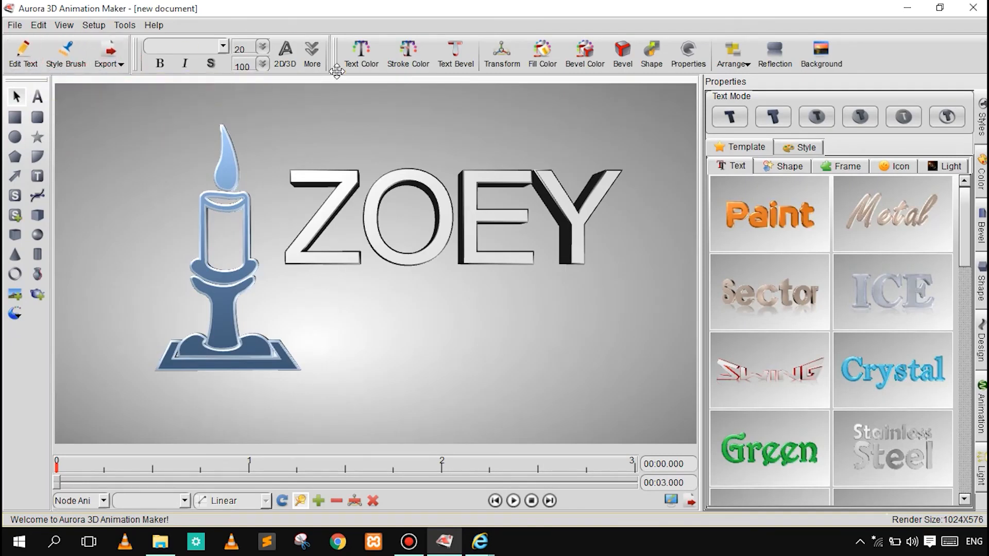
- Try the Almonte font on the 3D text and set its font to Andalus
left_click(389, 211)
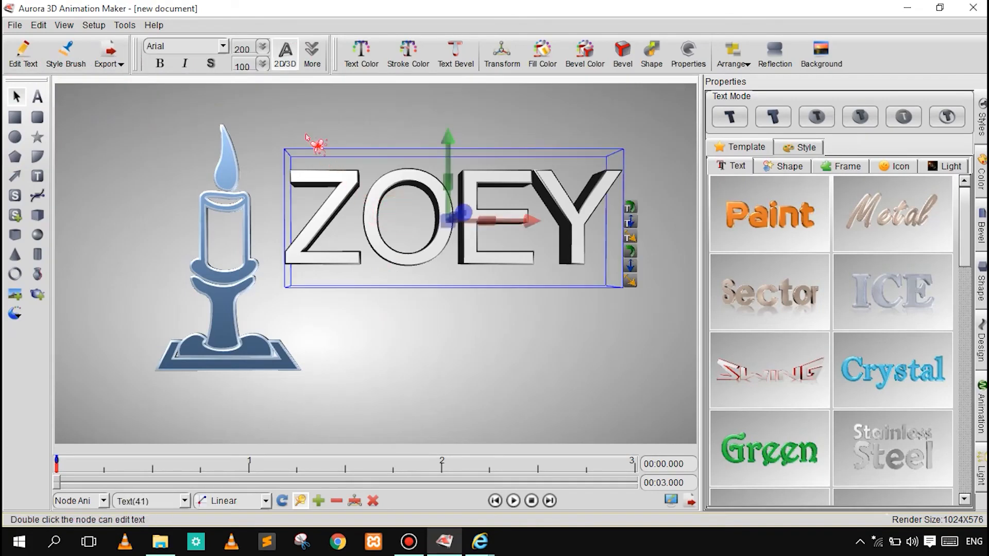
left_click(223, 46)
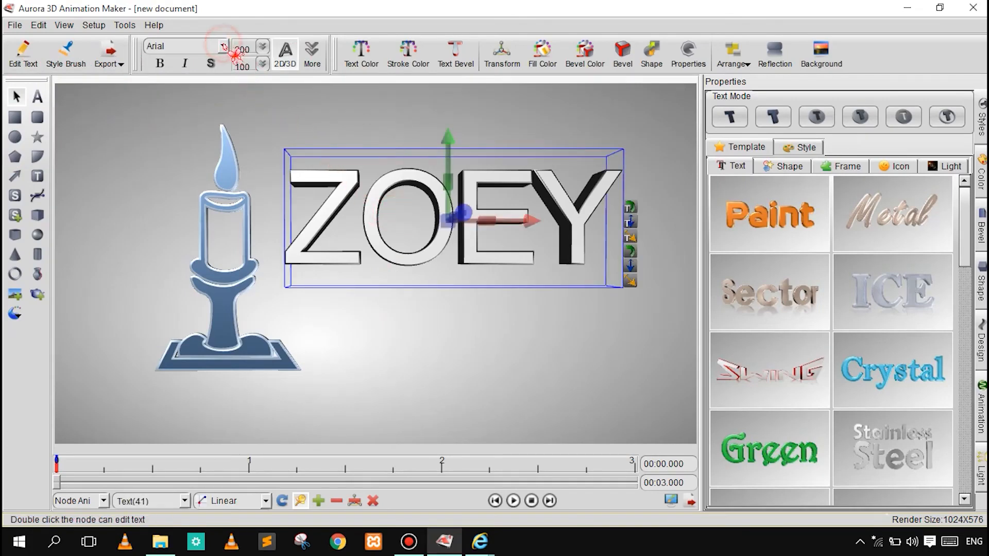
left_click(235, 98)
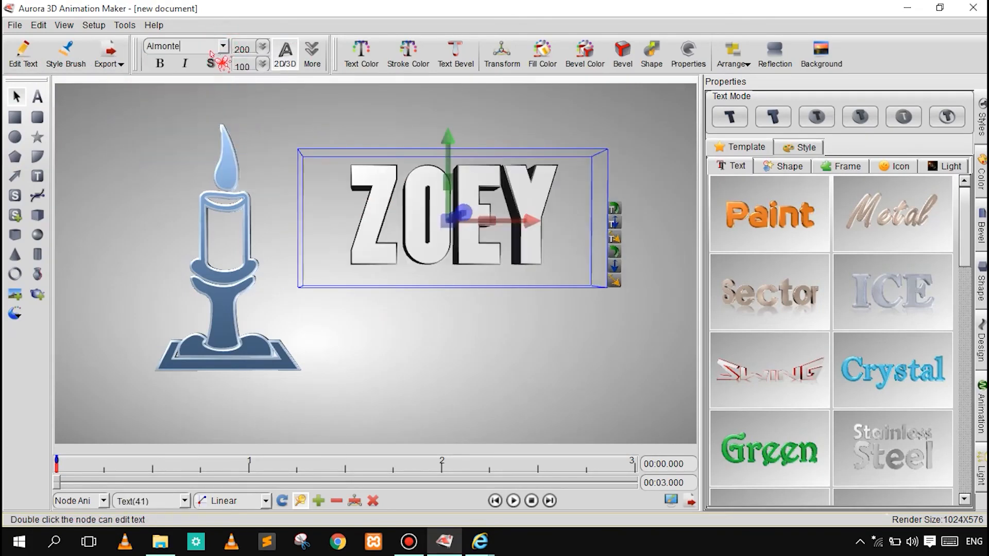
left_click(223, 46)
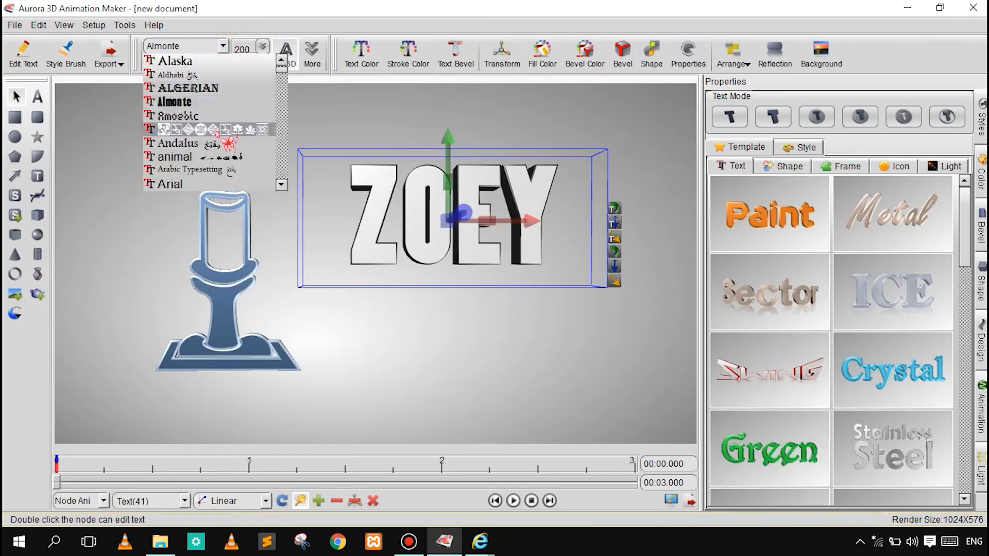
left_click(221, 135)
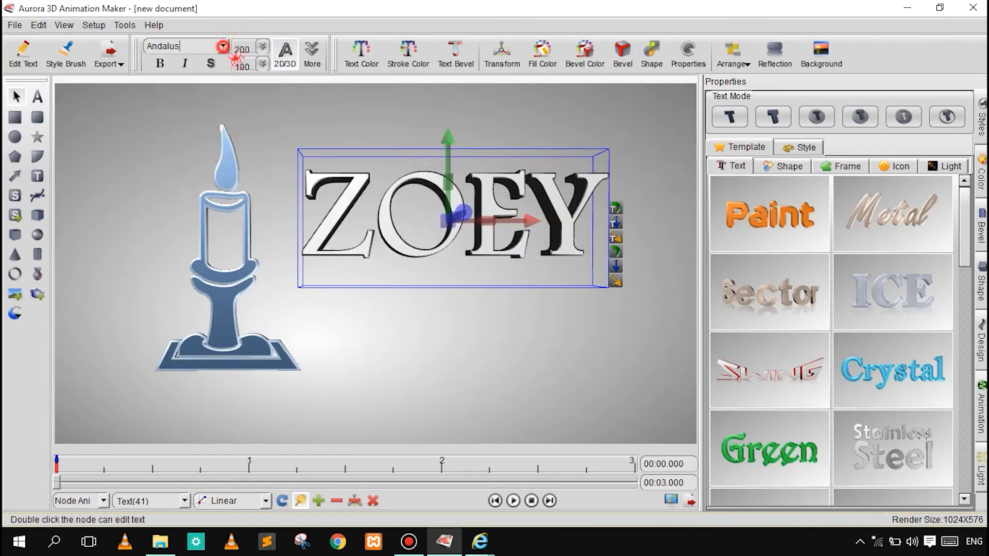
- Look through the list of installed fonts available for the 3D text
left_click(223, 47)
left_click_drag(278, 72, 280, 140)
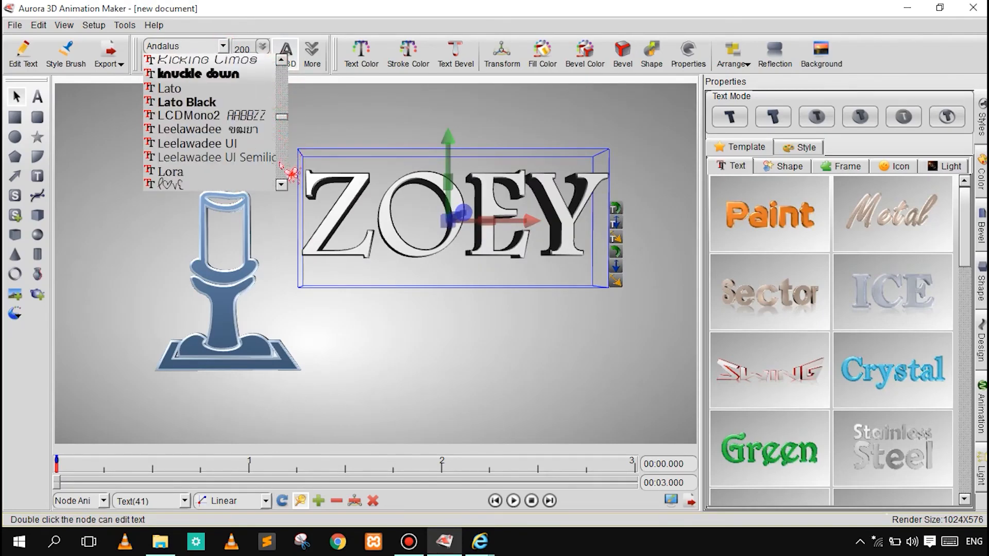
mouse_move(280, 119)
left_mouse_down()
mouse_move(287, 161)
mouse_move(279, 139)
left_mouse_up()
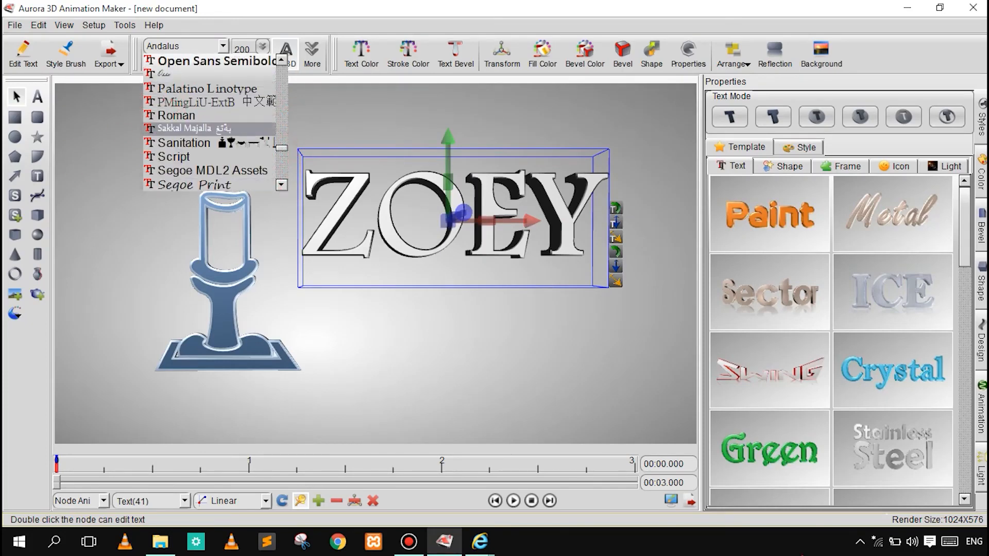
left_click(859, 541)
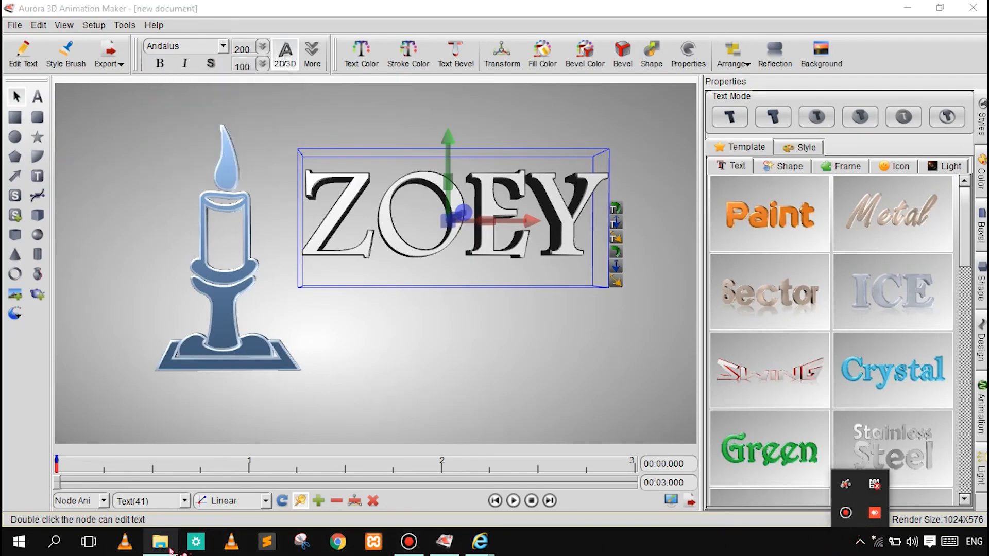
- Switch to File Explorer and open the blood_thirst.zip archive from the Compressed folder in Downloads
left_click(168, 547)
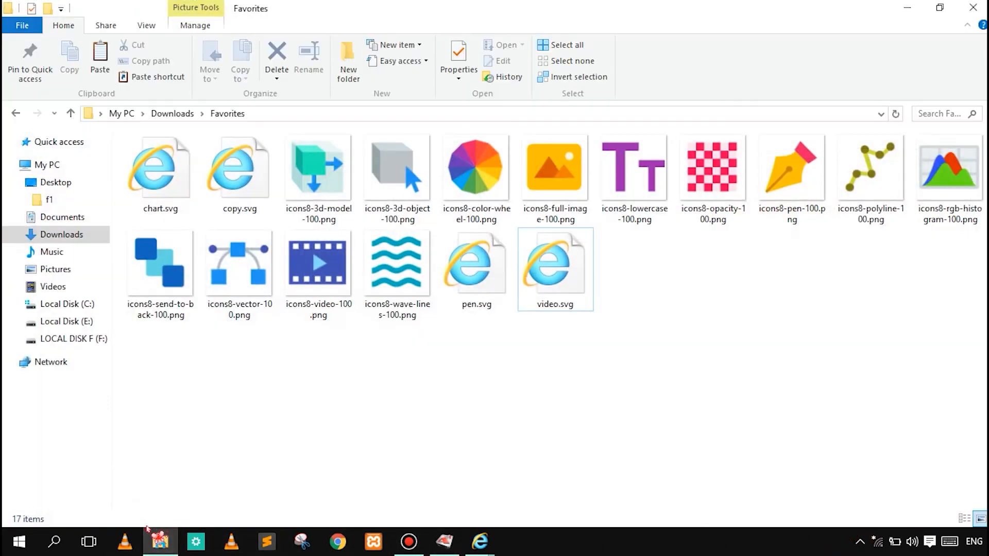
left_click(62, 234)
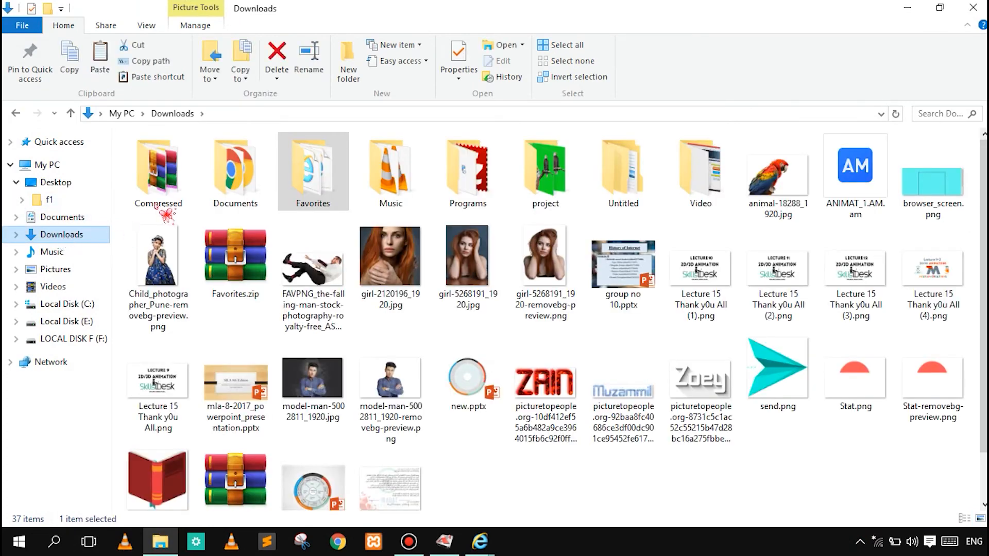
double_click(179, 189)
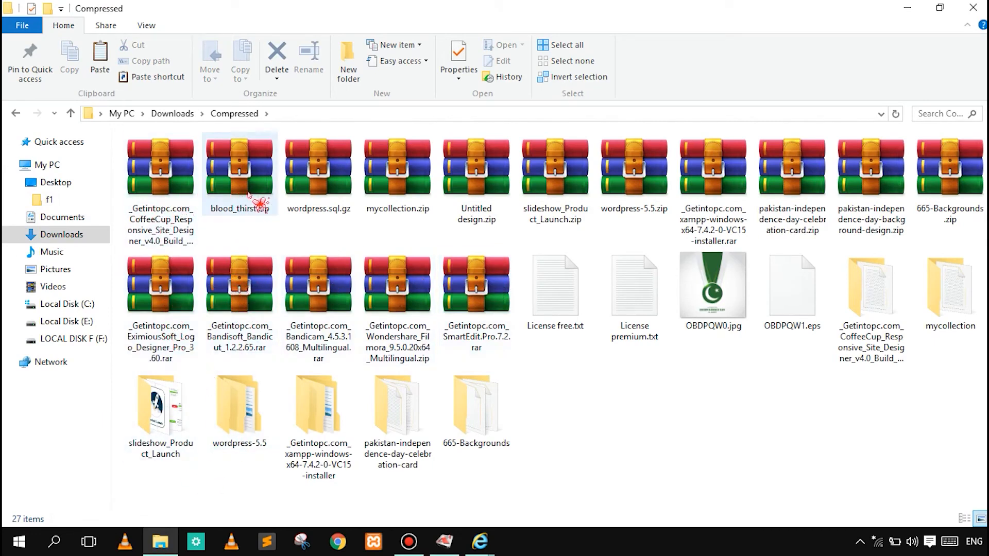
left_click(231, 185)
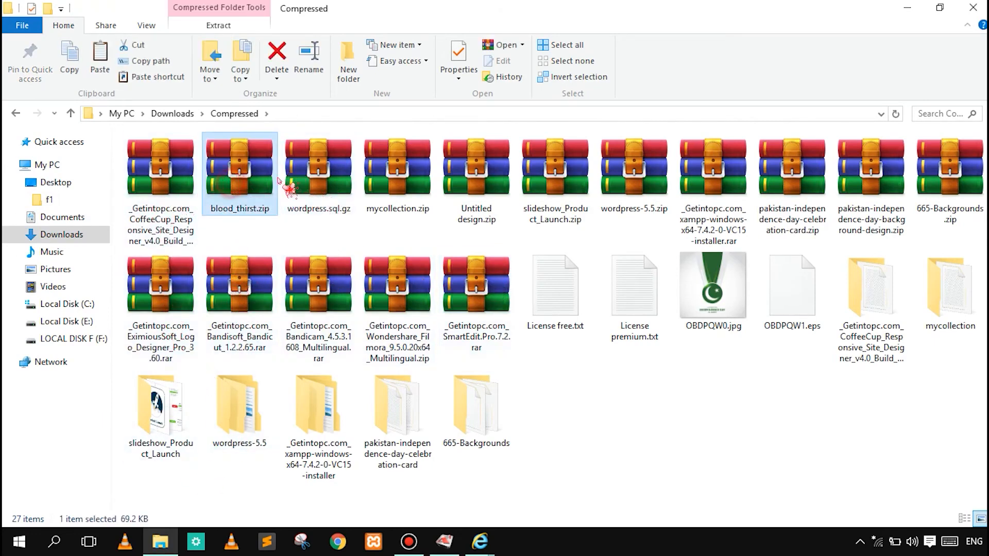
left_click_drag(233, 180, 235, 179)
double_click(242, 189)
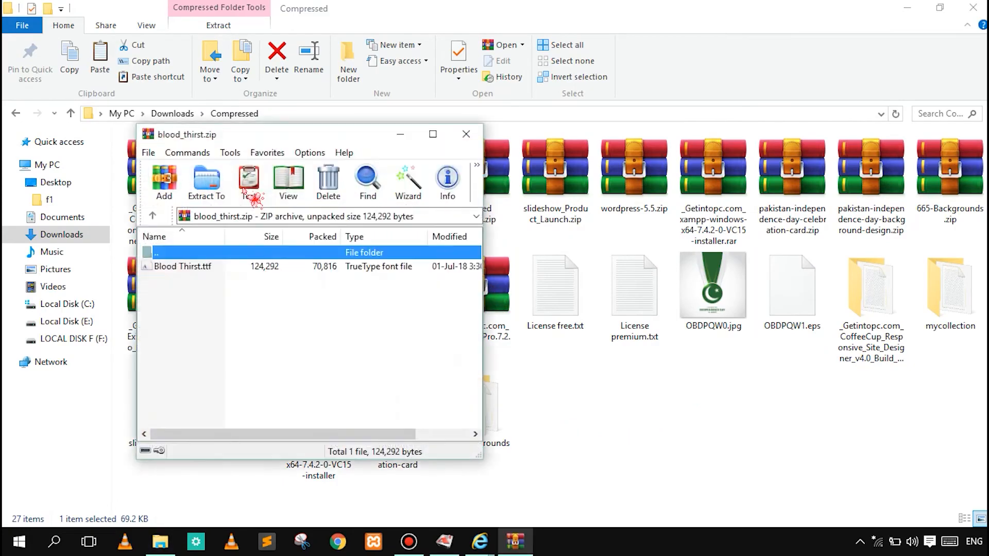
- Try to install Blood Thirst.ttf from the archive, decline replacing the installed font, stop the installation and close the font preview
double_click(209, 267)
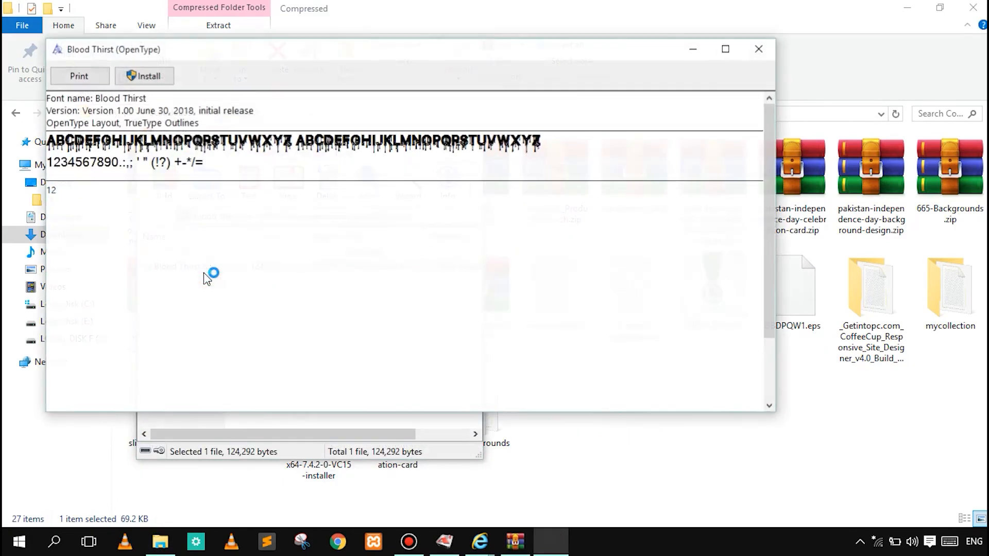
left_click(146, 77)
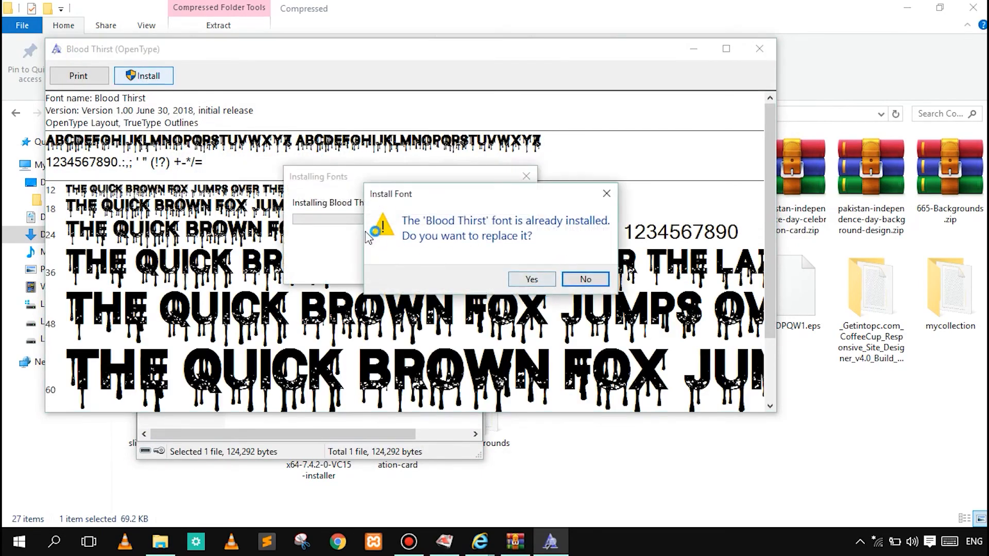
left_click_drag(446, 194, 682, 96)
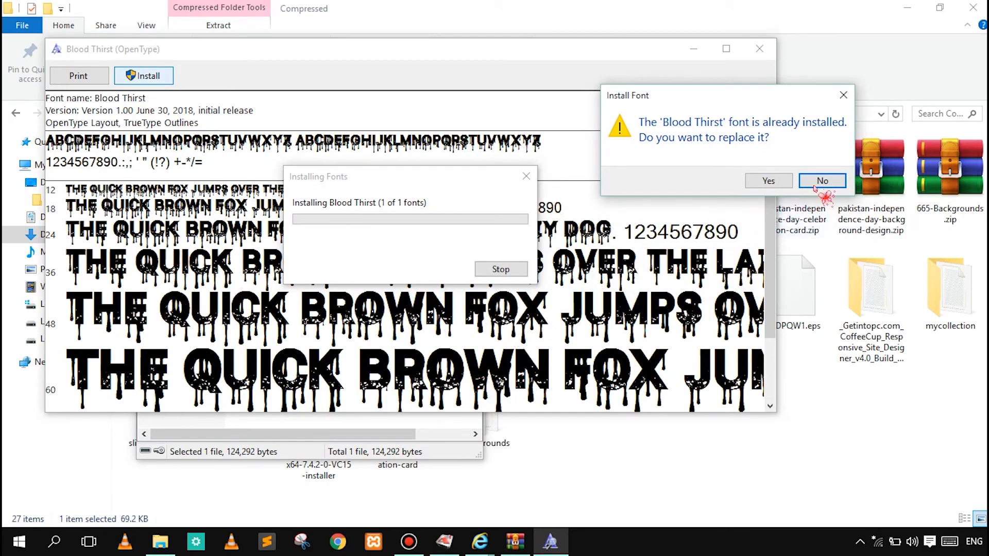
left_click(814, 187)
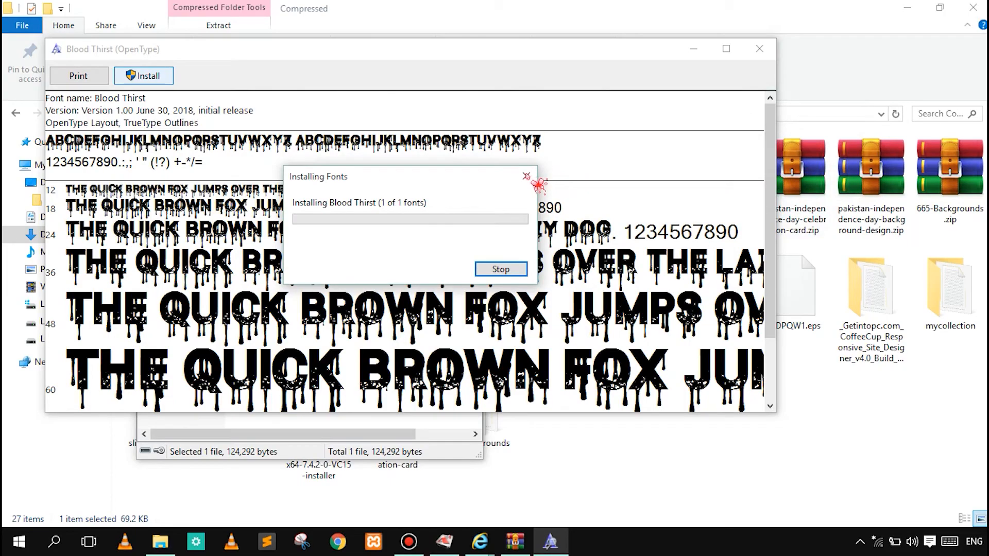
left_click(519, 271)
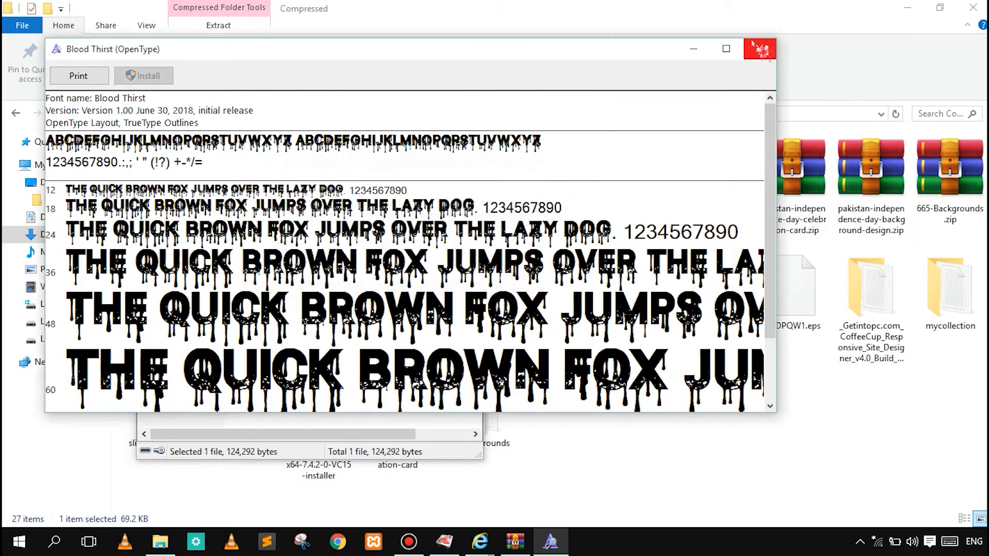
left_click(759, 49)
left_click(418, 547)
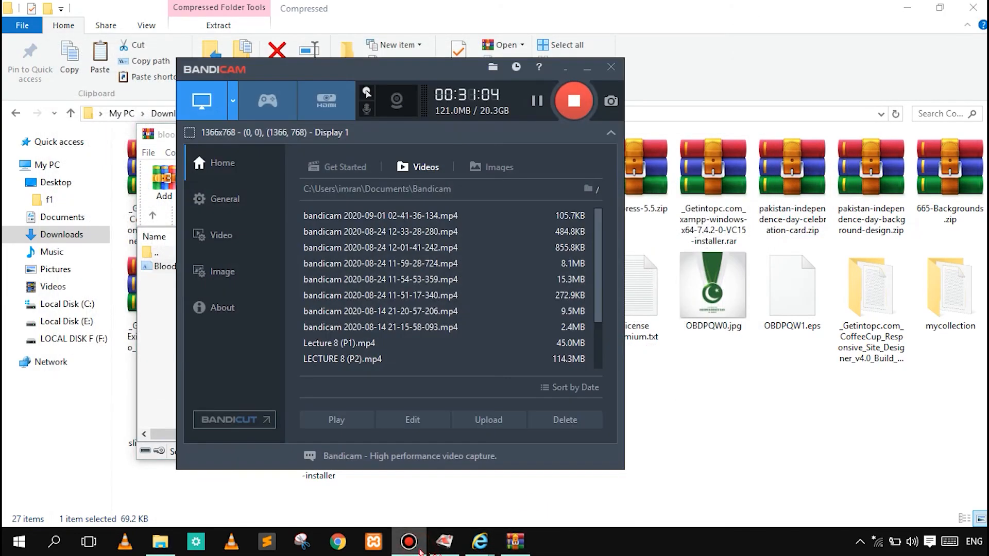
- Switch back to Aurora 3D Animation Maker, move the 3D text slightly down and rotate it about its vertical axis
left_click(418, 548)
left_click(445, 548)
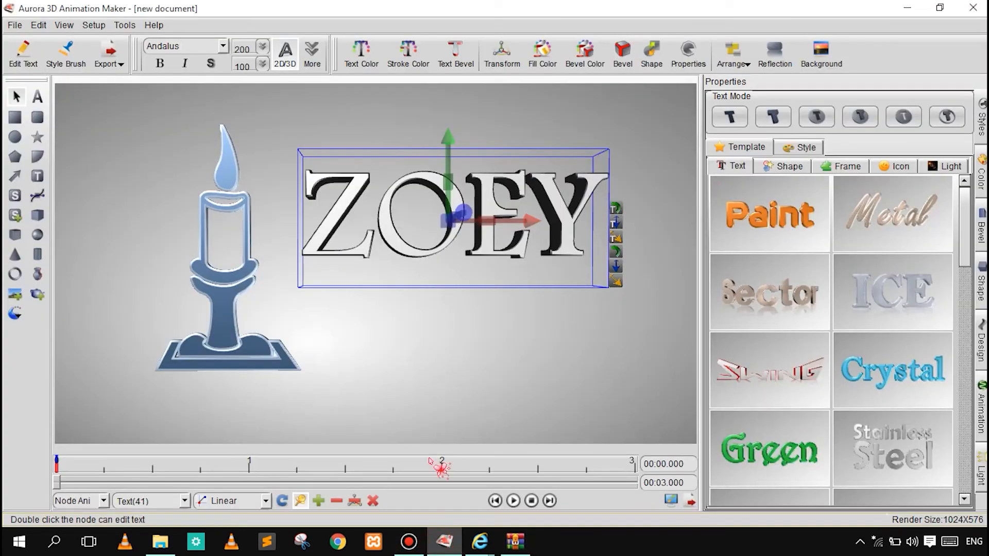
left_click_drag(352, 232, 347, 272)
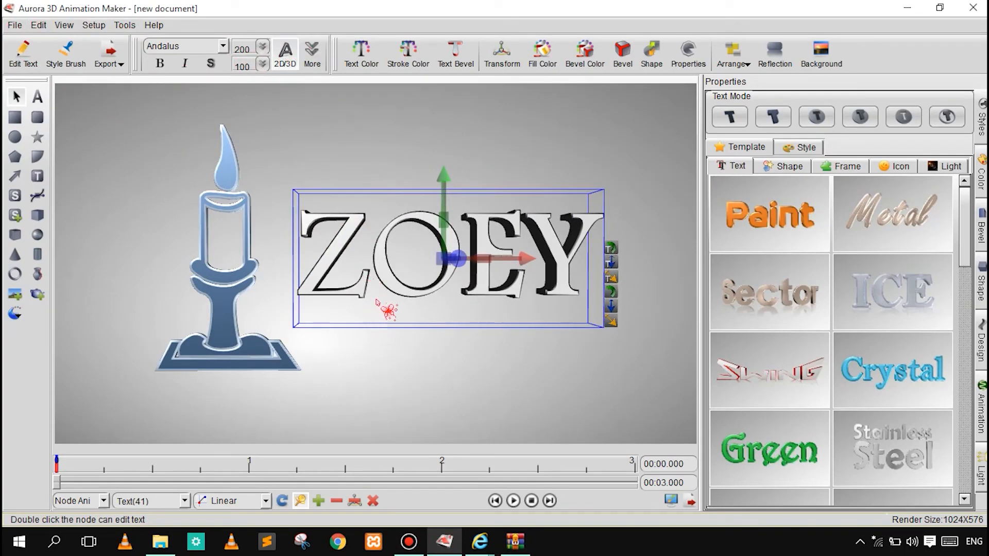
left_click_drag(444, 199, 395, 179)
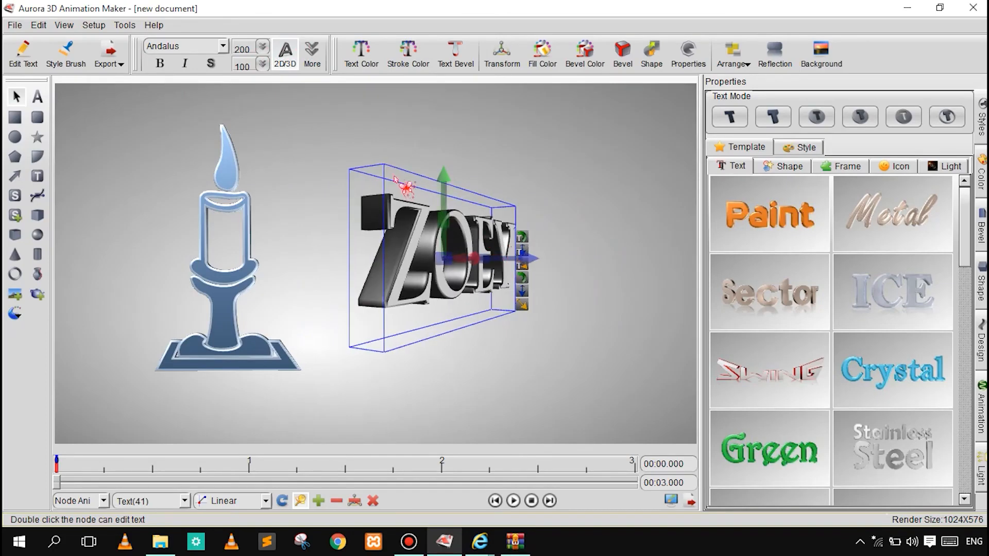
- Try the 2D mode on the text, return it to 3D and apply strikethrough
left_click(283, 64)
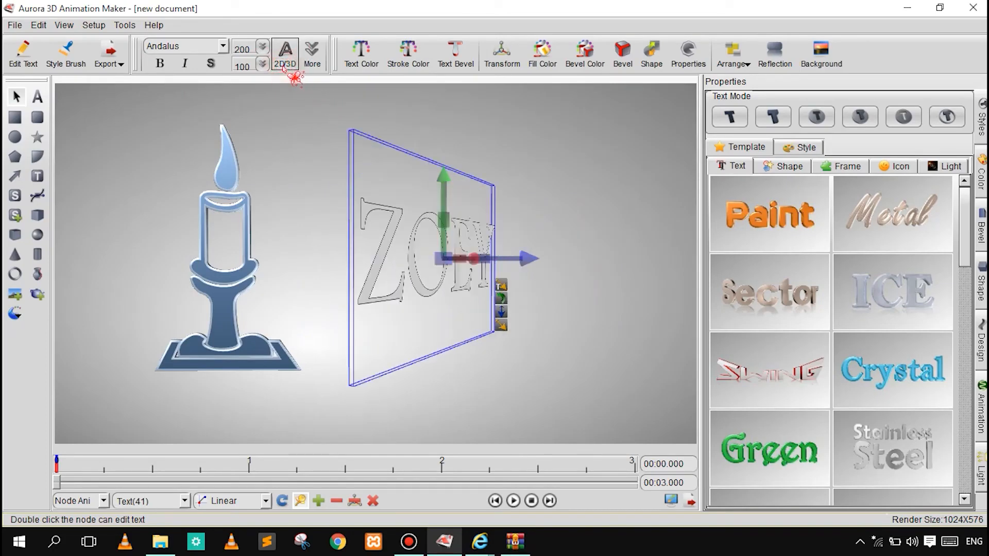
left_click(284, 57)
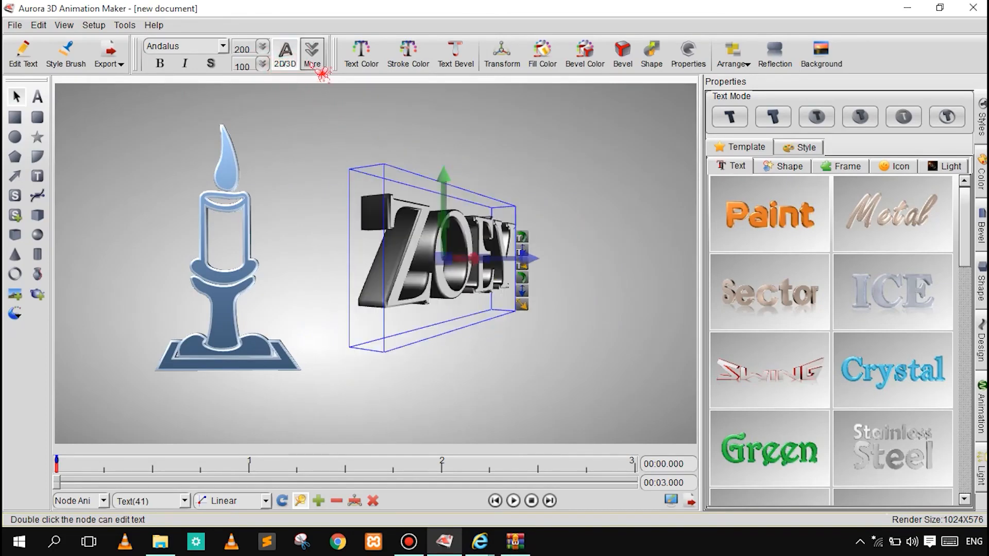
left_click(311, 59)
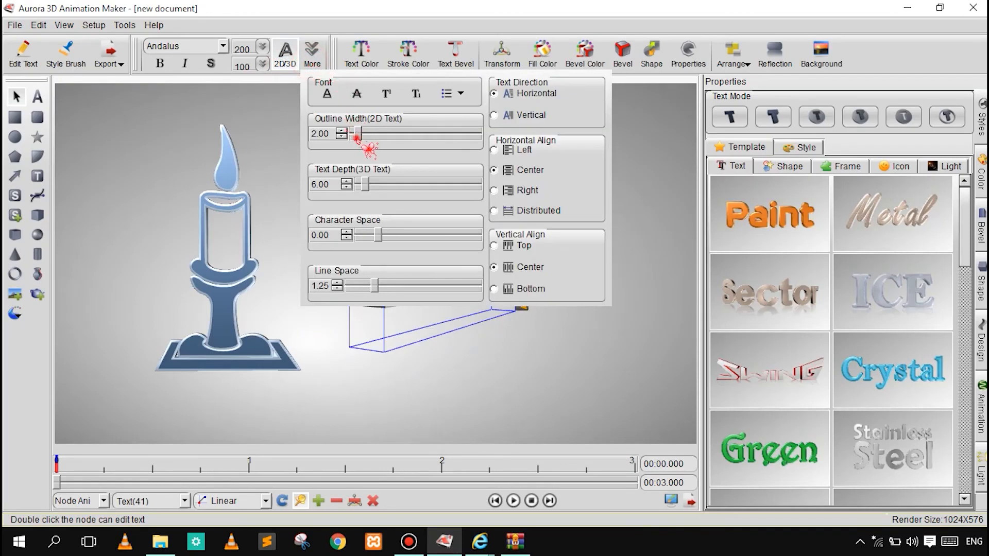
left_click(355, 95)
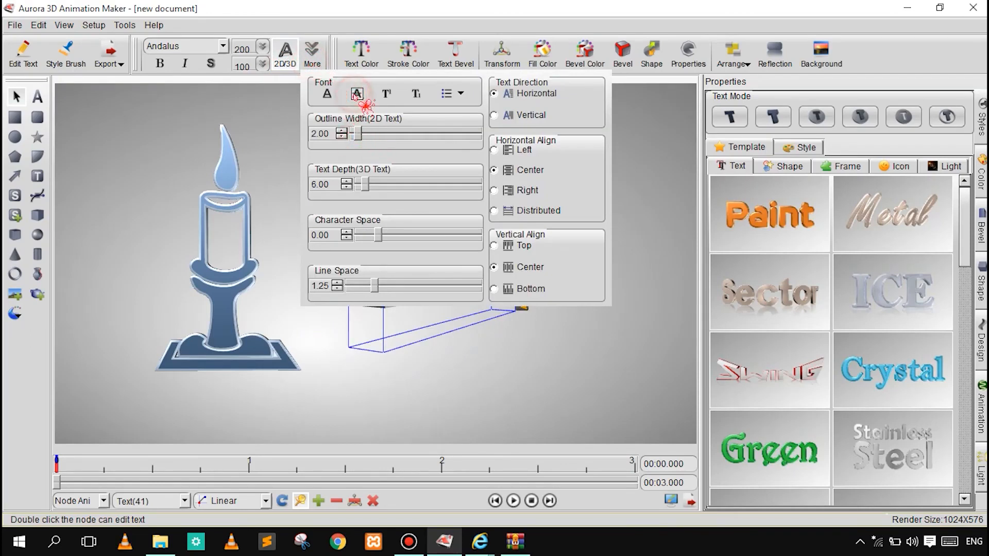
left_click(258, 118)
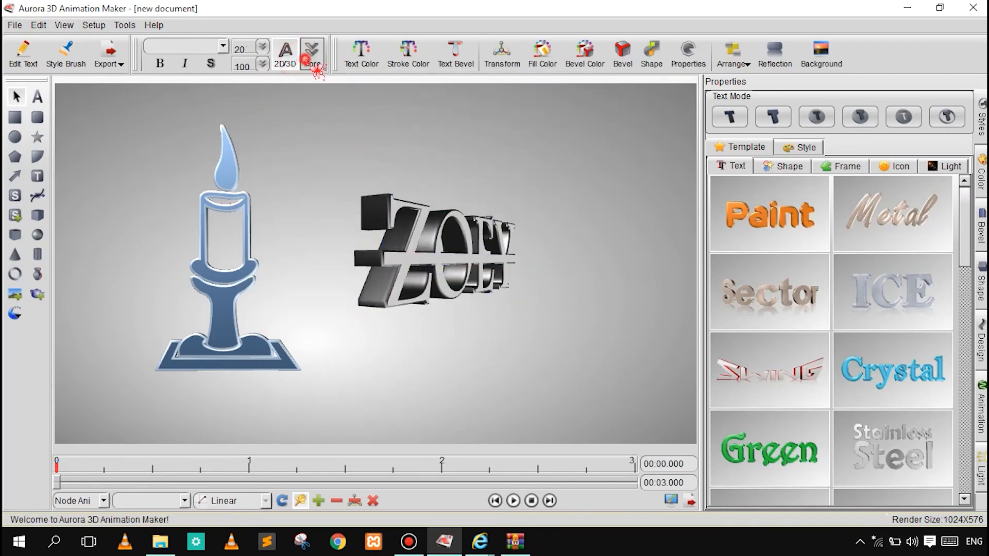
- Reselect the 3D text and review its additional options for outline width, depth, spacing, direction and alignment
left_click(306, 60)
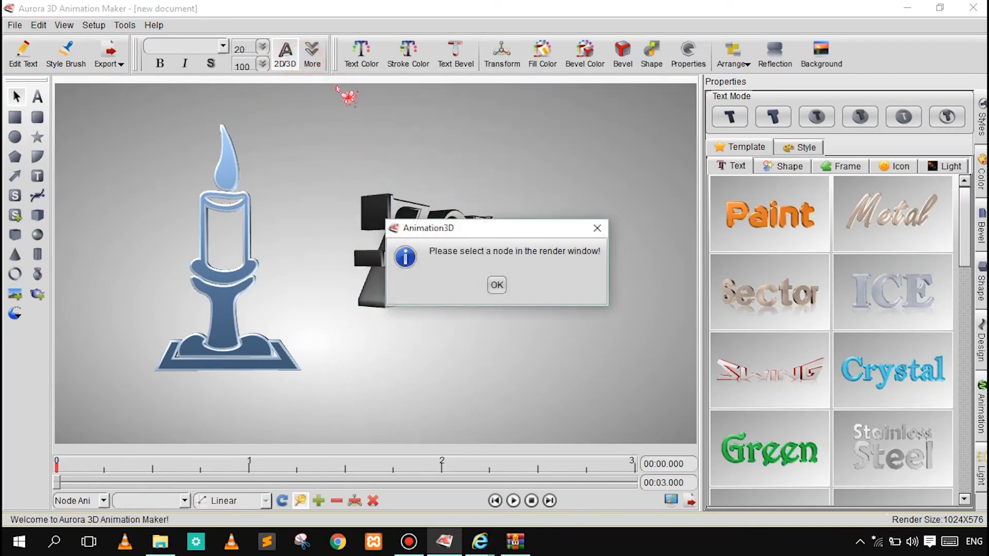
left_click(497, 284)
left_click(396, 259)
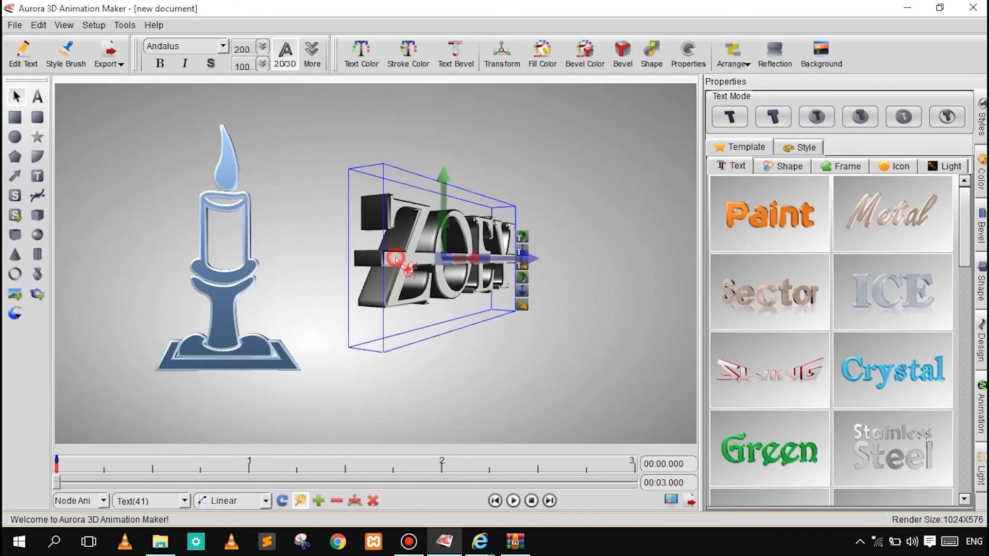
left_click(312, 52)
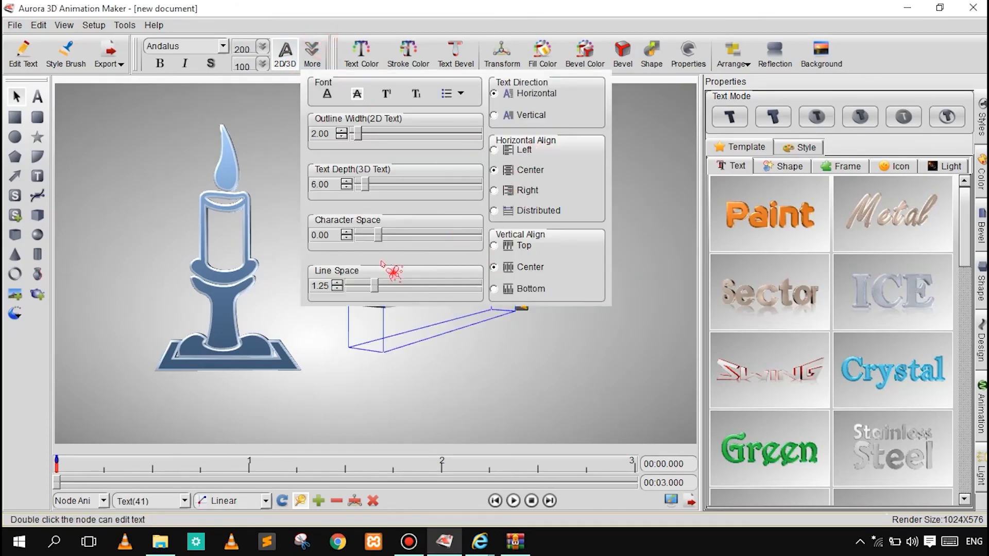
left_click(384, 420)
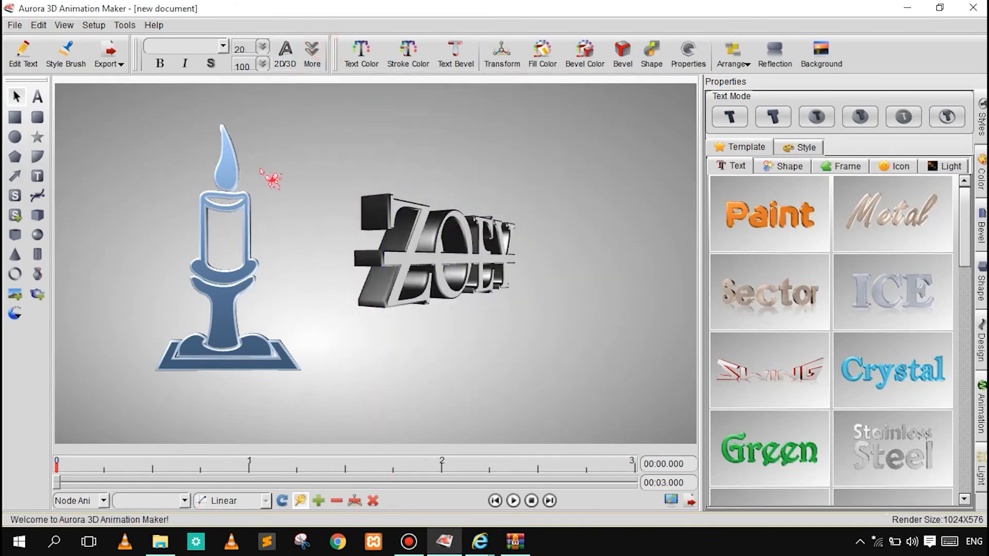
- Make the 3D text bold, try the italic and S font styles on it, and rotate it to face forward
left_click(393, 230)
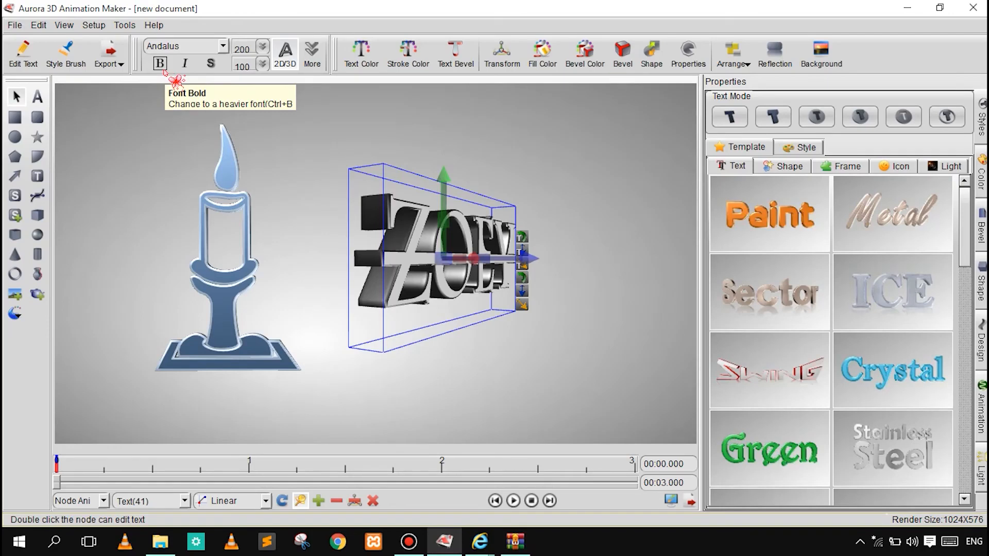
left_click(164, 71)
left_click(163, 70)
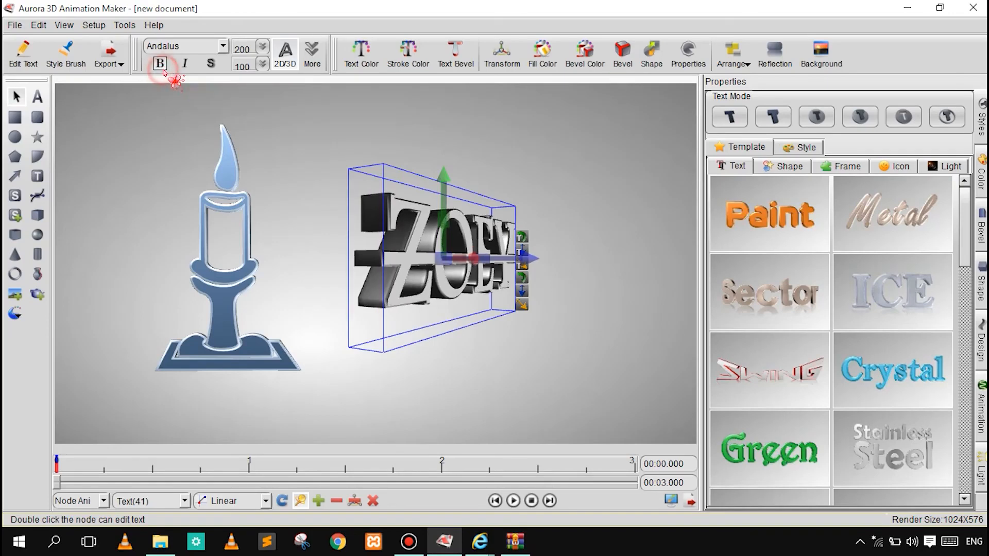
left_click(186, 71)
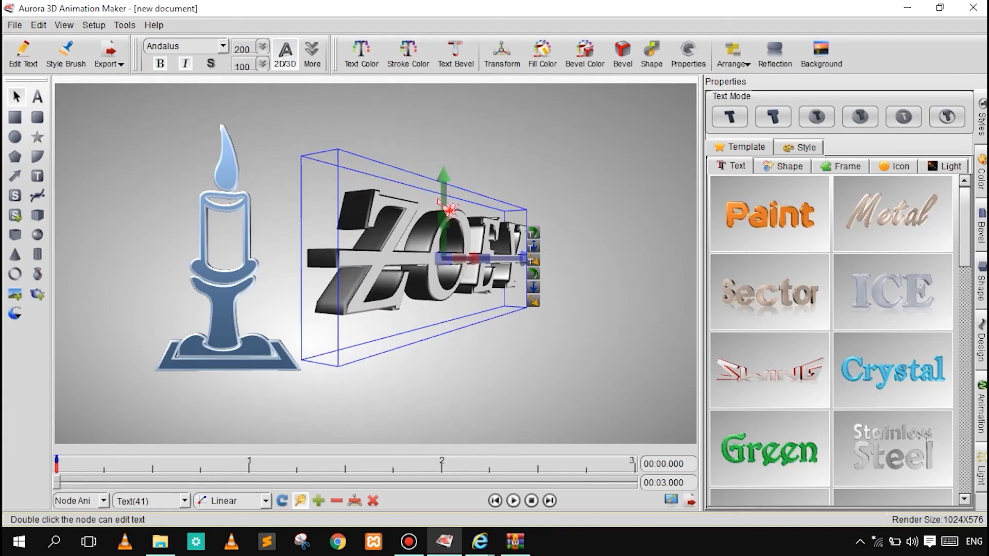
left_click_drag(445, 199, 374, 198)
left_click(185, 64)
left_click(211, 64)
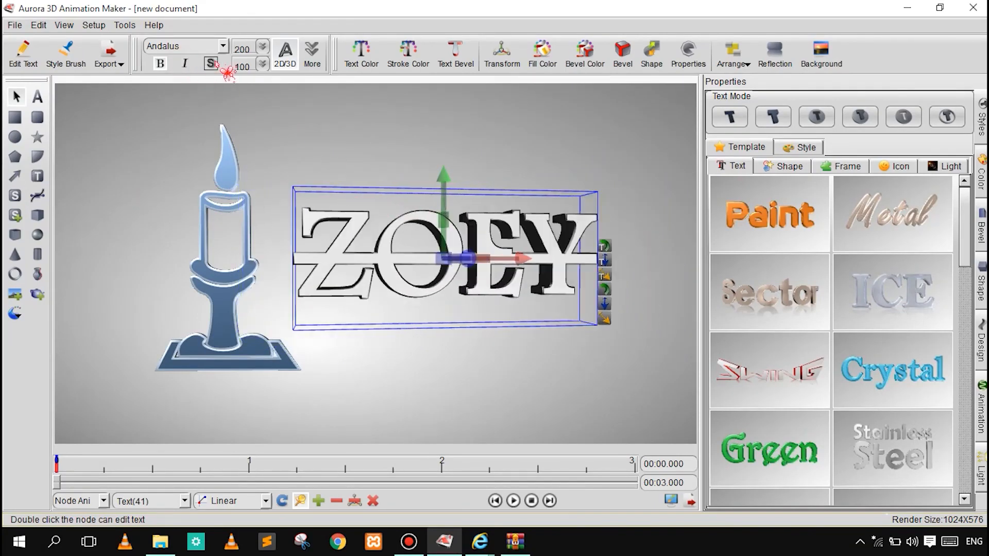
left_click(211, 64)
left_click_drag(448, 218, 427, 204)
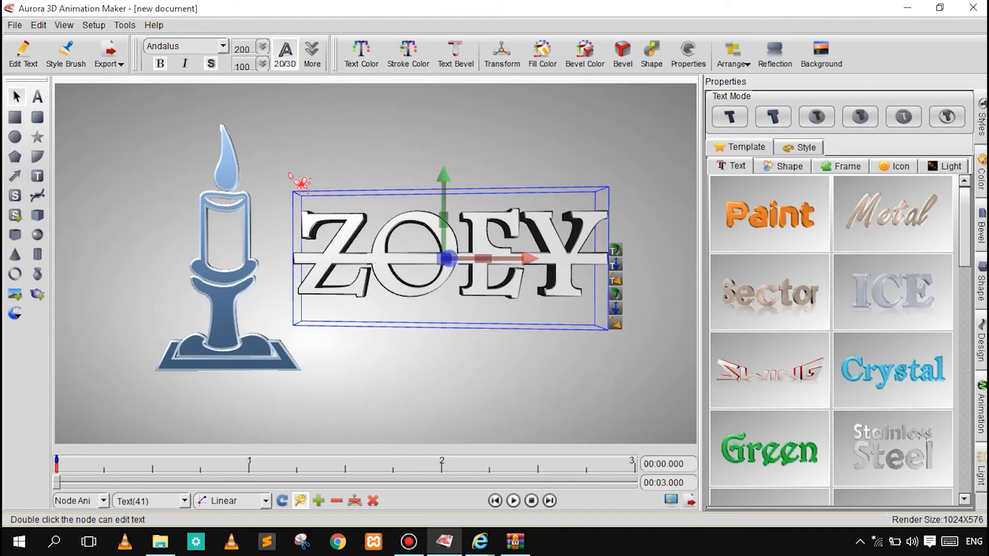
- Shift the candle slightly up and to the left, and set the 3D text color to red with RGB 246, 43, 80
left_click(366, 174)
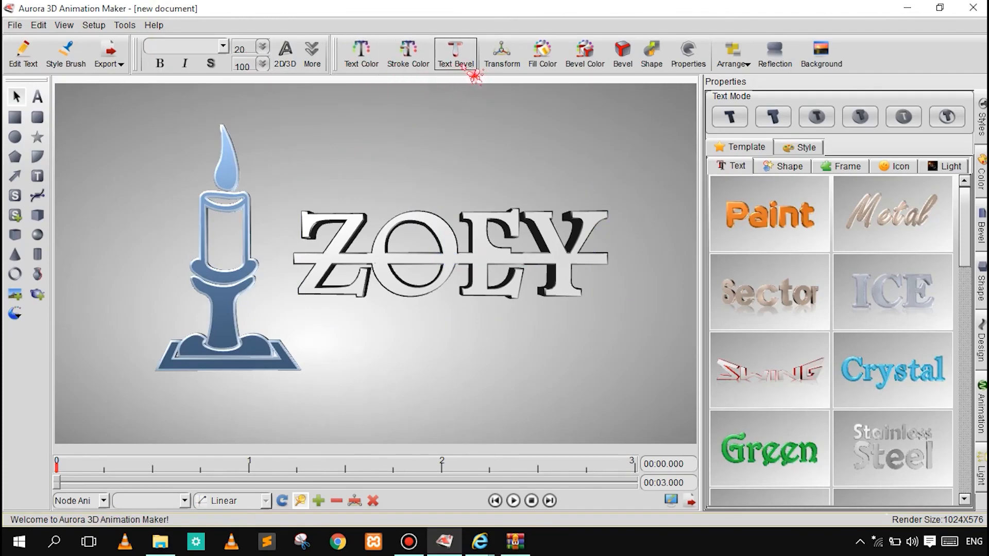
left_click(218, 282)
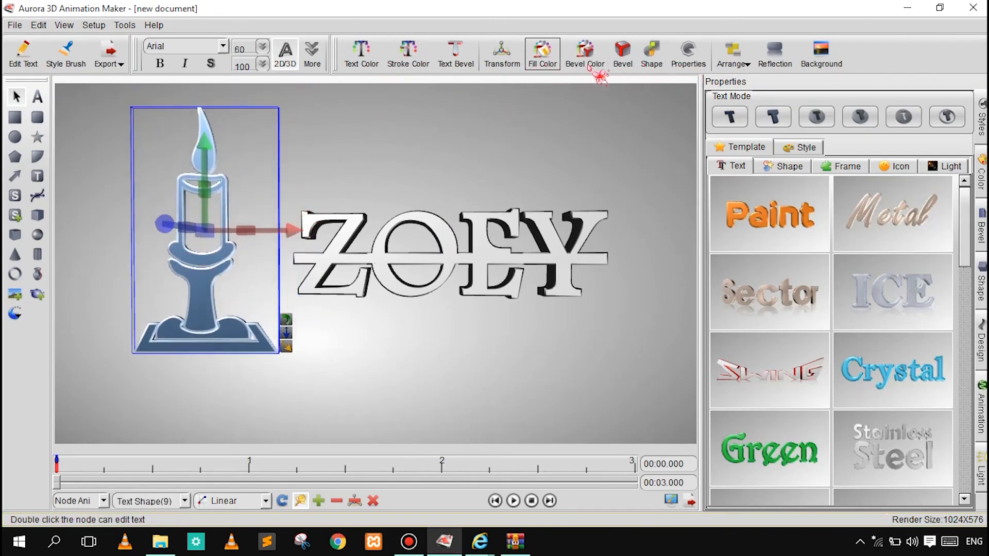
left_click(395, 235)
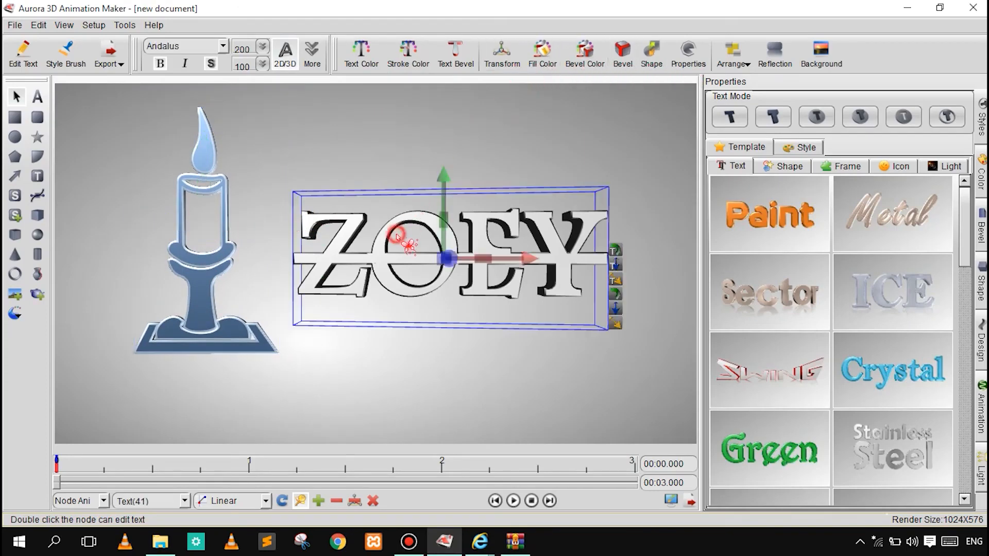
left_click(362, 57)
mouse_move(389, 149)
left_mouse_down()
mouse_move(369, 120)
mouse_move(400, 104)
left_mouse_up()
left_click_drag(405, 149, 410, 123)
left_click(572, 145)
left_click(523, 224)
- Apply the 1.jpg image from the Desktop as the 3D text's texture, rotating the text to show the surface
left_click_drag(443, 219, 394, 96)
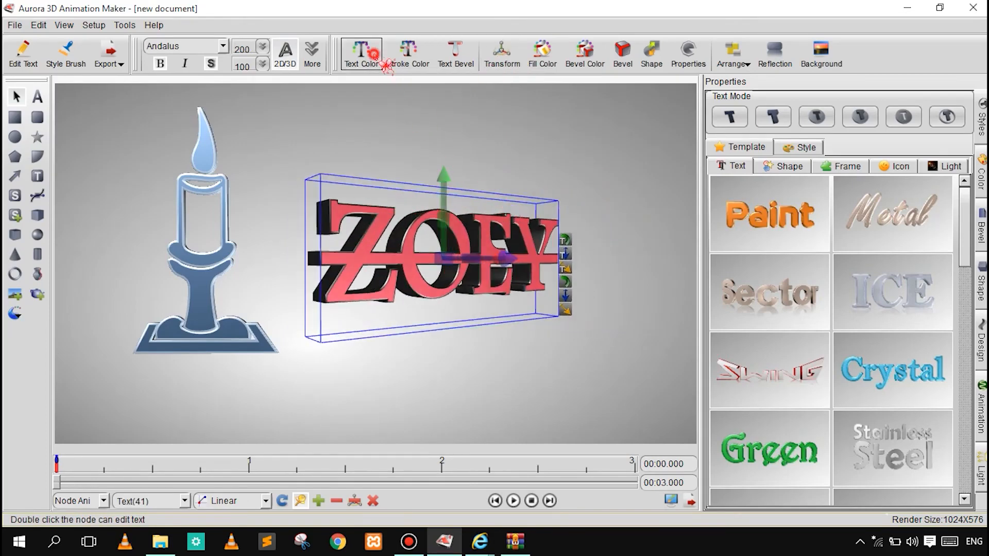
left_click(363, 54)
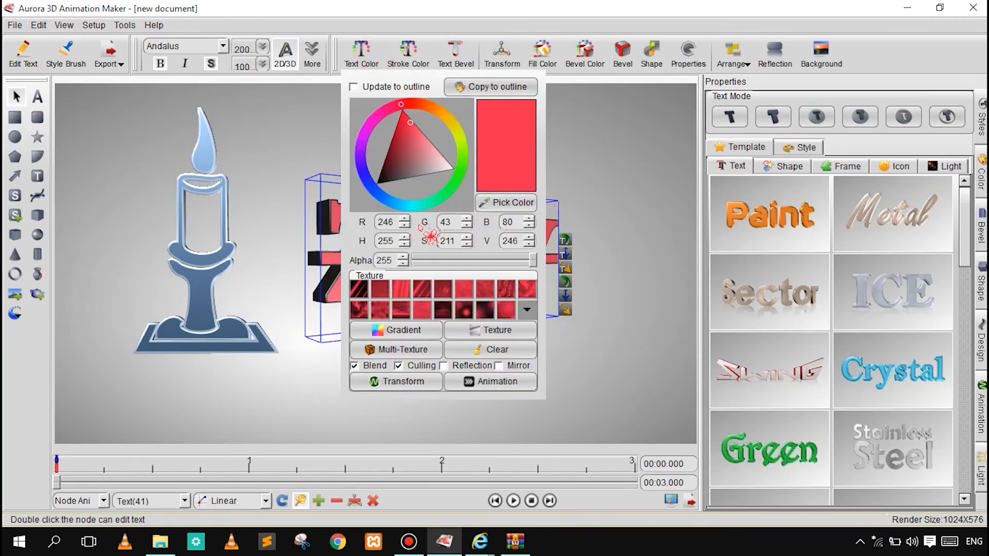
left_click(489, 331)
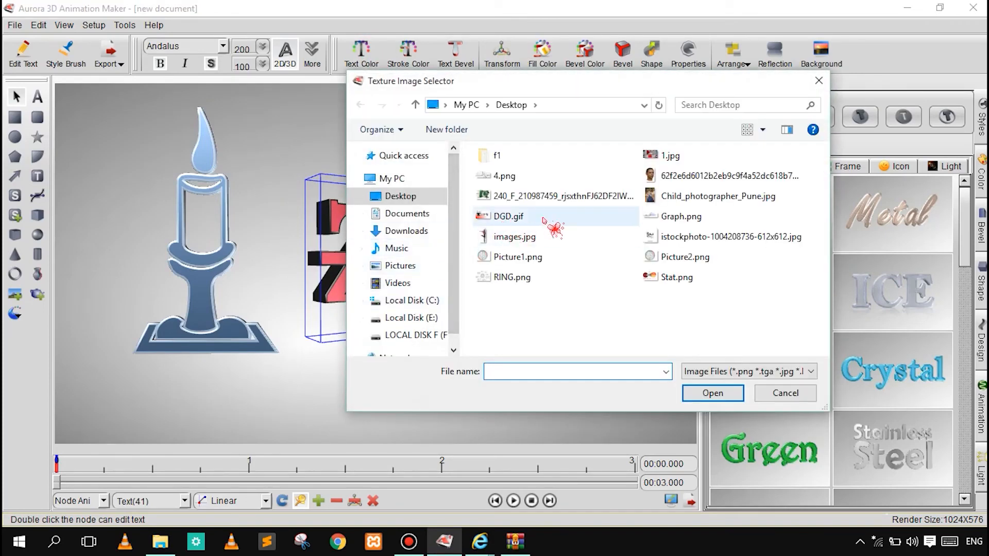
left_click(664, 176)
left_click(661, 155)
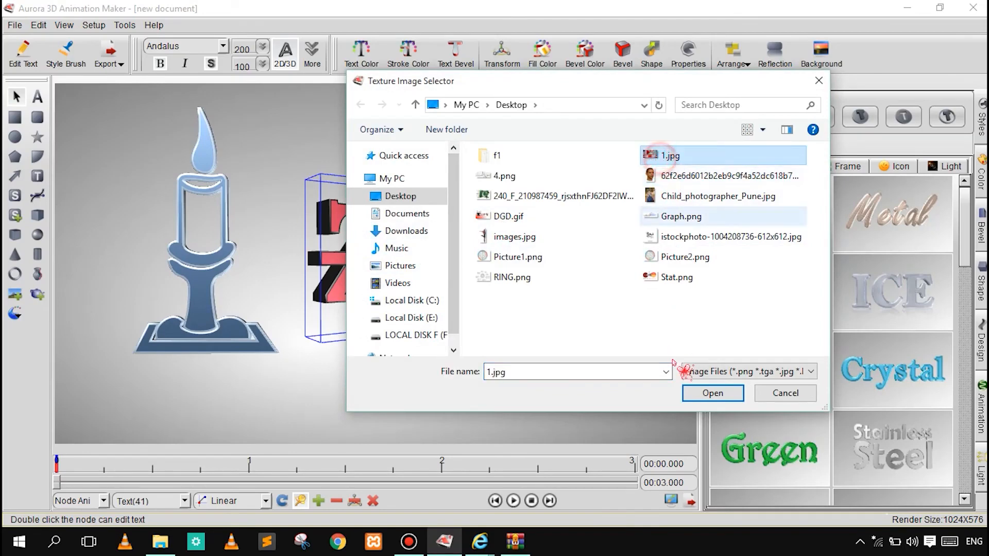
left_click(714, 395)
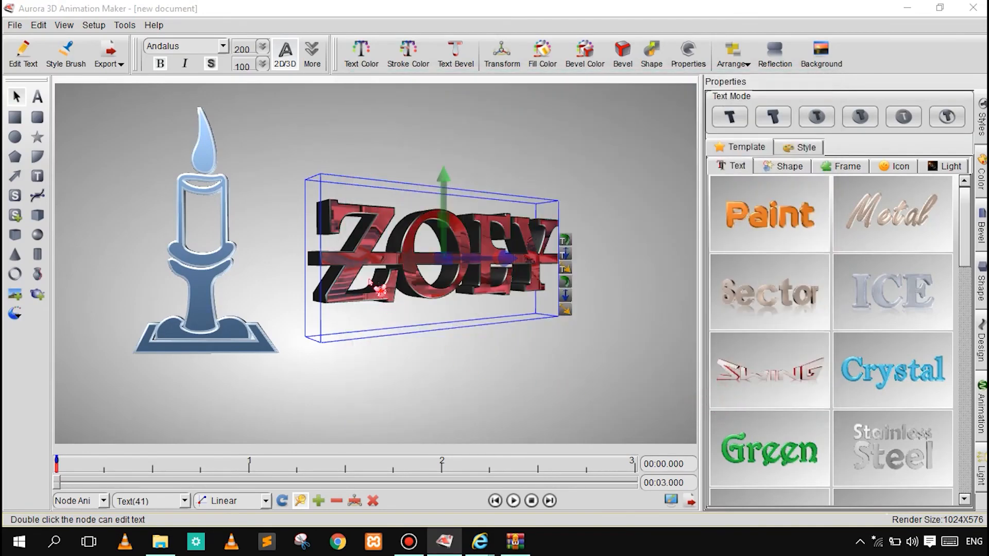
left_click_drag(407, 256, 393, 180)
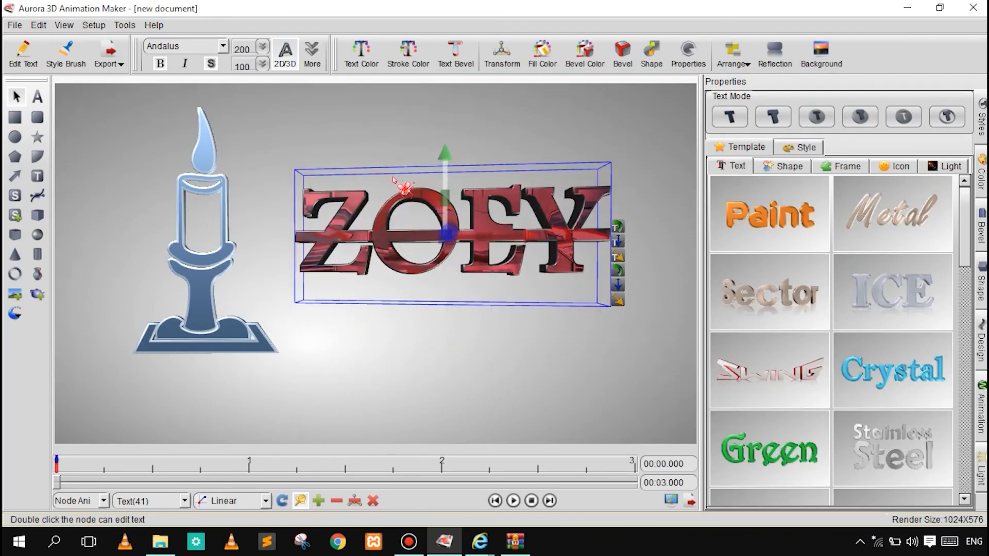
- Move the 3D text left over the candle and enable Reflection in its text color settings
left_click(361, 54)
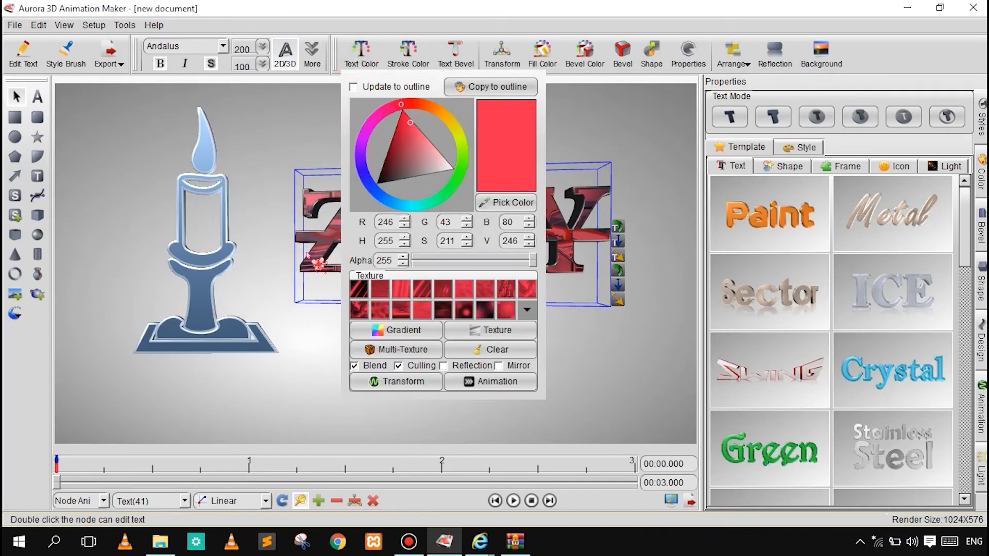
left_click(317, 264)
left_click_drag(453, 172, 242, 173)
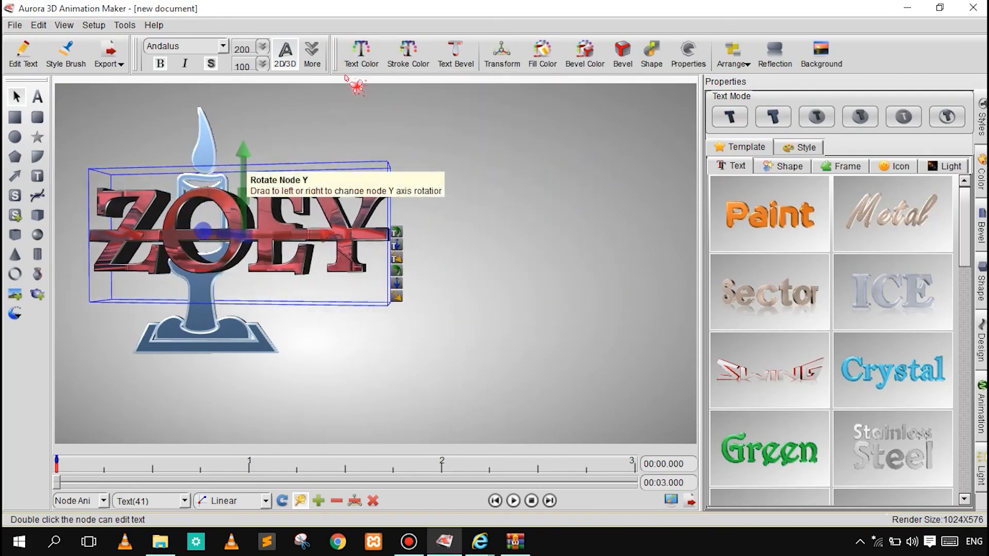
left_click(408, 54)
left_click(361, 54)
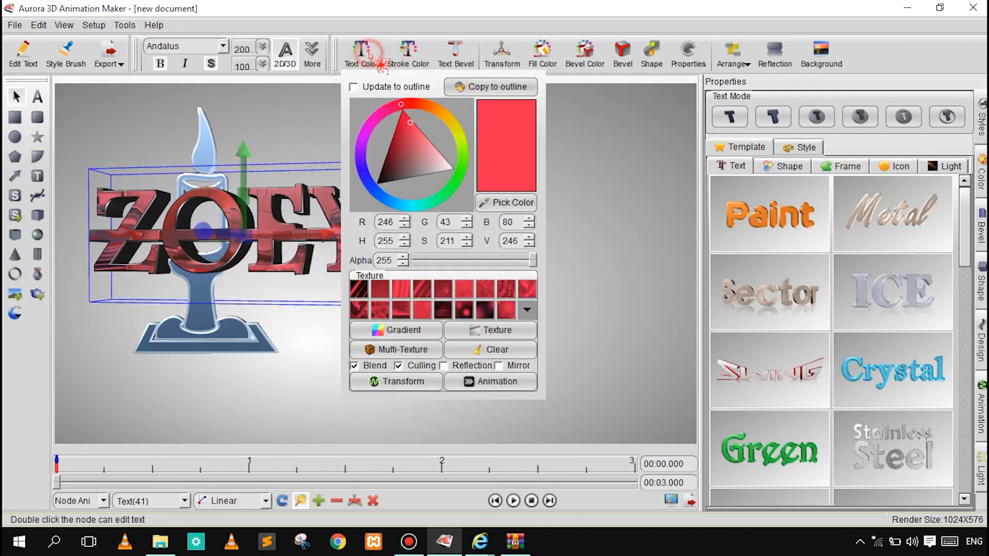
left_click(443, 366)
left_click(262, 367)
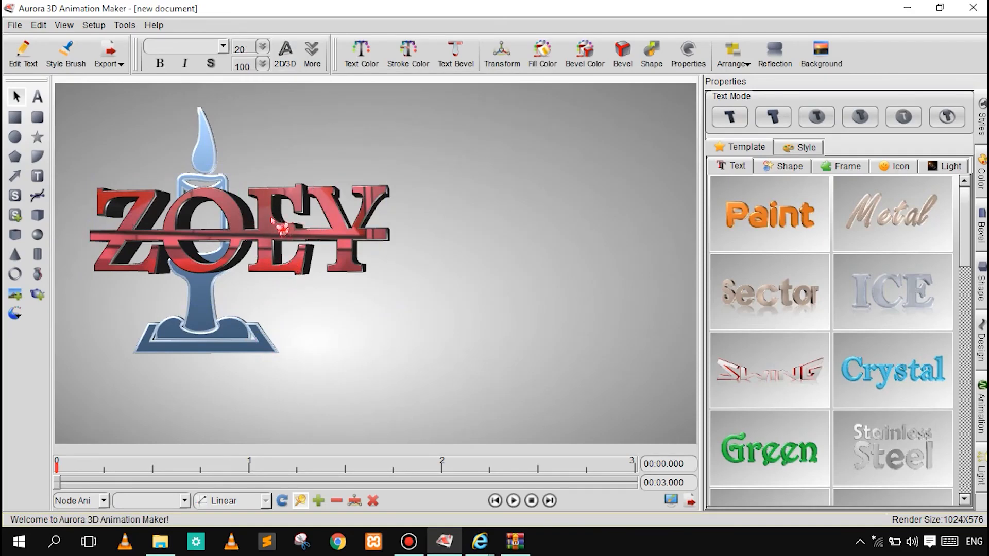
- Move the 3D text back to the right of the candle, and turn its texture's Mirror option on and off
left_click_drag(264, 219, 439, 235)
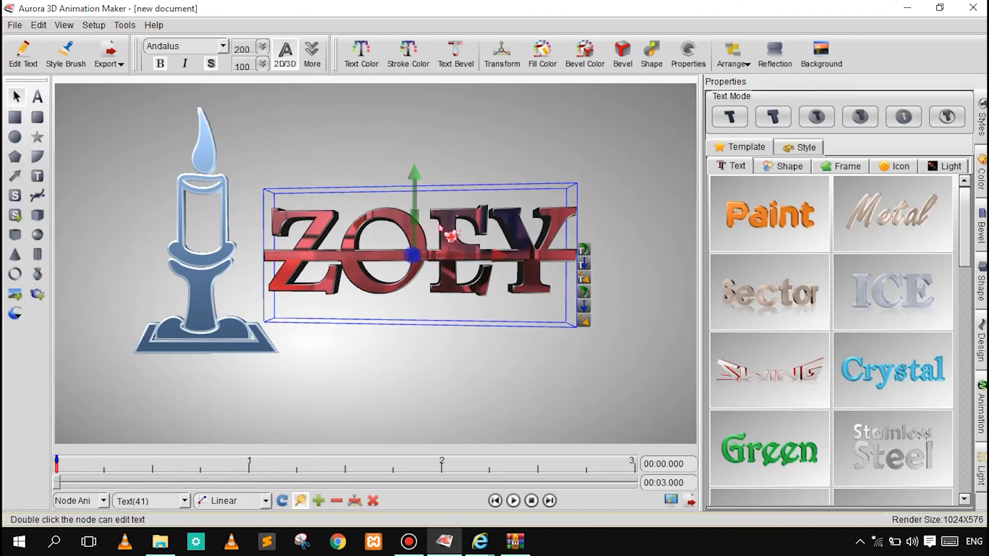
left_click(361, 51)
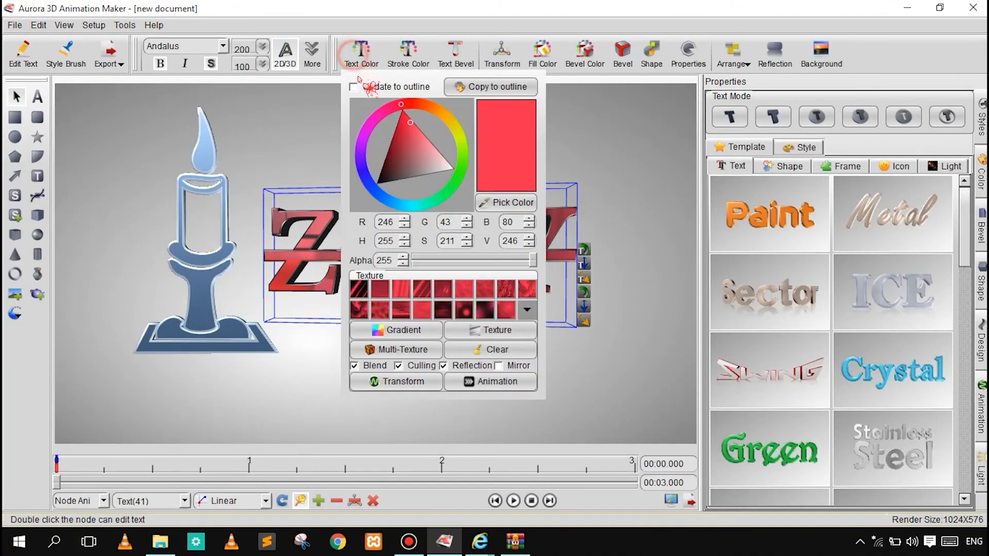
left_click(499, 366)
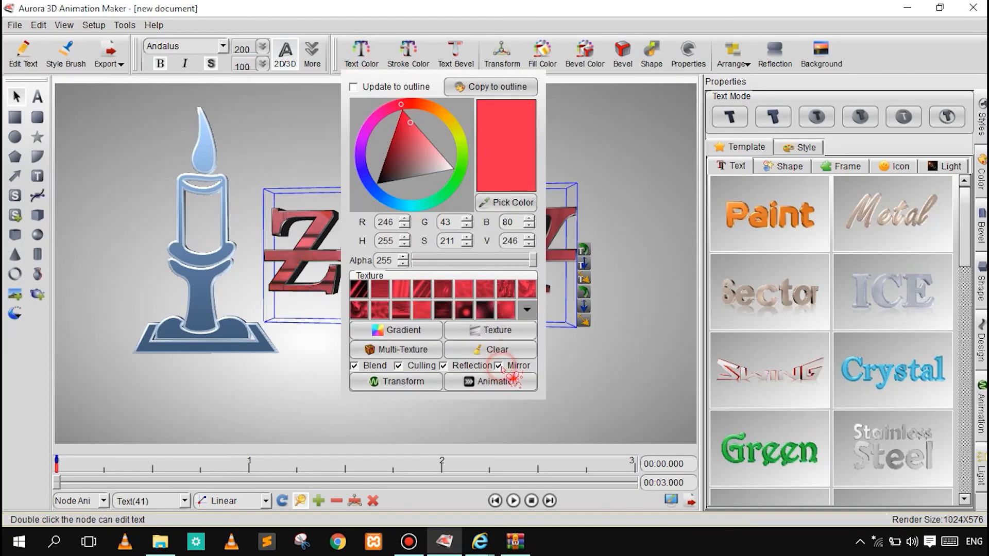
left_click(501, 366)
left_click(501, 367)
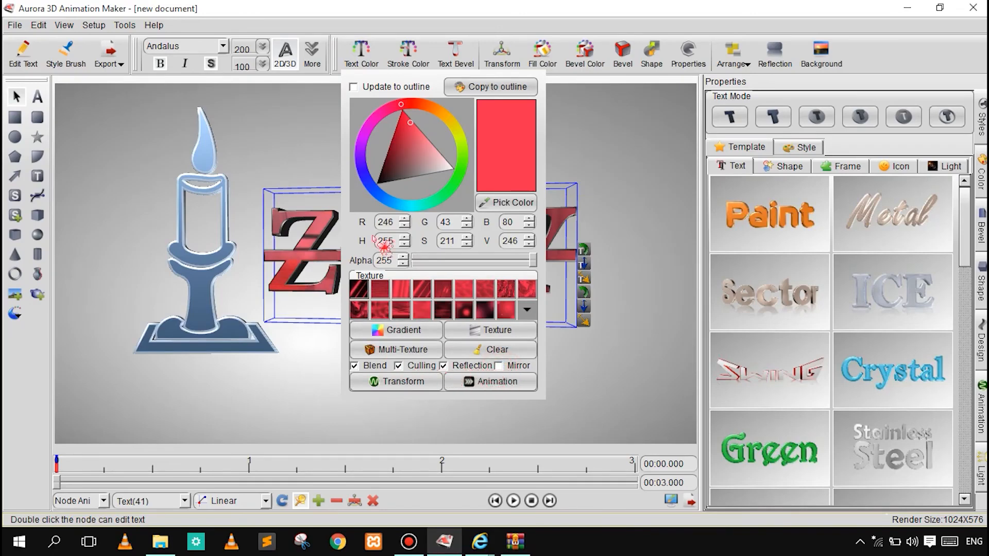
left_click(262, 147)
left_click_drag(355, 244, 354, 267)
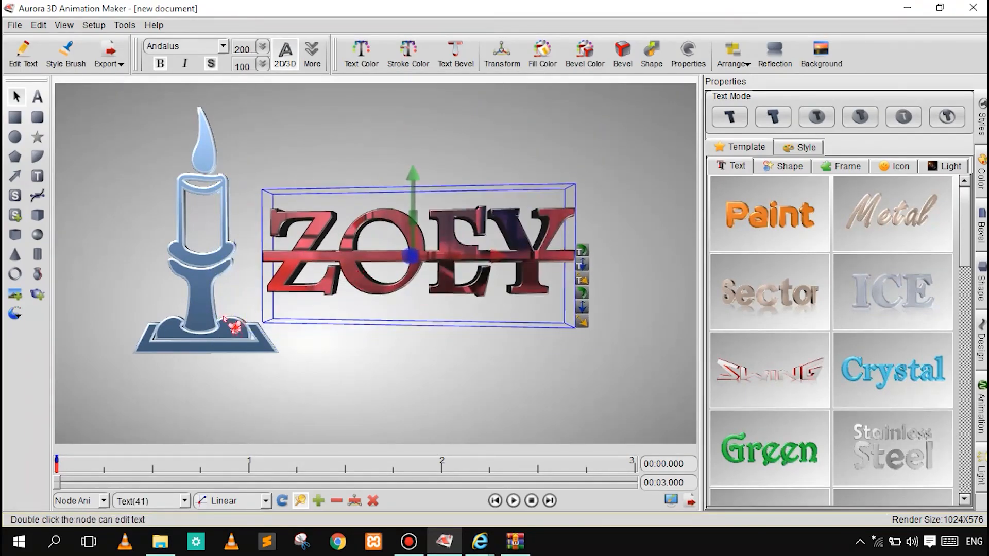
- Move the candle up and to the left, and try a purple stroke color on it with RGB 147, 53, 255
mouse_move(203, 319)
left_mouse_down()
mouse_move(181, 316)
mouse_move(185, 301)
left_mouse_up()
left_click(394, 62)
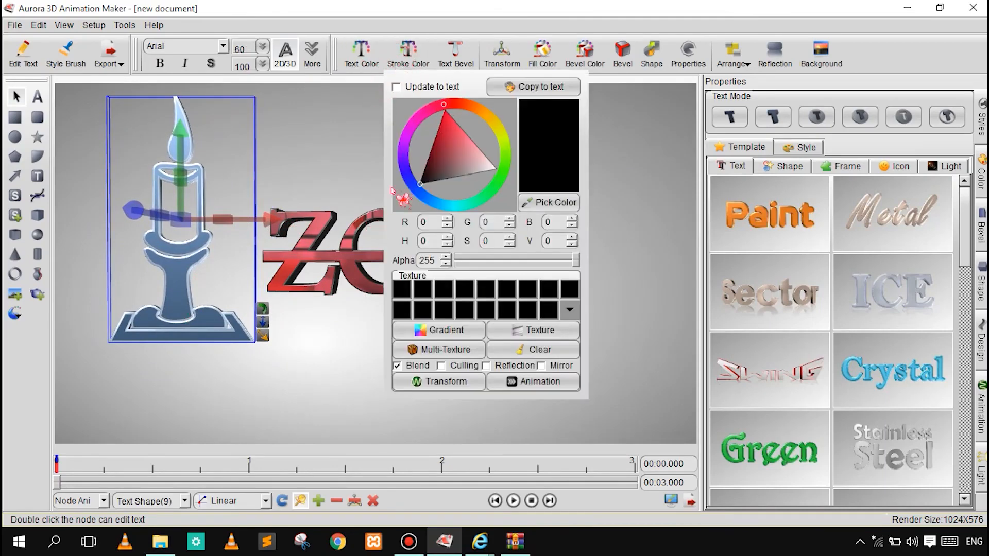
mouse_move(446, 108)
left_mouse_down()
mouse_move(410, 136)
mouse_move(417, 159)
mouse_move(442, 163)
mouse_move(422, 149)
left_mouse_up()
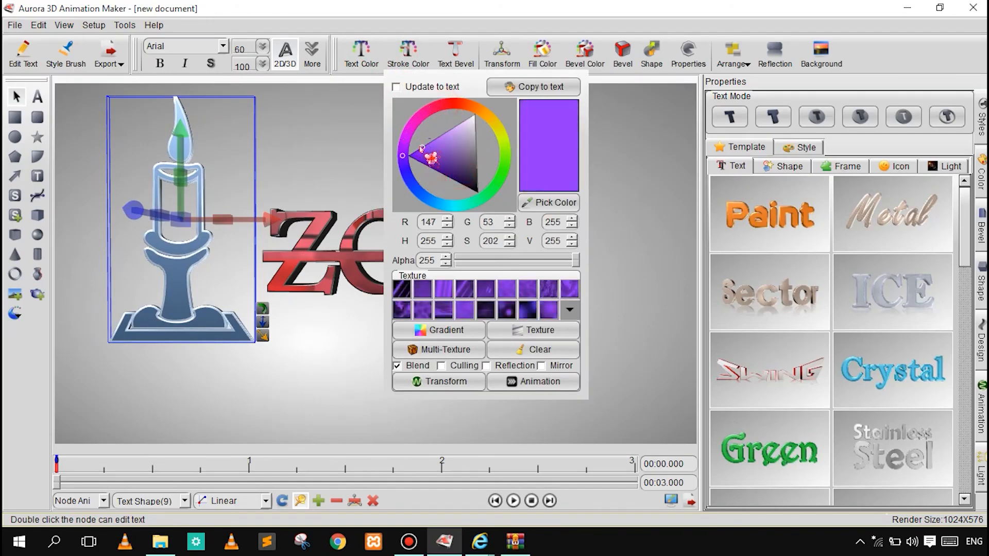
left_click(360, 161)
- Rotate the 3D text to show its side, and set its stroke color to pale purple with RGB 206, 189, 212
left_click(304, 246)
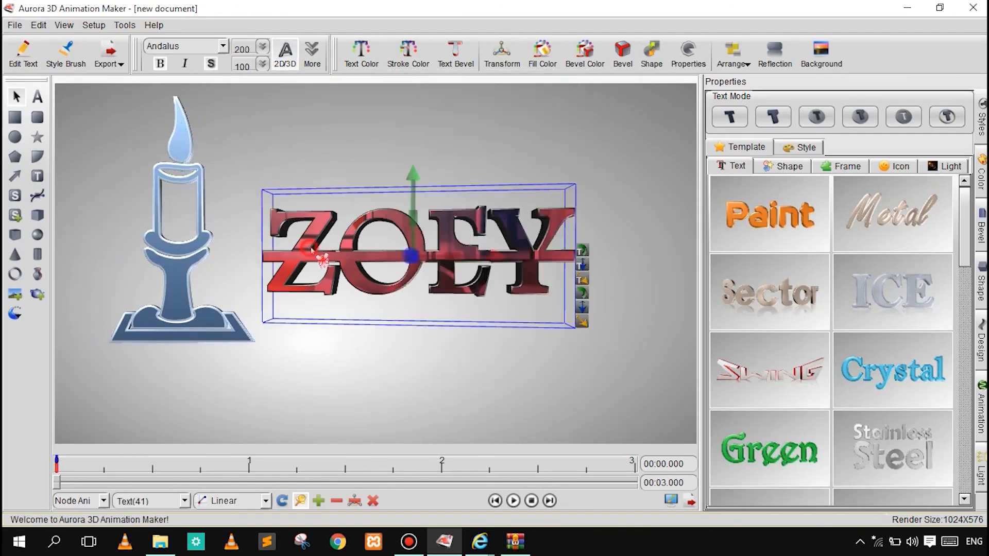
mouse_move(414, 195)
left_mouse_down()
mouse_move(510, 205)
mouse_move(530, 197)
mouse_move(511, 206)
left_mouse_up()
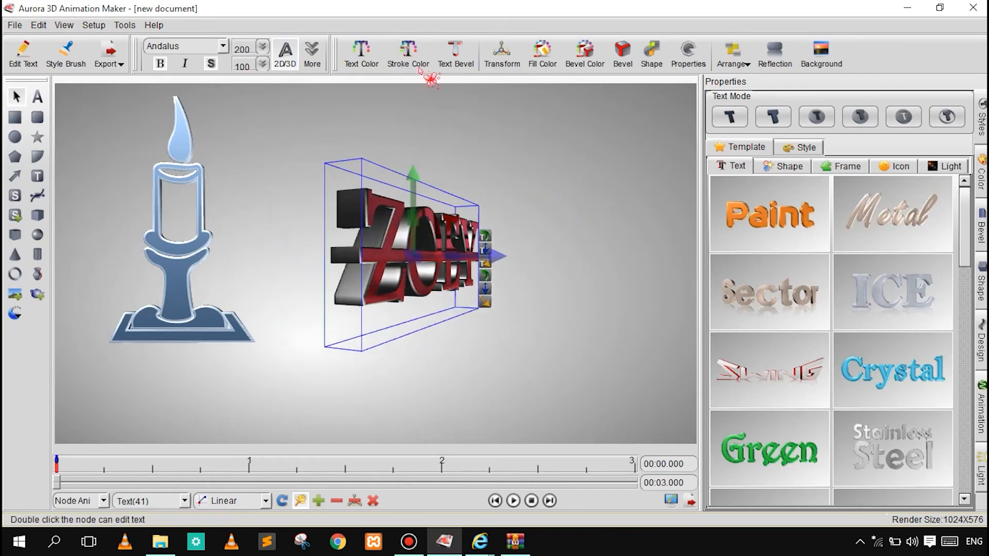
left_click(408, 51)
left_click_drag(434, 139, 474, 138)
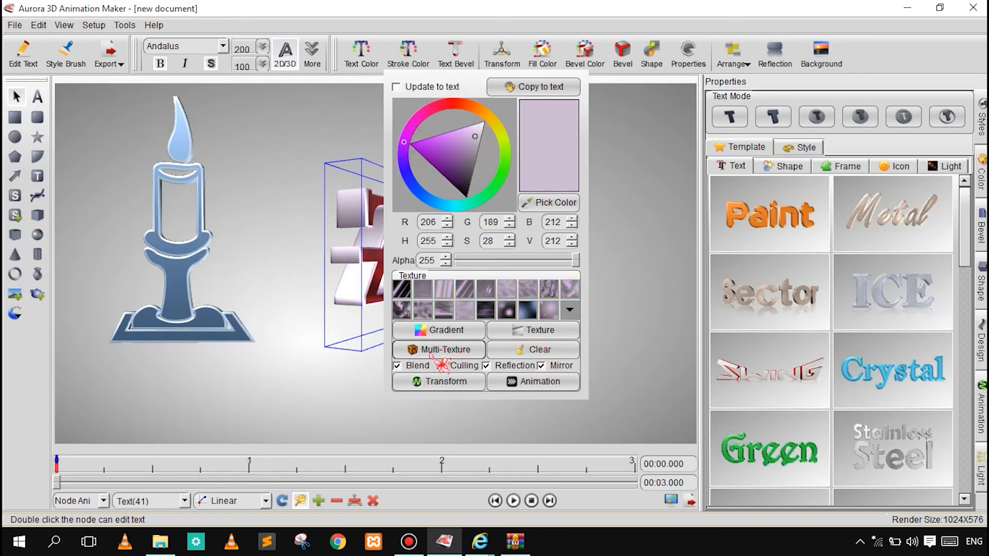
left_click(372, 52)
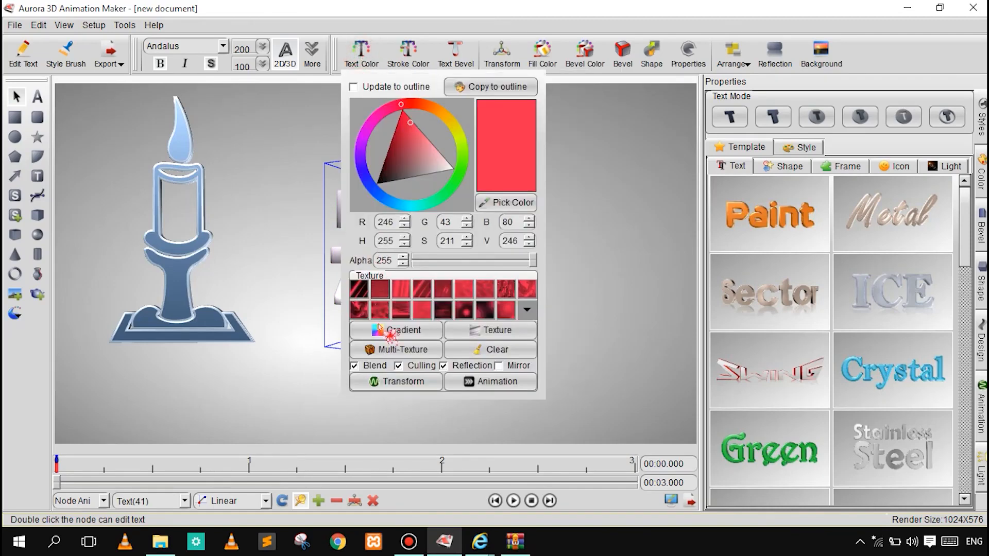
left_click(387, 350)
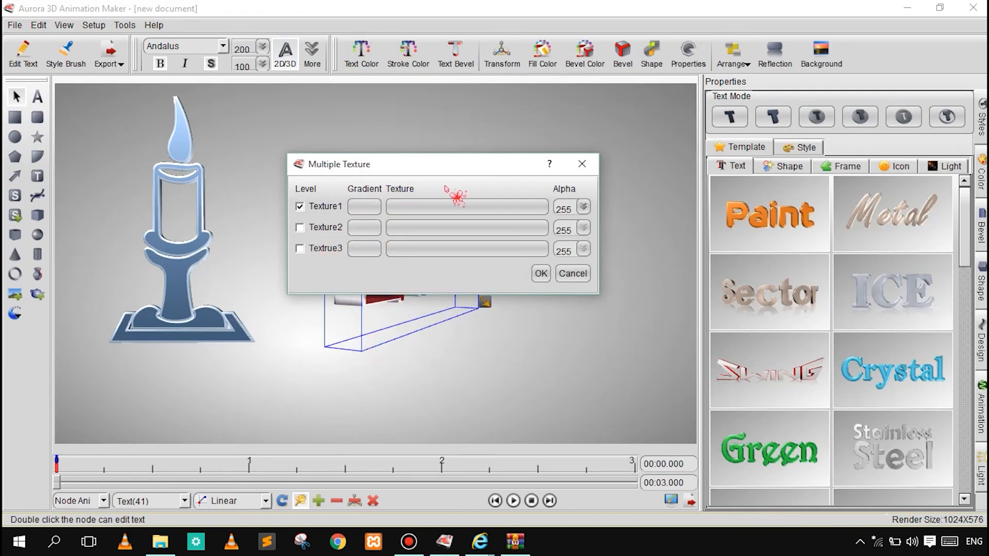
left_click(579, 172)
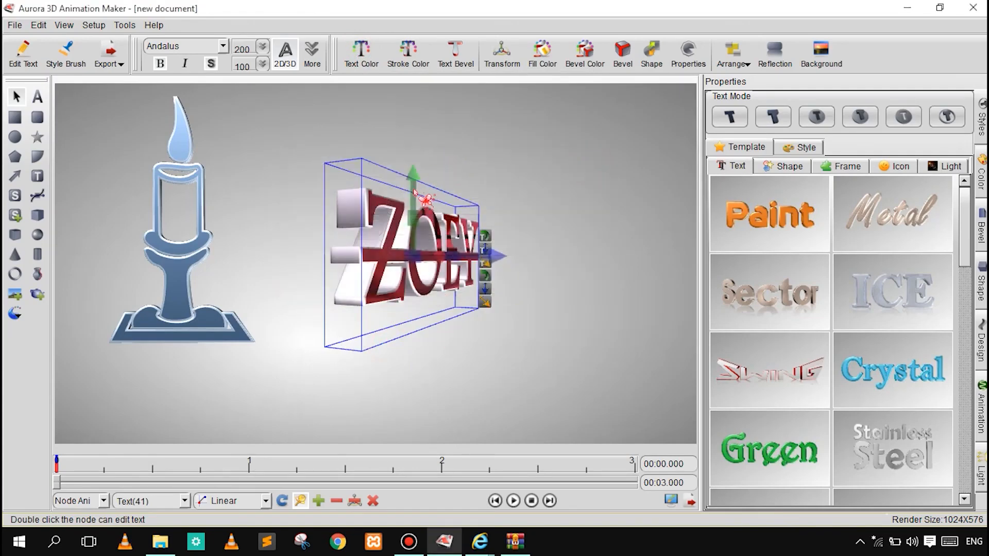
- Rotate the 3D text toward the front to check its stroke color, and turn it back to show its side depth
left_click(400, 220)
left_click(400, 220)
left_click_drag(410, 198, 362, 193)
left_click(408, 56)
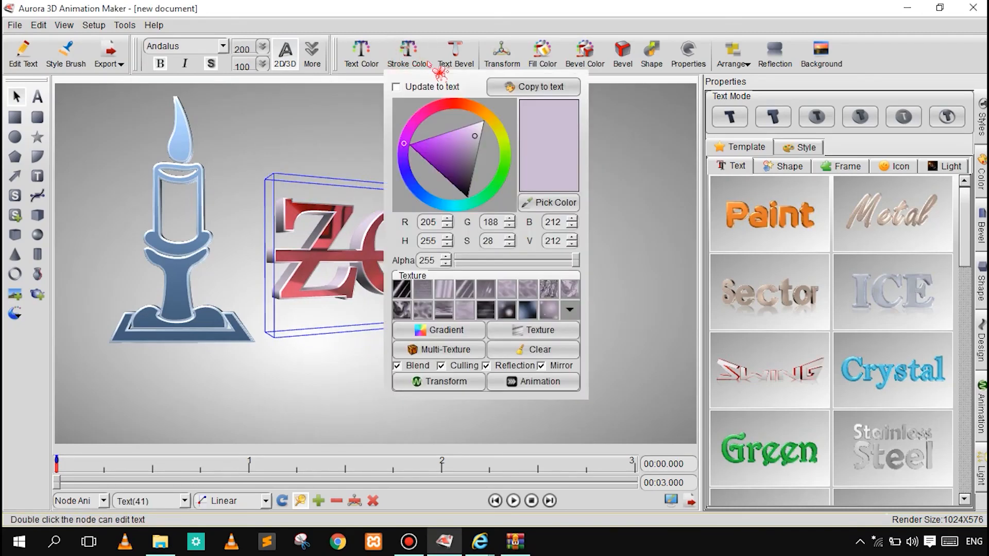
left_click(308, 201)
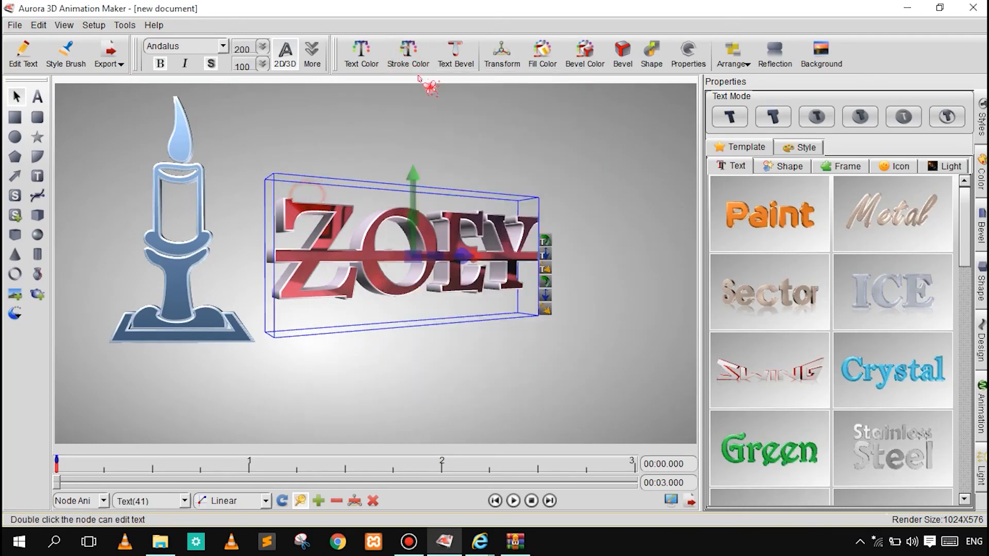
left_click(455, 51)
left_click(369, 248)
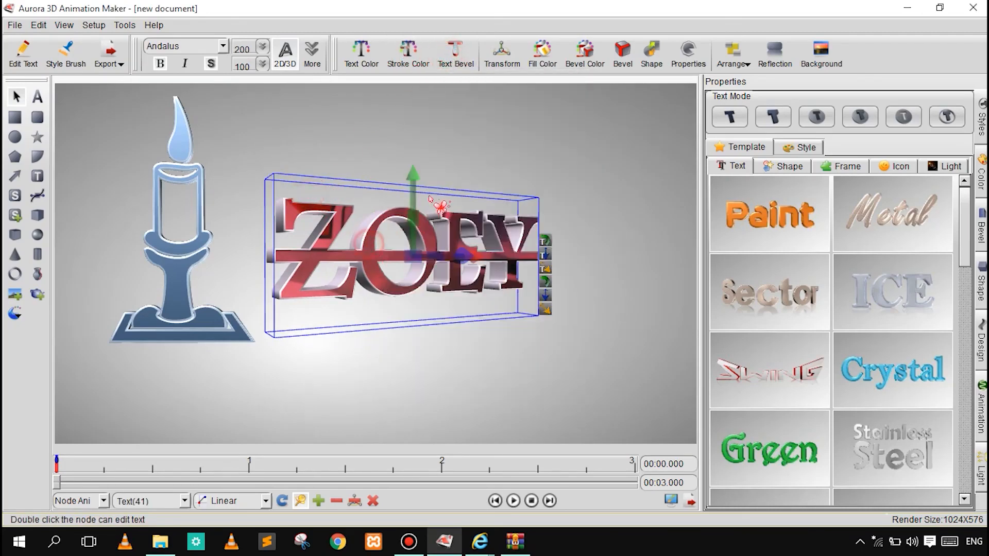
left_click_drag(412, 201, 479, 211)
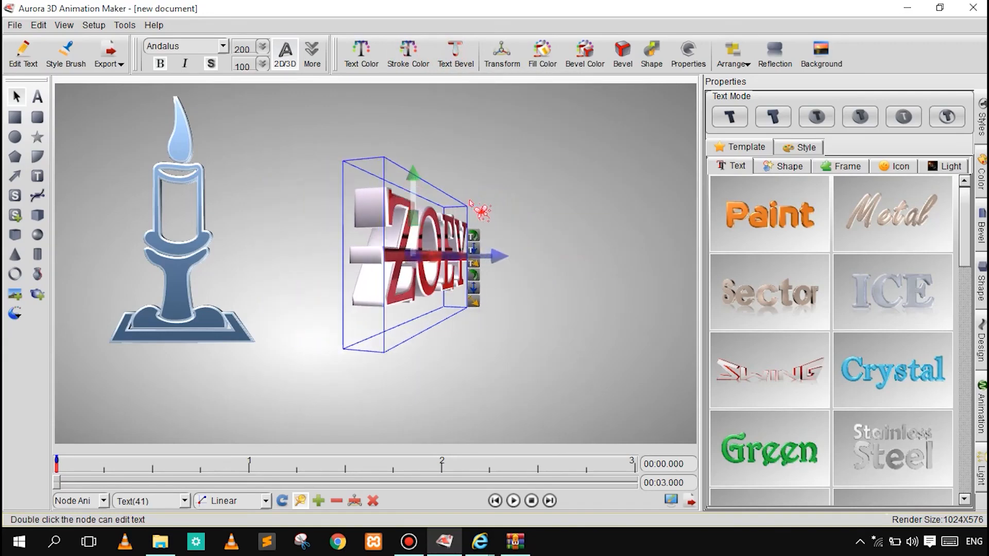
- Try various text bevel profiles on the 3D text, including the rippled and stepped ones, ending with a simple edge profile
left_click(455, 52)
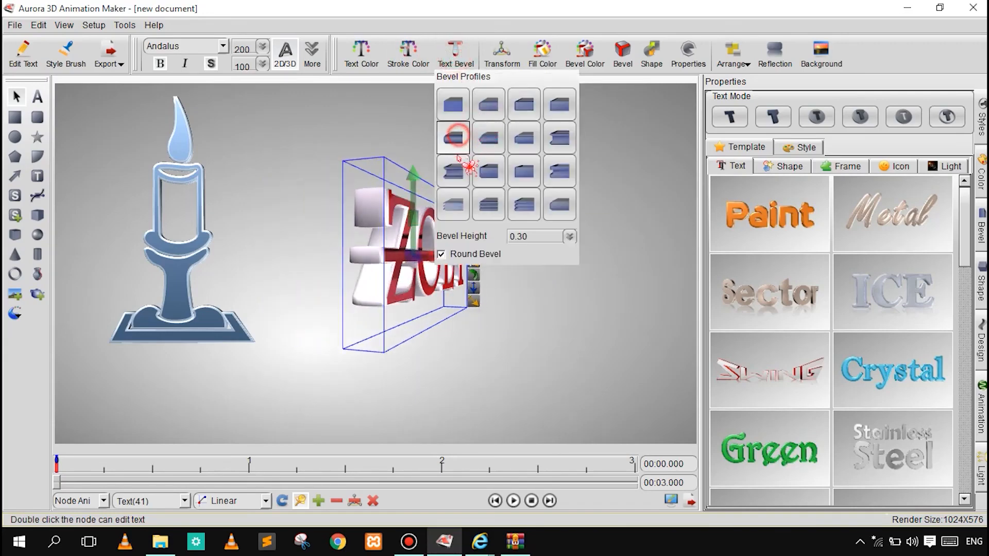
left_click(453, 171)
left_click(455, 202)
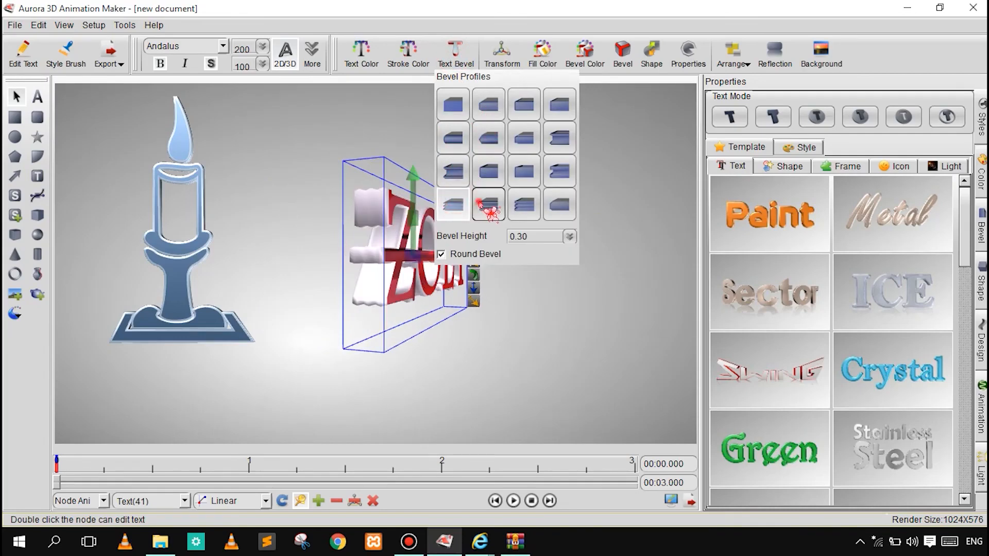
left_click(489, 204)
left_click(521, 203)
left_click(522, 171)
left_click(488, 170)
left_click(454, 171)
left_click(555, 164)
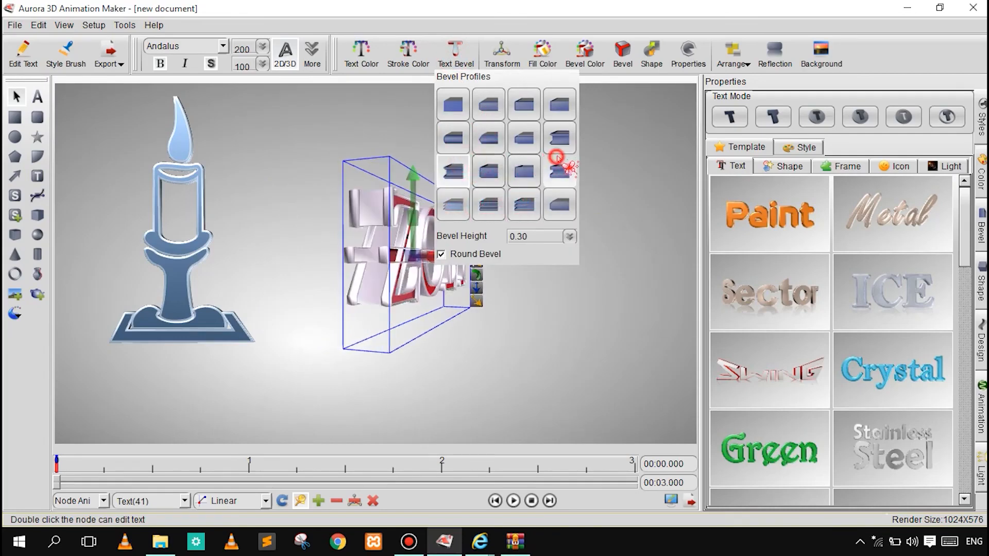
left_click(559, 137)
left_click(534, 105)
left_click(534, 105)
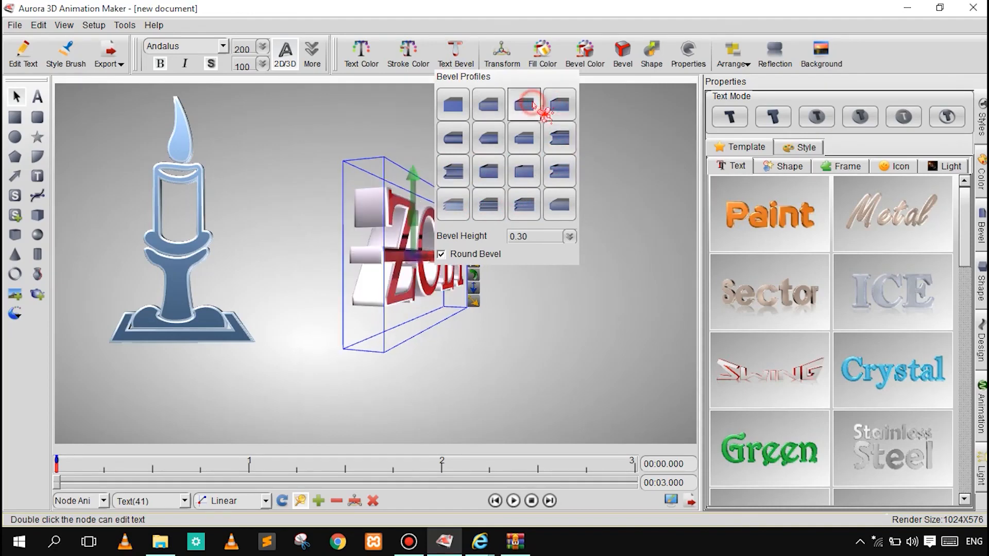
left_click(560, 93)
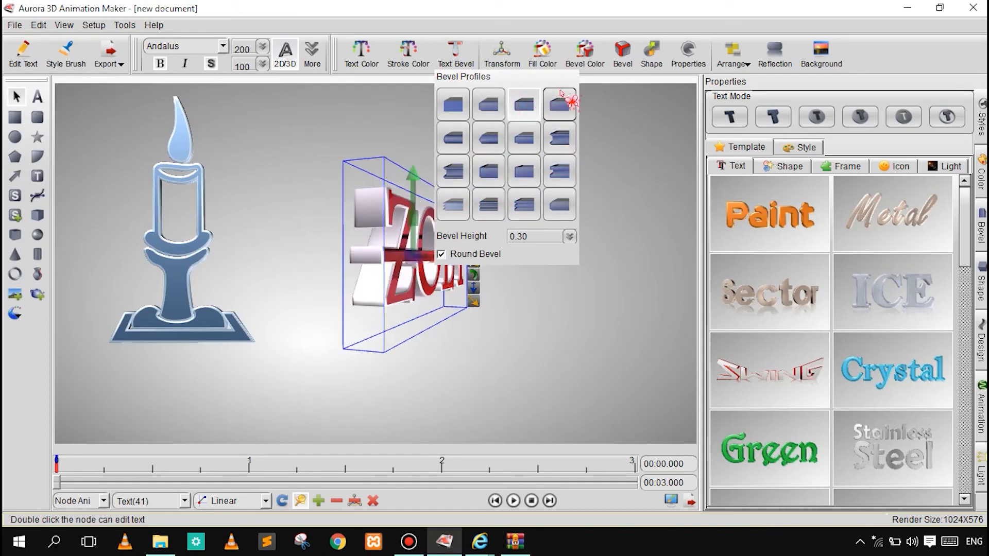
left_click(516, 309)
- Rotate the 3D text to view its beveled side, turn it back to face front, and nudge it slightly up
left_click(418, 244)
left_click_drag(416, 203, 437, 199)
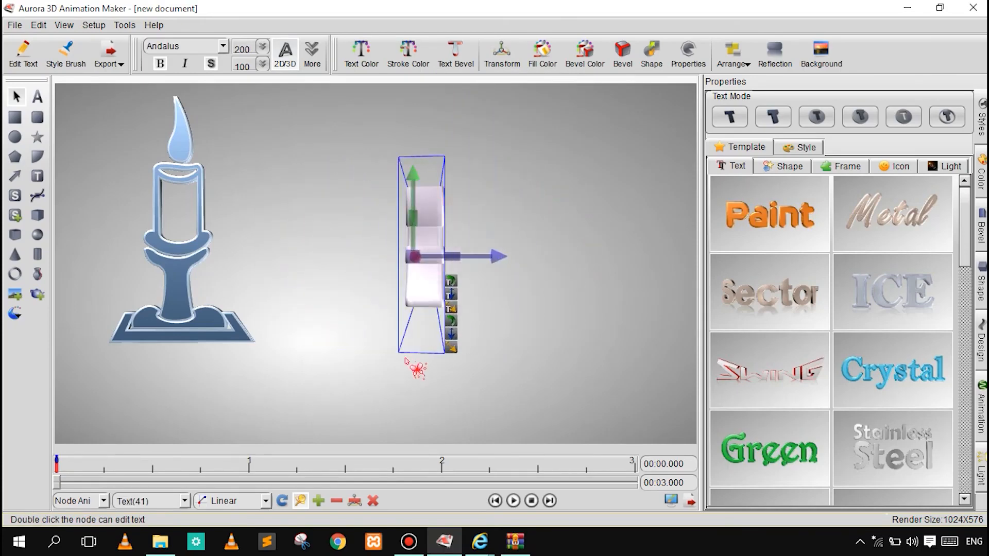
left_click_drag(412, 198, 405, 80)
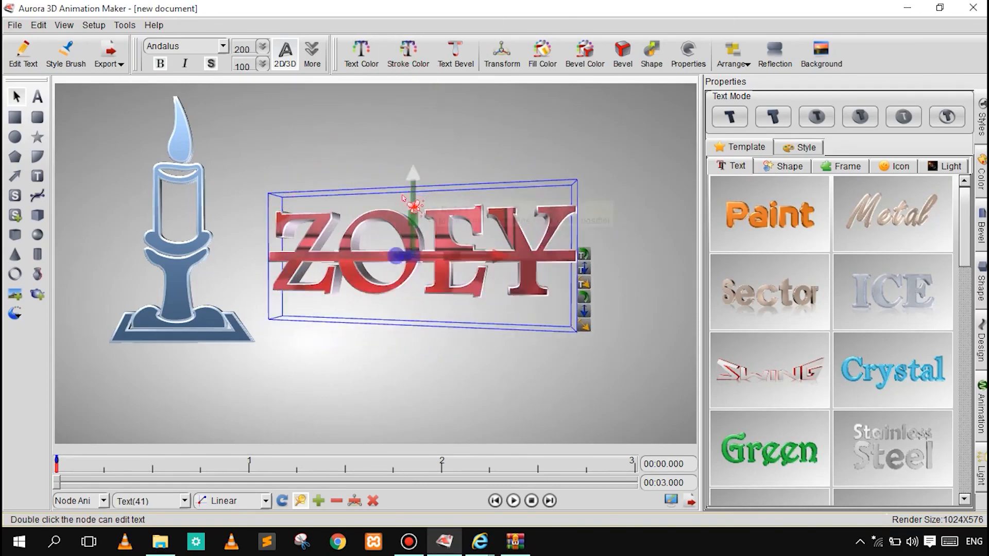
left_click(439, 280)
left_click_drag(440, 282, 436, 260)
mouse_move(424, 195)
left_mouse_down()
mouse_move(456, 193)
mouse_move(443, 194)
left_mouse_up()
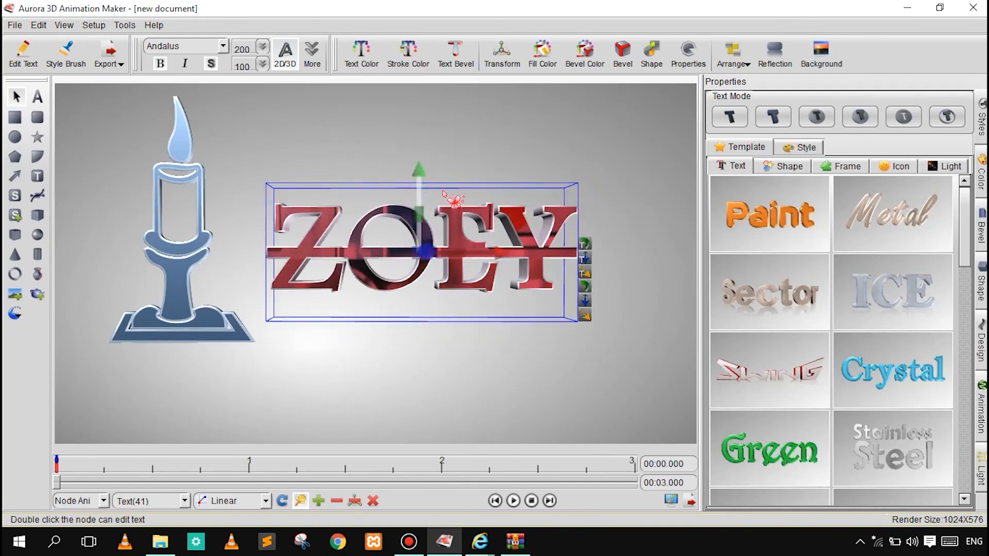
- Enlarge the candle and place it farther right and lower, beside the start of the 3D text
left_click_drag(178, 266, 200, 284)
left_click_drag(283, 351, 304, 368)
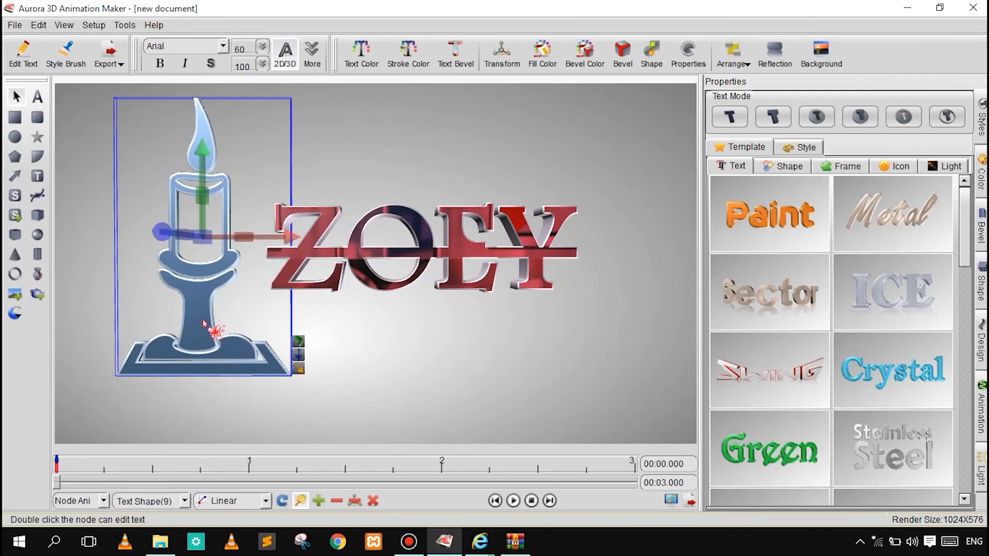
left_click_drag(203, 321, 203, 311)
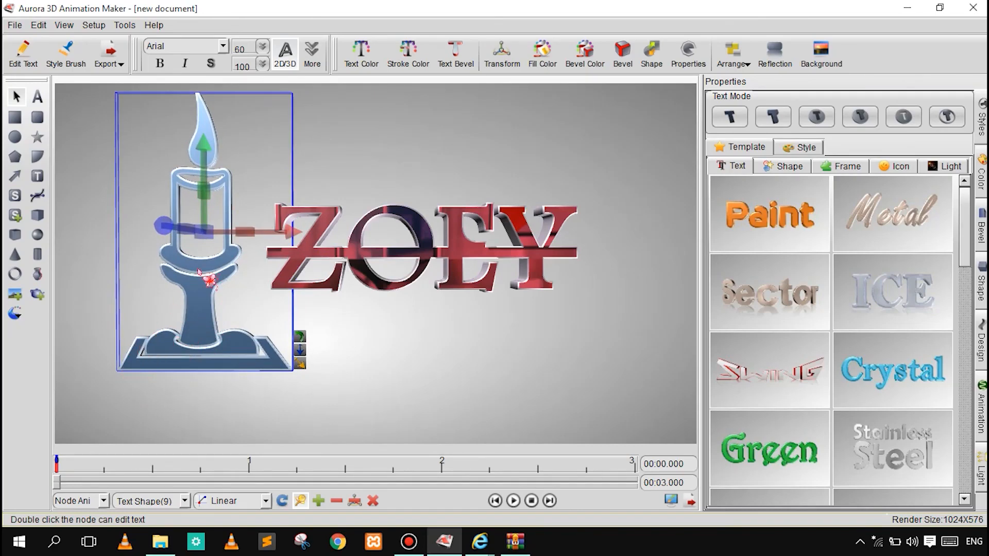
- Try to recolor the candle through its text color, using purple with RGB 179, 0, 255
left_click(378, 62)
left_click_drag(406, 154, 355, 149)
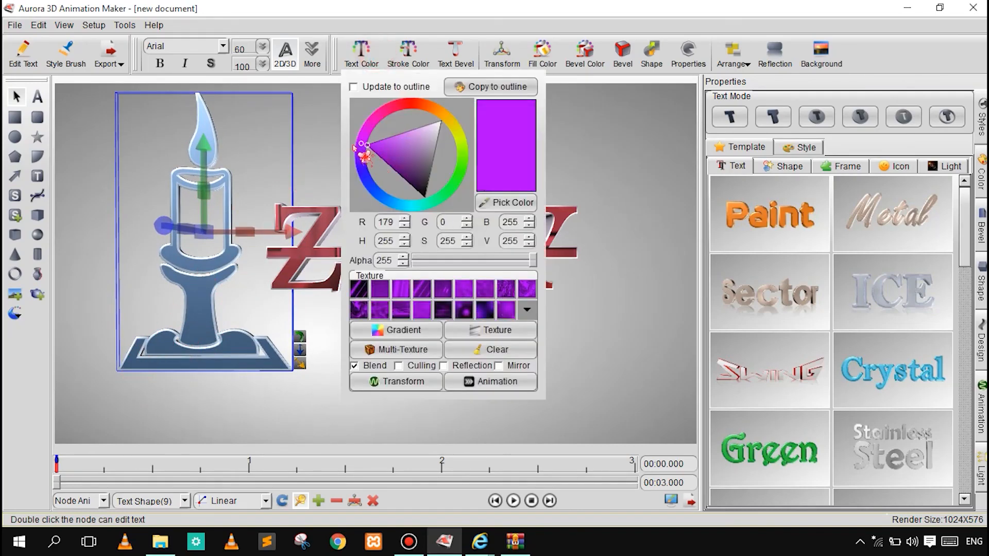
left_click(400, 136)
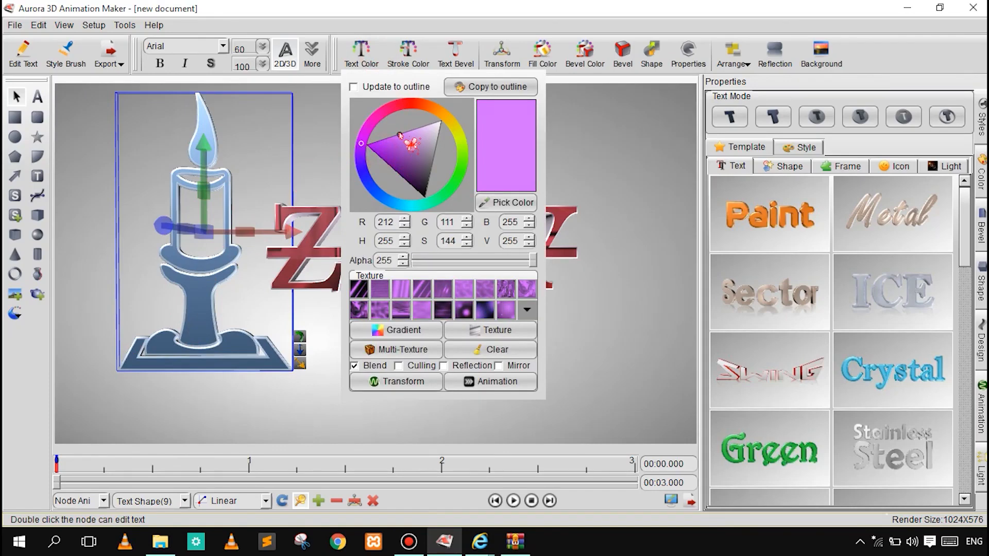
left_click_drag(400, 135, 326, 147)
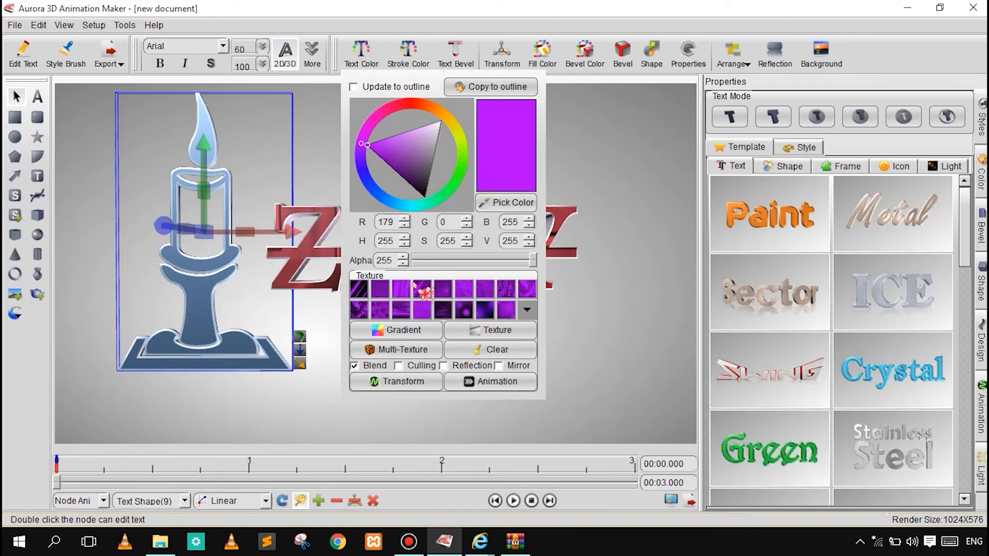
left_click_drag(387, 148, 322, 182)
left_click(212, 394)
left_click(198, 299)
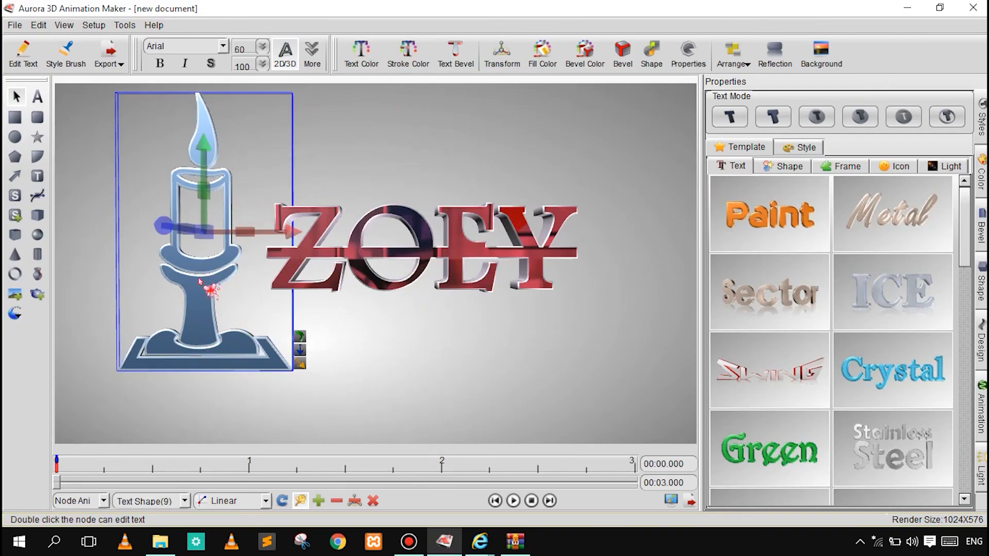
- Move the candle left, clear of the 3D text, recheck its text color settings, and reselect it
left_click_drag(200, 282, 159, 283)
left_click(362, 50)
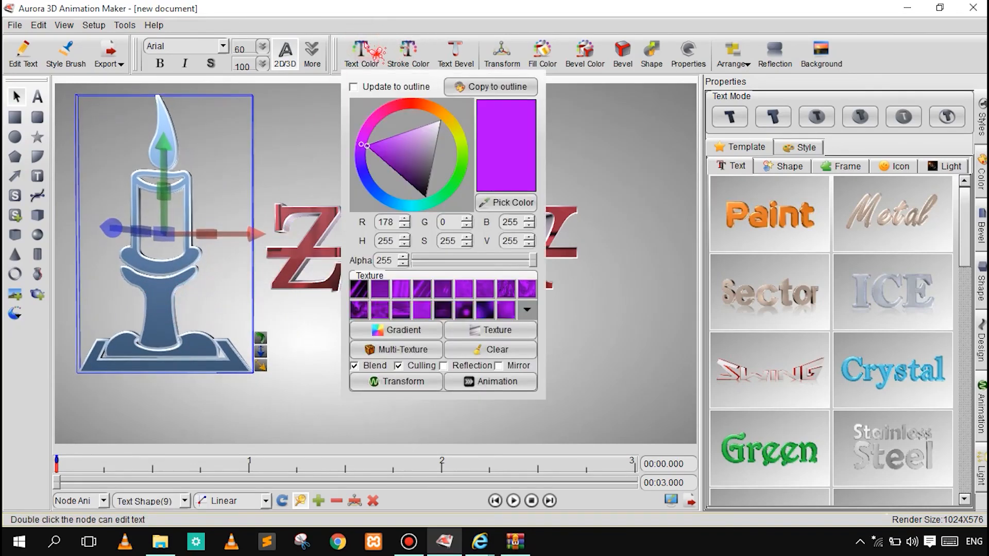
left_click(189, 300)
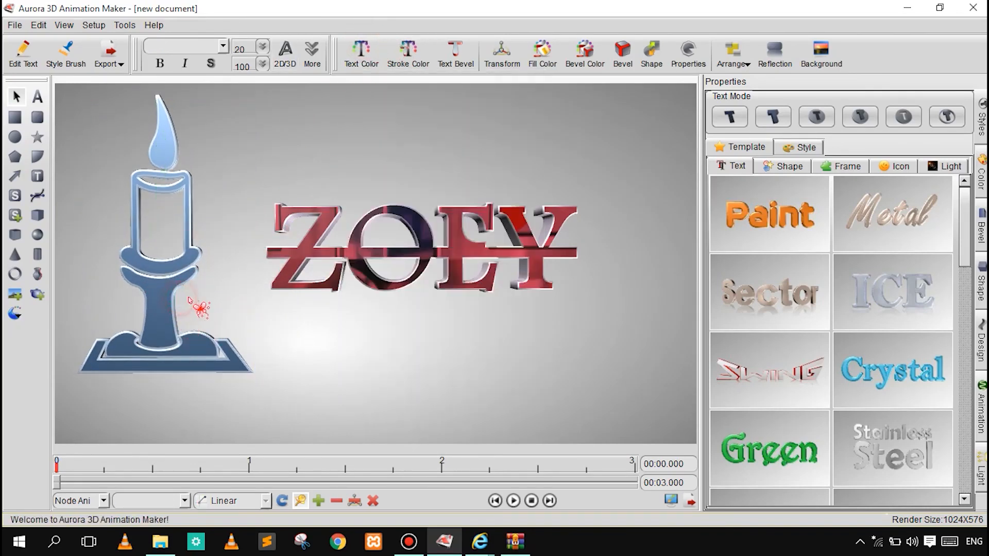
left_click(159, 235)
left_click(171, 312)
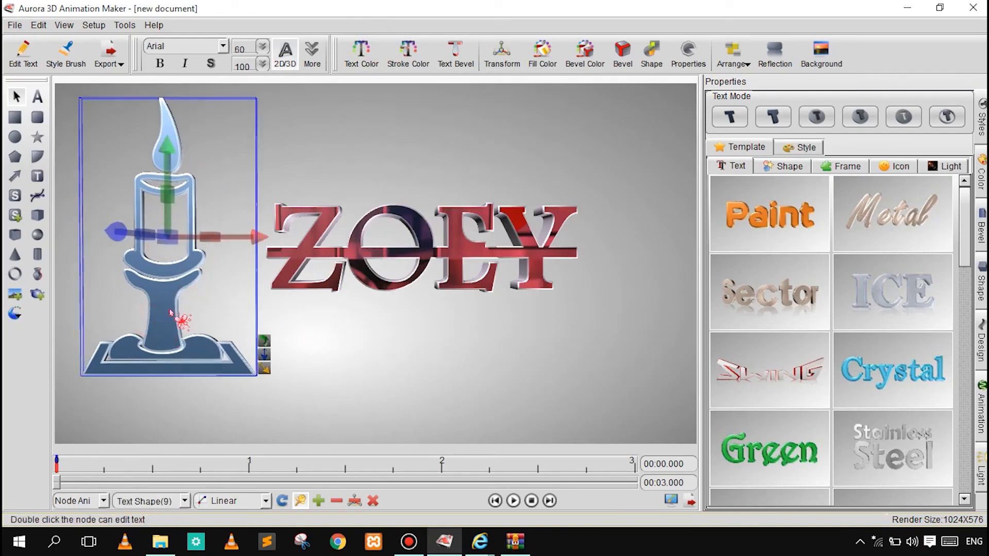
- Set the candle's fill color to red with RGB 230, 63, 91
left_click(538, 54)
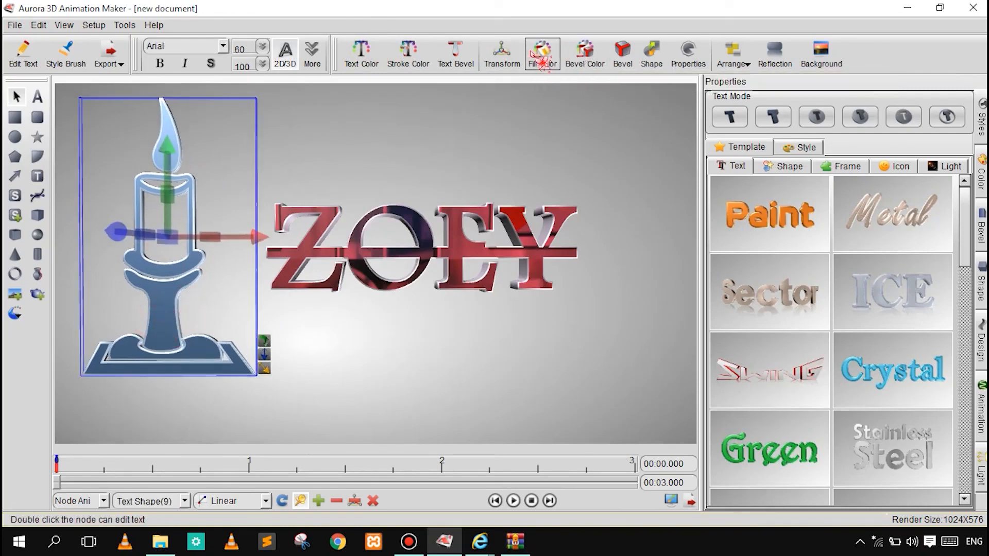
left_click(547, 51)
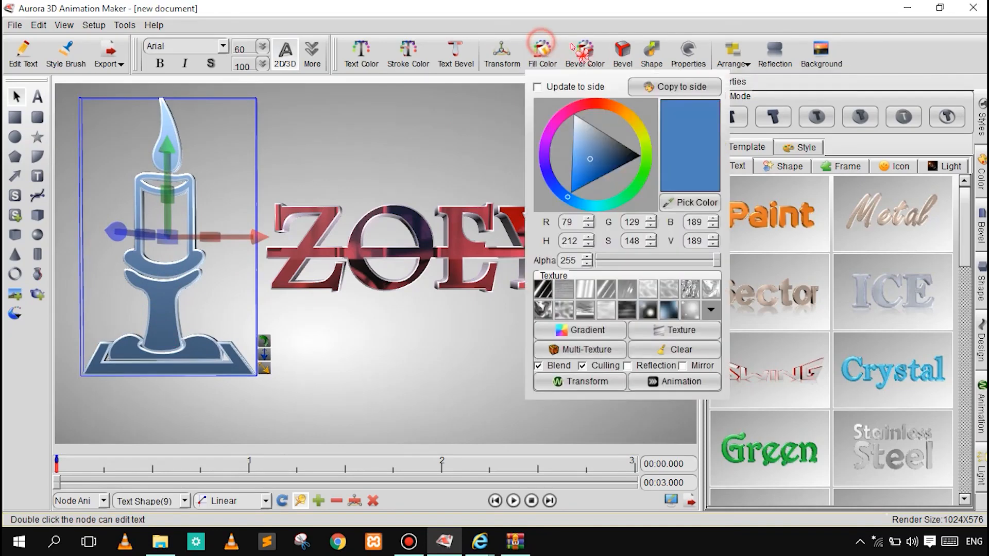
left_click_drag(613, 159, 578, 165)
left_click_drag(558, 118, 587, 108)
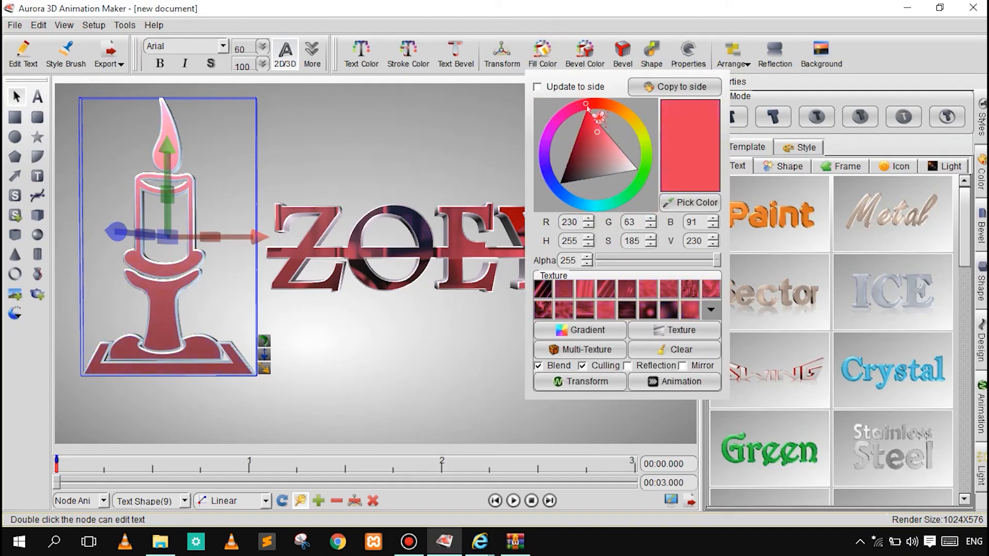
- Apply background-4.jpg from the textures folder as the candle's fill texture
left_click(657, 334)
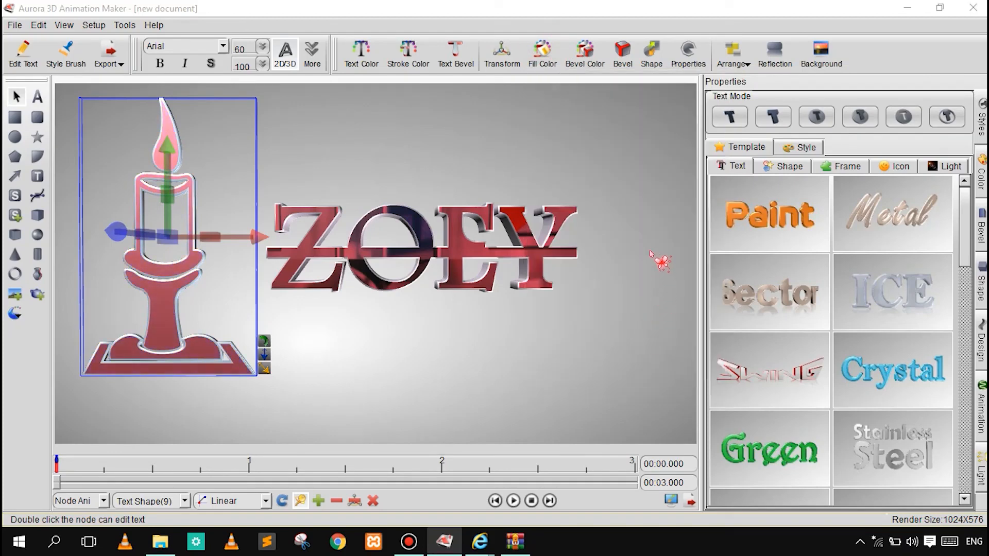
left_click(680, 174)
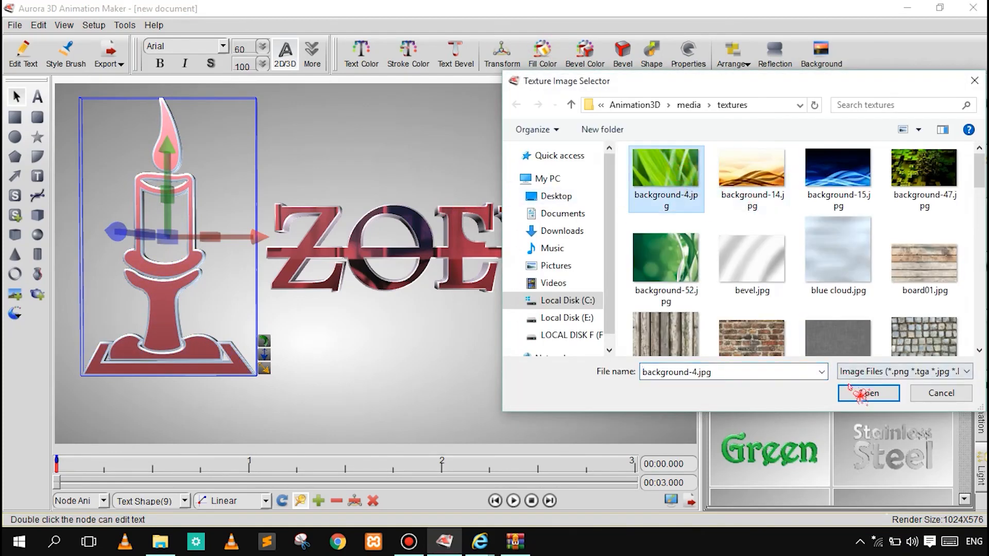
left_click(865, 394)
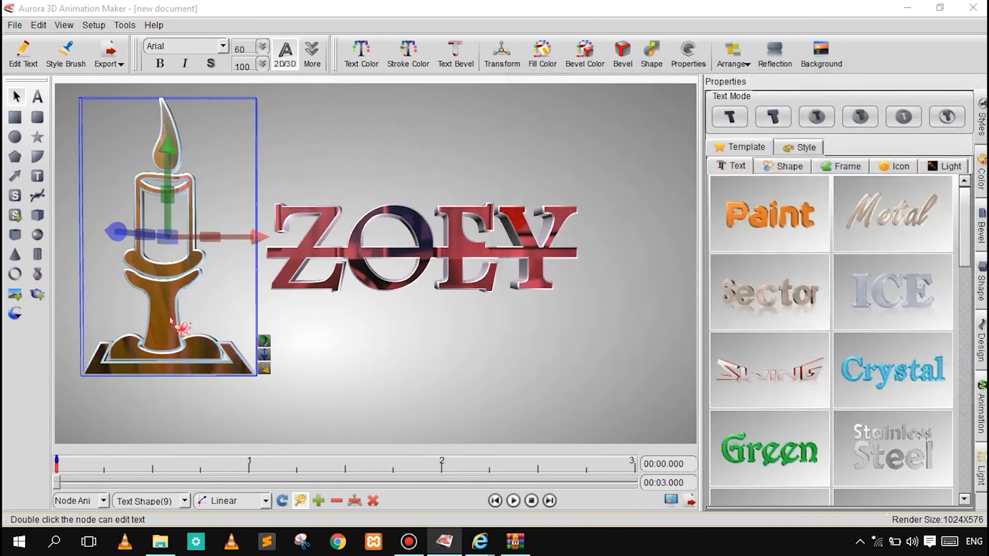
- Move the candle slightly right and set its fill color to white with RGB 255, 255, 255
mouse_move(163, 311)
left_mouse_down()
mouse_move(181, 319)
mouse_move(181, 310)
left_mouse_up()
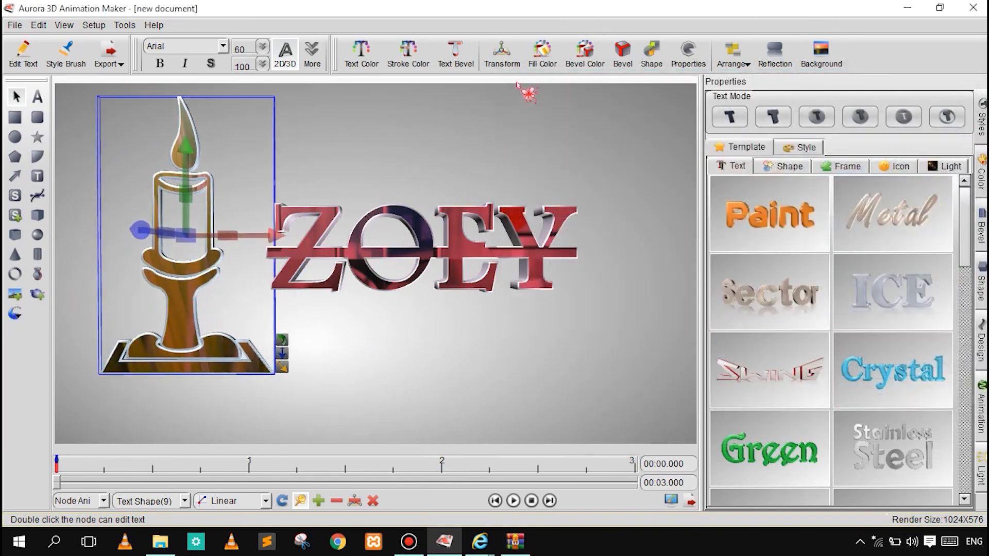
left_click(548, 66)
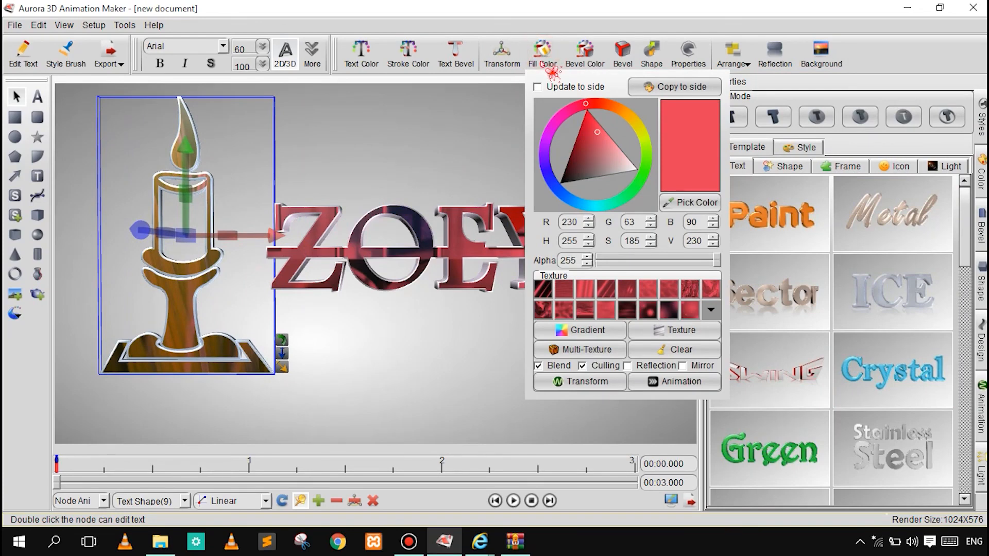
left_click_drag(597, 134, 651, 183)
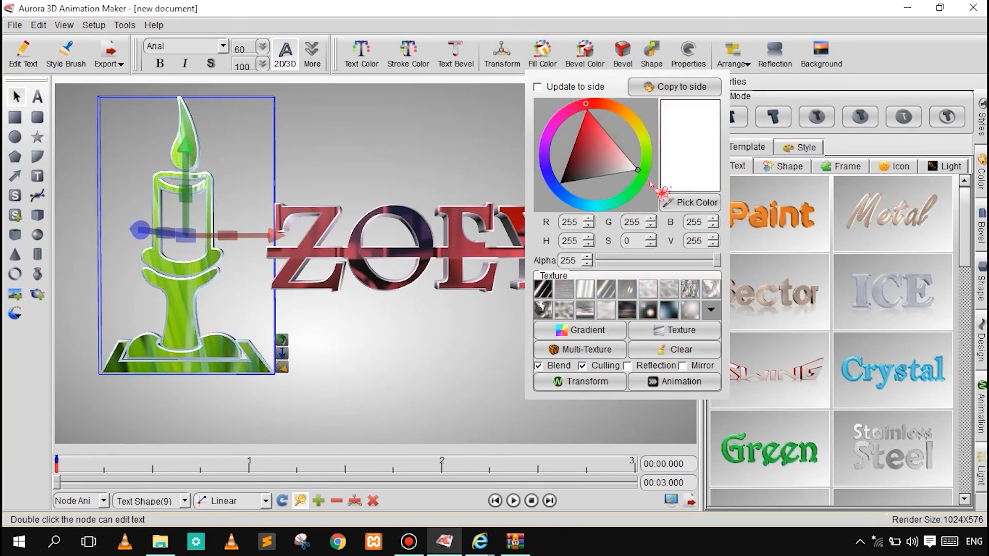
mouse_move(650, 183)
left_mouse_down()
mouse_move(588, 146)
mouse_move(545, 147)
mouse_move(582, 202)
mouse_move(646, 177)
mouse_move(649, 160)
mouse_move(623, 121)
mouse_move(578, 106)
mouse_move(644, 147)
left_mouse_up()
left_click(440, 128)
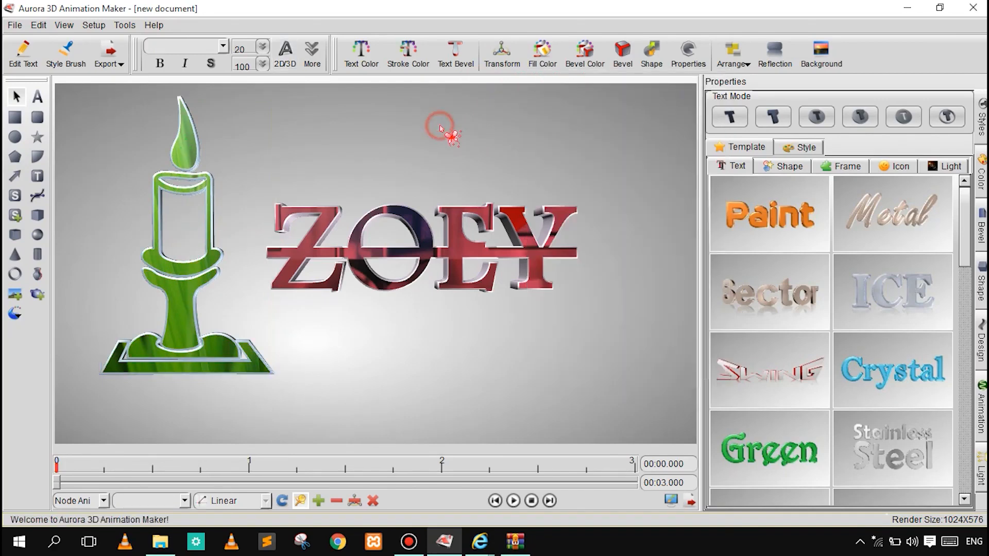
- Rotate the candle about its vertical axis until it is nearly edge-on, and increase its depth along the Z axis
left_click(621, 51)
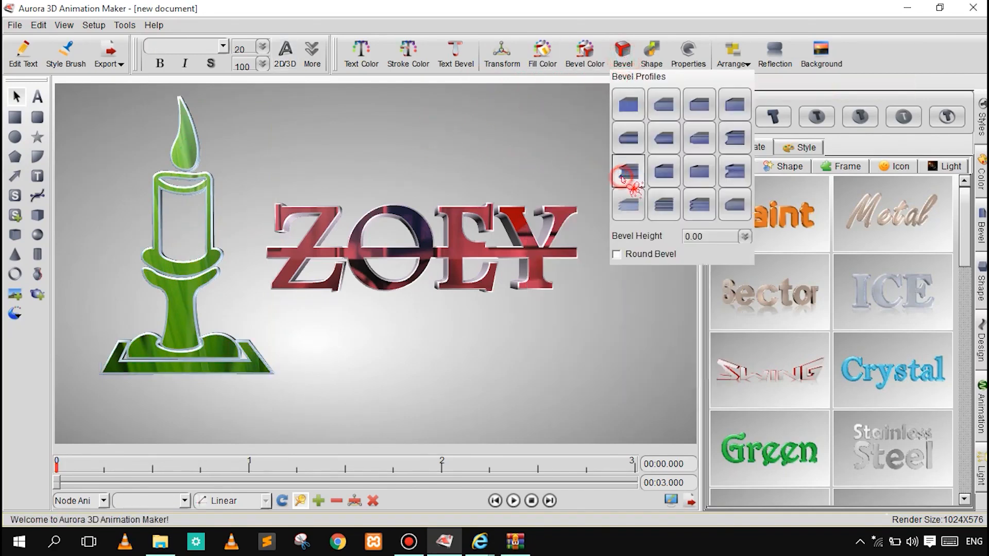
left_click(192, 301)
left_click(189, 184)
left_click_drag(189, 184, 321, 185)
left_click_drag(230, 236, 231, 236)
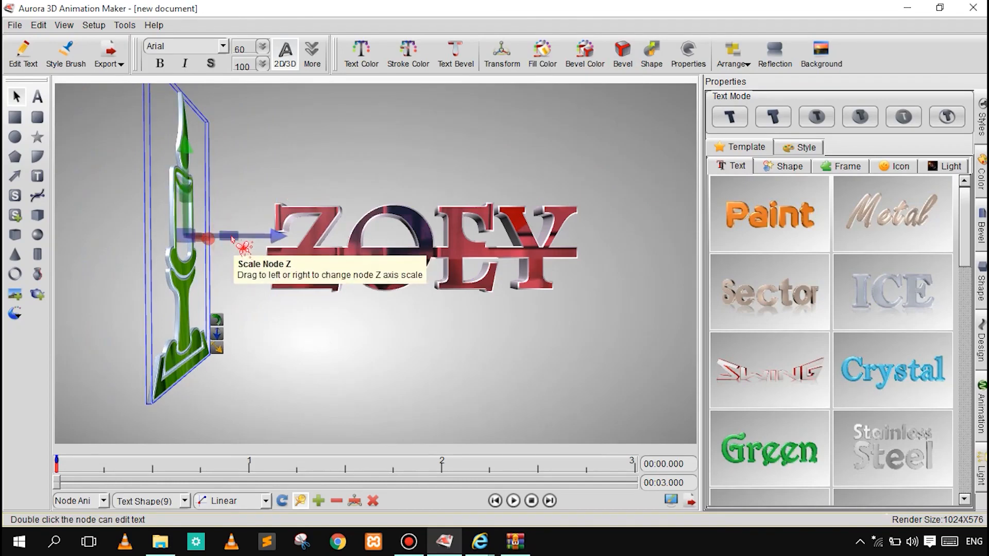
left_click_drag(230, 242, 784, 241)
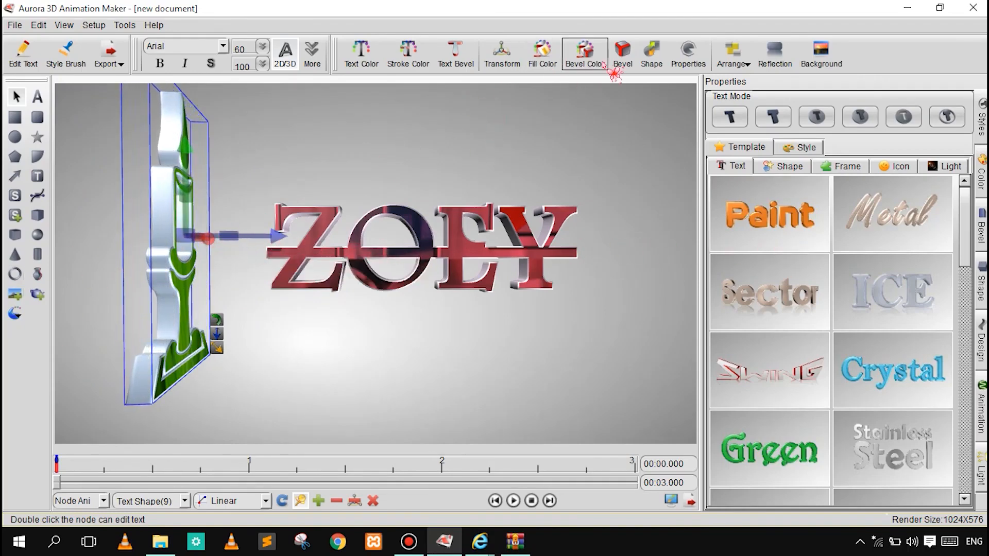
- Try several bevel profiles on the candle, ending with the second profile in the second row
left_click(622, 50)
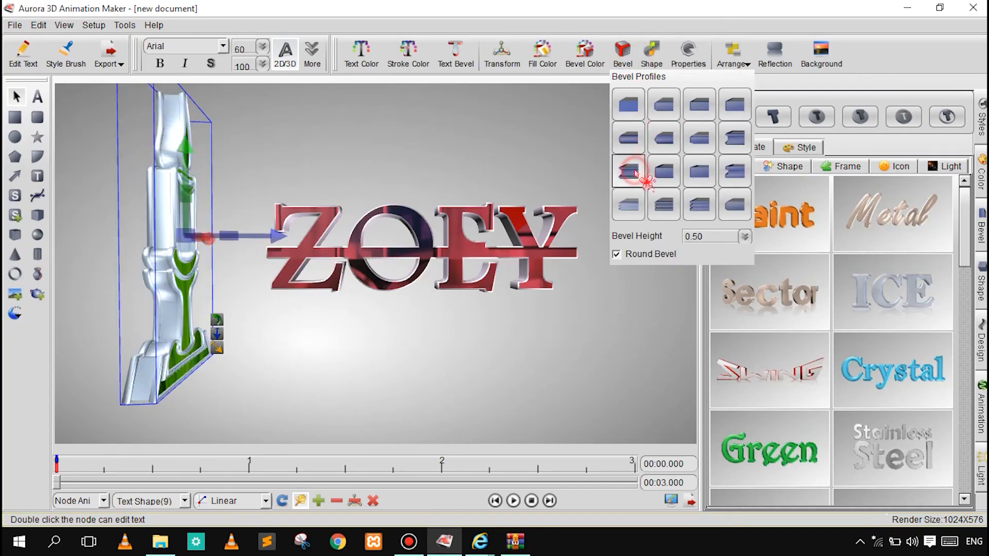
left_click(693, 166)
left_click(685, 196)
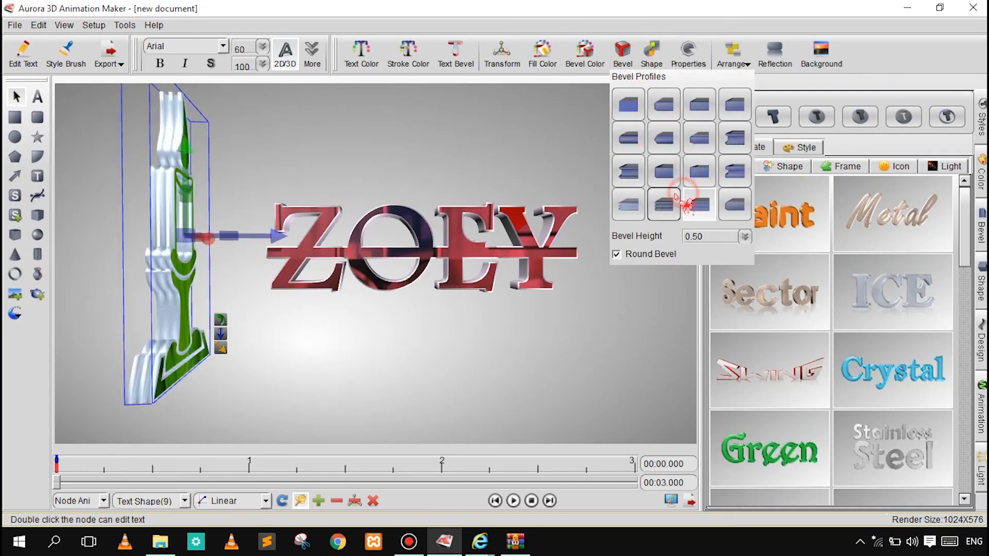
left_click(672, 170)
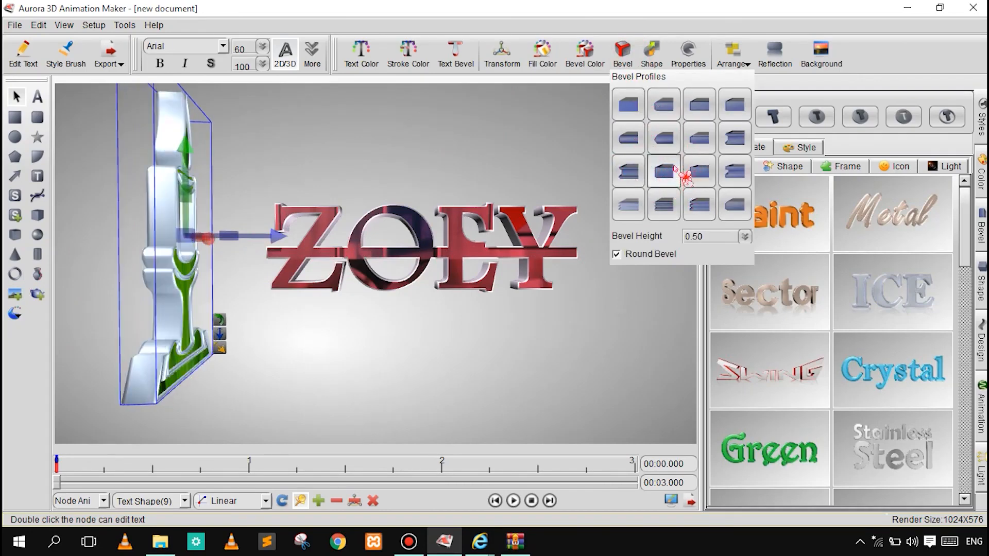
left_click(676, 137)
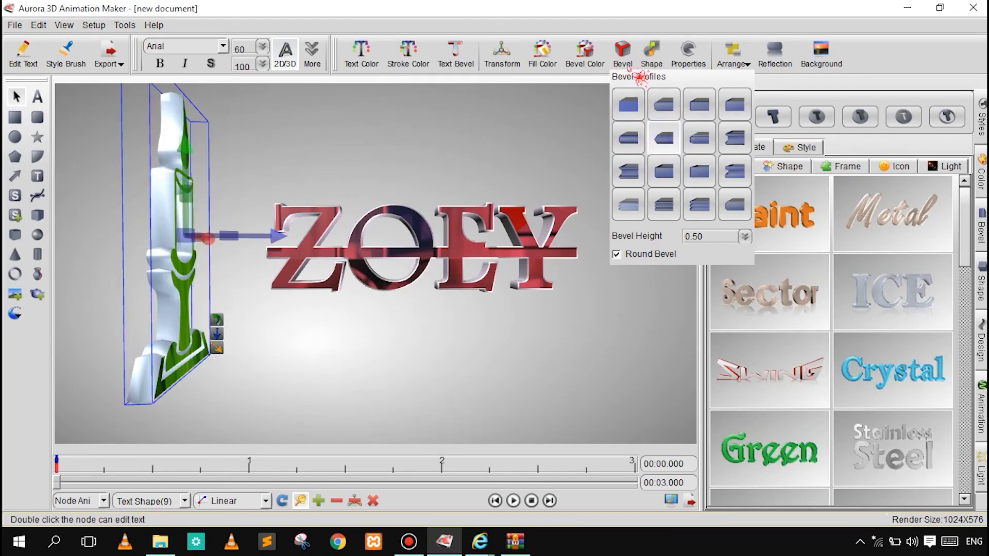
left_click(526, 98)
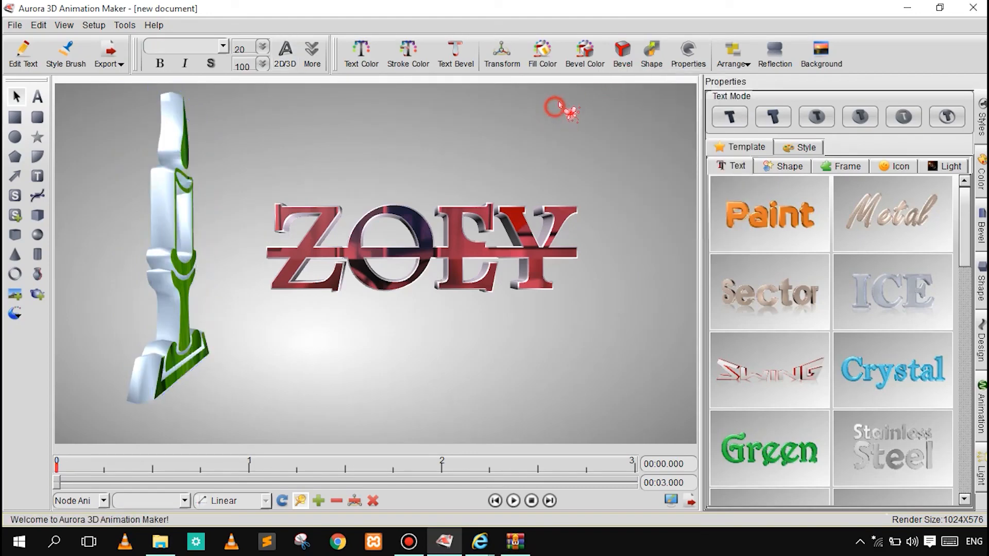
- Reselect the candle and examine its properties and the available shape types
left_click(623, 51)
left_click(508, 135)
left_click(186, 195)
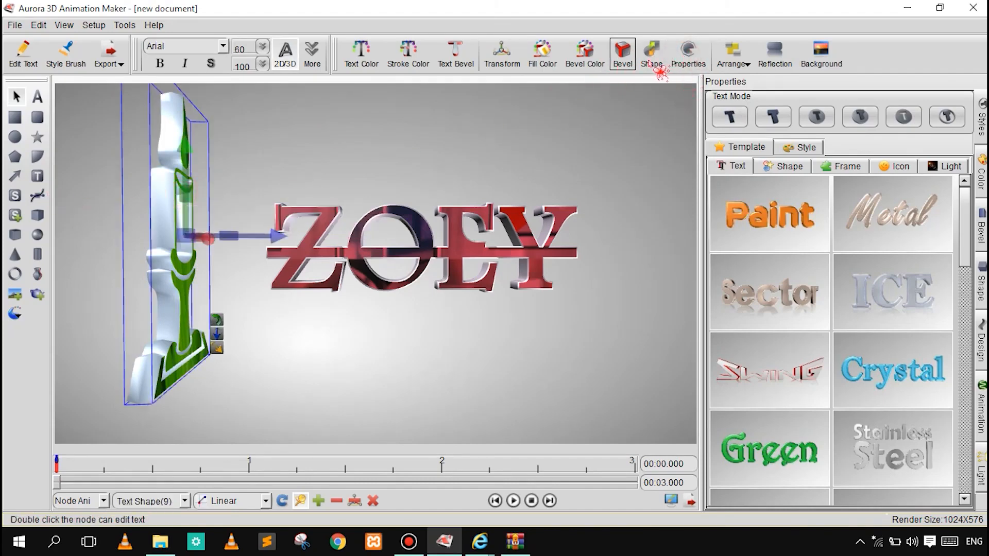
left_click(700, 60)
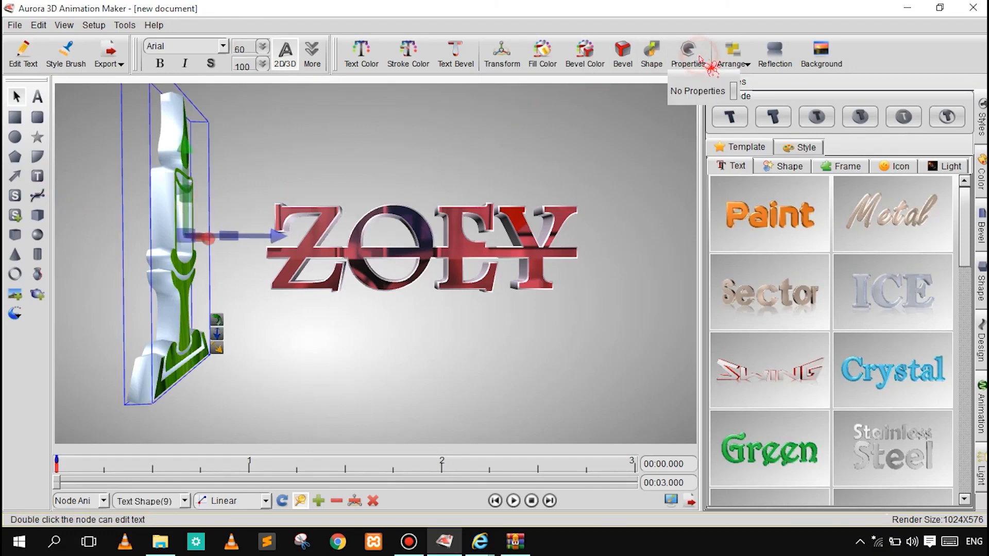
left_click(651, 54)
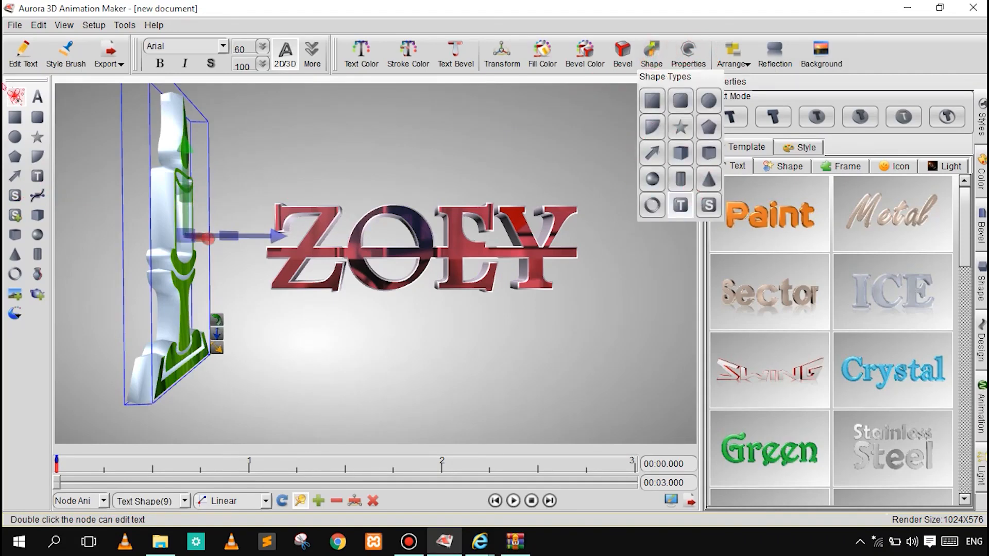
left_click(509, 129)
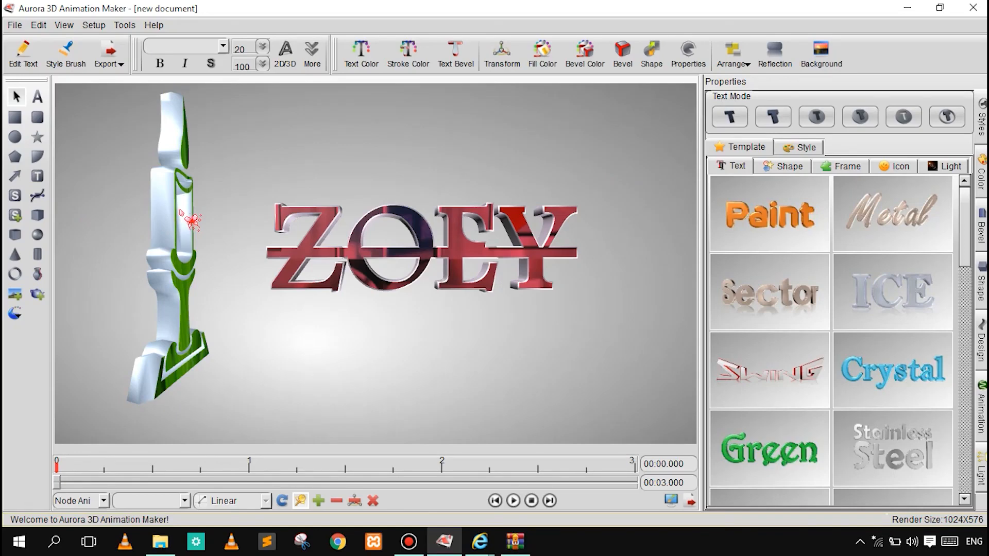
- Turn the candle back toward the front, reposition it and the 3D text slightly lower, and select both objects
left_click_drag(189, 227, 211, 223)
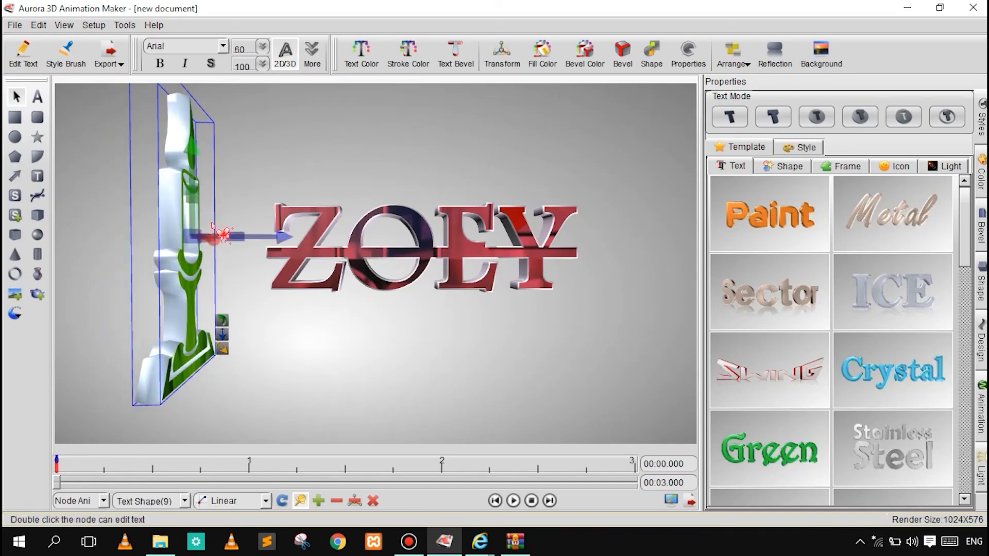
left_click_drag(192, 165, 66, 171)
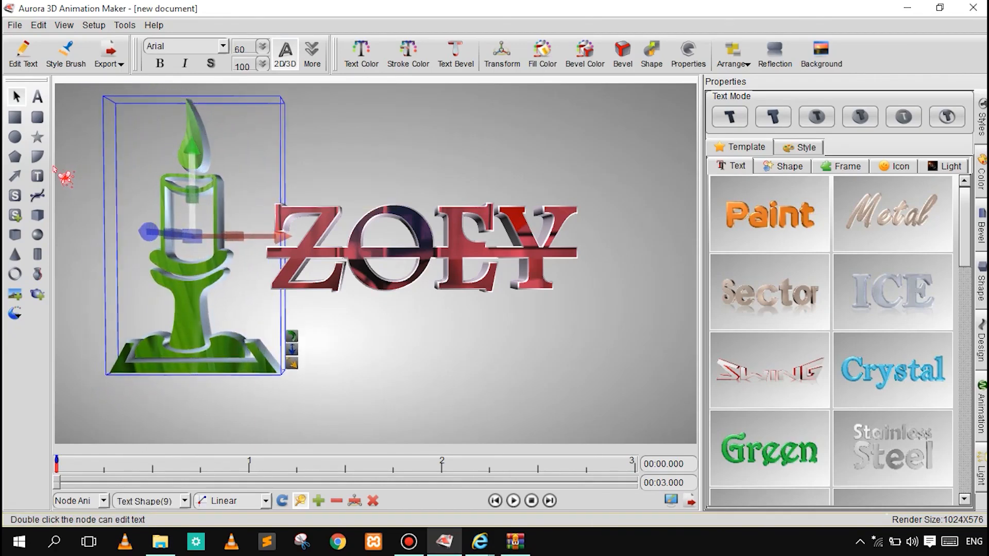
left_click_drag(201, 276, 165, 212)
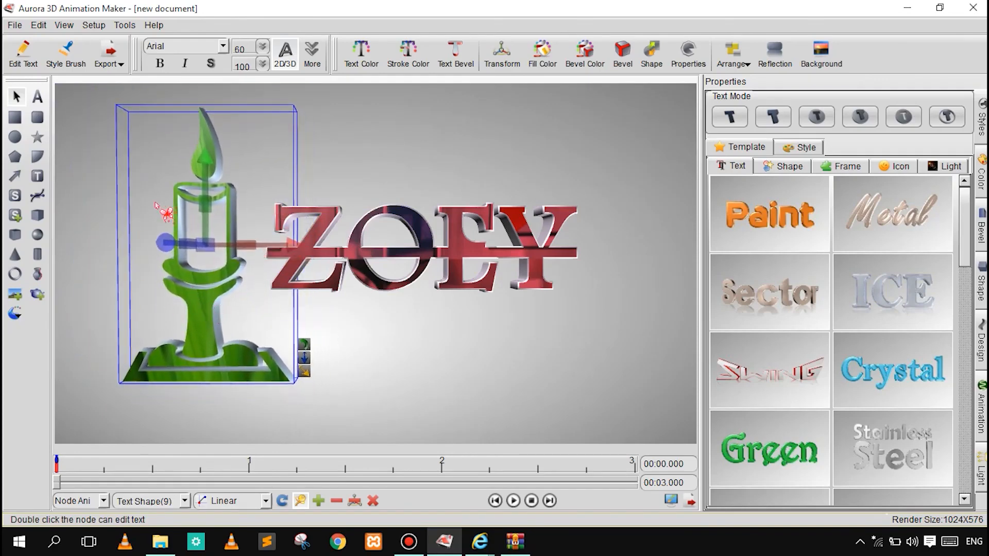
left_click_drag(457, 255, 462, 288)
left_click_drag(102, 130, 608, 402)
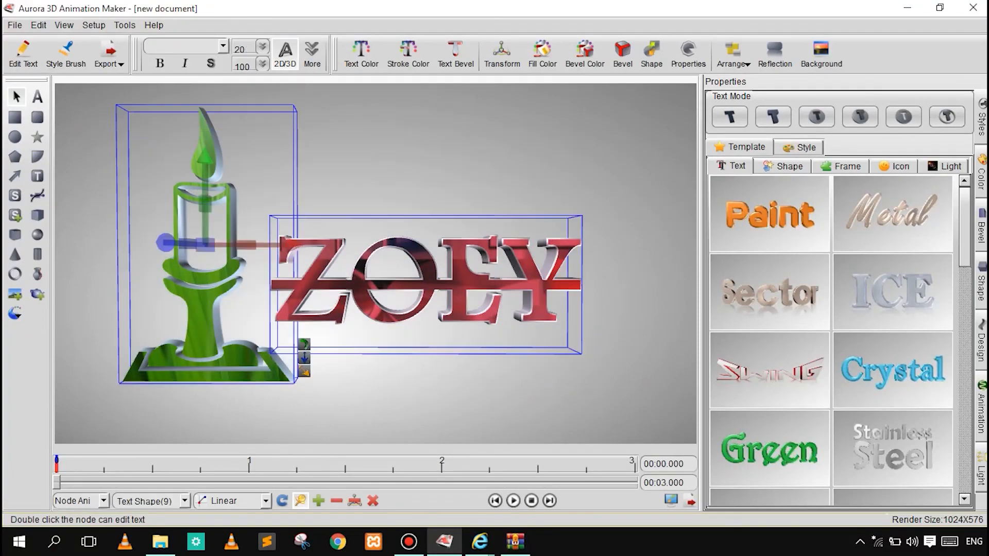
- Minimize the open windows and open the SAAD.a3d project from the desktop
left_click(919, 4)
left_click(918, 4)
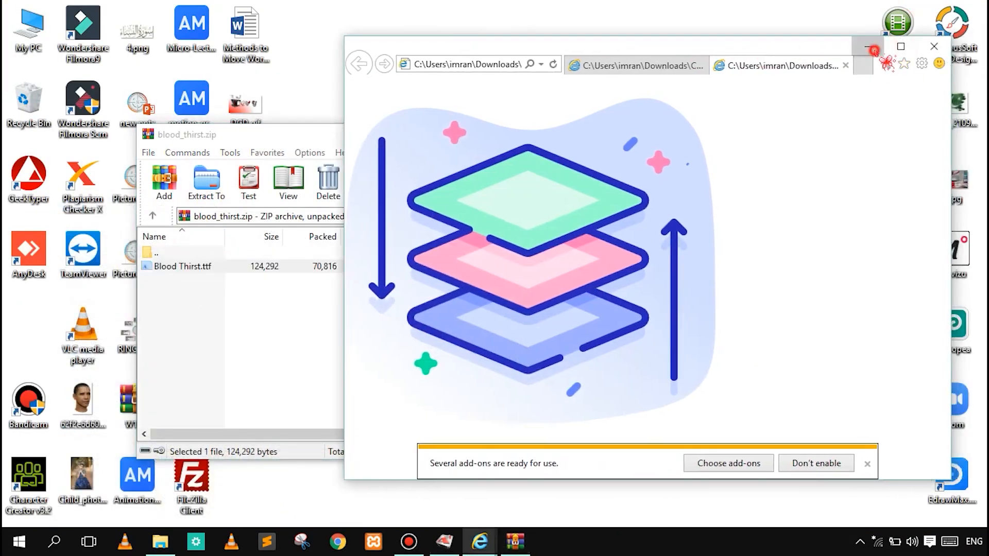
left_click(878, 42)
left_click(401, 133)
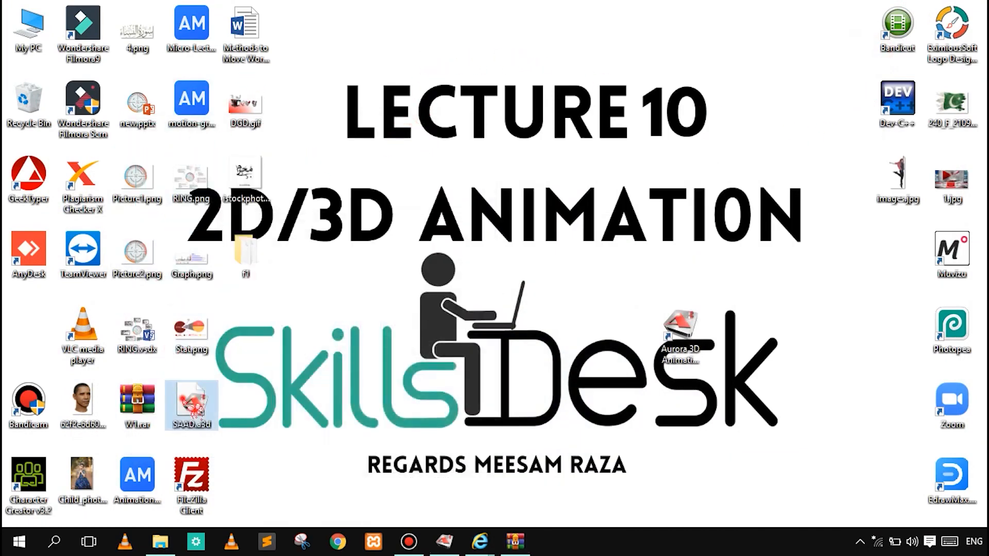
double_click(191, 404)
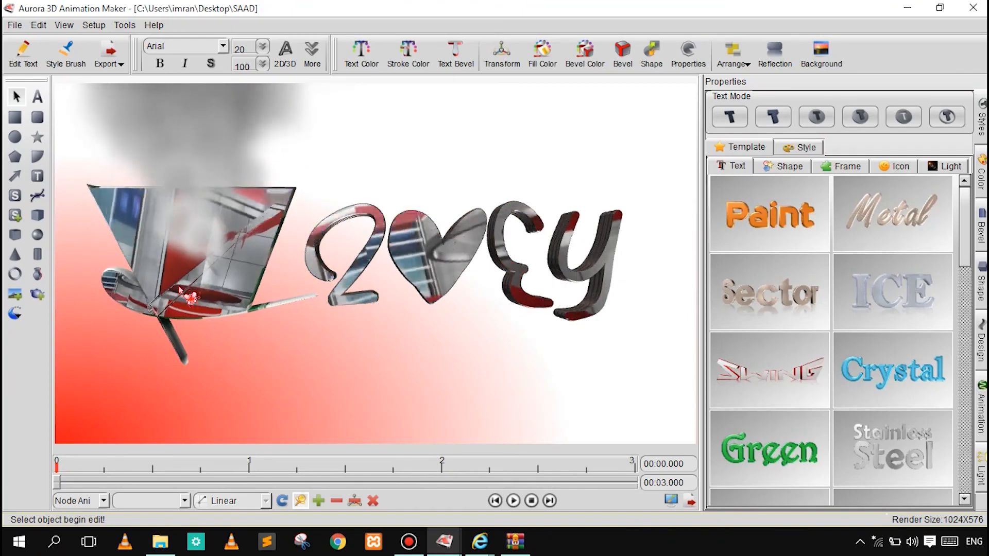
- Preview the project's animation, pause it partway through, and return to the desktop
left_click(513, 500)
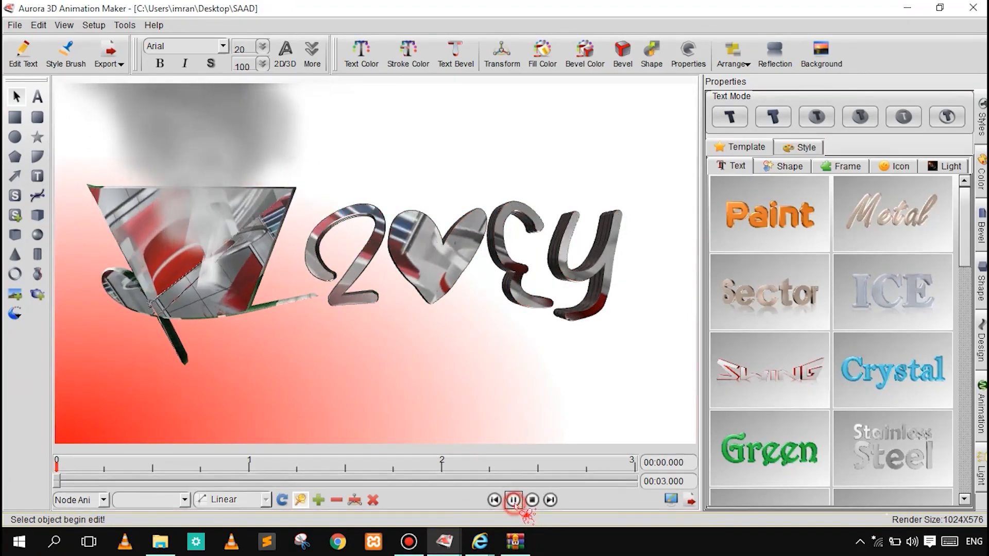
left_click(513, 501)
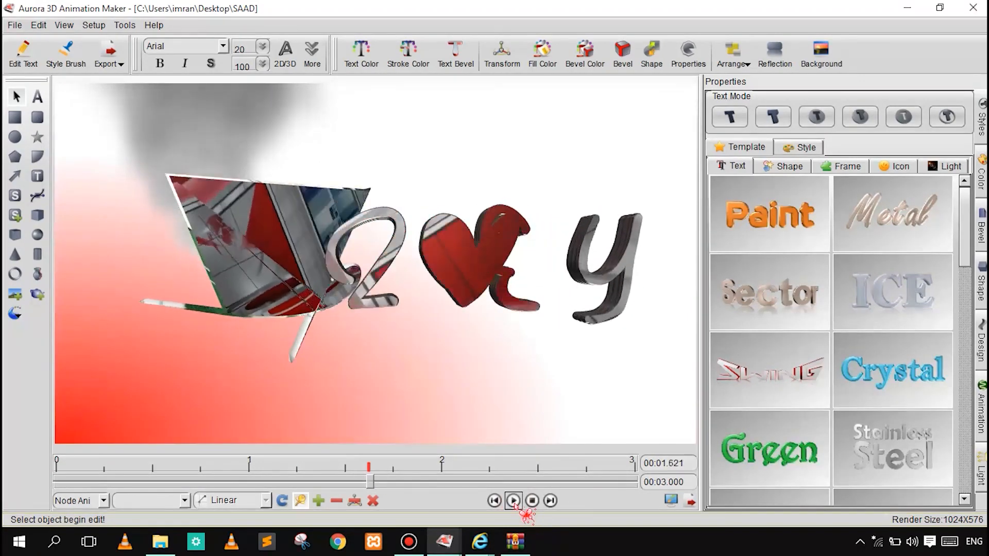
right_click(425, 97)
left_click(447, 164)
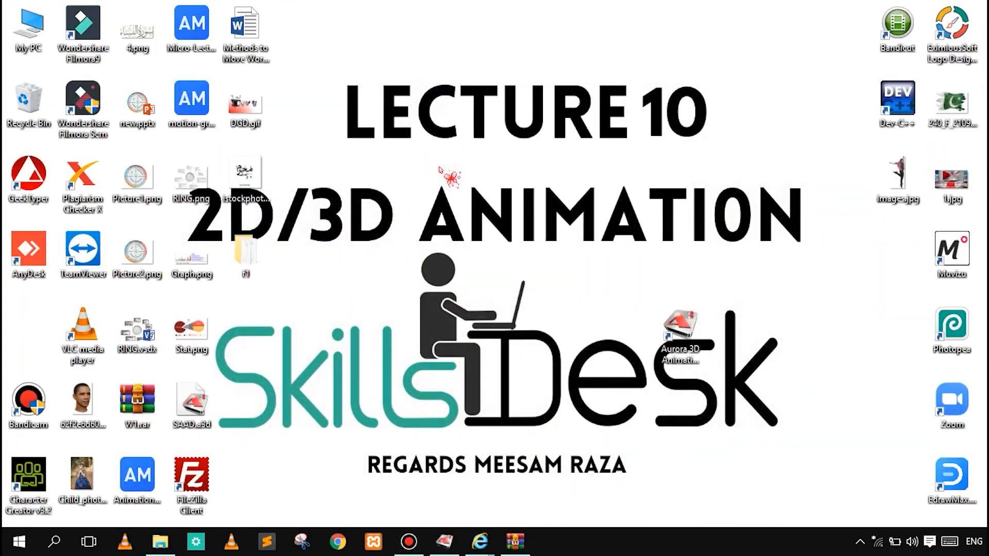